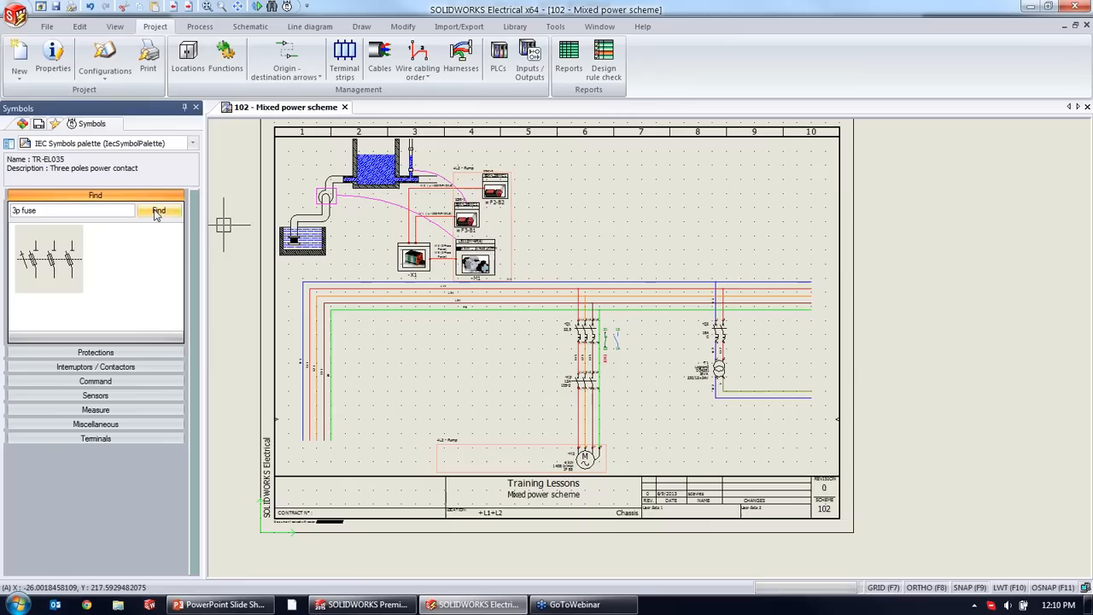
# Look through the project's component and document trees, examine the 101 - Drawing list table, and close it.
pyautogui.click(23, 125)
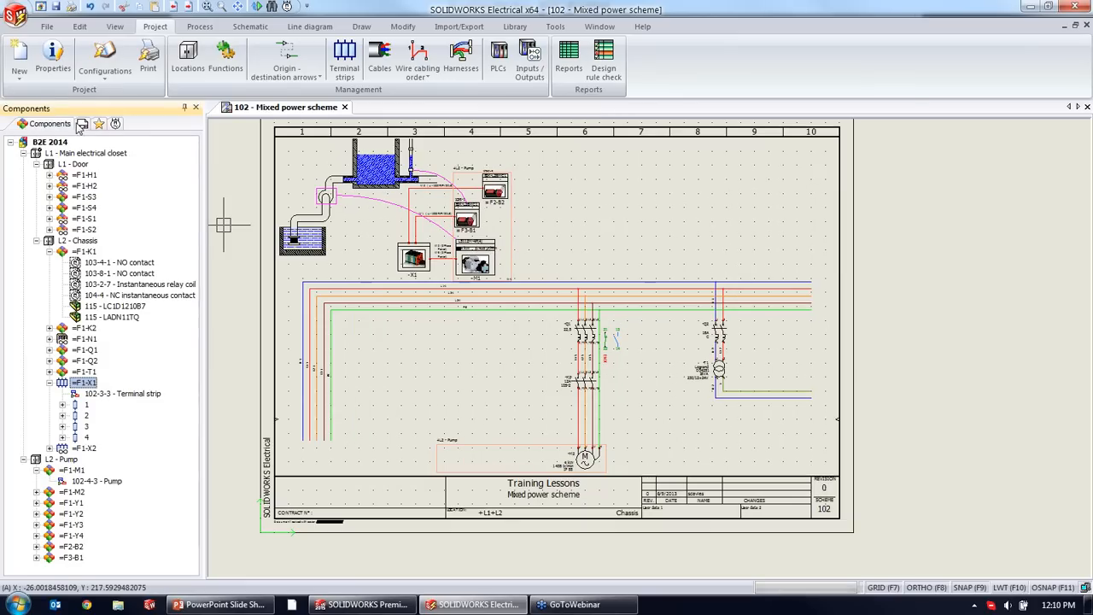
pyautogui.click(81, 125)
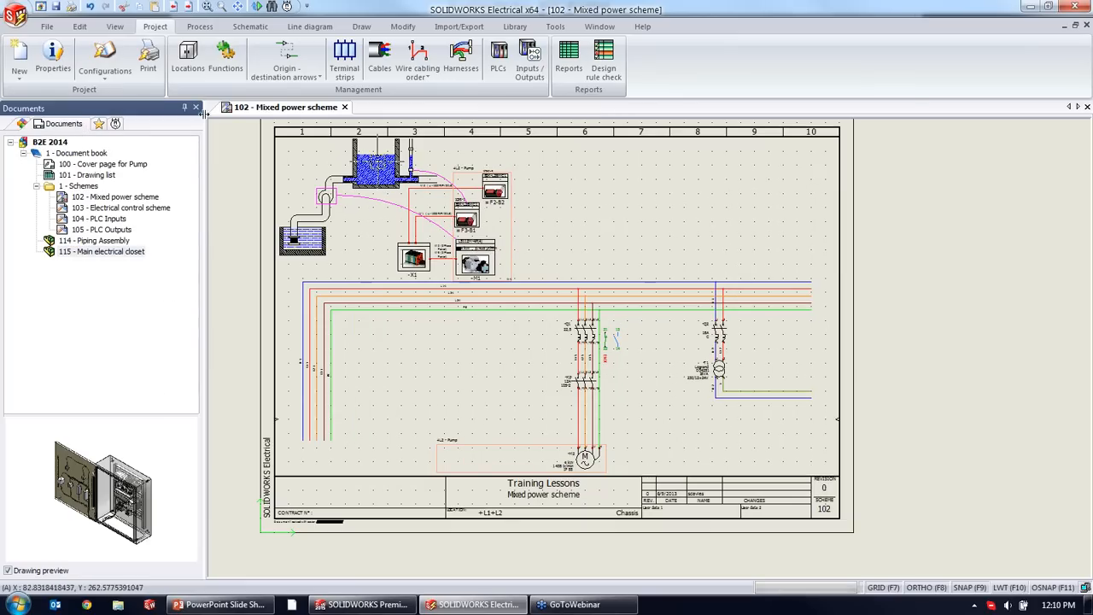
pyautogui.click(82, 164)
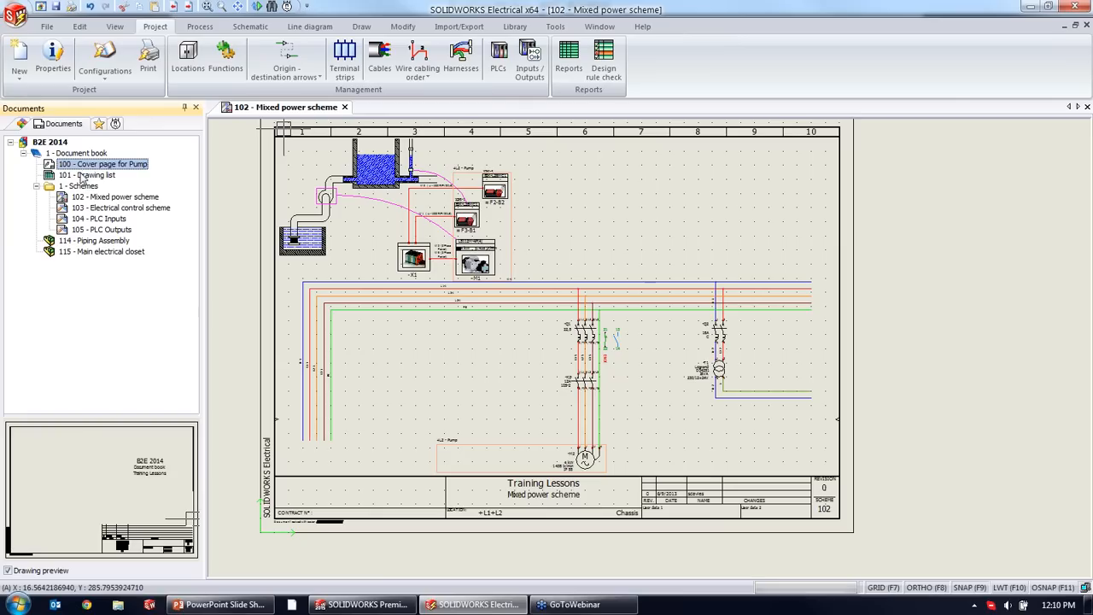
pyautogui.click(87, 176)
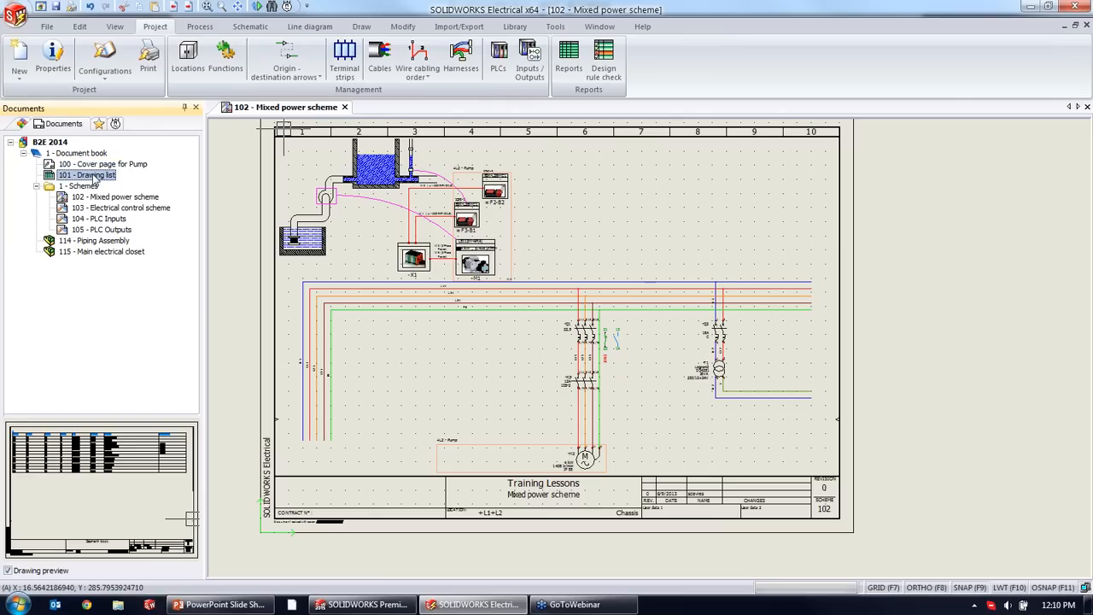
pyautogui.doubleClick(87, 175)
pyautogui.scroll(5, 538, 246)
pyautogui.moveTo(530, 289)
pyautogui.mouseDown(button='middle')
pyautogui.moveTo(515, 324)
pyautogui.moveTo(434, 400)
pyautogui.mouseUp(button='middle')
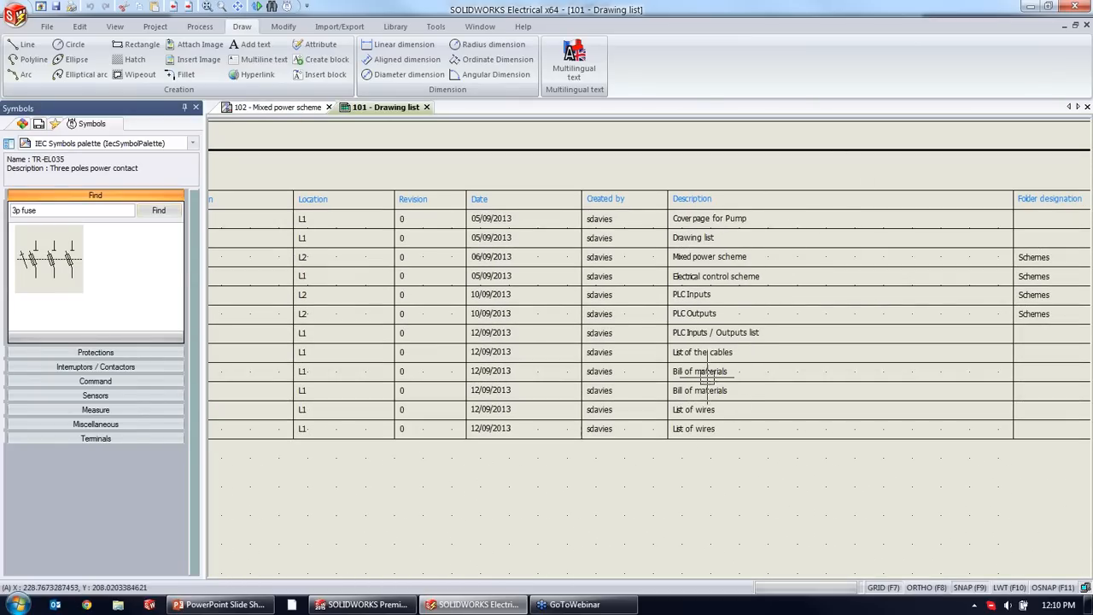
pyautogui.click(426, 107)
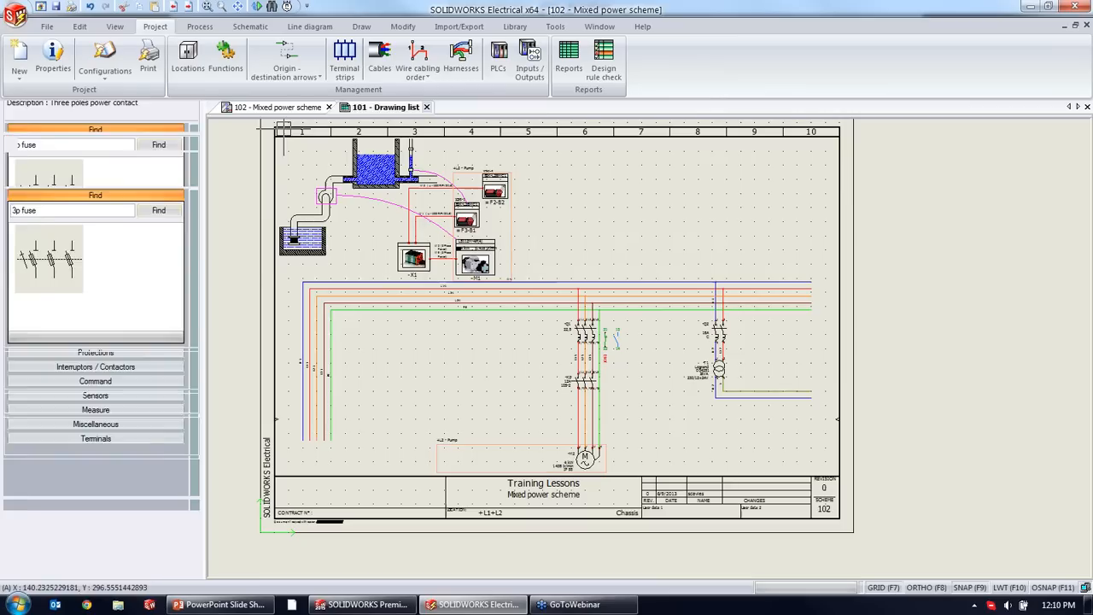
# Check the 114 - Piping Assembly and 115 - Main electrical closet documents in the project's document tree.
pyautogui.click(96, 241)
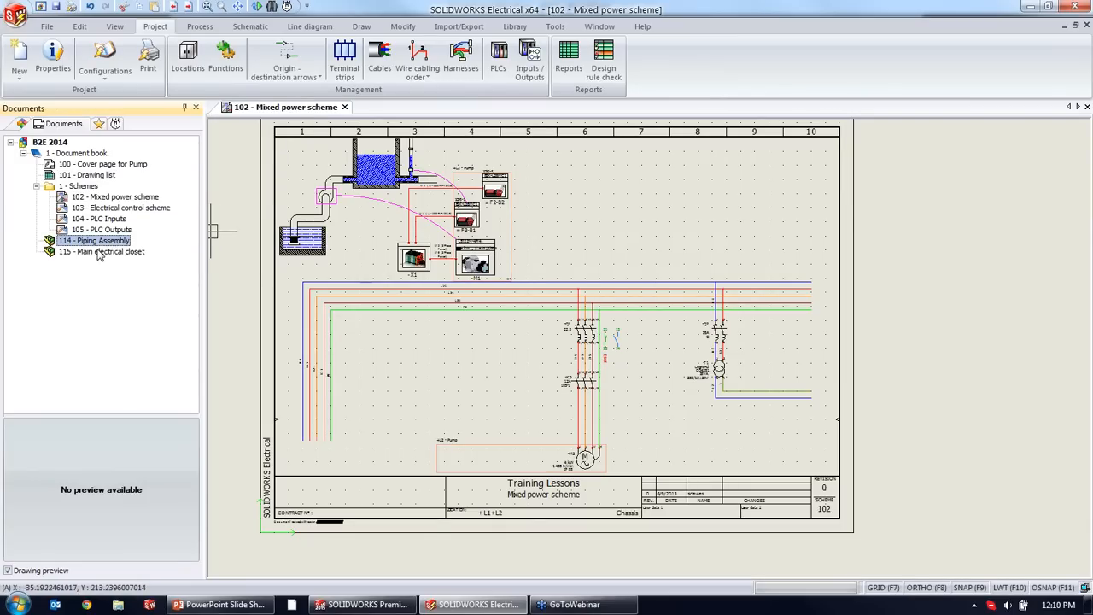
pyautogui.click(101, 252)
pyautogui.click(101, 242)
pyautogui.click(101, 253)
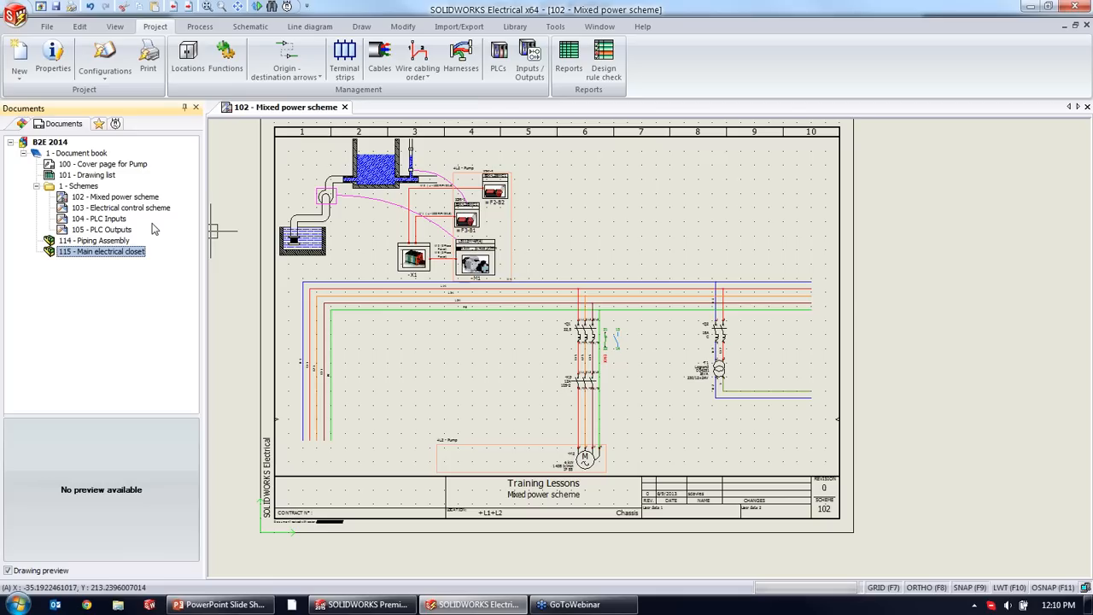
pyautogui.click(55, 146)
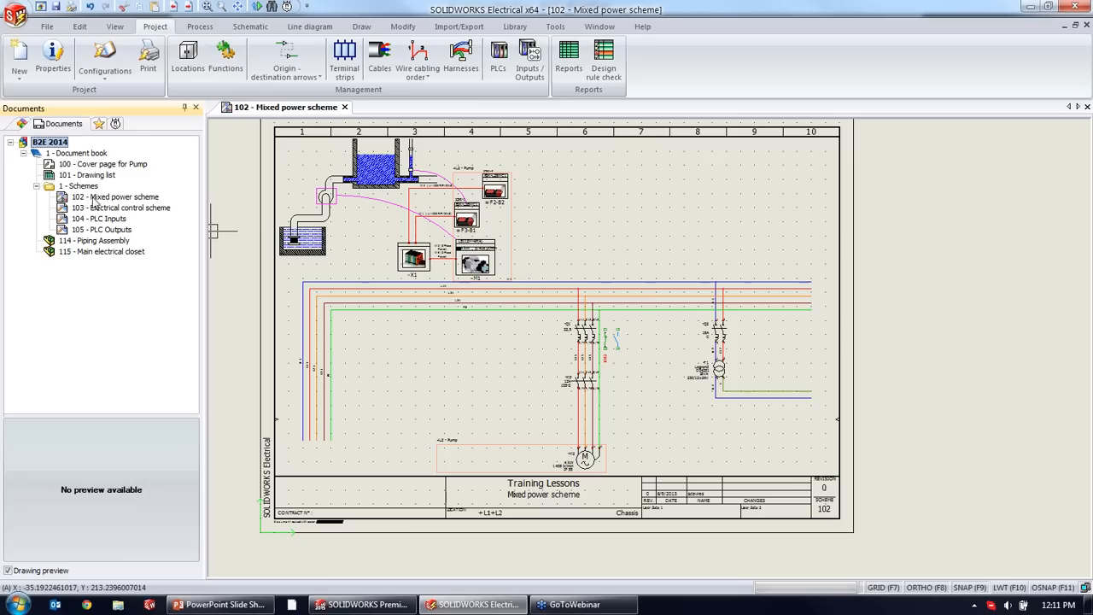
# Browse the component tree, the macro categories, and the Protections group of the IEC symbols palette.
pyautogui.click(22, 124)
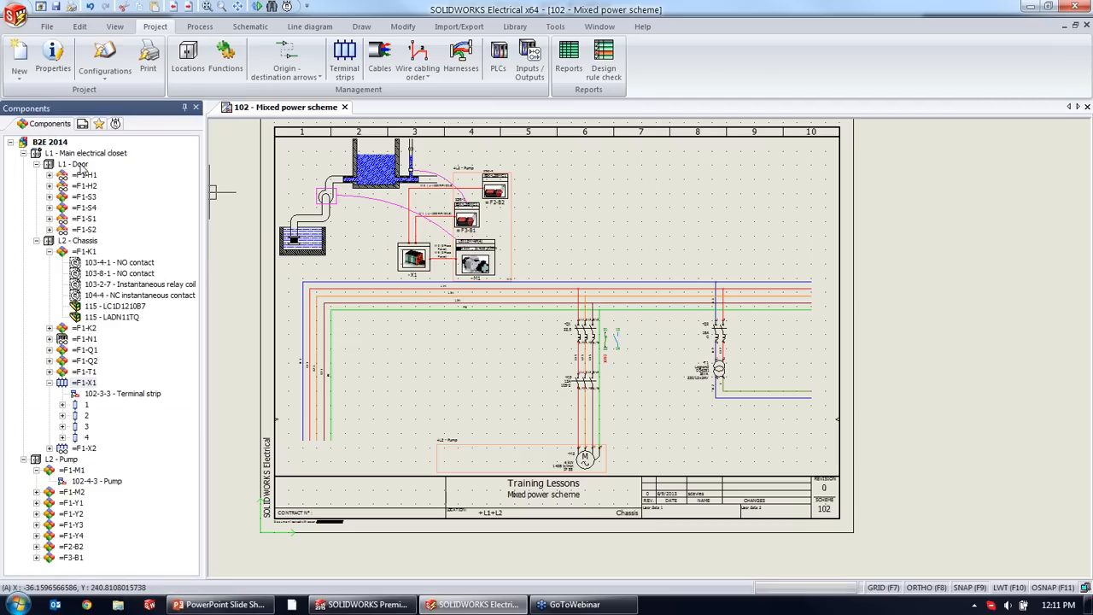
pyautogui.click(99, 124)
pyautogui.click(119, 269)
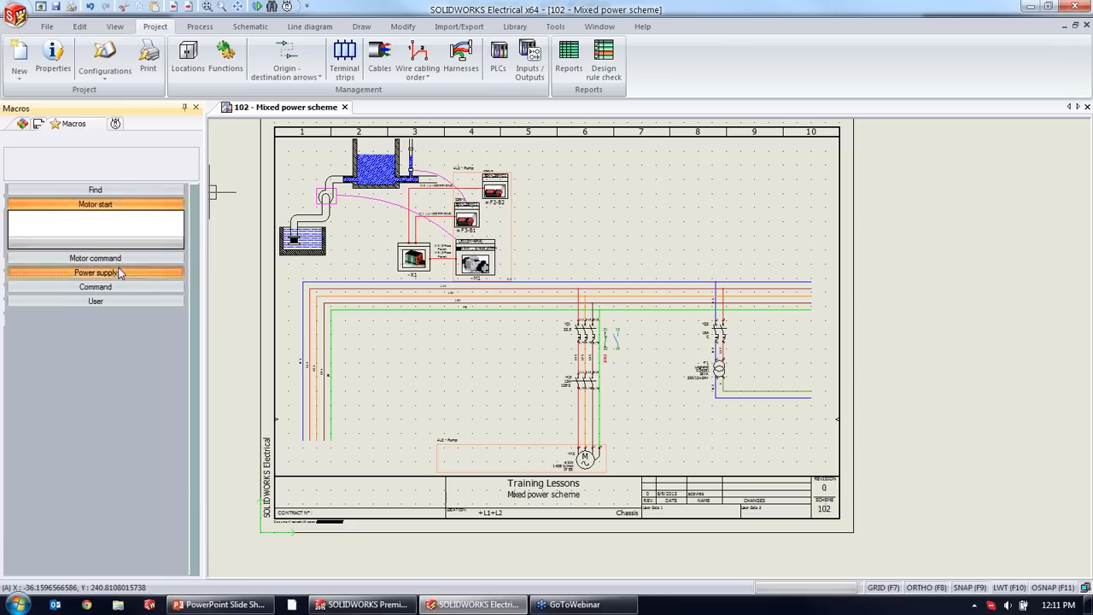
pyautogui.click(120, 271)
pyautogui.click(119, 288)
pyautogui.click(120, 303)
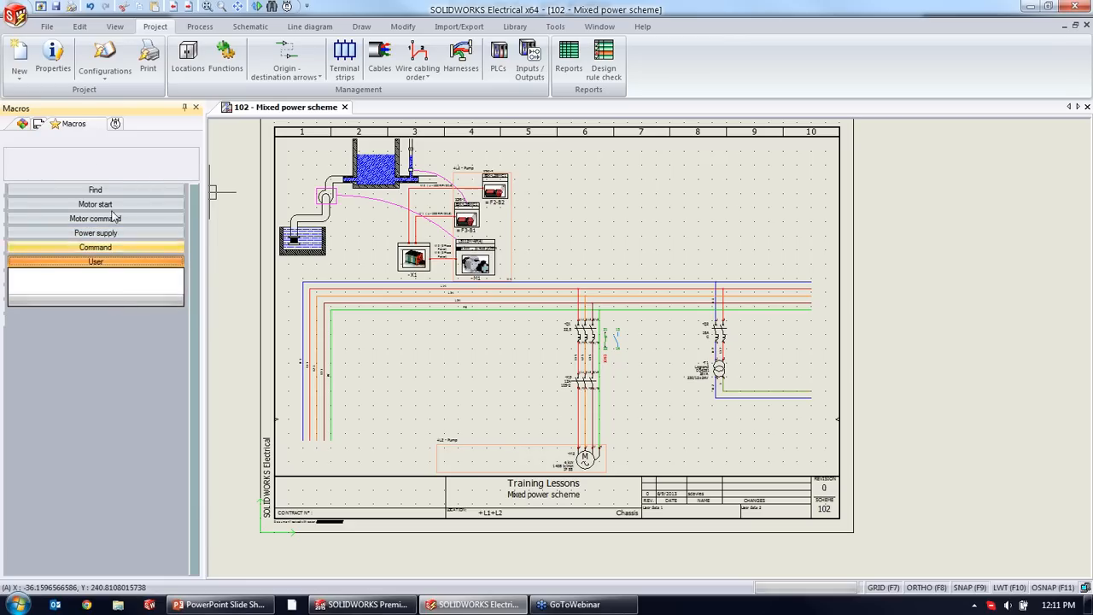
pyautogui.click(115, 125)
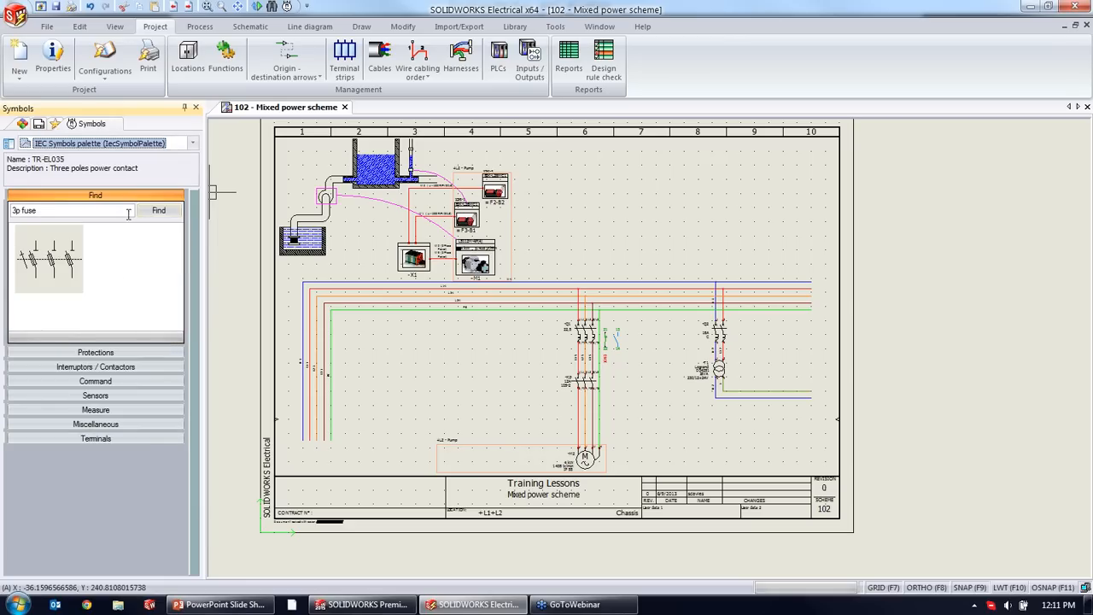
pyautogui.click(101, 352)
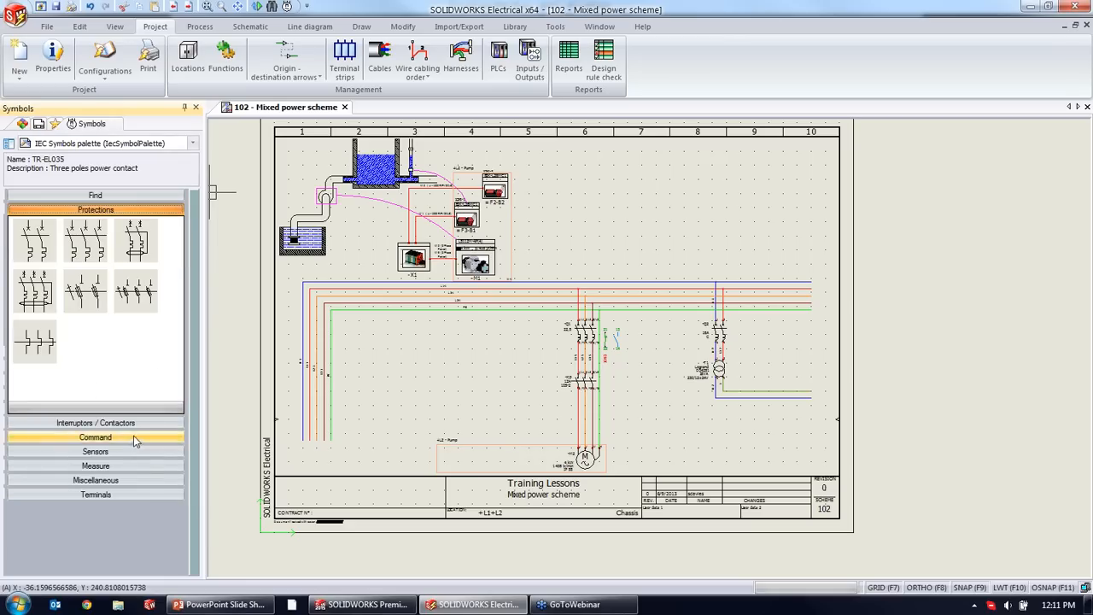
pyautogui.click(123, 454)
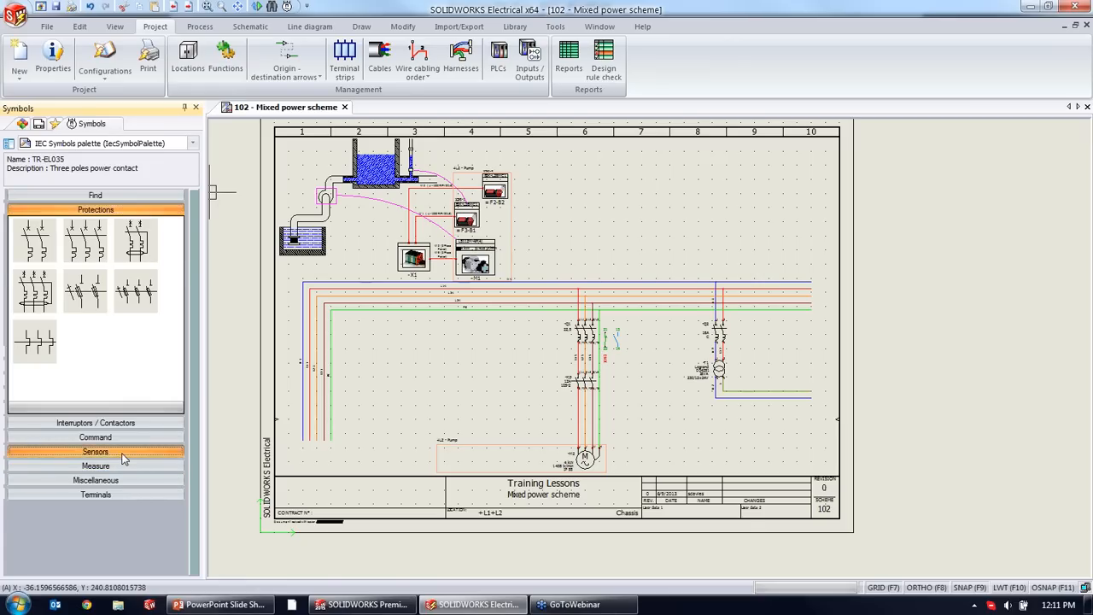
pyautogui.click(94, 195)
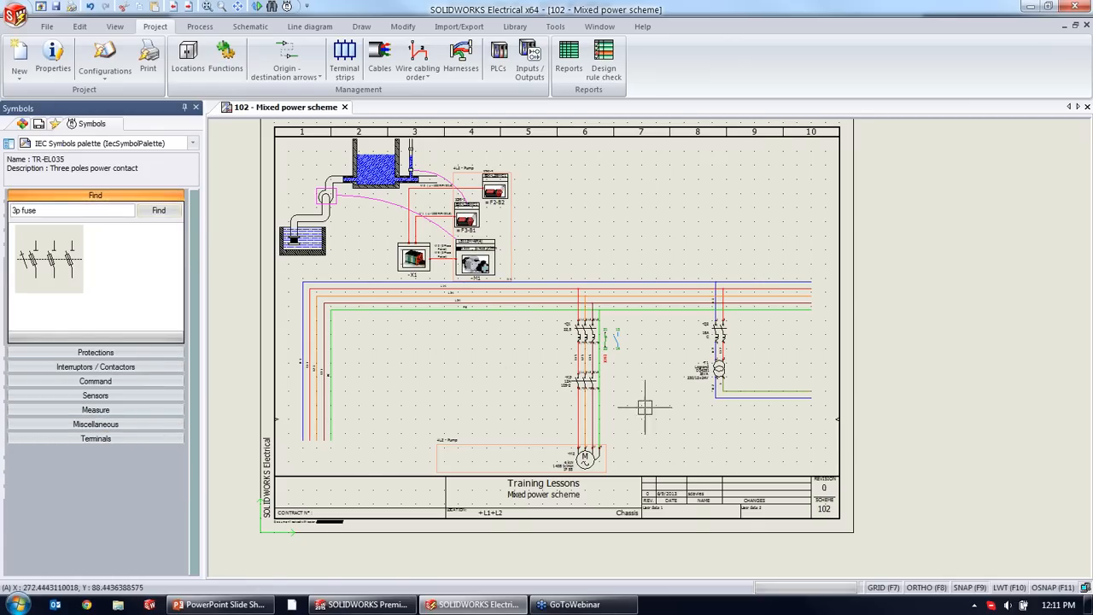
# Examine the tank and pump layout on the mixed power scheme, including the cabling between -X1, -M1 and the two sensors.
pyautogui.scroll(2, 641, 409)
pyautogui.moveTo(360, 259); pyautogui.dragTo(494, 382, button='middle')
pyautogui.scroll(2, 458, 214)
pyautogui.moveTo(459, 279); pyautogui.dragTo(466, 280, button='middle')
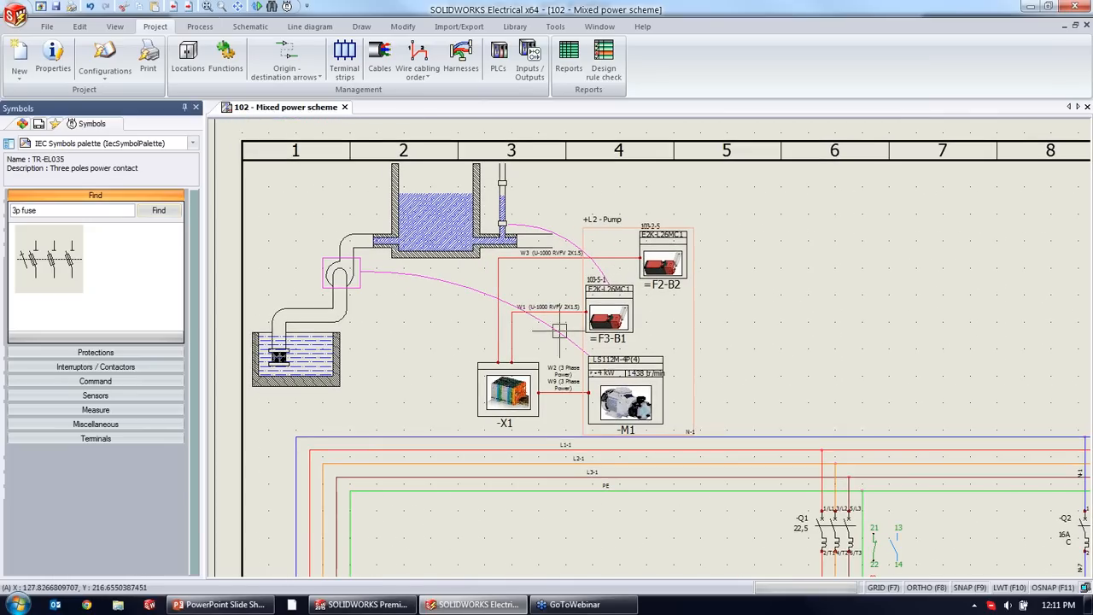
pyautogui.scroll(2, 506, 337)
pyautogui.scroll(2, 517, 335)
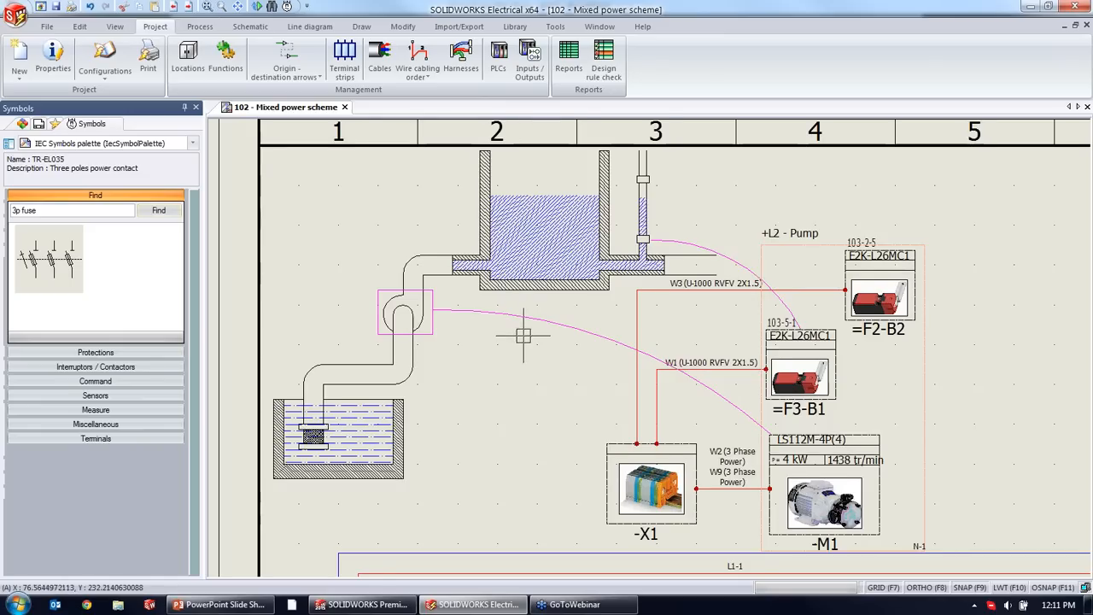
pyautogui.moveTo(522, 336); pyautogui.dragTo(557, 337, button='middle')
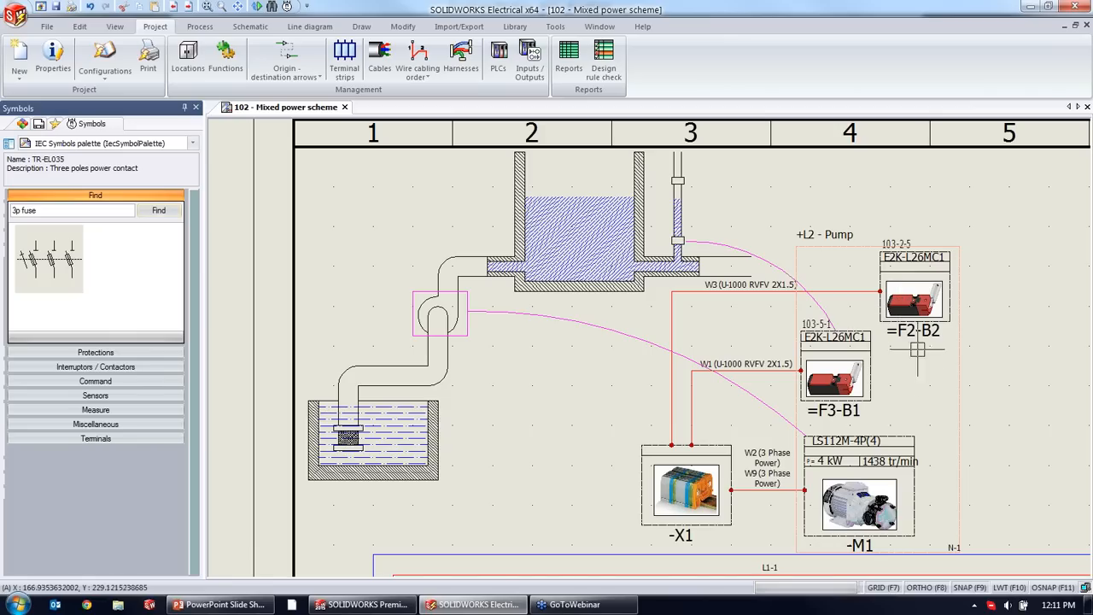
pyautogui.moveTo(1018, 378); pyautogui.dragTo(993, 353, button='middle')
pyautogui.scroll(-1, 993, 353)
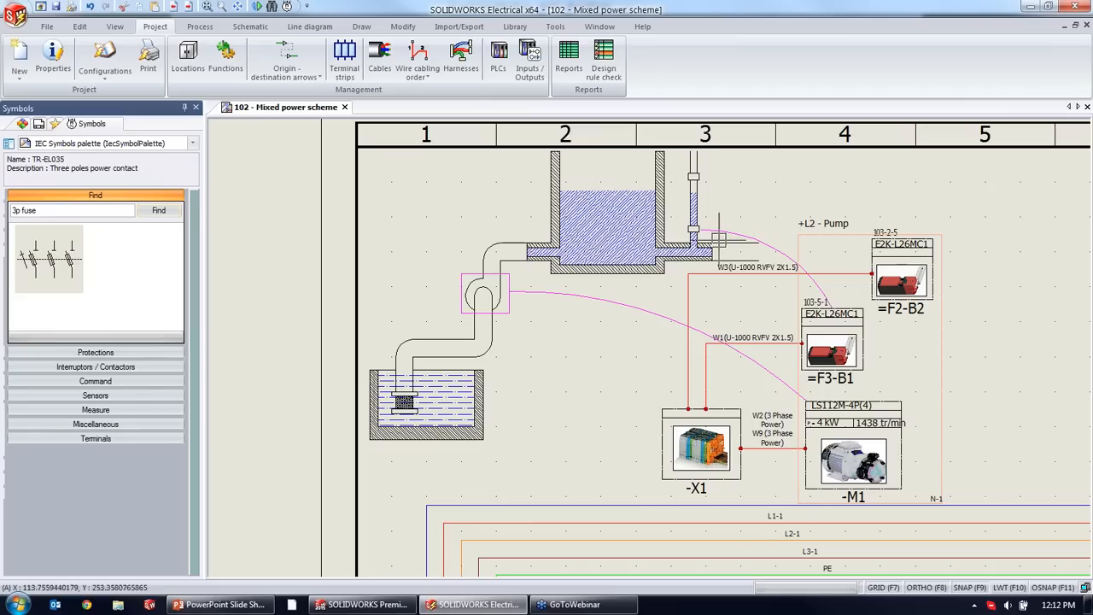
pyautogui.scroll(1, 753, 271)
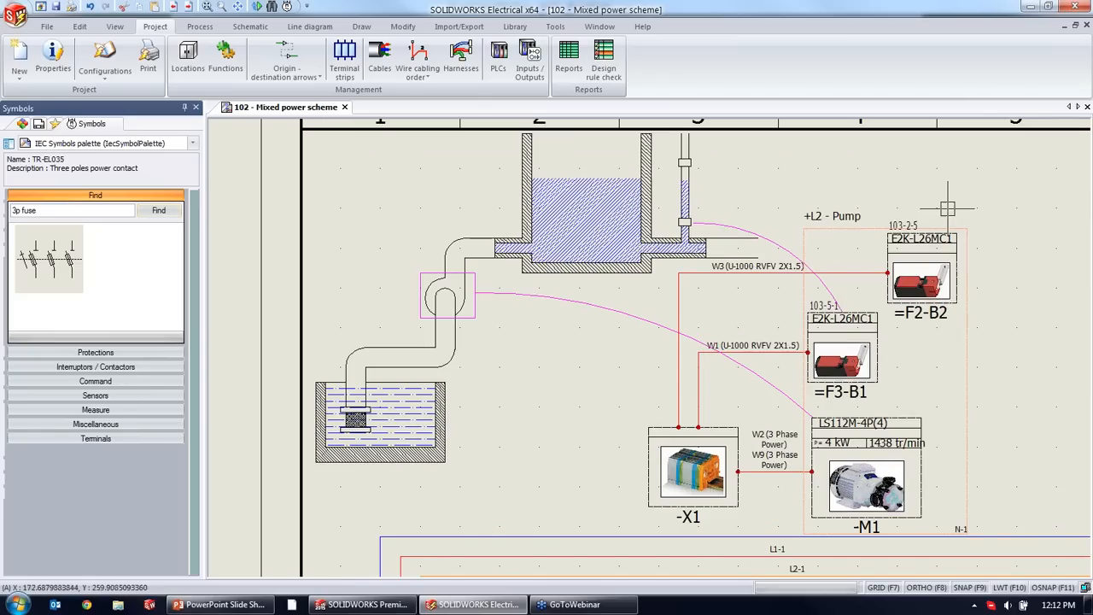
pyautogui.moveTo(1019, 407); pyautogui.dragTo(815, 388, button='middle')
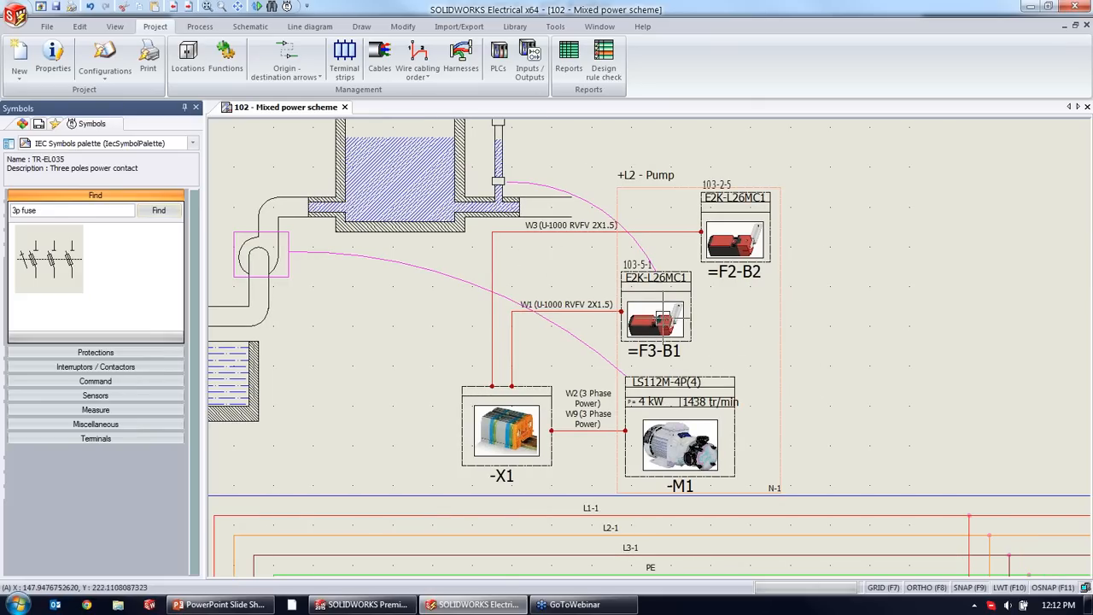
# Examine the power circuit feeding motor -M2 through -Q1 and -K2 on the mixed power scheme.
pyautogui.scroll(-2, 826, 397)
pyautogui.moveTo(835, 417); pyautogui.dragTo(686, 231, button='middle')
pyautogui.moveTo(844, 388); pyautogui.dragTo(772, 259, button='middle')
pyautogui.scroll(-1, 717, 267)
pyautogui.scroll(2, 725, 271)
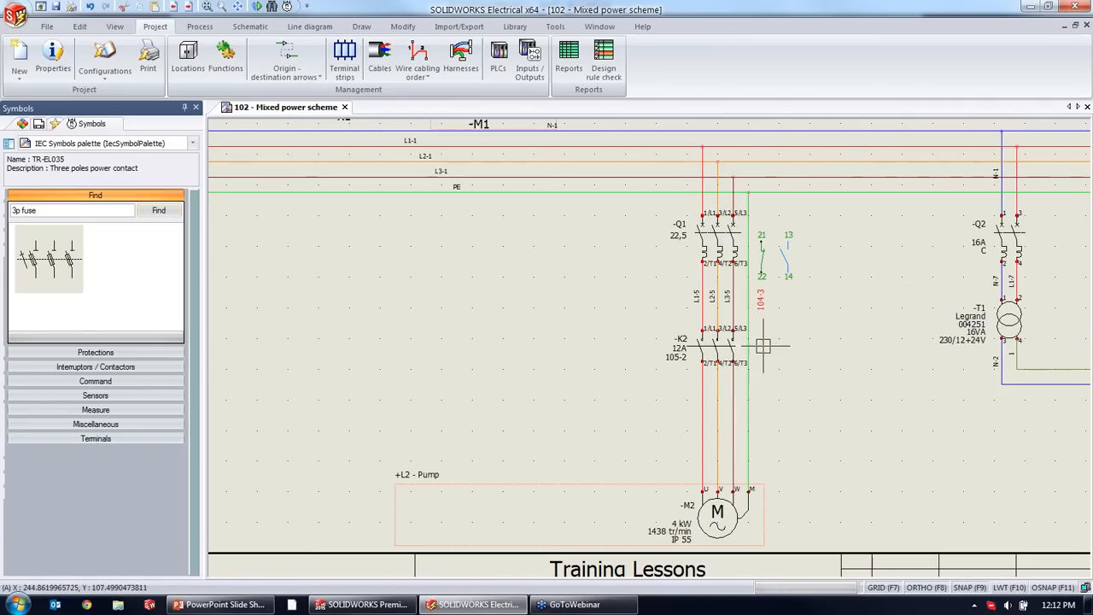
pyautogui.moveTo(752, 340); pyautogui.dragTo(678, 339, button='middle')
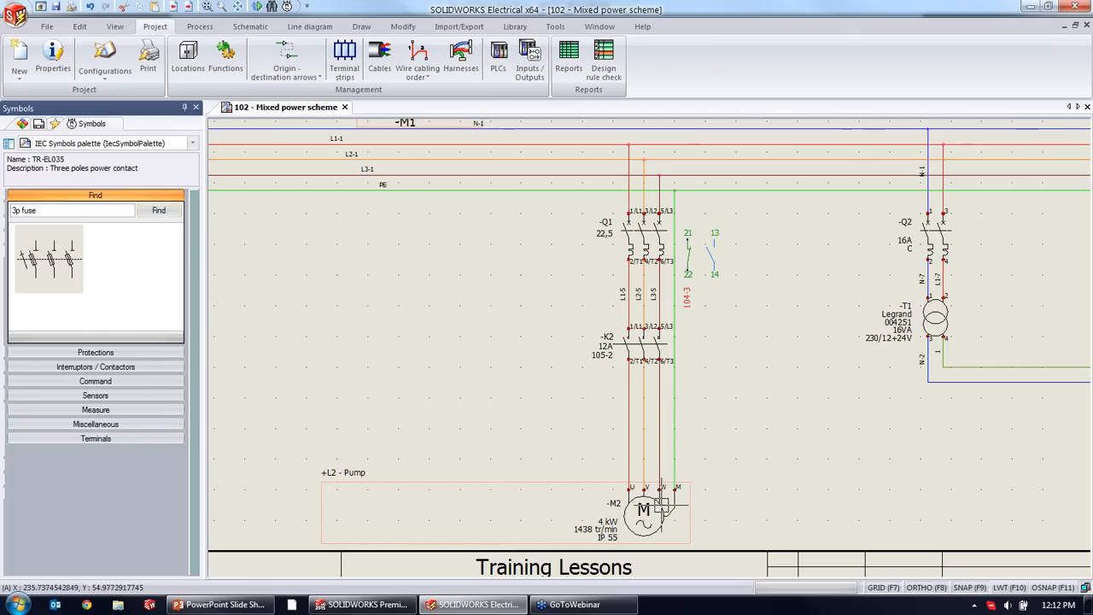
# Copy the motor symbol -M2 and paste it into the empty left part of the +L2 - Pump location frame.
pyautogui.moveTo(513, 437); pyautogui.dragTo(652, 456, button='middle')
pyautogui.scroll(2, 628, 516)
pyautogui.moveTo(629, 493); pyautogui.dragTo(694, 444, button='middle')
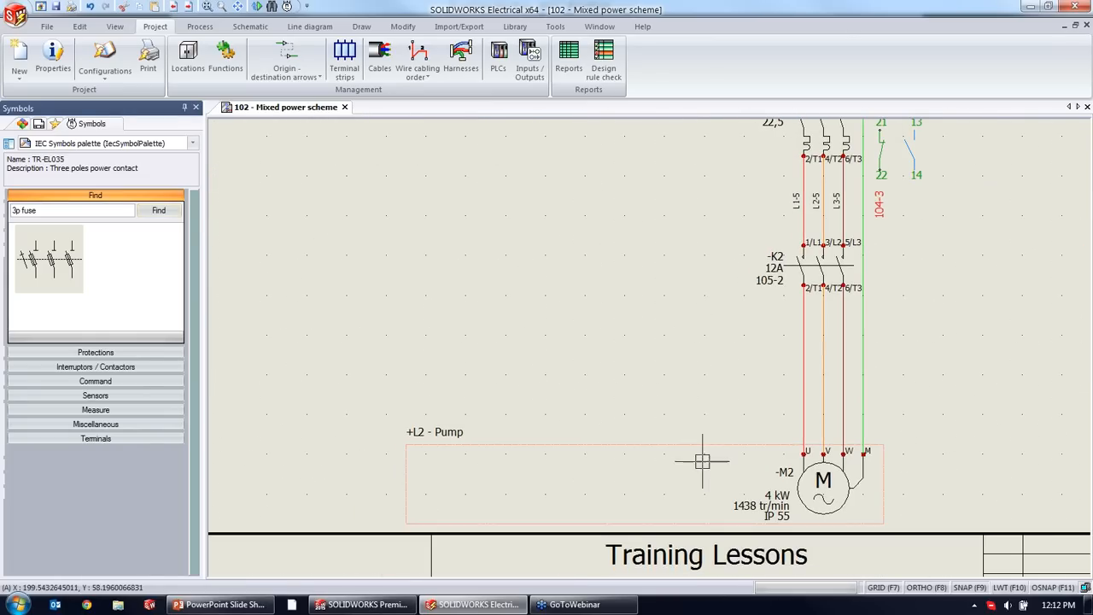
pyautogui.click(805, 485)
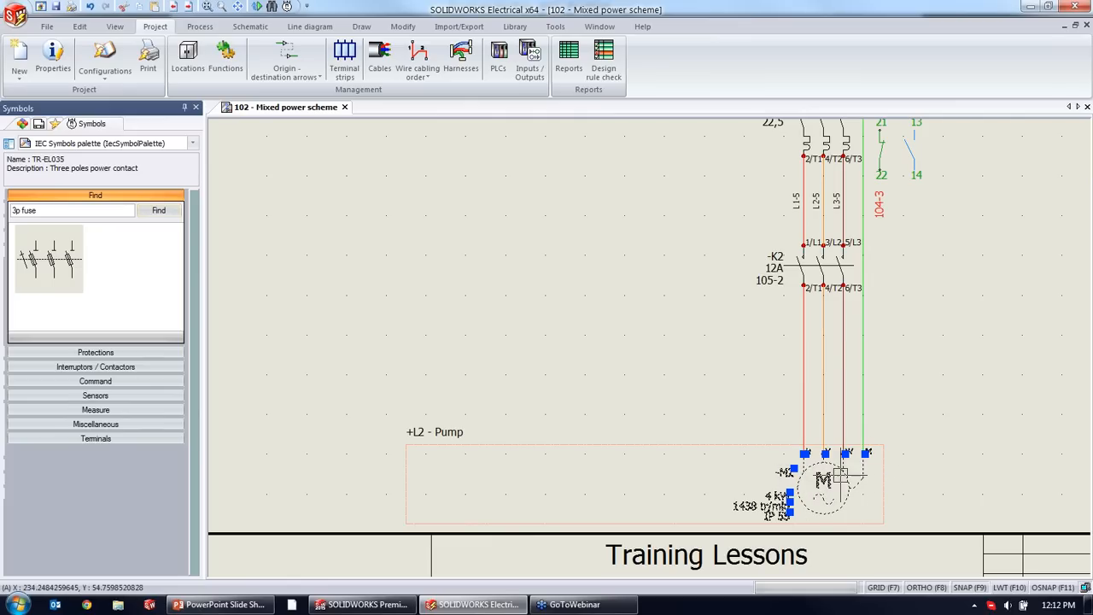
pyautogui.rightClick(840, 467)
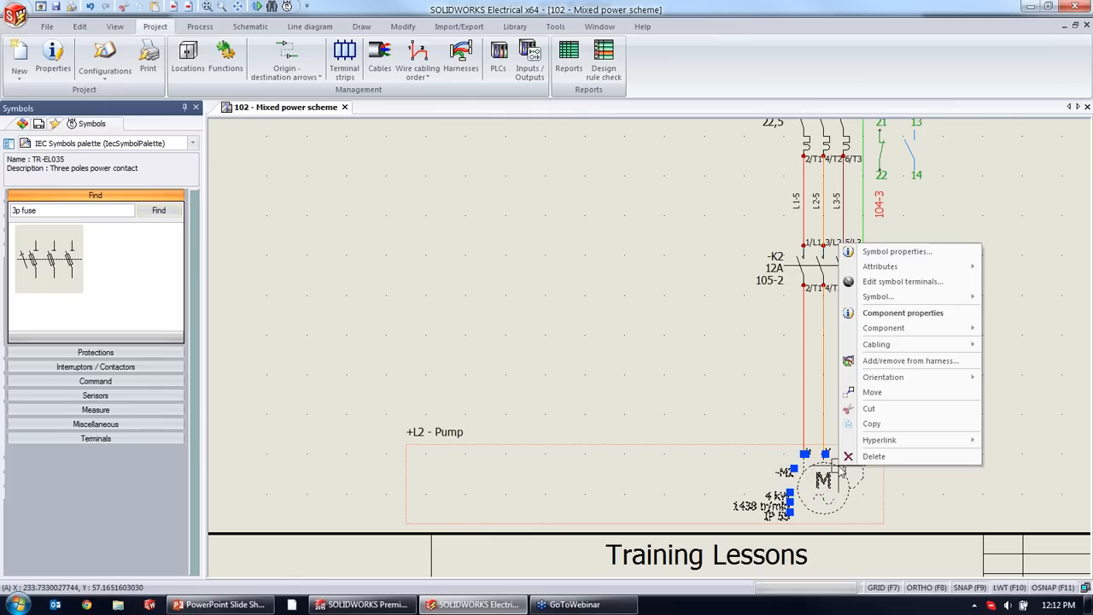
pyautogui.click(888, 424)
pyautogui.rightClick(609, 484)
pyautogui.click(657, 424)
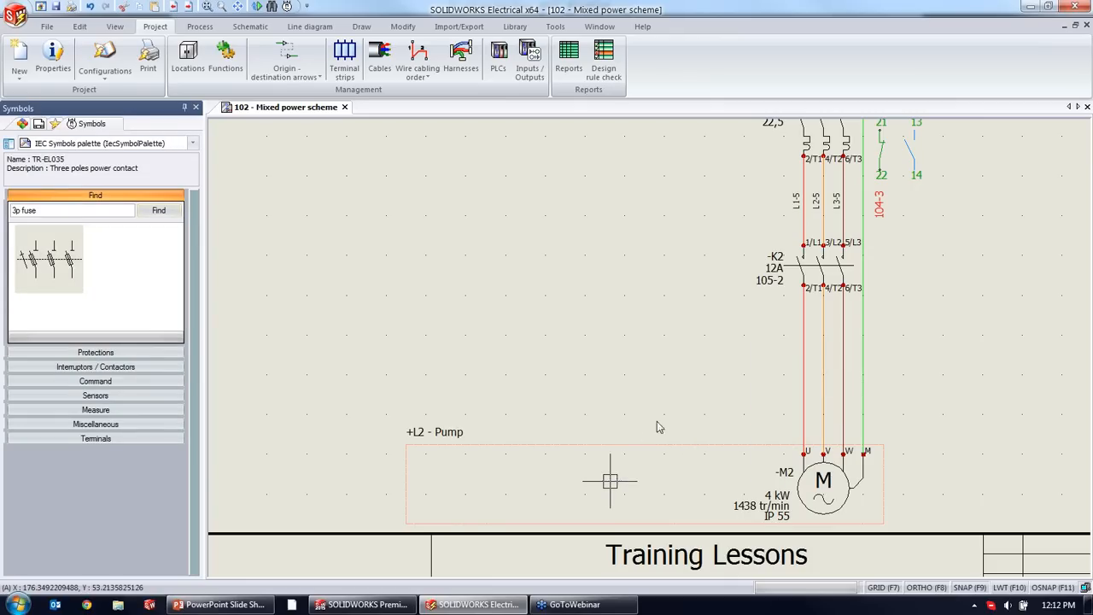
pyautogui.click(476, 512)
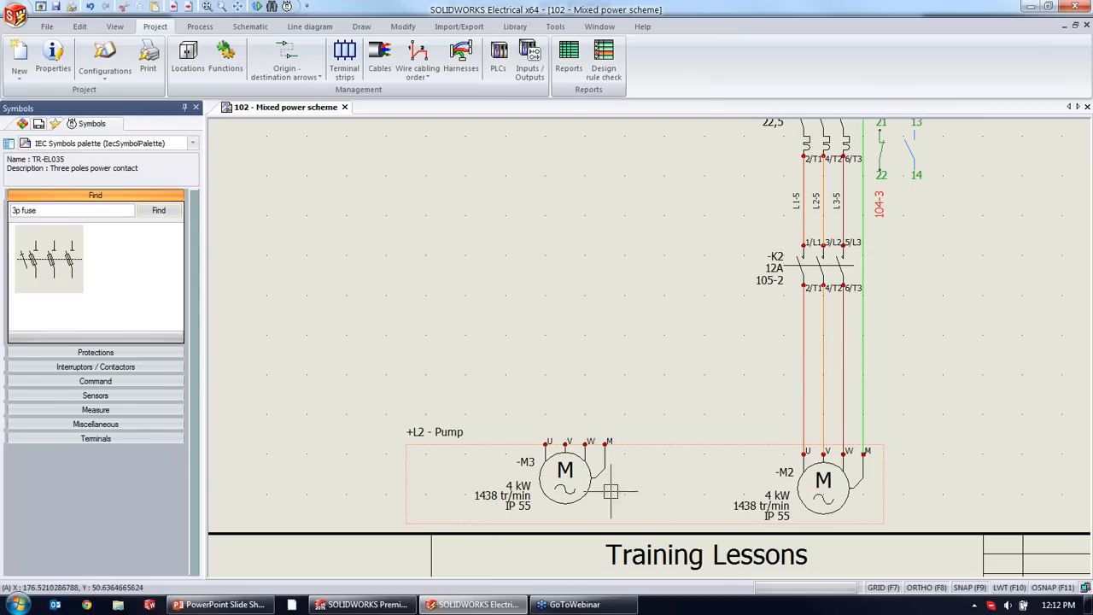
# Move the pasted motor symbol down slightly so its terminals line up with those of -M2.
pyautogui.click(547, 468)
pyautogui.moveTo(591, 477); pyautogui.dragTo(591, 487)
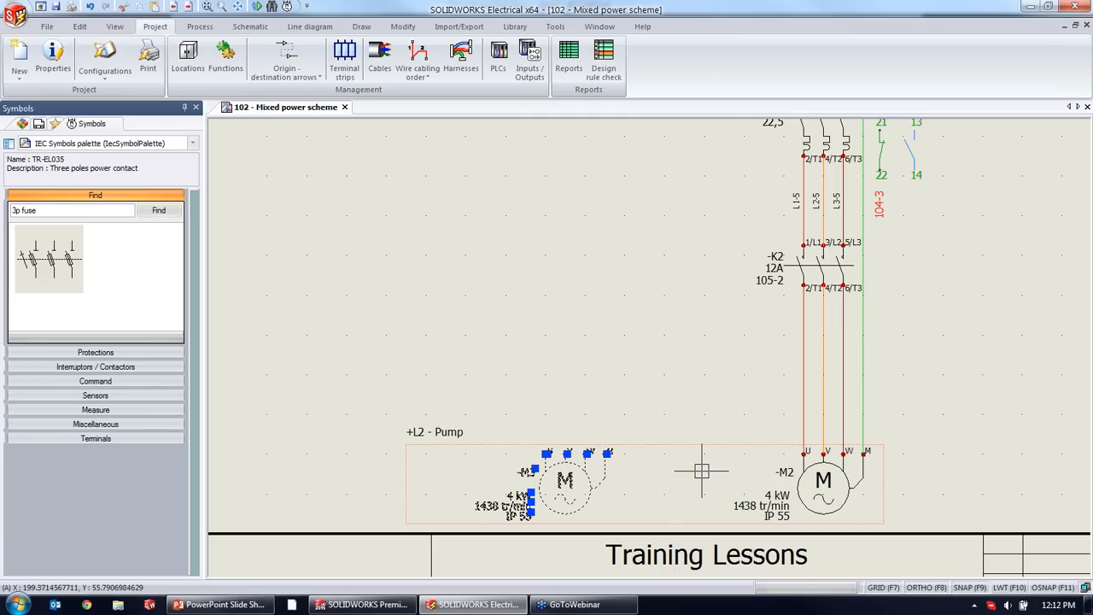
pyautogui.press('Escape')
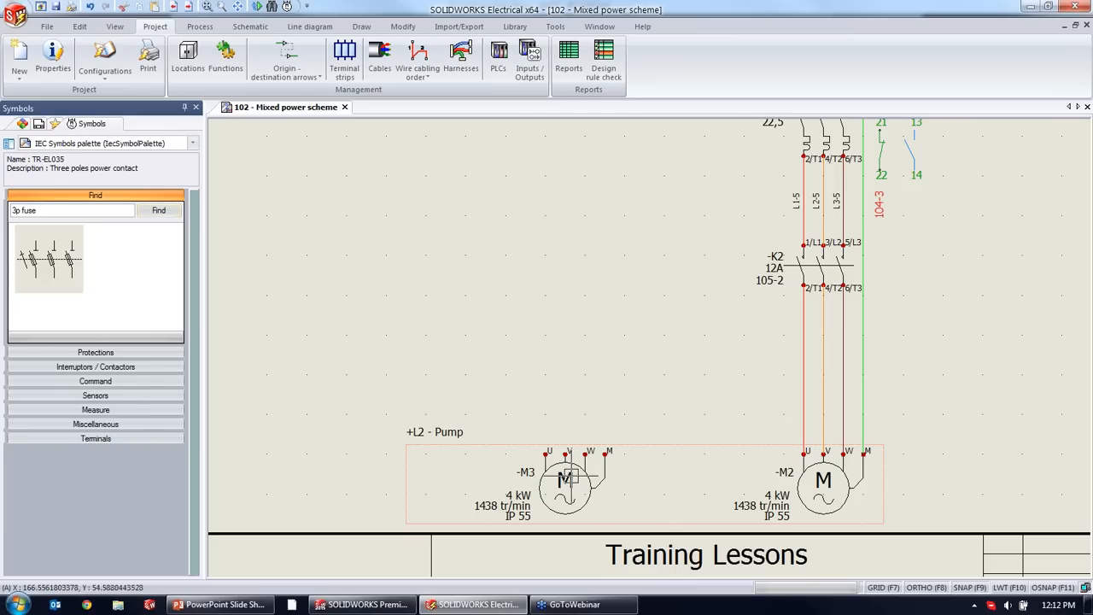
# Associate the pasted motor symbol with the existing component =F1-M1 in location L2 - Pump through its symbol properties.
pyautogui.click(573, 466)
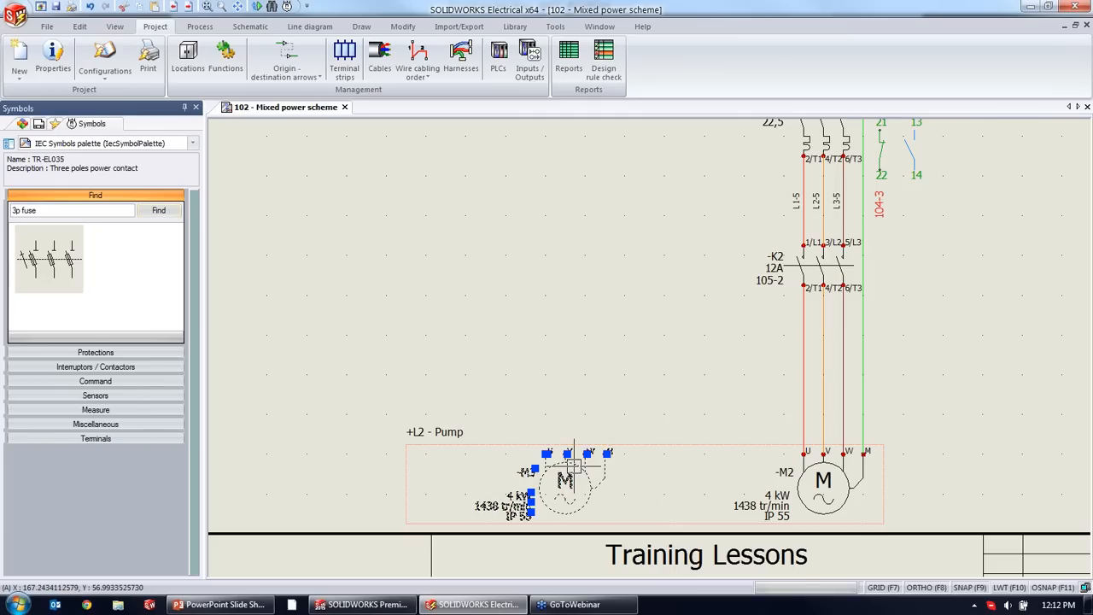
pyautogui.rightClick(575, 467)
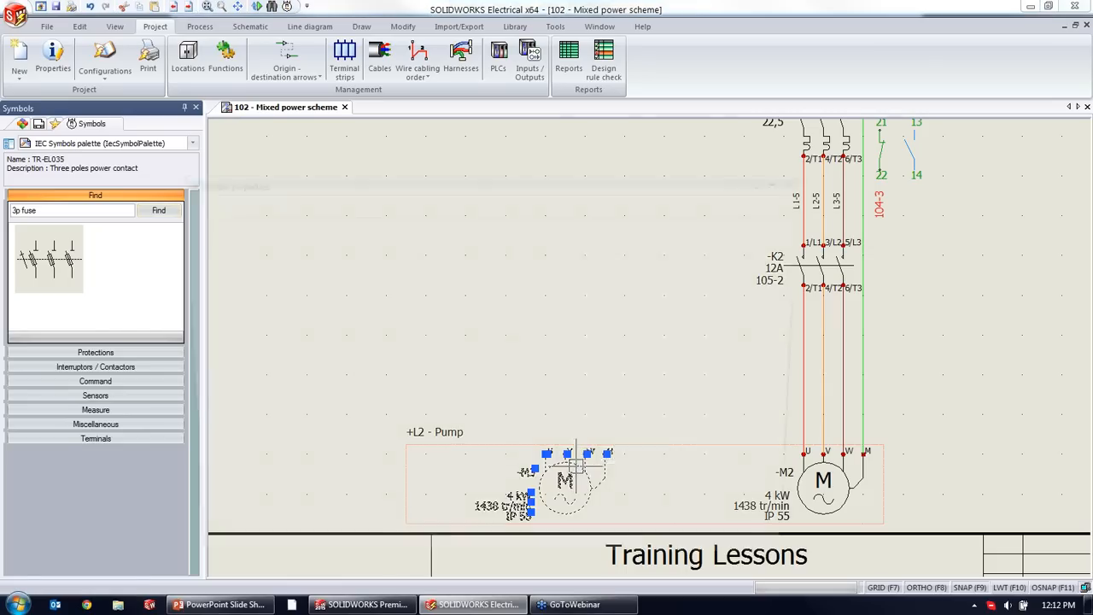
pyautogui.click(585, 252)
pyautogui.click(651, 277)
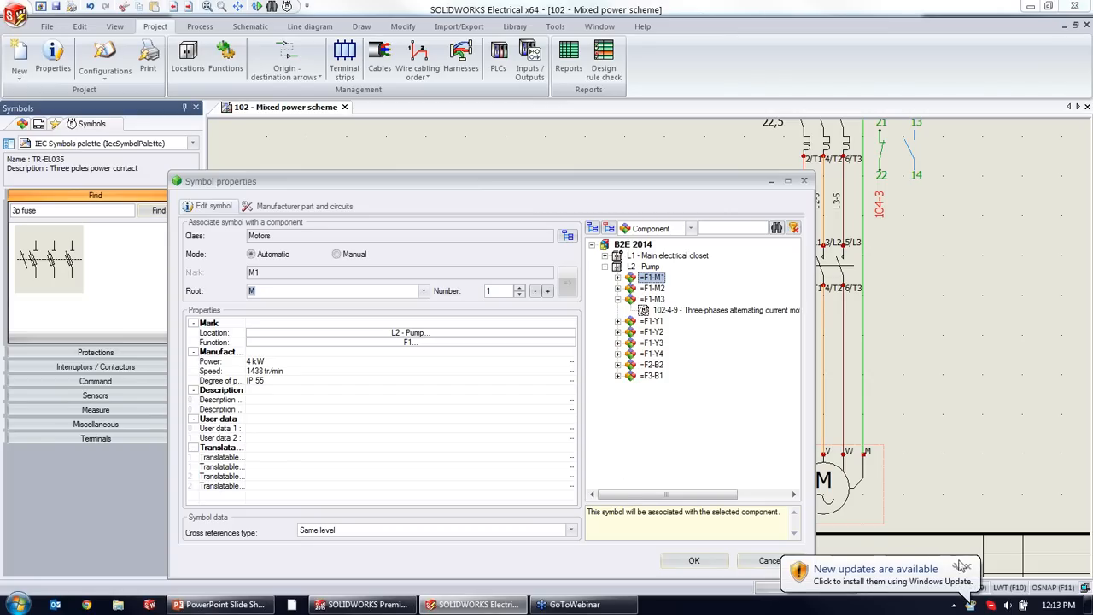
pyautogui.click(964, 566)
pyautogui.click(692, 561)
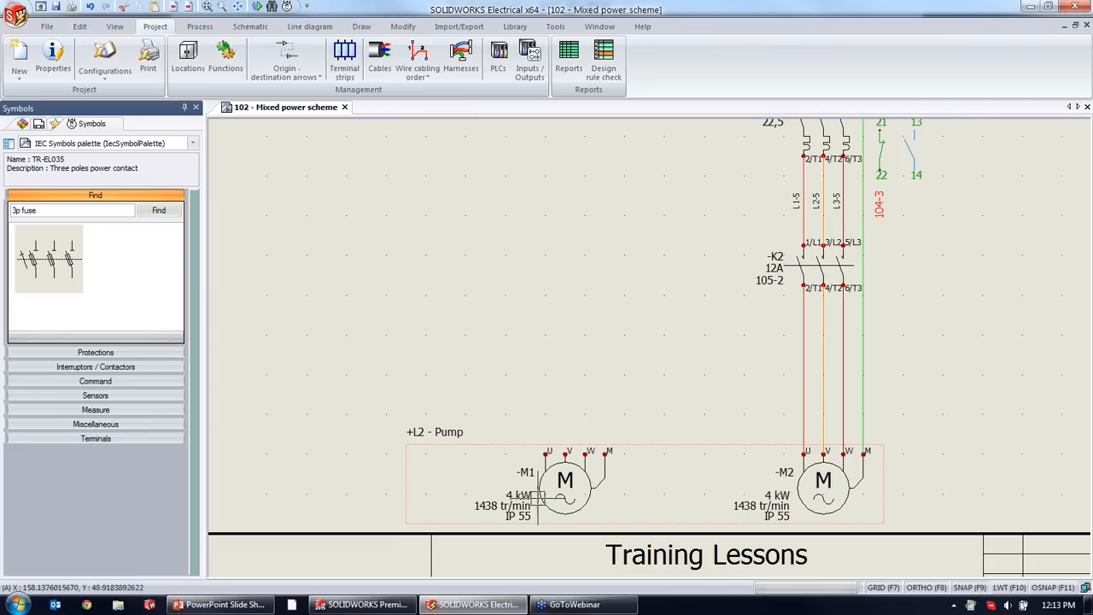
# Draw multiple wires, phases 1 to 3 plus protection without neutral, from L1-1, L2-1, L3-1 and PE down to motor -M1's terminals U, V, W and M.
pyautogui.scroll(2, 538, 495)
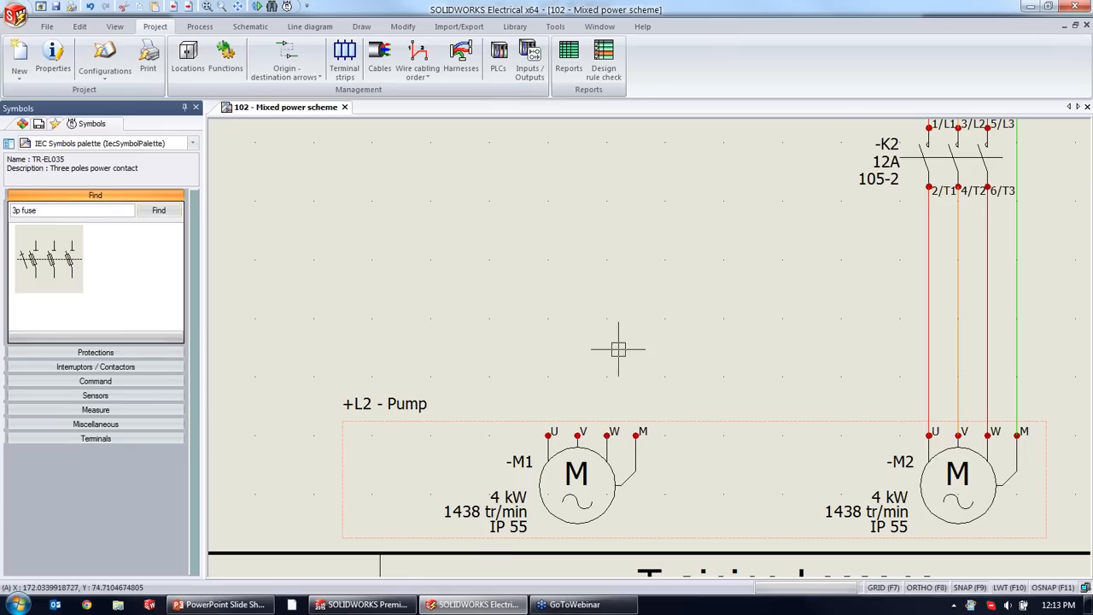
pyautogui.scroll(-5, 619, 349)
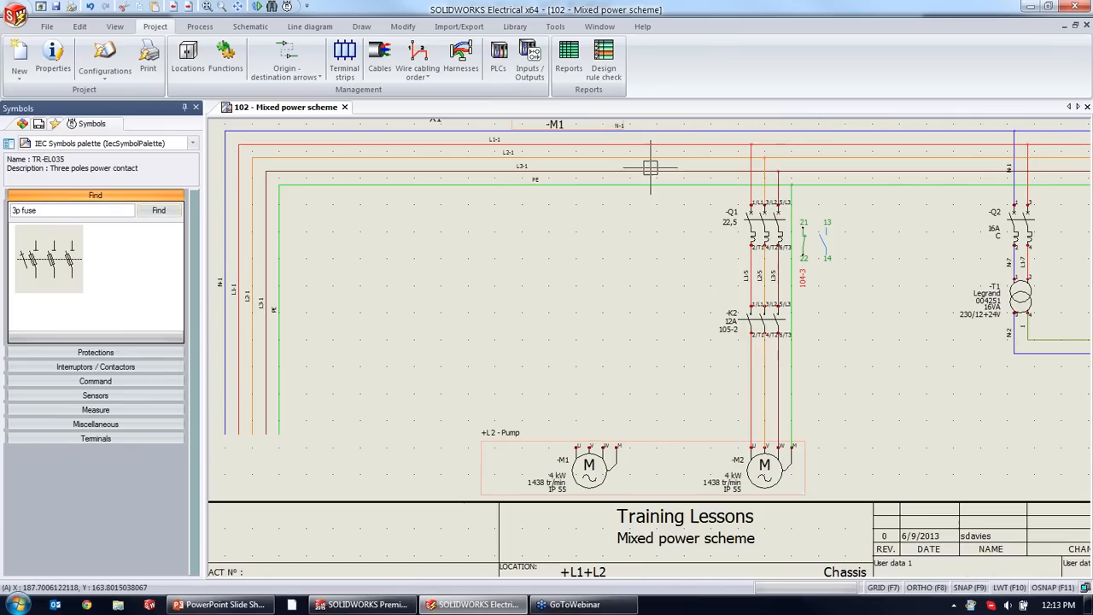
pyautogui.moveTo(589, 242); pyautogui.dragTo(588, 253, button='middle')
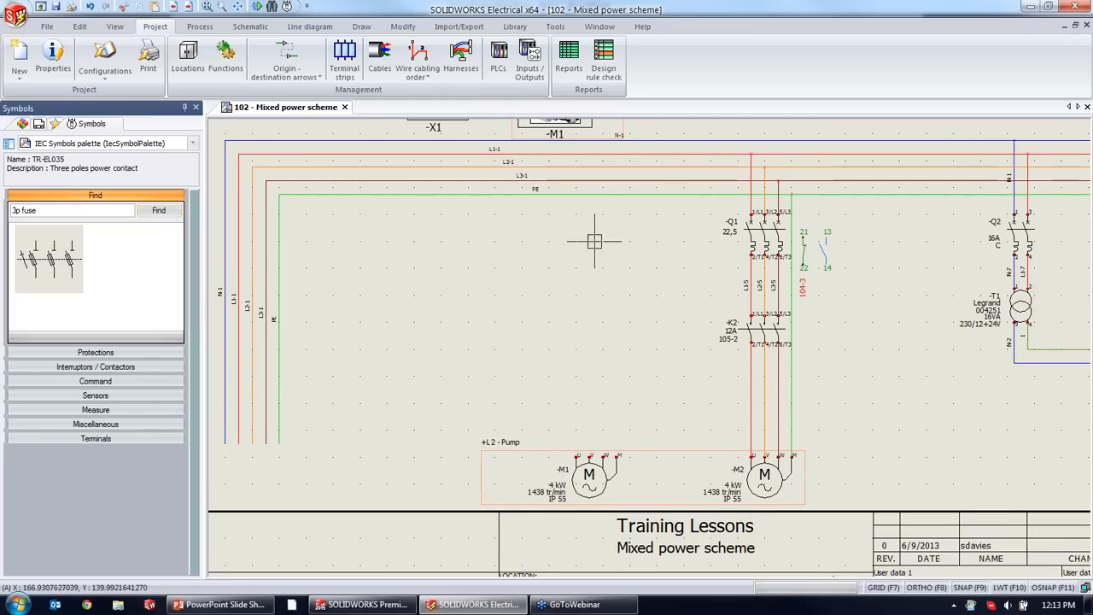
pyautogui.click(250, 28)
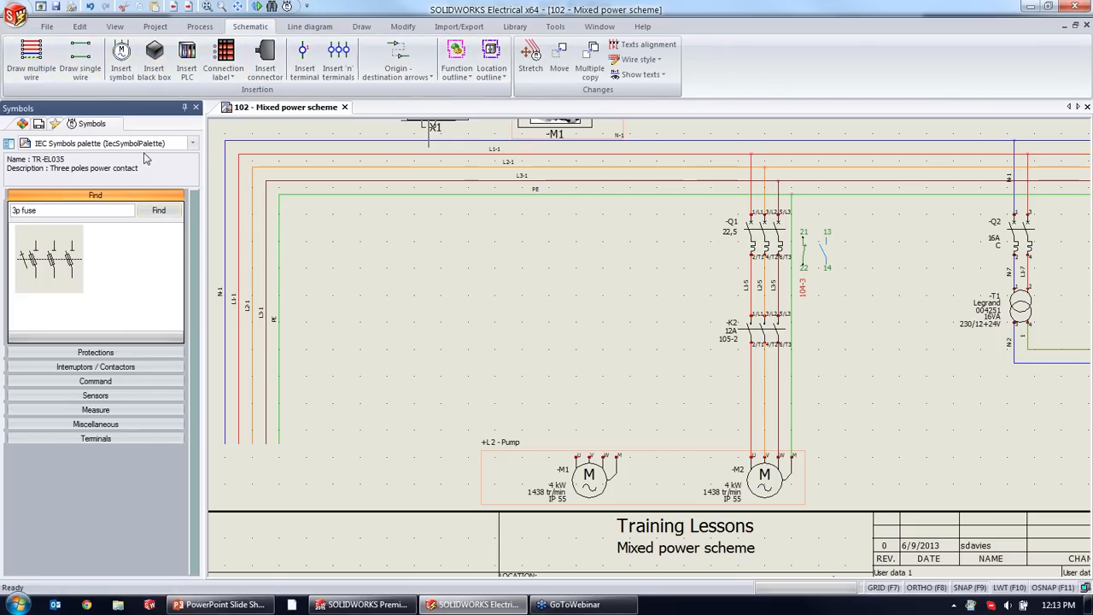
pyautogui.click(19, 124)
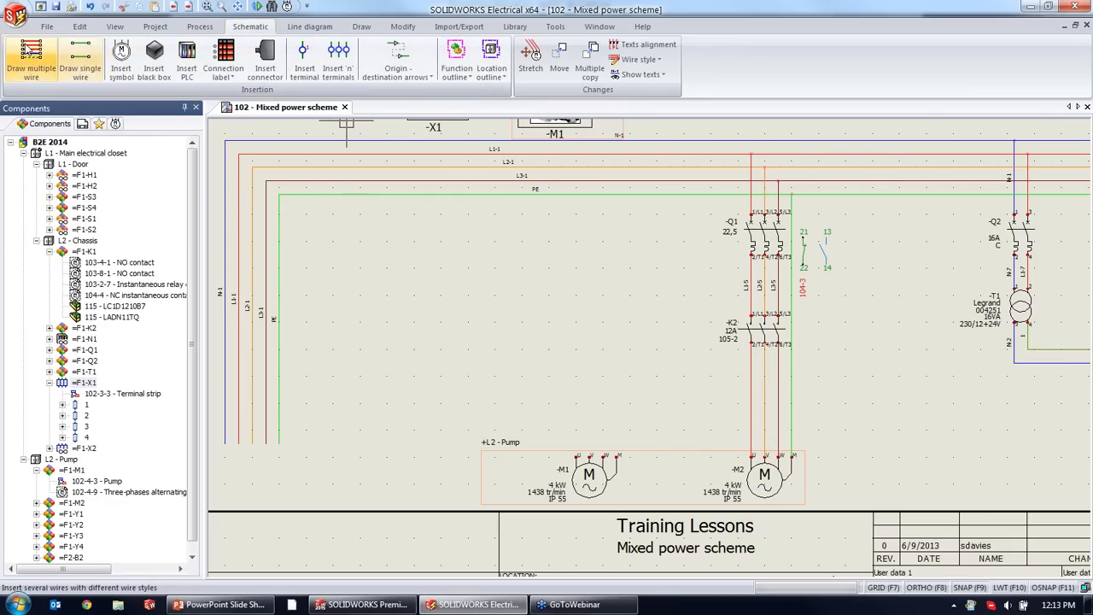
pyautogui.click(31, 58)
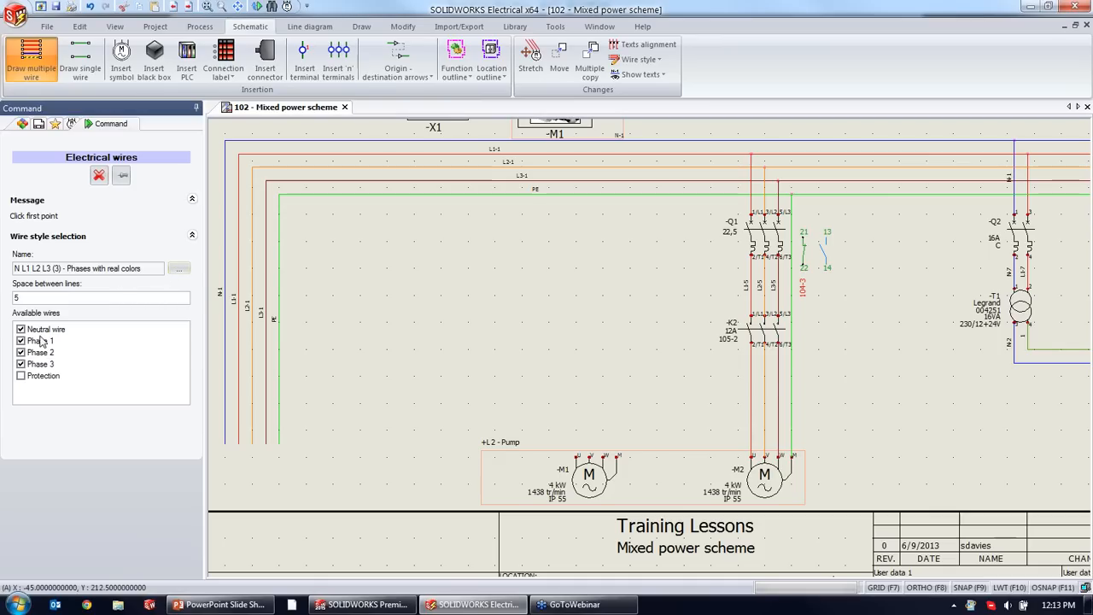
pyautogui.click(23, 377)
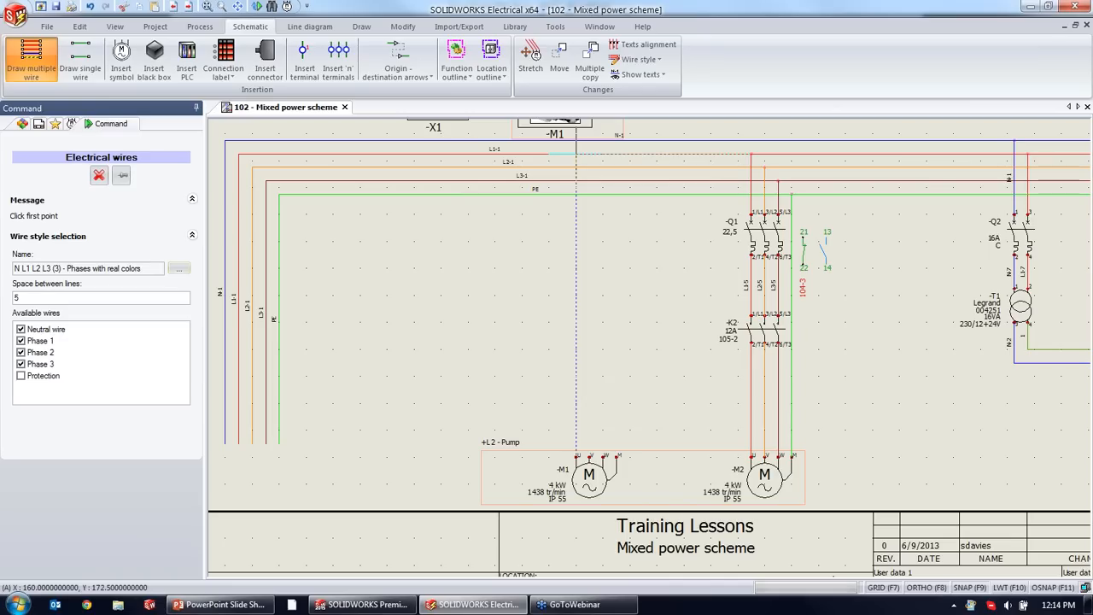
pyautogui.click(576, 155)
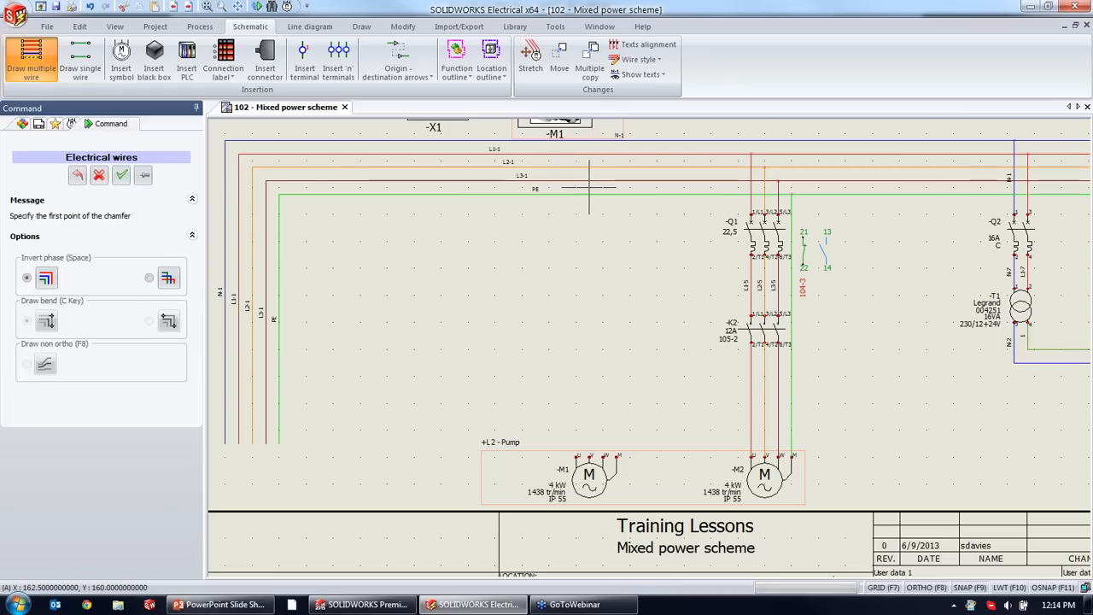
pyautogui.click(654, 239)
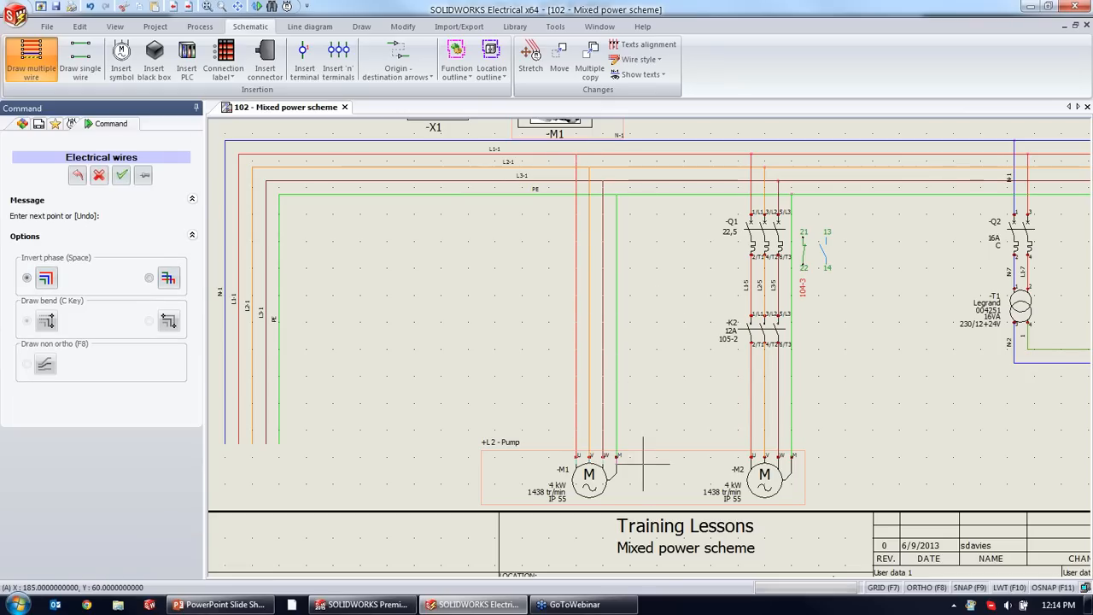
pyautogui.scroll(5, 649, 491)
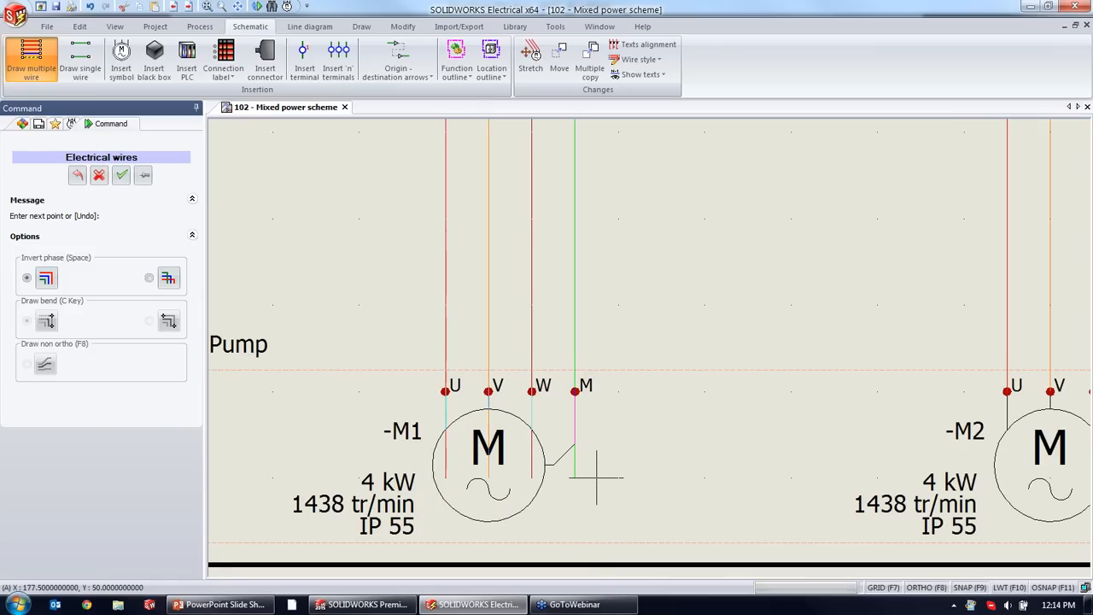
pyautogui.rightClick(596, 477)
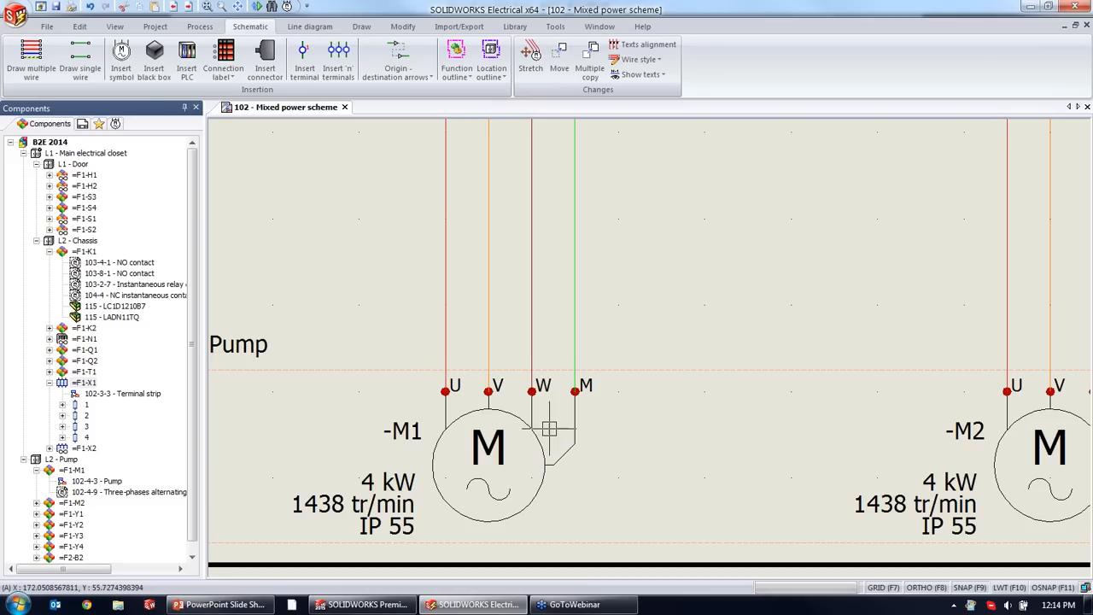
# Examine the new wires at motor -M1's terminals and at their junctions with the horizontal supply lines.
pyautogui.scroll(2, 589, 388)
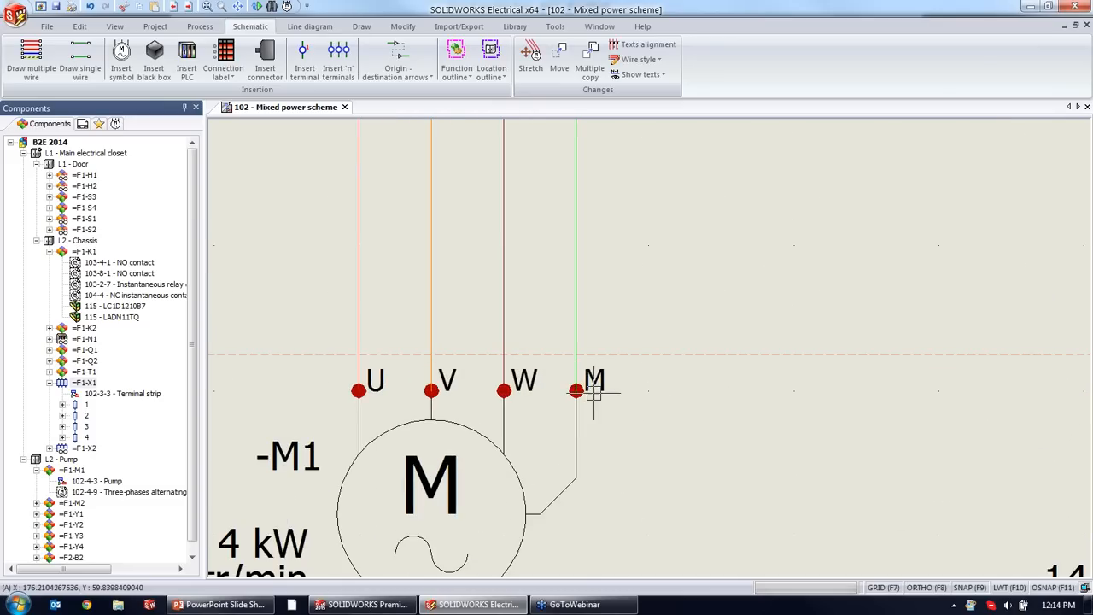
pyautogui.scroll(-2, 595, 383)
pyautogui.scroll(-3, 613, 376)
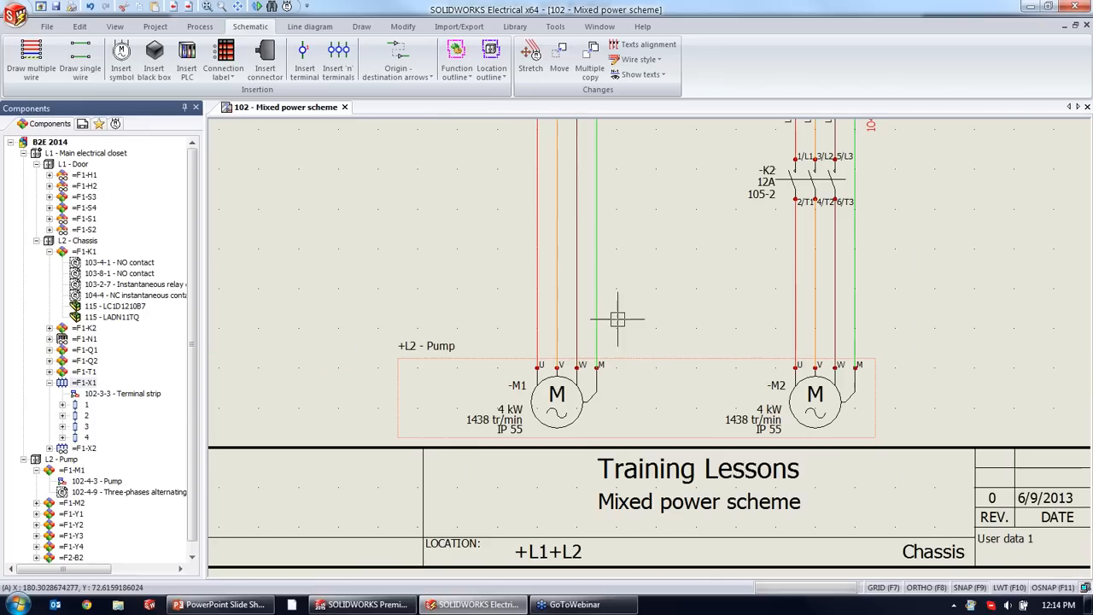
pyautogui.moveTo(653, 296); pyautogui.dragTo(610, 512, button='middle')
pyautogui.scroll(-1, 601, 352)
pyautogui.scroll(1, 616, 358)
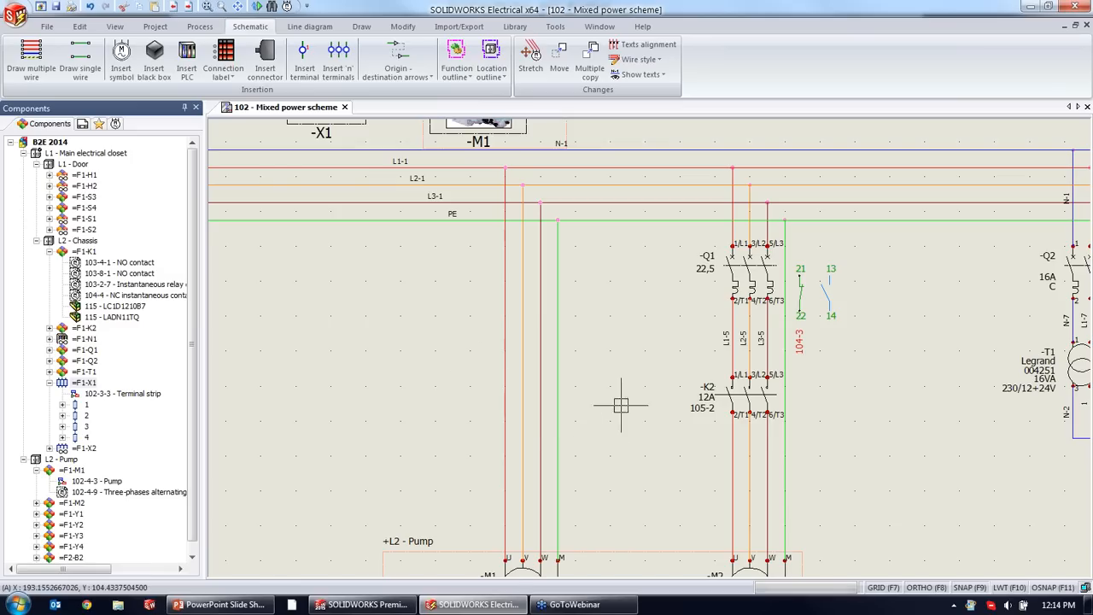
pyautogui.moveTo(614, 376); pyautogui.dragTo(621, 351, button='middle')
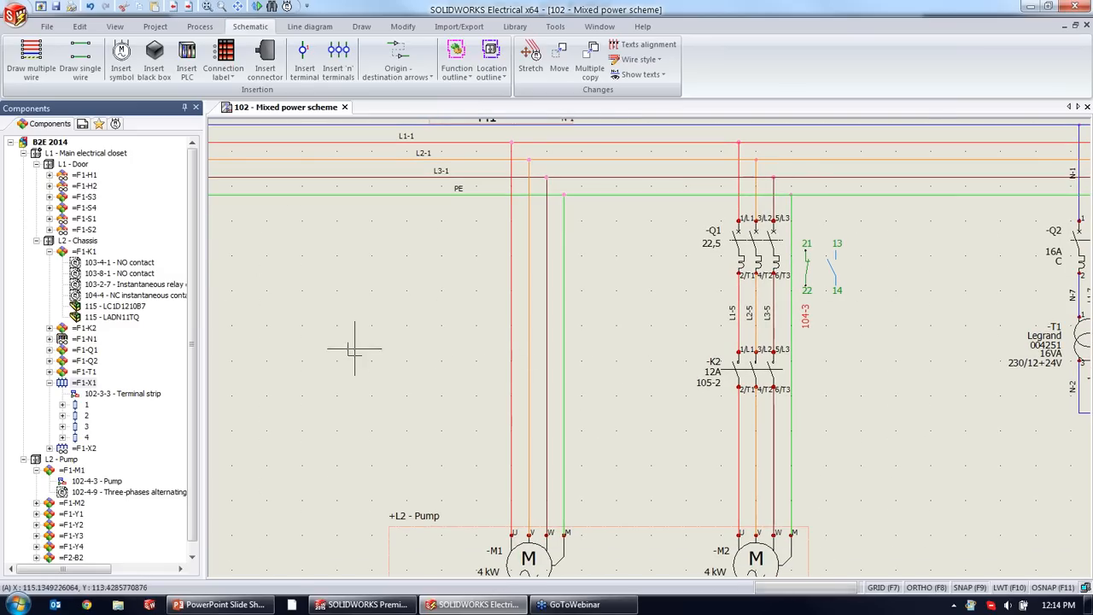
# Search the IEC symbols palette for "3p fuse dis" and place the 3p fuse disconnector on -M1's three phase wires below the PE line.
pyautogui.click(117, 125)
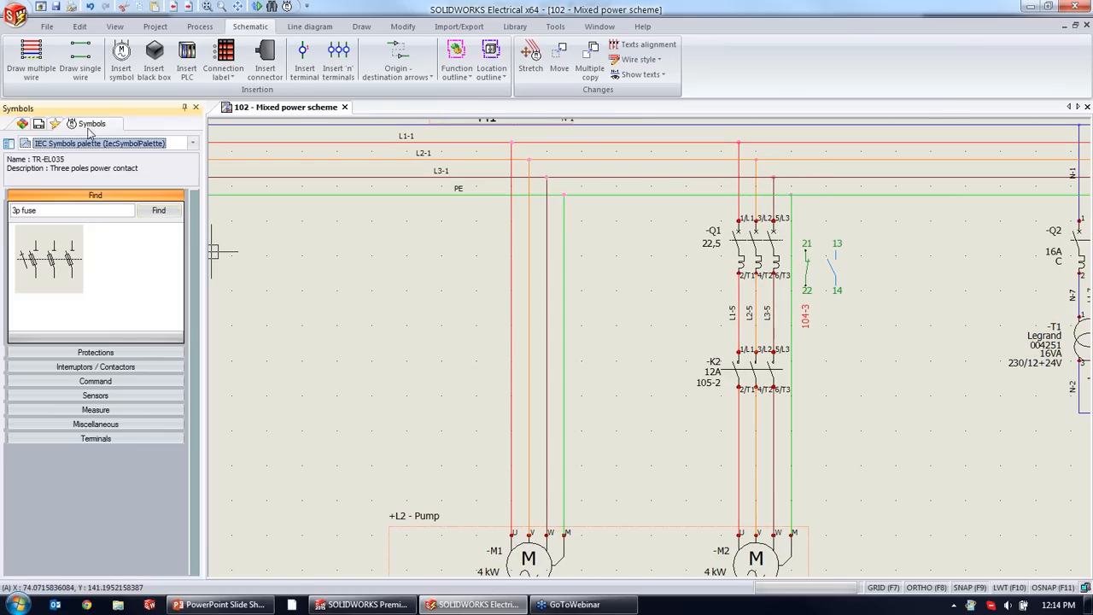
pyautogui.click(49, 213)
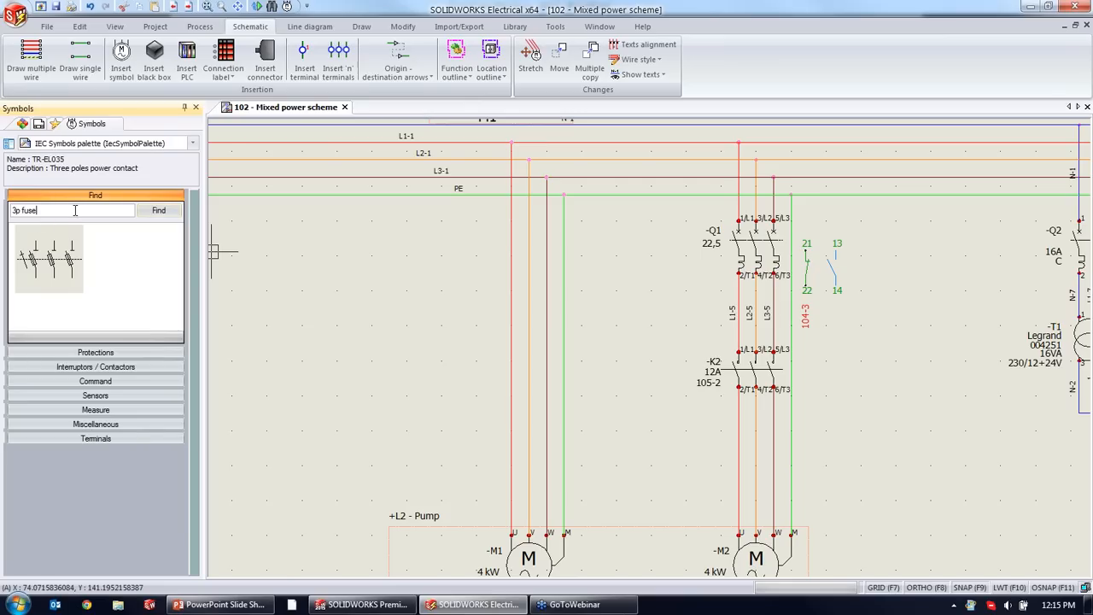
pyautogui.press('BackSpace')
pyautogui.press('BackSpace')
pyautogui.press('BackSpace')
pyautogui.press('BackSpace')
pyautogui.press('BackSpace')
pyautogui.press('BackSpace')
pyautogui.click(159, 210)
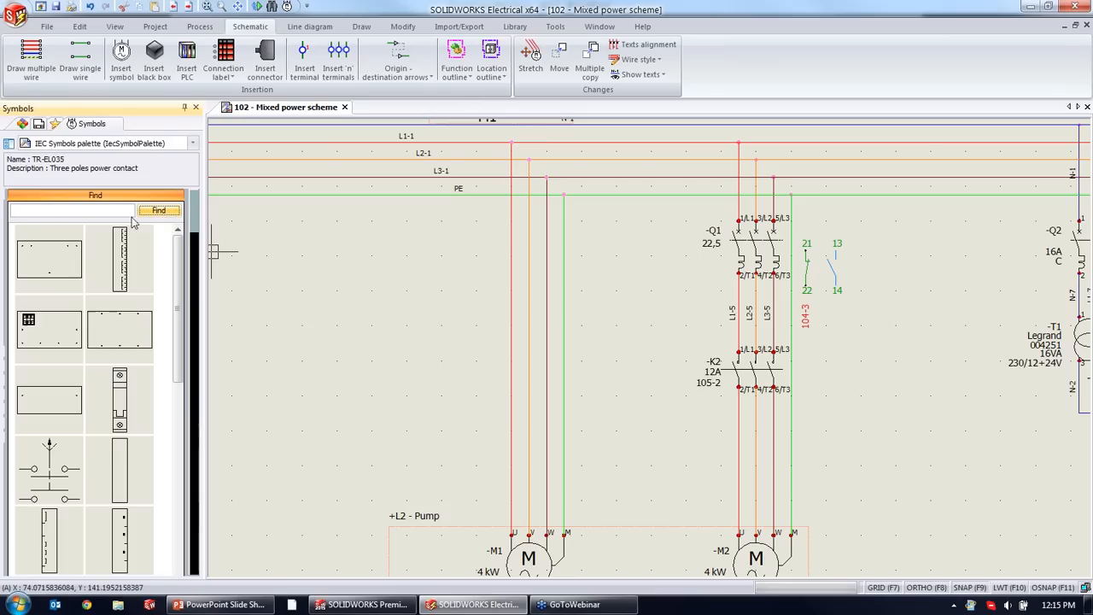
pyautogui.moveTo(181, 258)
pyautogui.mouseDown()
pyautogui.moveTo(184, 338)
pyautogui.moveTo(181, 263)
pyautogui.mouseUp()
pyautogui.click(100, 211)
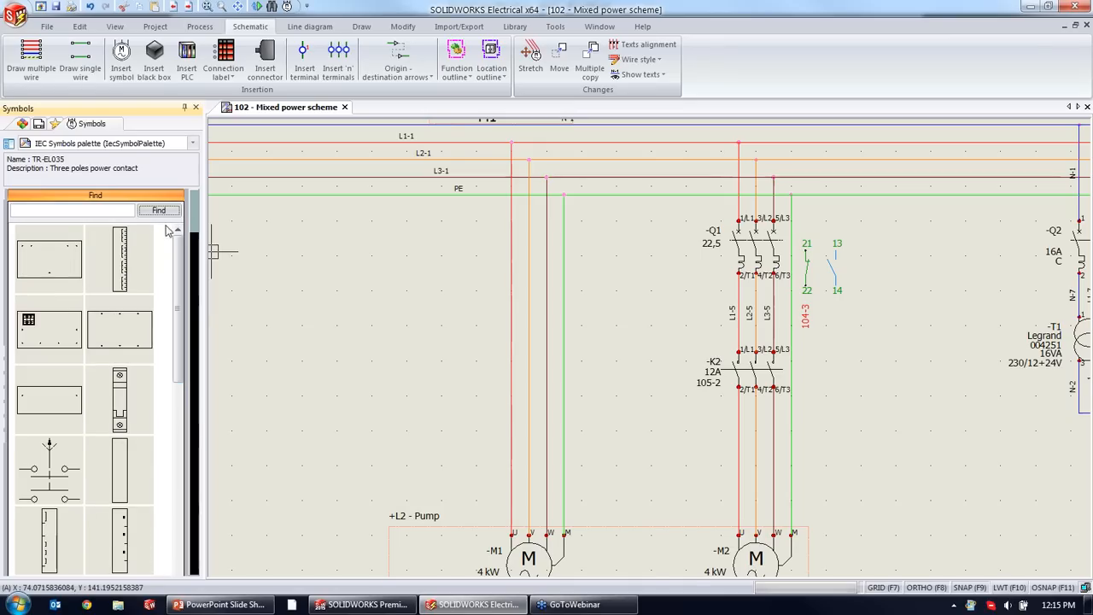
pyautogui.write('3p fuse')
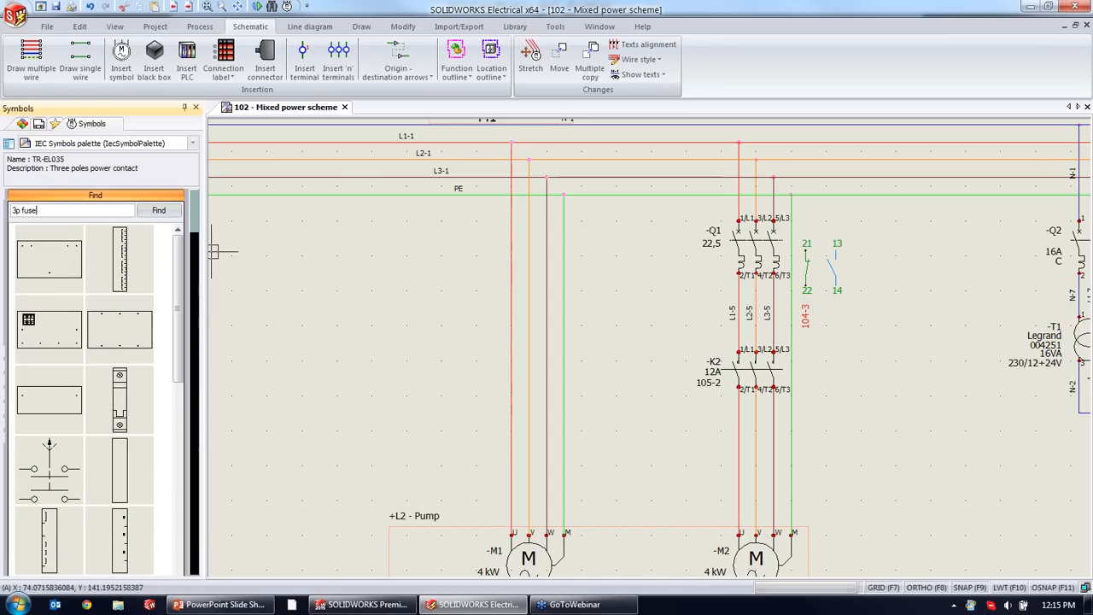
pyautogui.write(' dis')
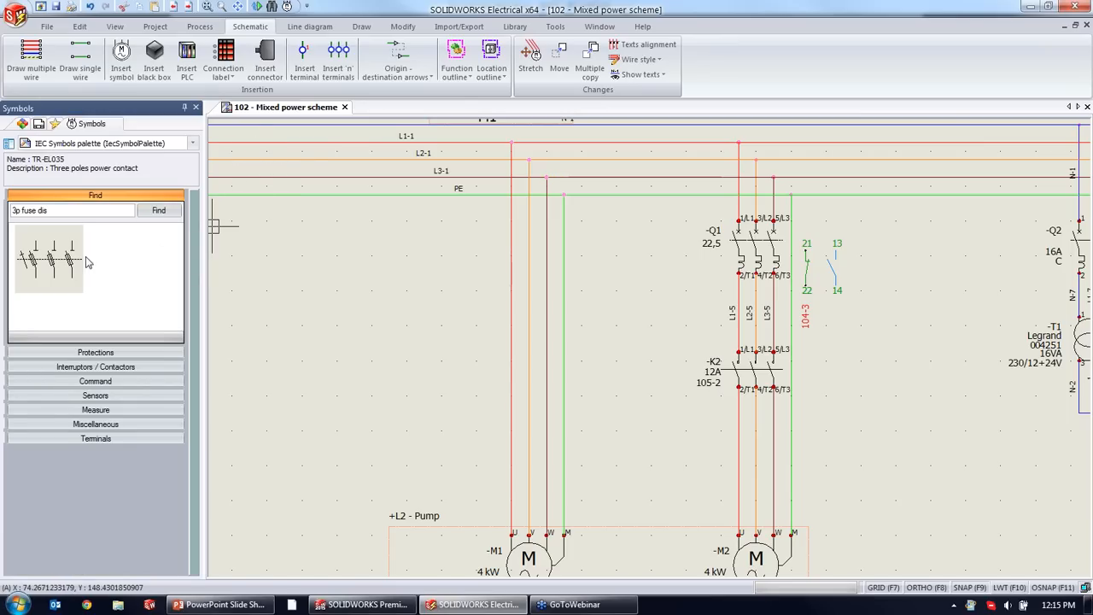
pyautogui.moveTo(55, 241); pyautogui.dragTo(519, 256)
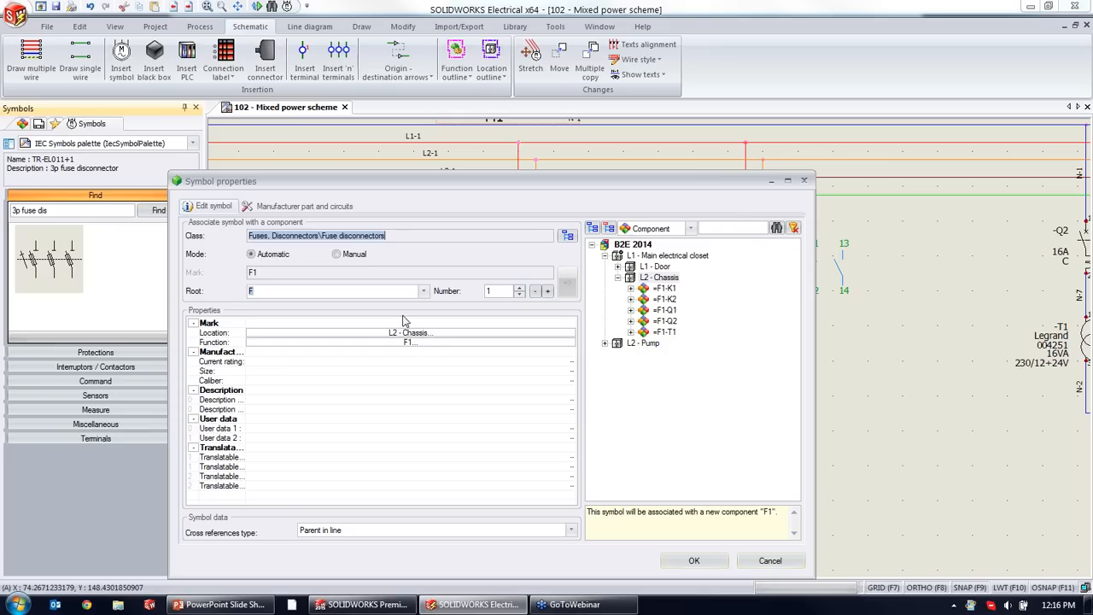
# Search the manufacturer parts for Legrand reference 005573 with the class restriction switched off.
pyautogui.click(304, 206)
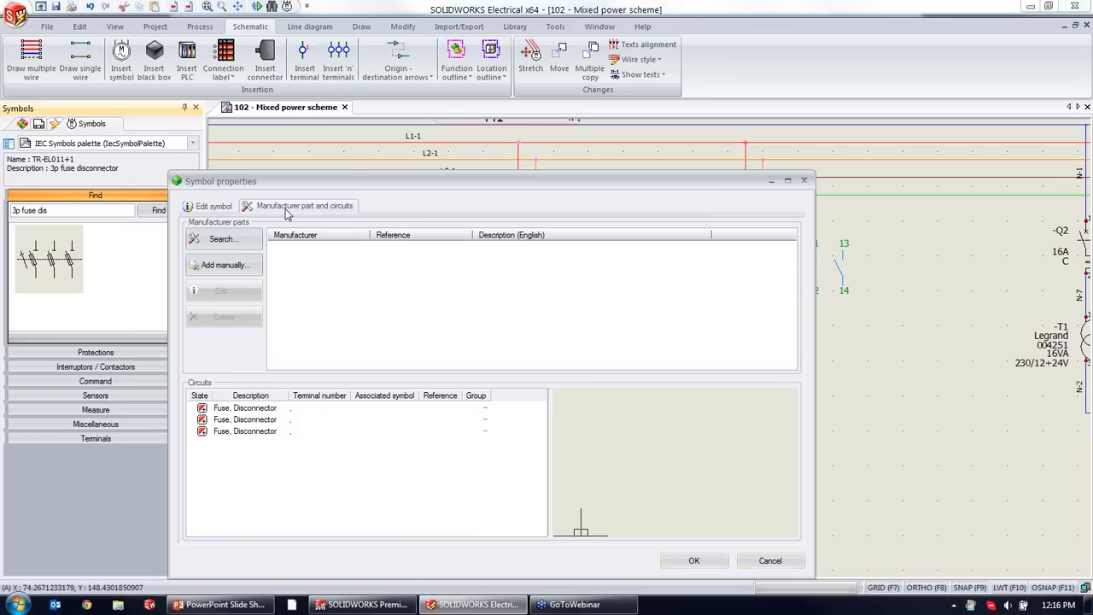
pyautogui.click(221, 239)
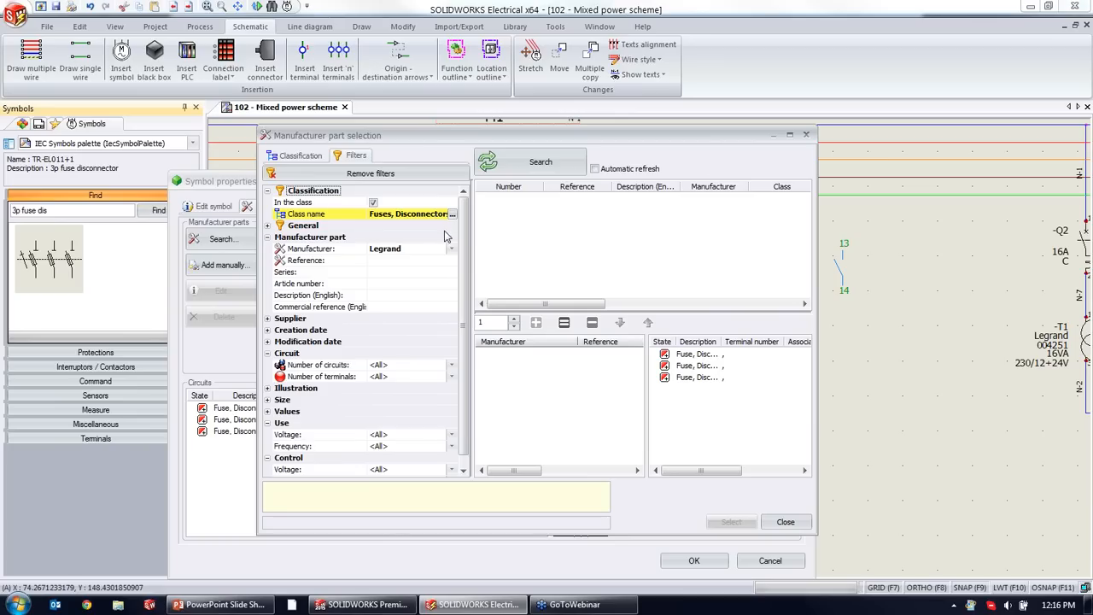
pyautogui.click(373, 202)
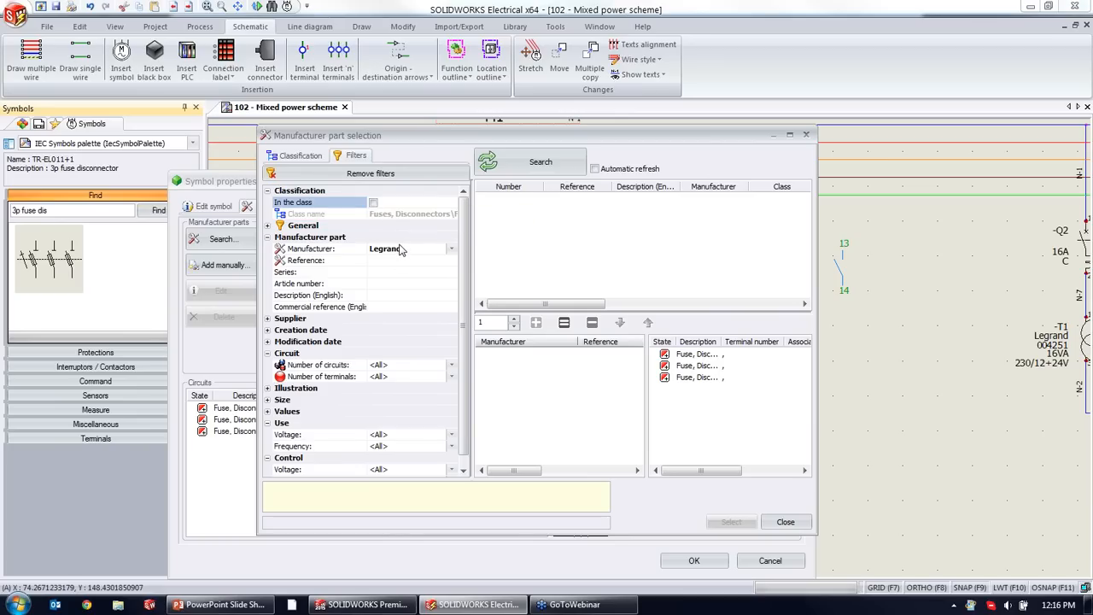
pyautogui.click(393, 259)
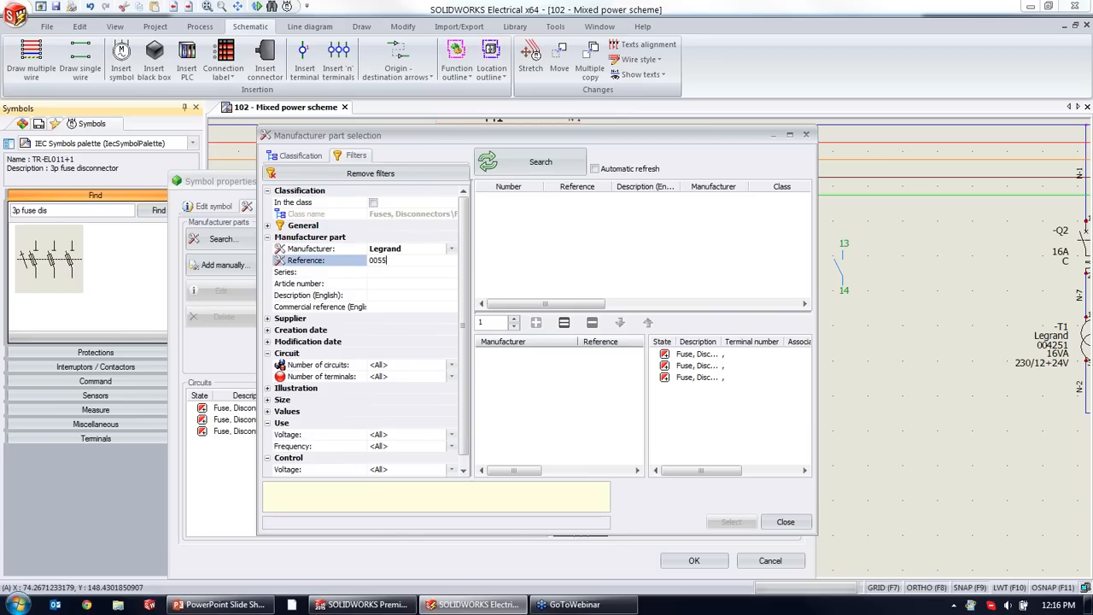
pyautogui.write('005573')
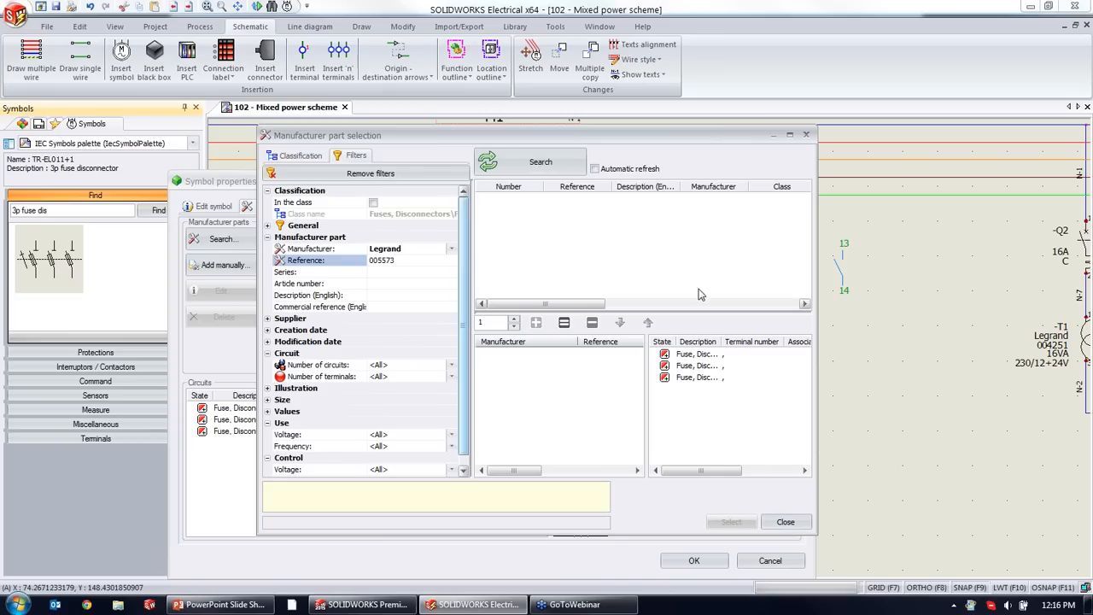
pyautogui.click(533, 166)
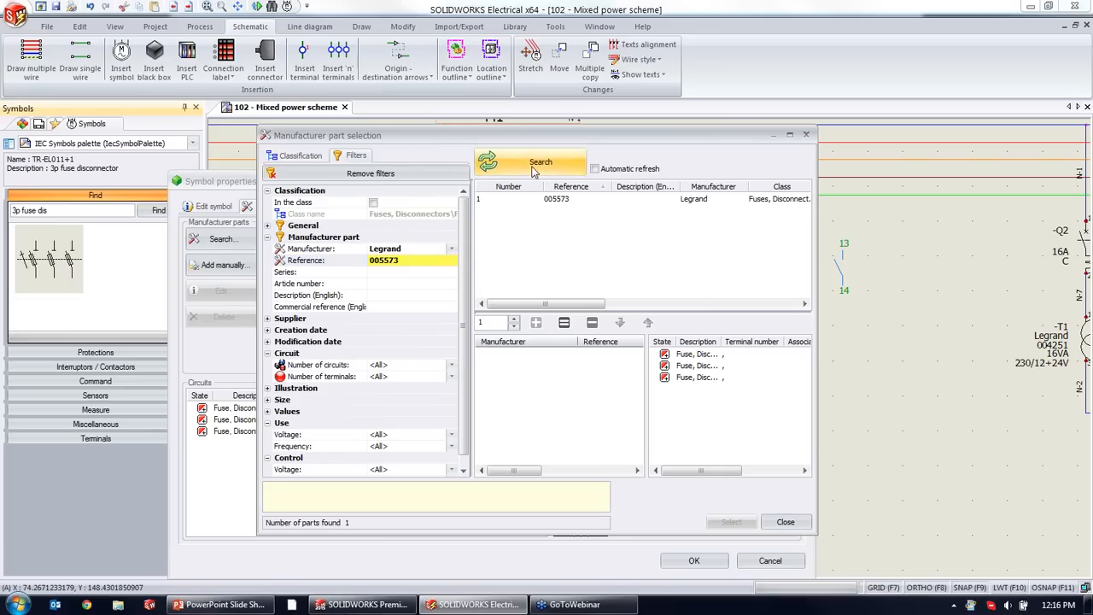
# Assign Legrand part 005573 to the fuse disconnector, accept its symbol properties and check the inserted symbol on the scheme.
pyautogui.click(568, 199)
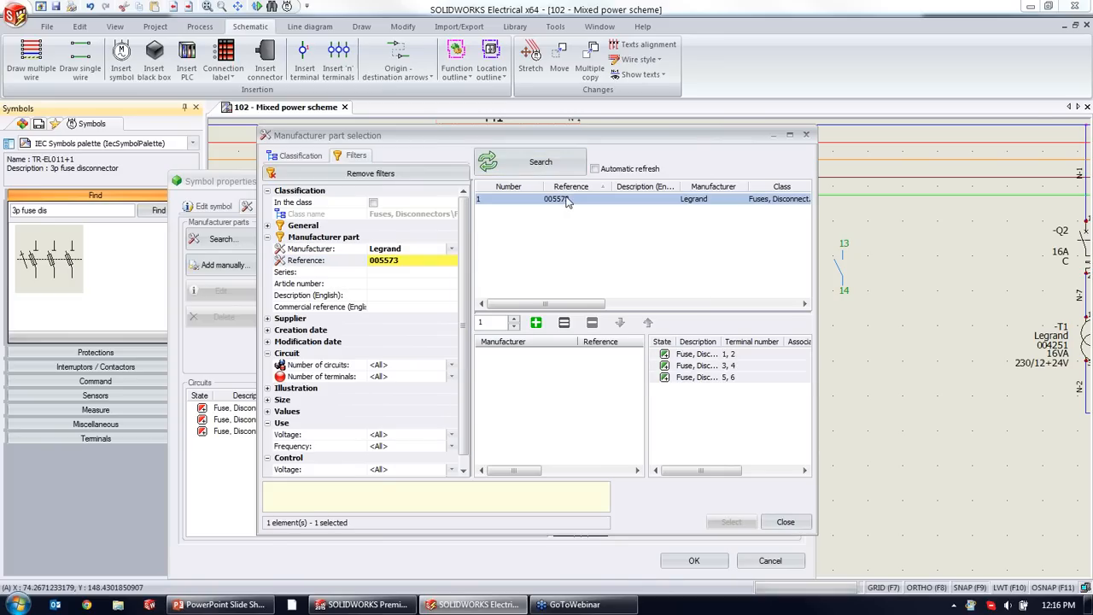
pyautogui.click(535, 322)
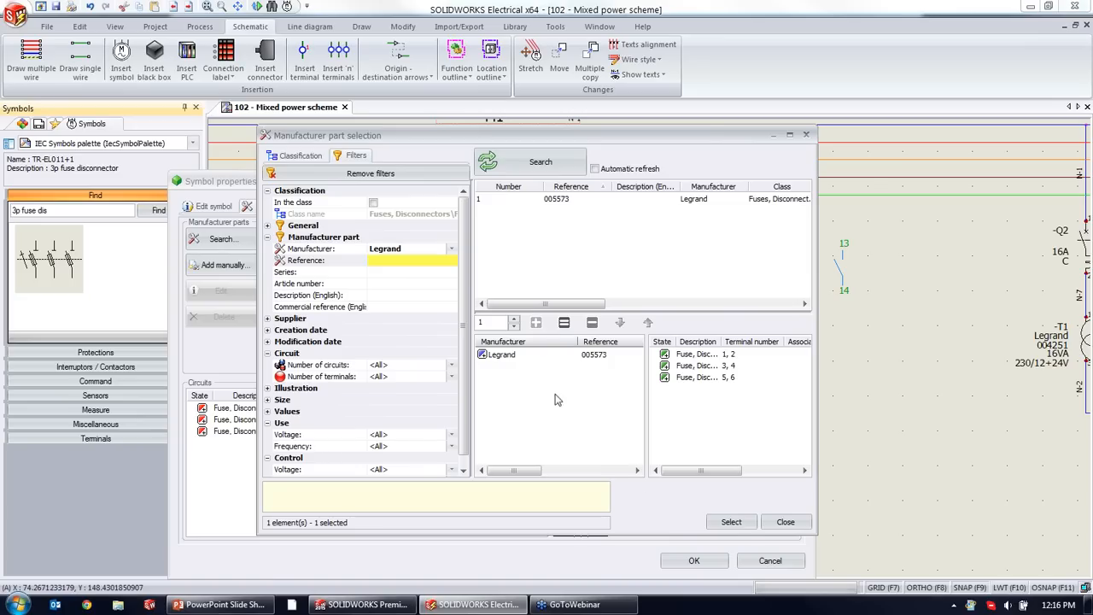
pyautogui.click(731, 522)
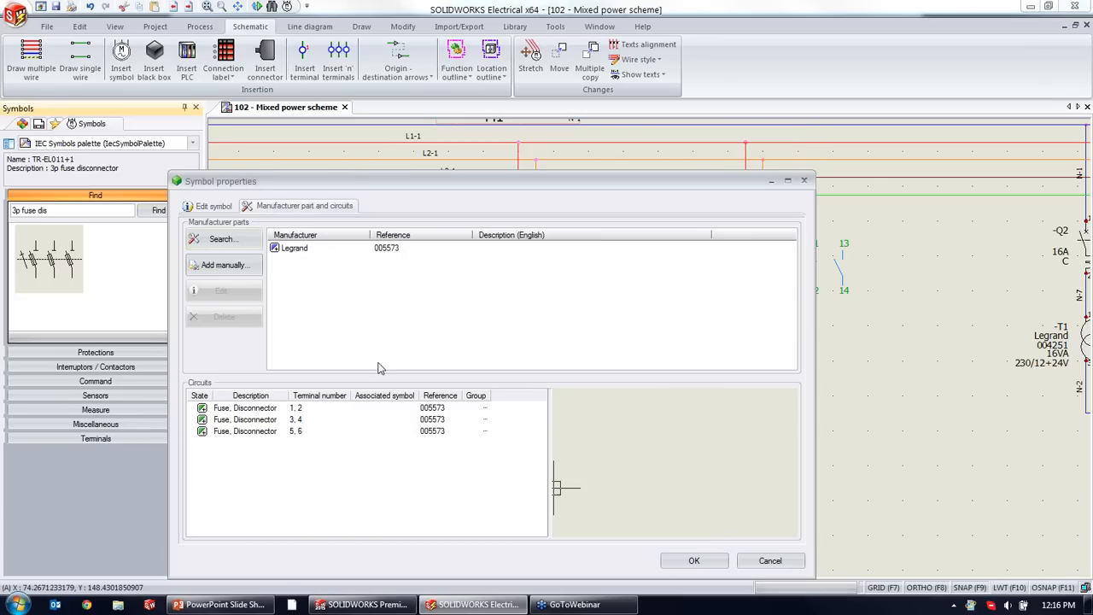
pyautogui.click(306, 254)
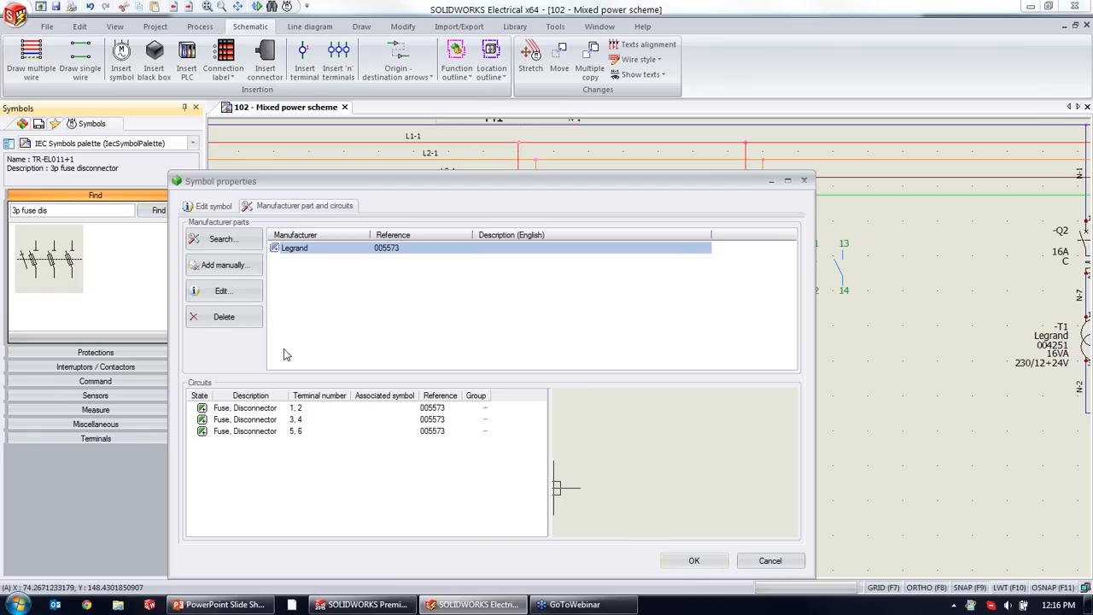
pyautogui.click(693, 560)
pyautogui.scroll(3, 570, 265)
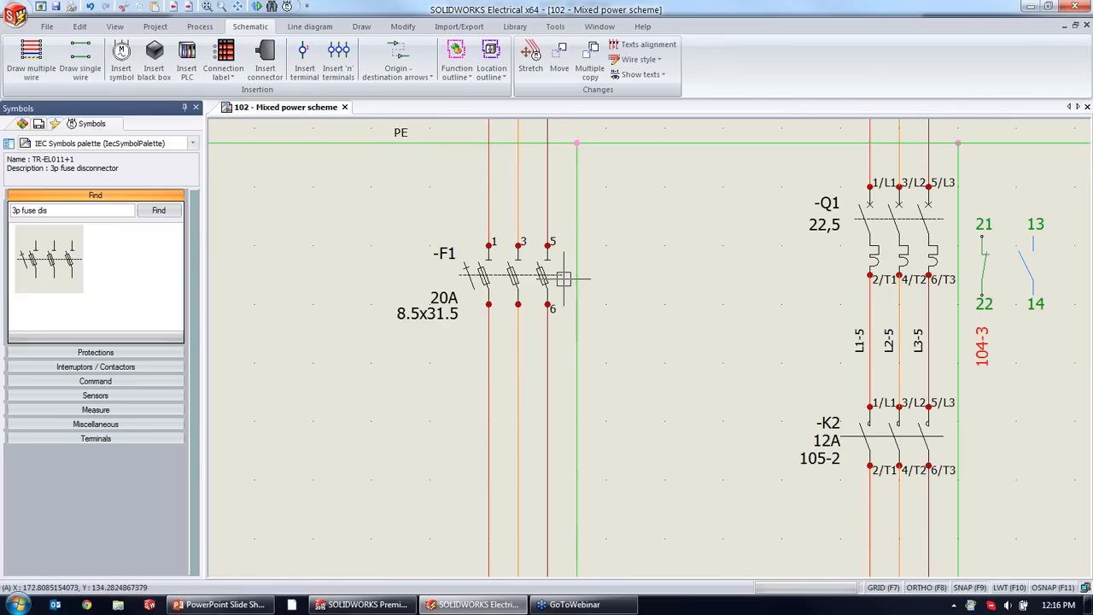
pyautogui.scroll(1, 480, 268)
pyautogui.scroll(1, 480, 268)
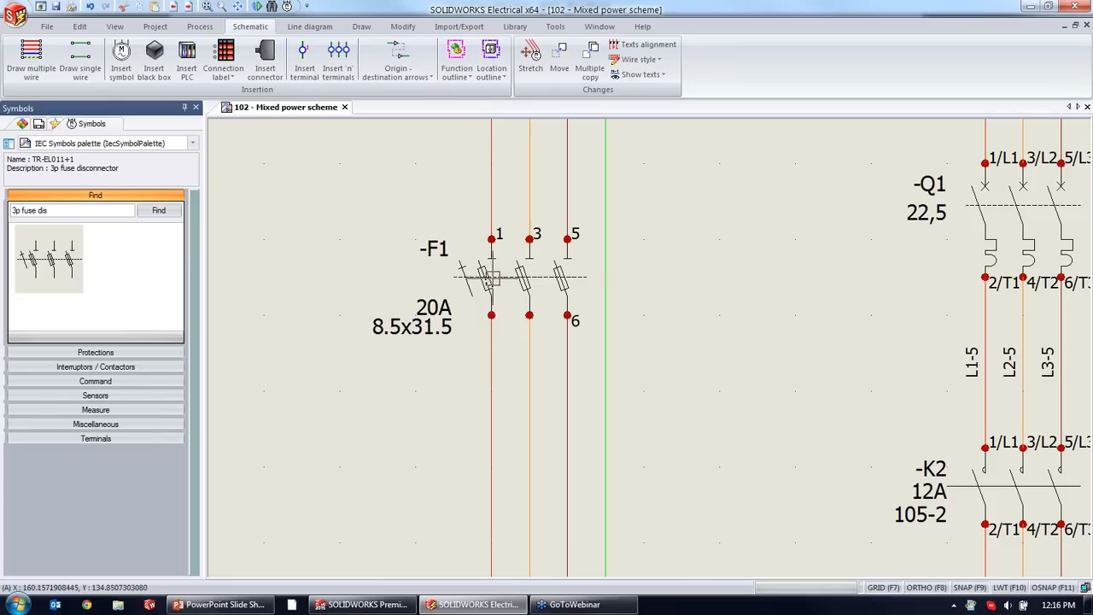
pyautogui.scroll(-2, 807, 301)
pyautogui.scroll(-1, 781, 273)
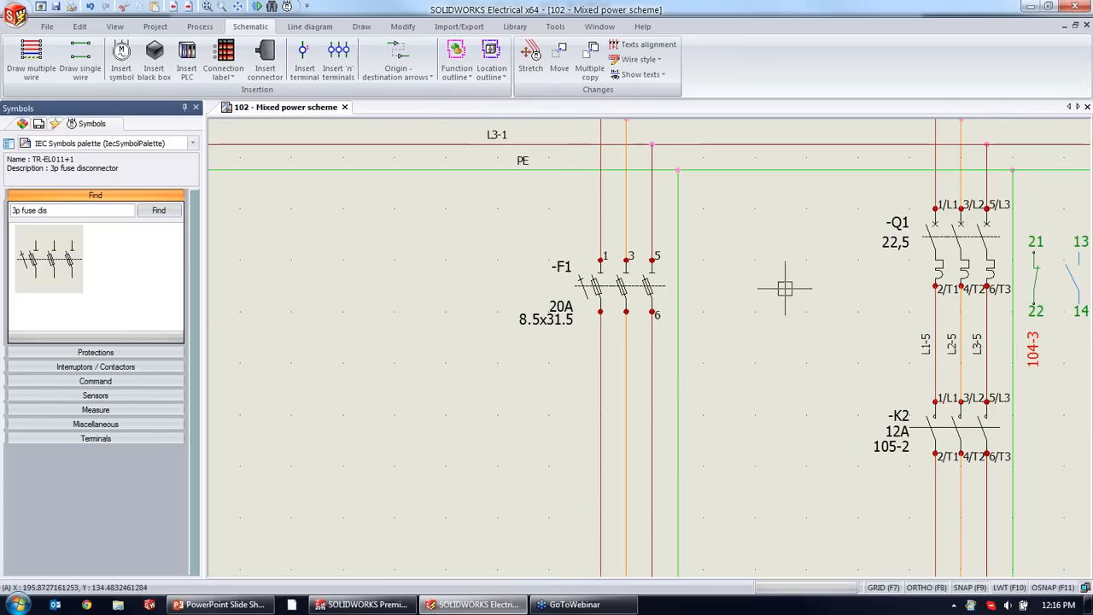
# Open the symbol of fuse disconnector -F1 for editing and review its attribute layout.
pyautogui.scroll(2, 628, 275)
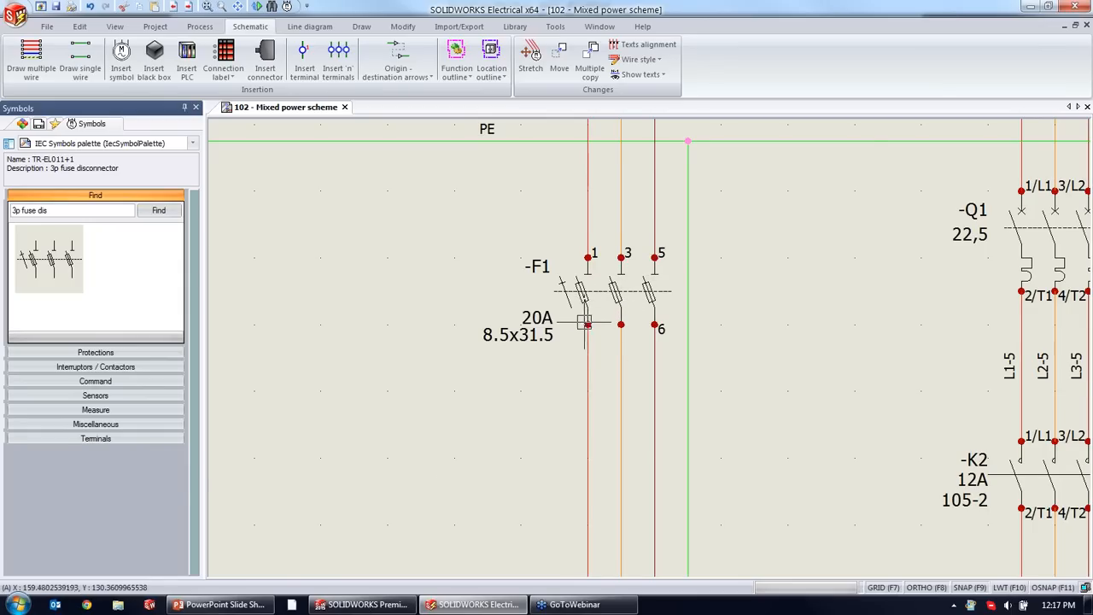
pyautogui.scroll(1, 569, 311)
pyautogui.rightClick(582, 290)
pyautogui.moveTo(618, 363)
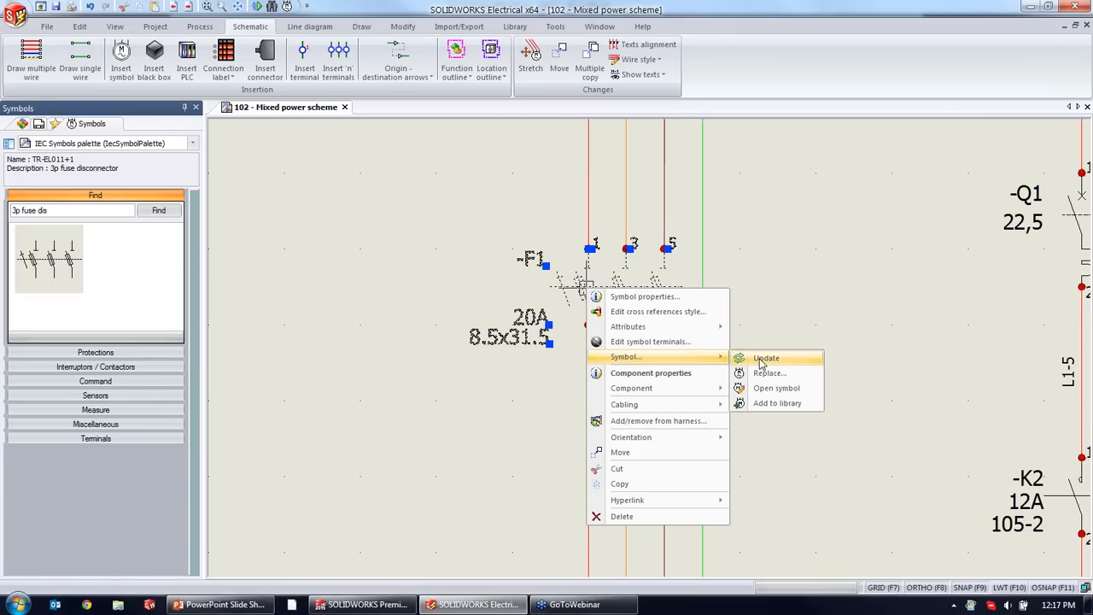
pyautogui.click(768, 388)
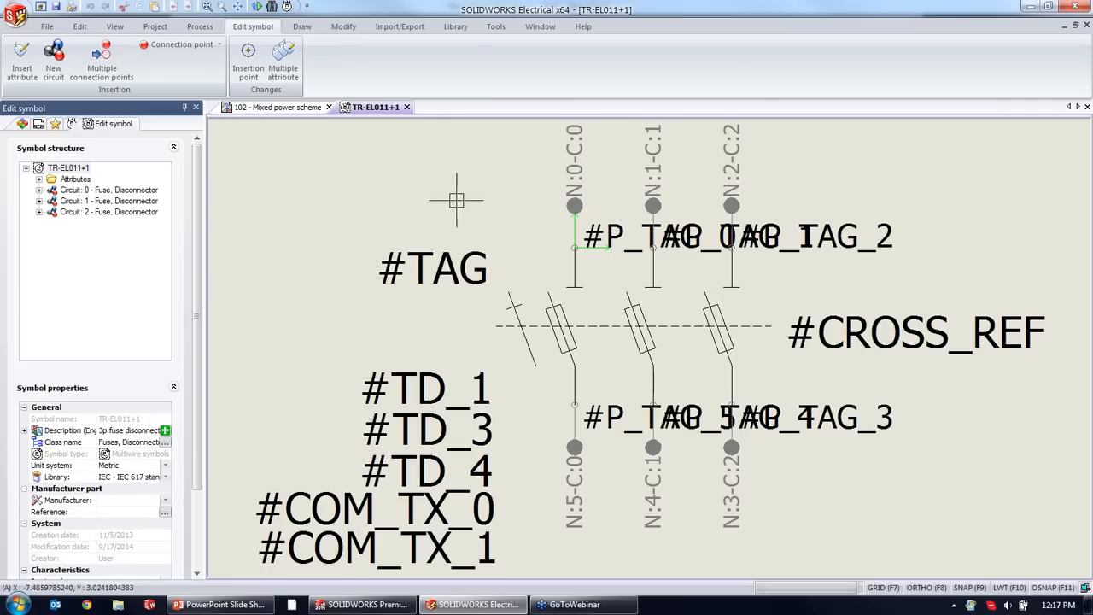
pyautogui.scroll(-1, 618, 249)
pyautogui.scroll(-1, 618, 249)
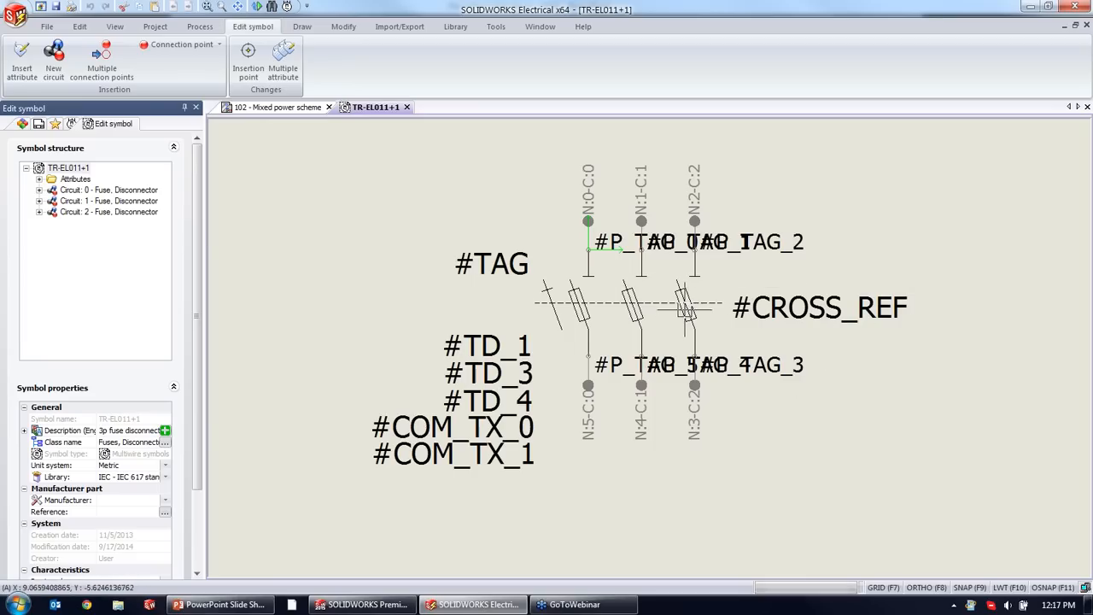
pyautogui.scroll(2, 653, 274)
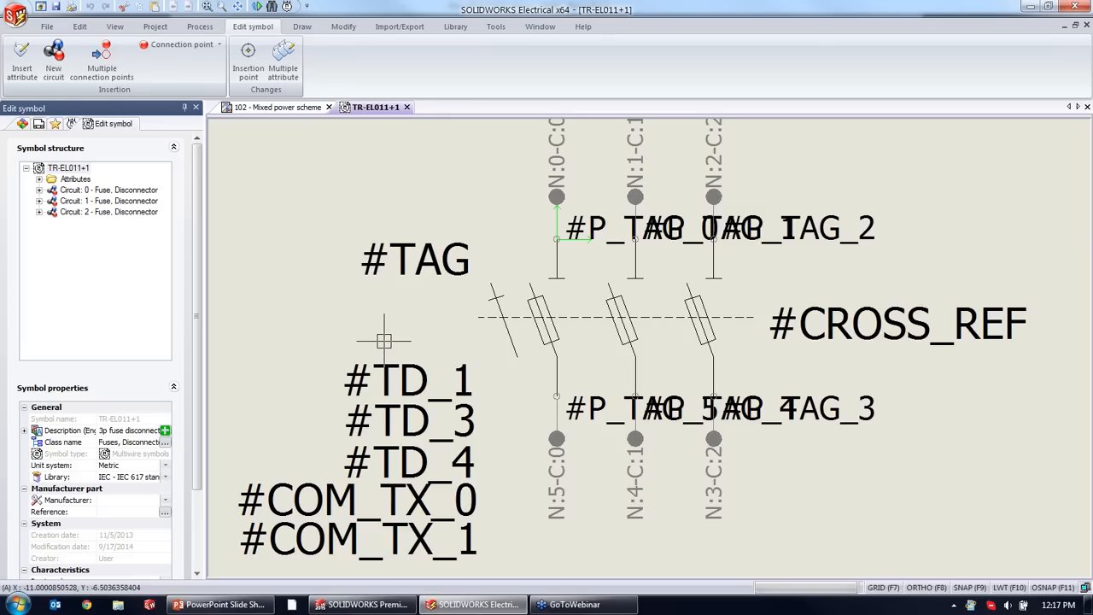
# Insert the manufacturer #REF_DES_1 and manufacturer part #REF_DES_2 attributes stacked between #TAG and #TD_1 in the symbol.
pyautogui.click(20, 58)
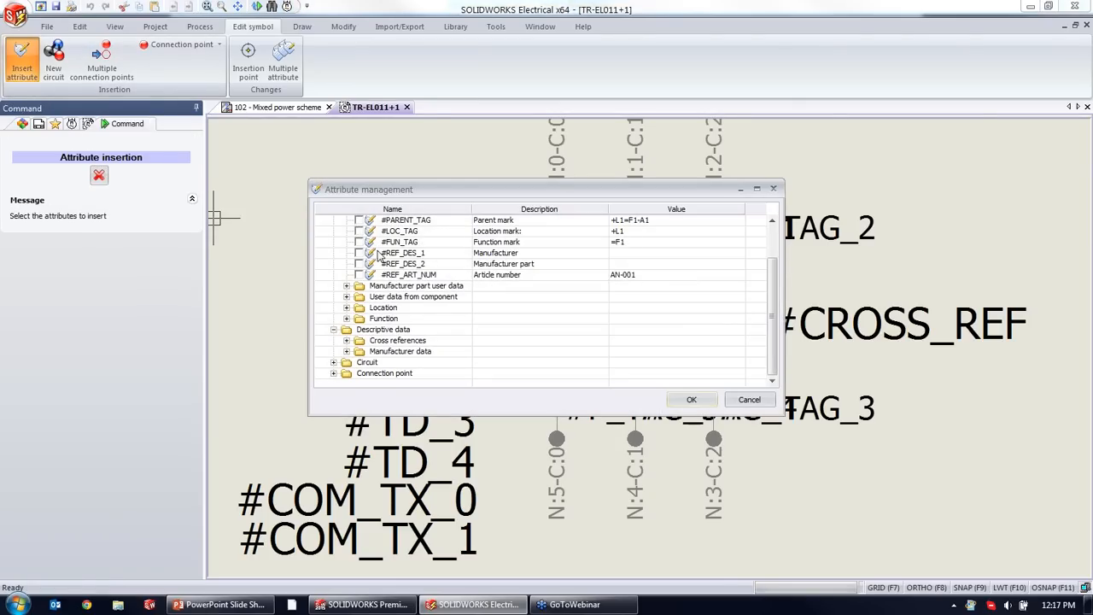
pyautogui.click(358, 252)
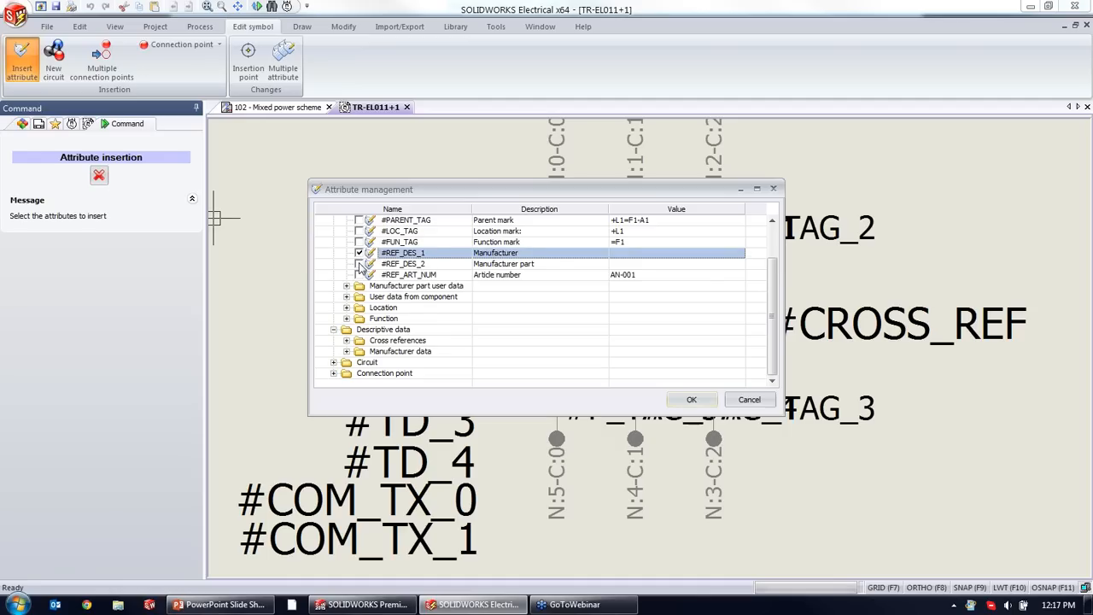
pyautogui.click(358, 264)
pyautogui.click(692, 401)
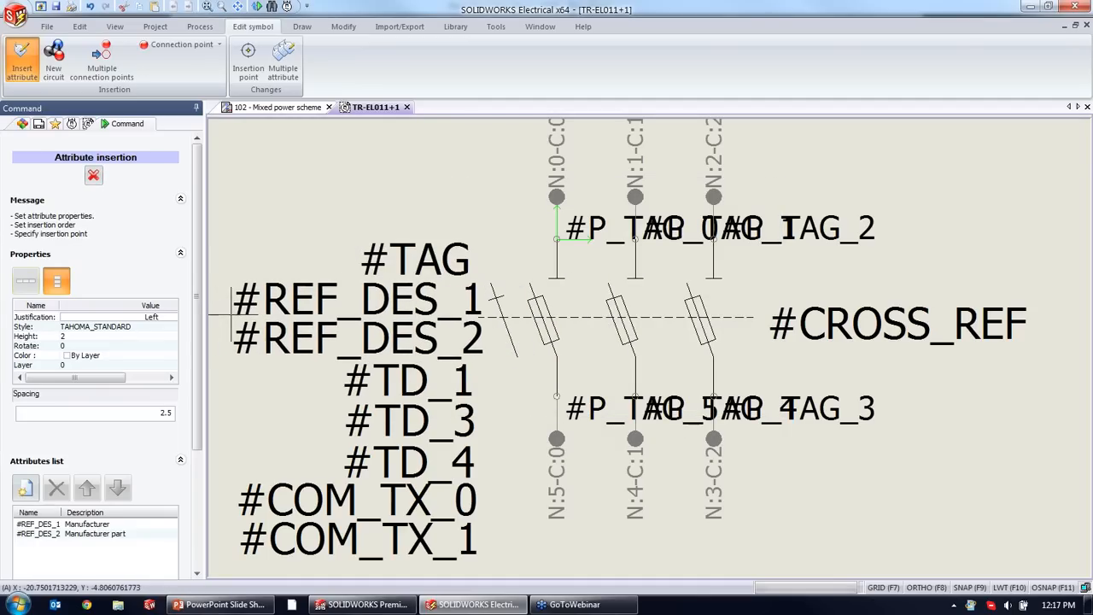
pyautogui.click(235, 301)
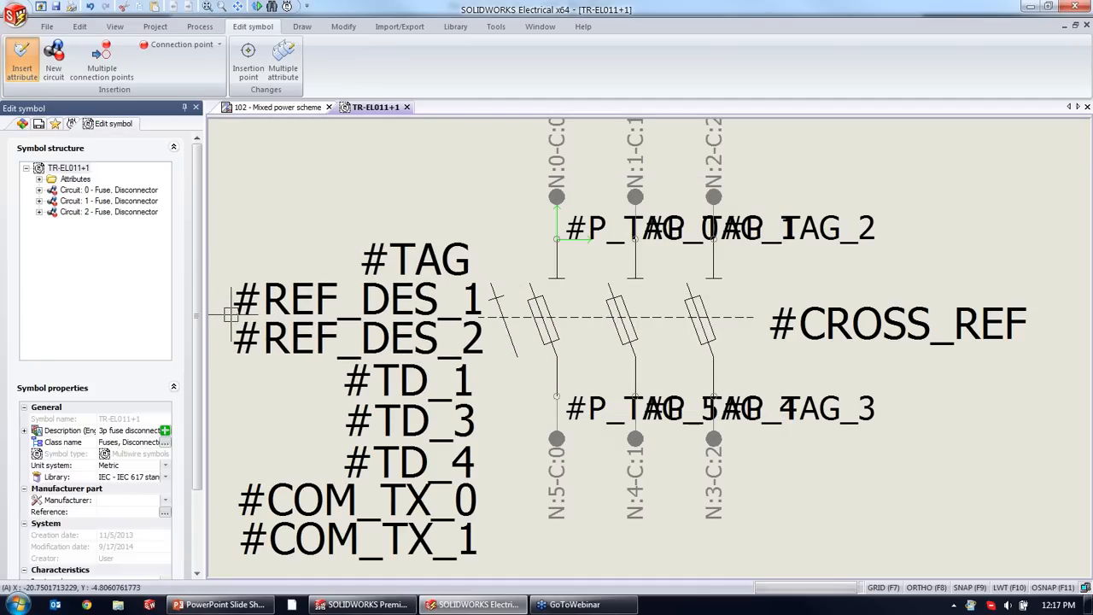
# Set the #REF_DES_1 attribute's justification to Middle Right and align its right end under #TAG.
pyautogui.click(342, 314)
pyautogui.click(323, 334)
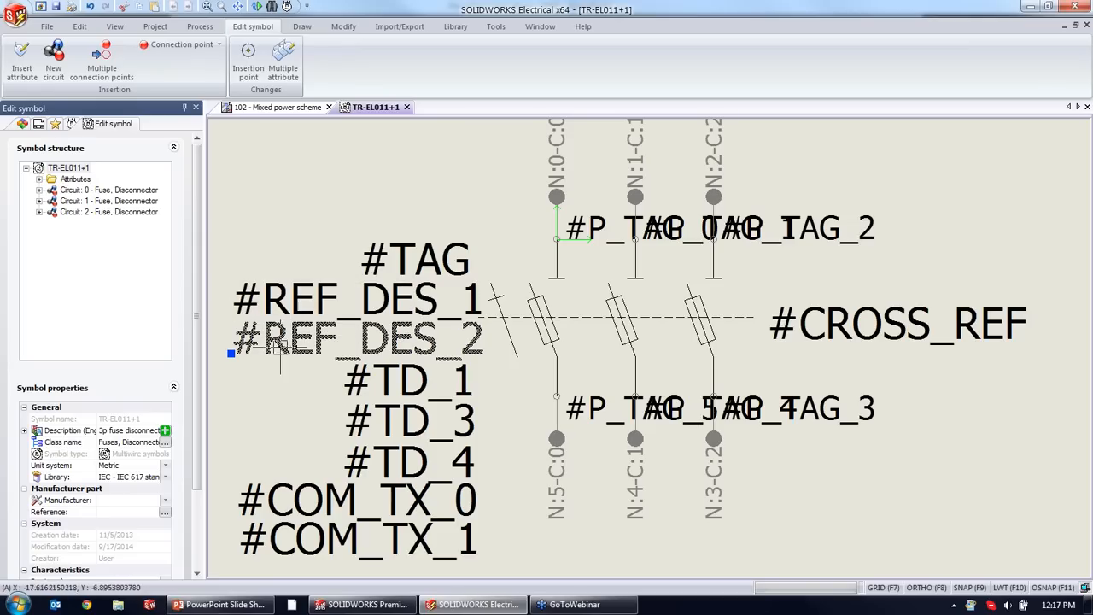
pyautogui.click(287, 303)
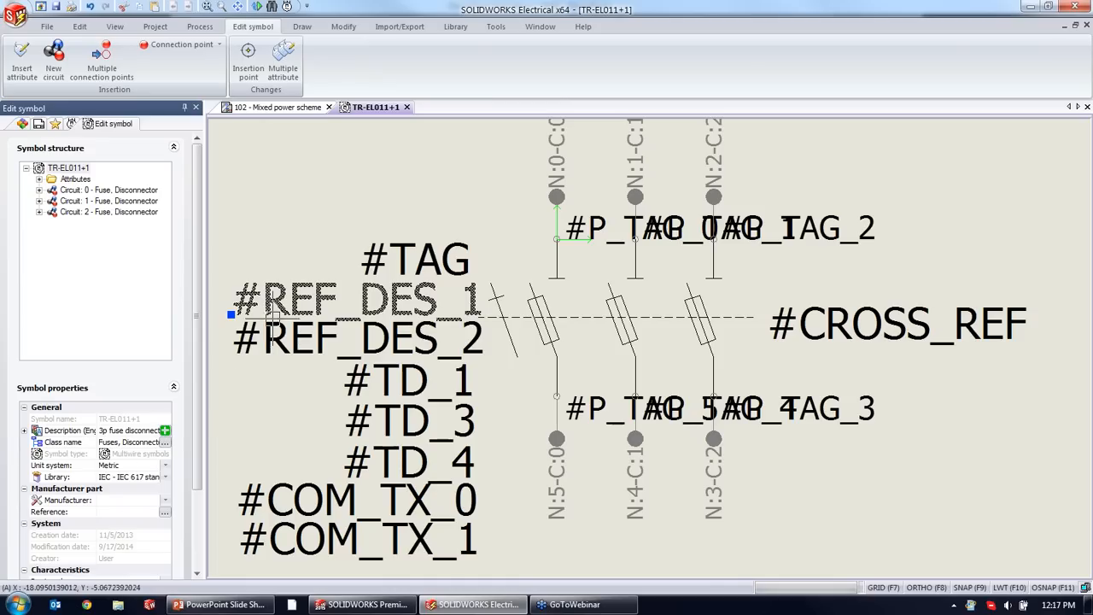
pyautogui.doubleClick(278, 300)
pyautogui.click(304, 320)
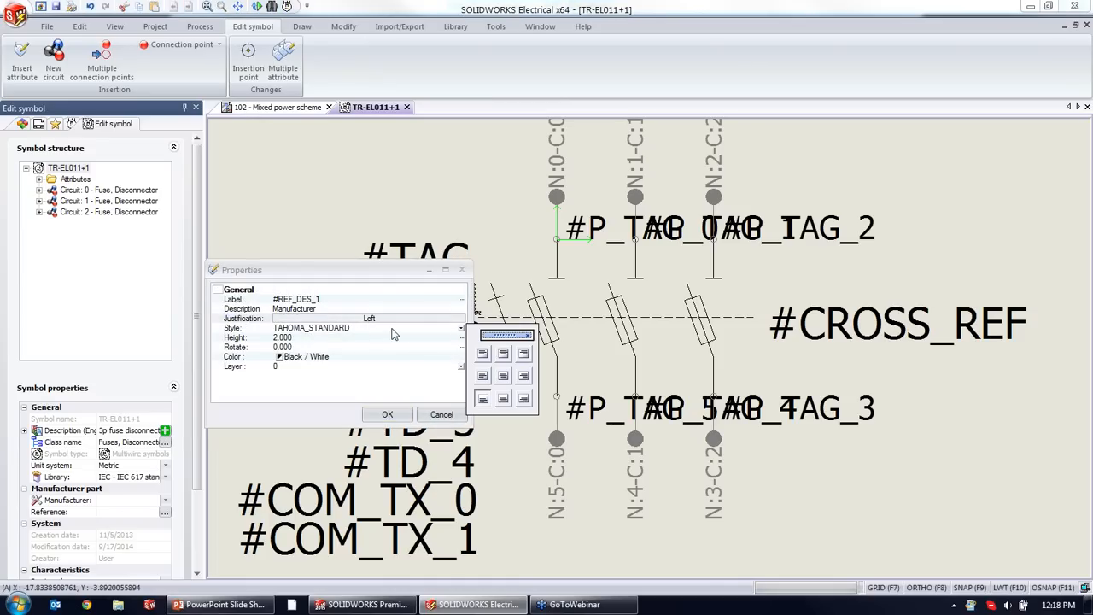
pyautogui.click(523, 377)
pyautogui.click(388, 414)
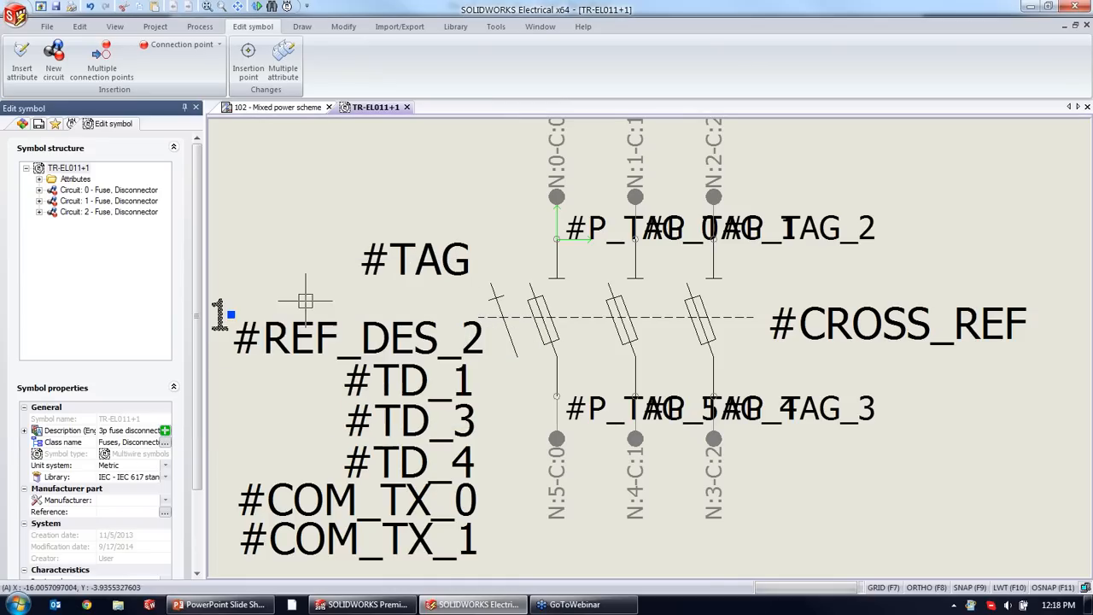
pyautogui.moveTo(222, 325); pyautogui.dragTo(461, 305)
# Set the #REF_DES_2 attribute's justification to Middle Right and align it beneath #REF_DES_1.
pyautogui.doubleClick(359, 339)
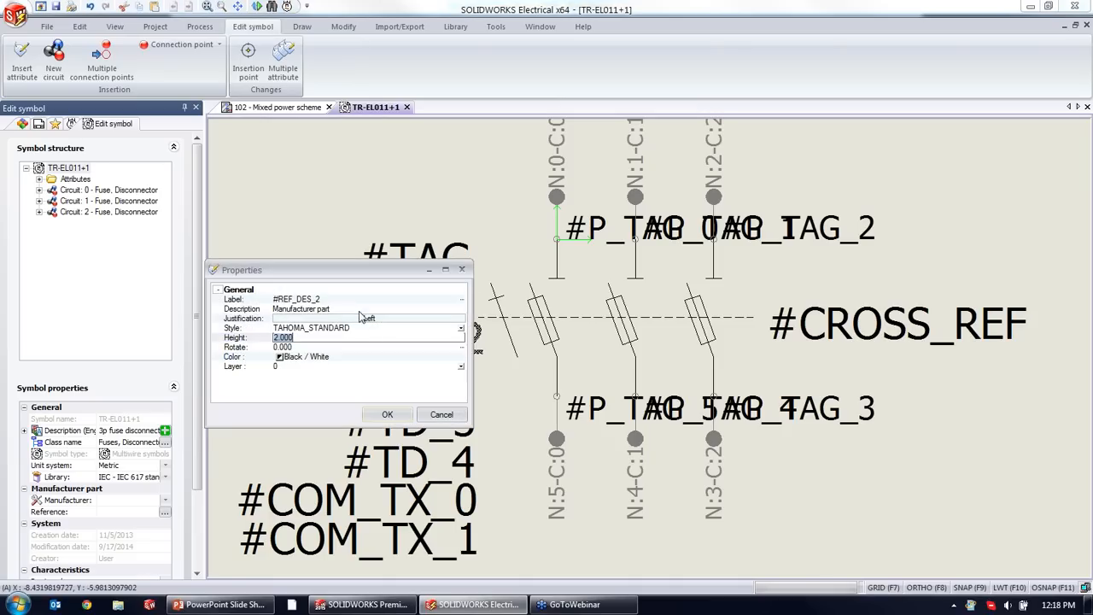
pyautogui.click(362, 319)
pyautogui.click(524, 375)
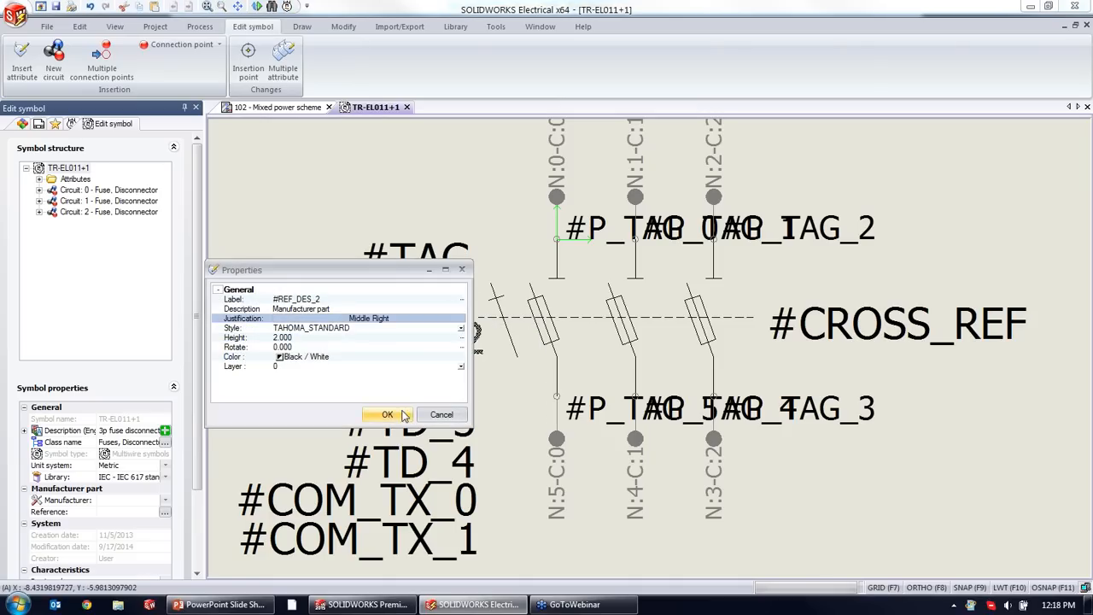
pyautogui.click(387, 414)
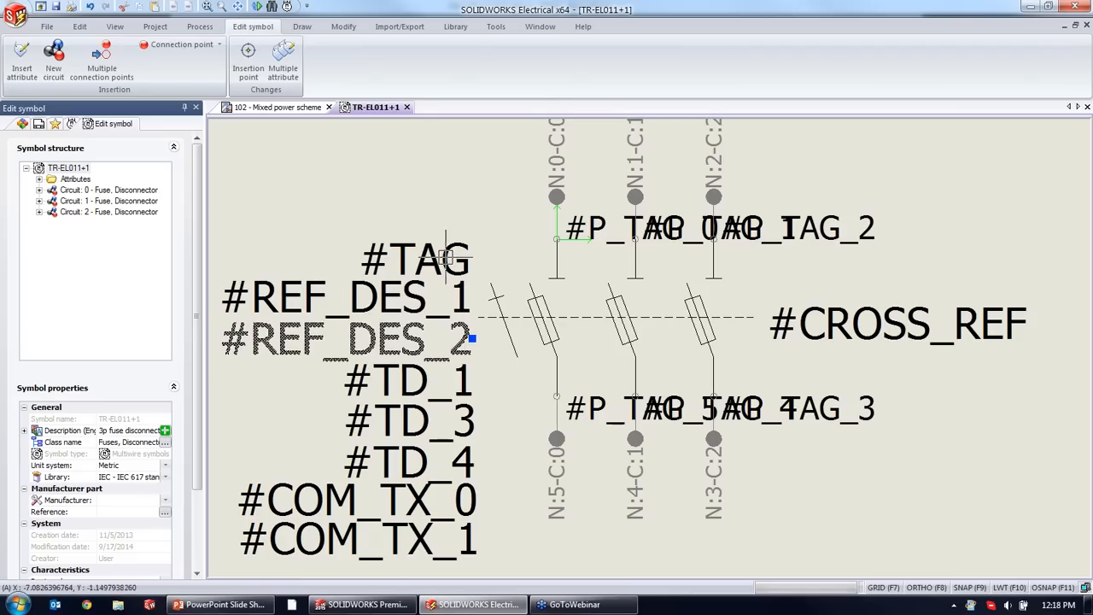
# Close the edited fuse symbol with its changes saved, then update -F1 on the scheme from it and inspect its texts.
pyautogui.click(407, 107)
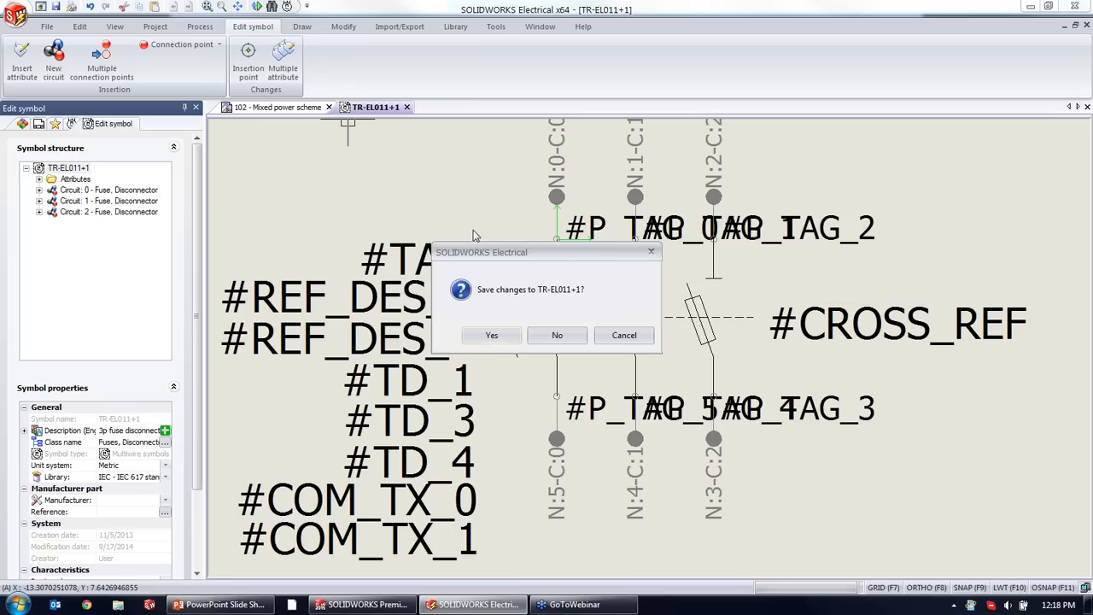
pyautogui.click(491, 336)
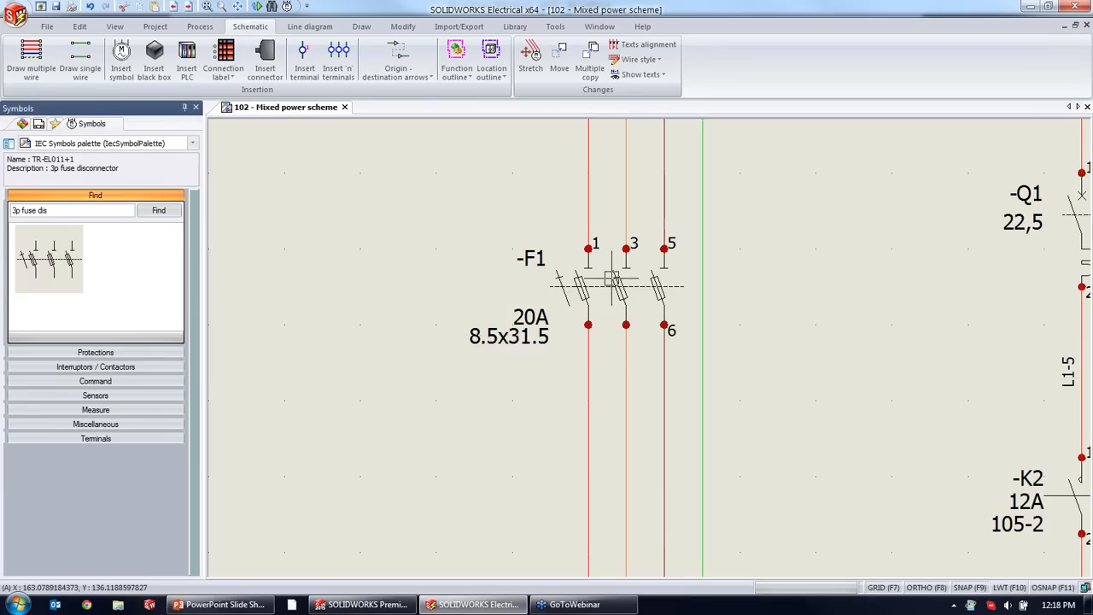
pyautogui.rightClick(610, 278)
pyautogui.moveTo(675, 346)
pyautogui.click(786, 346)
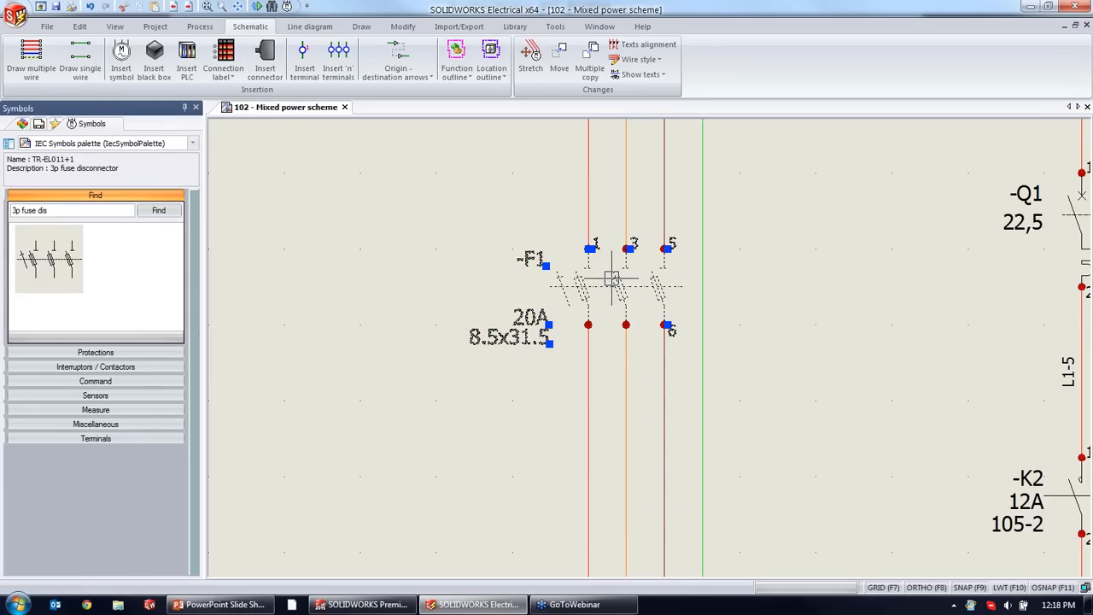
pyautogui.press('Escape')
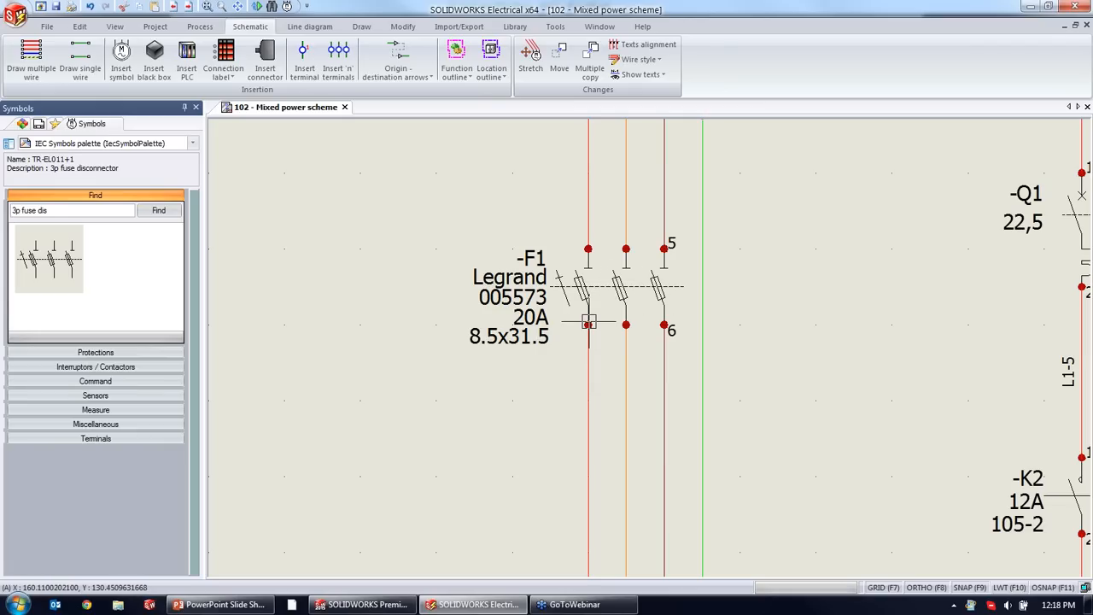
pyautogui.click(620, 283)
pyautogui.scroll(3, 623, 283)
pyautogui.press('Escape')
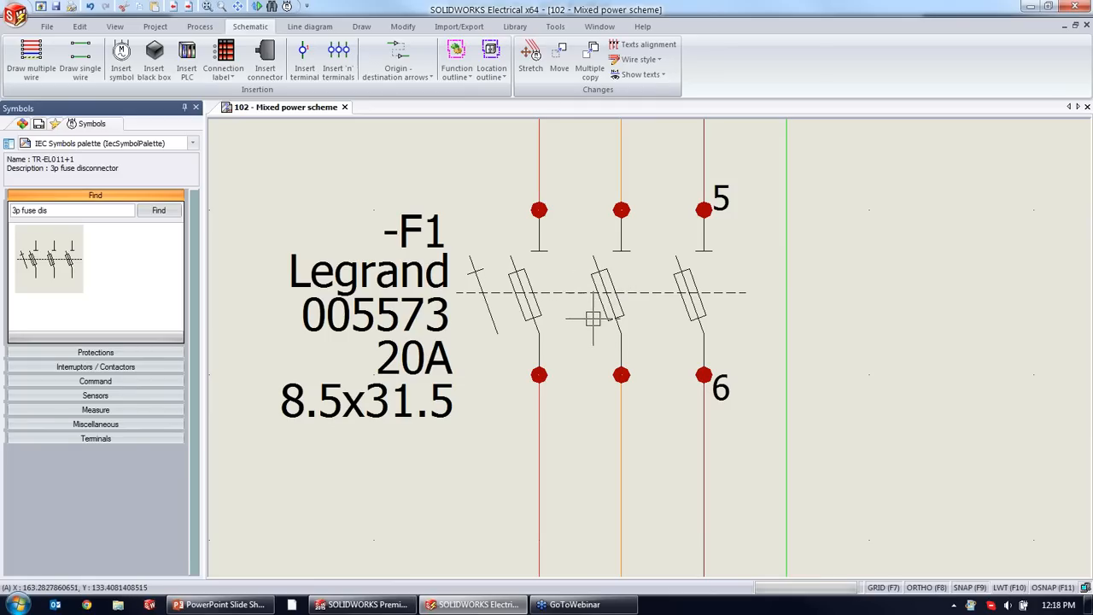
pyautogui.scroll(-3, 602, 316)
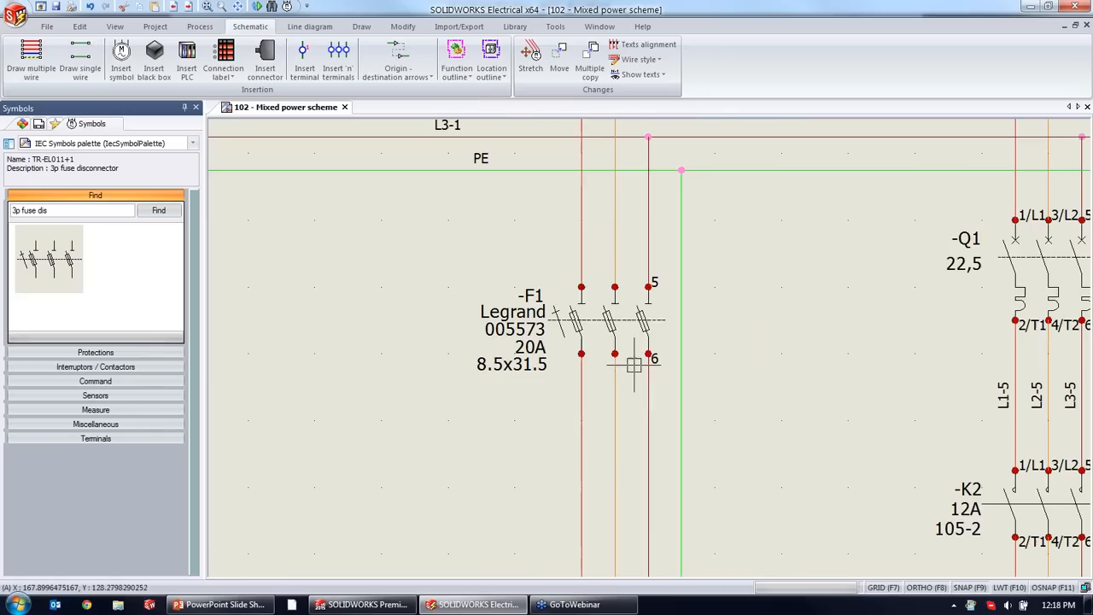
pyautogui.rightClick(630, 323)
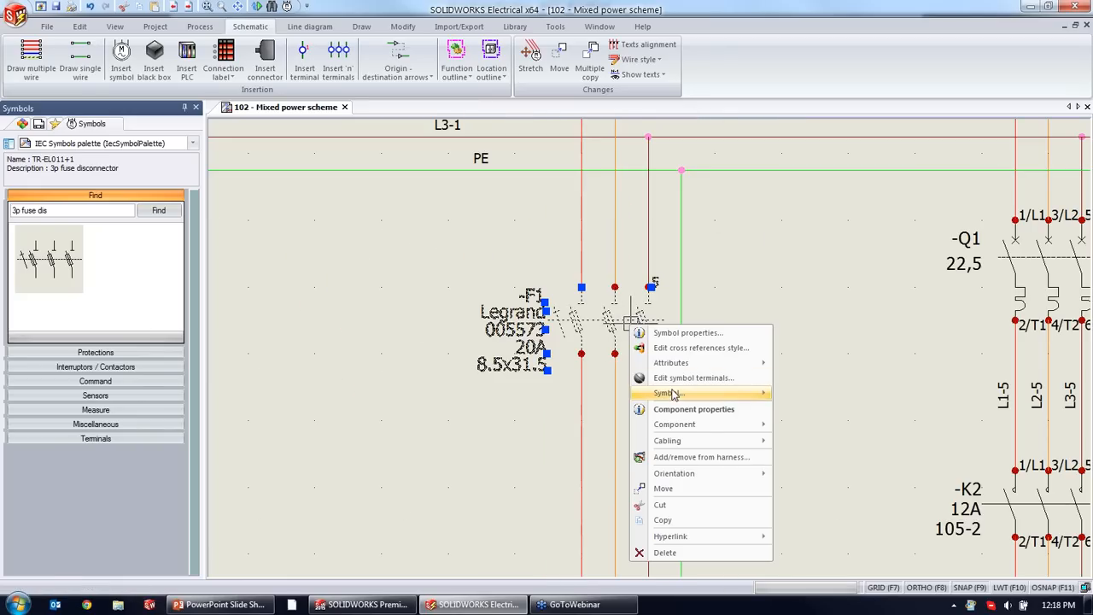
pyautogui.moveTo(674, 395)
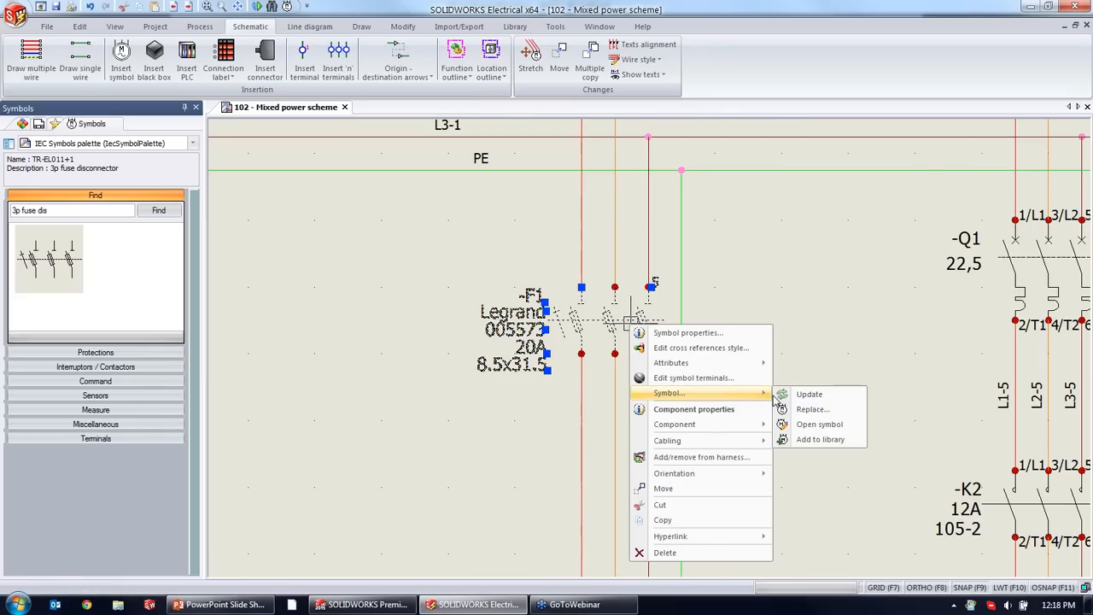
pyautogui.click(818, 425)
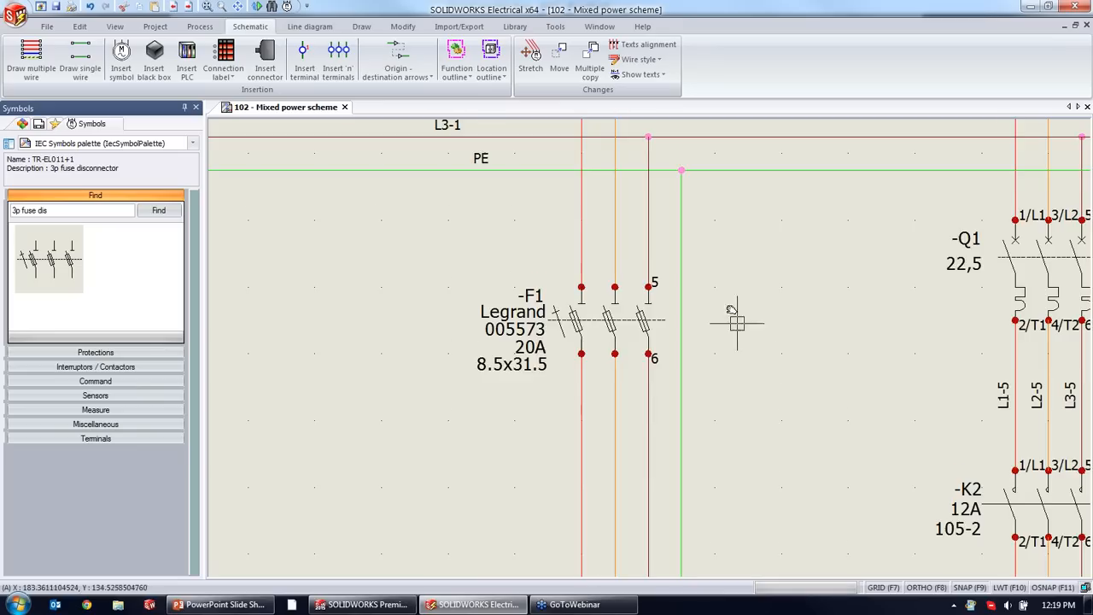
# Search the symbols palette for "three poles po" and place the three poles power contact on -M1's phase wires below -F1.
pyautogui.moveTo(737, 323); pyautogui.dragTo(708, 229, button='middle')
pyautogui.scroll(-3, 735, 367)
pyautogui.scroll(1, 746, 382)
pyautogui.moveTo(798, 341); pyautogui.dragTo(697, 293, button='middle')
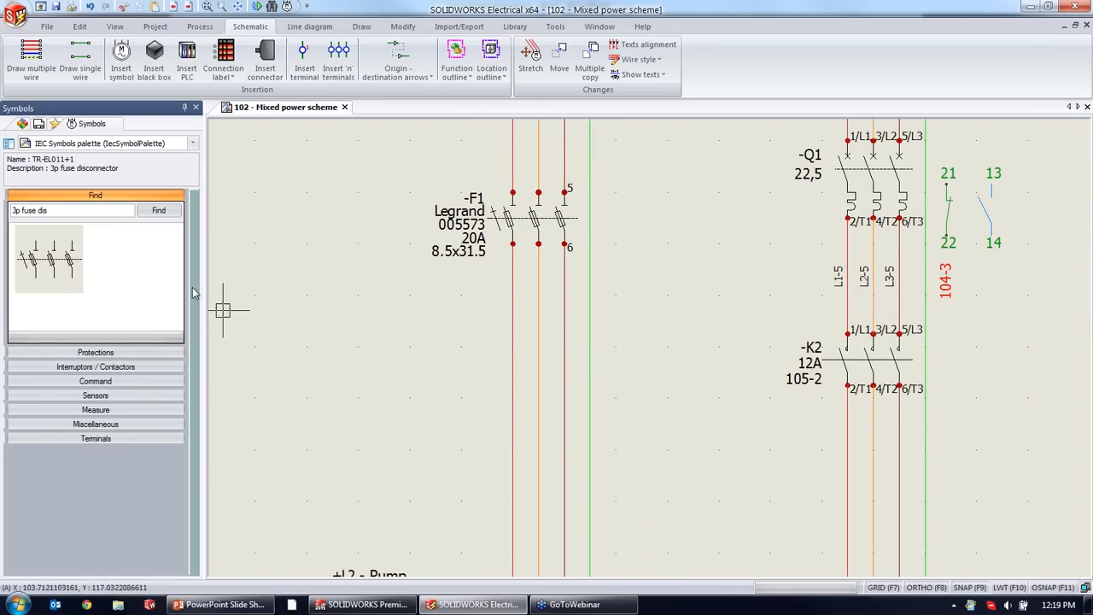
pyautogui.moveTo(81, 211); pyautogui.dragTo(13, 211)
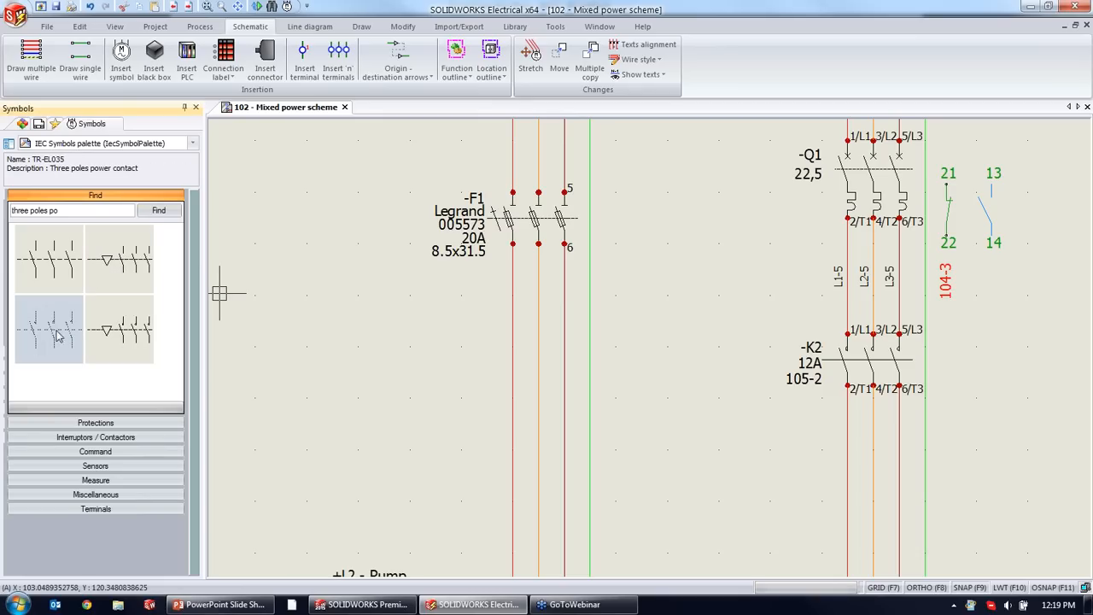
pyautogui.moveTo(36, 331); pyautogui.dragTo(511, 300)
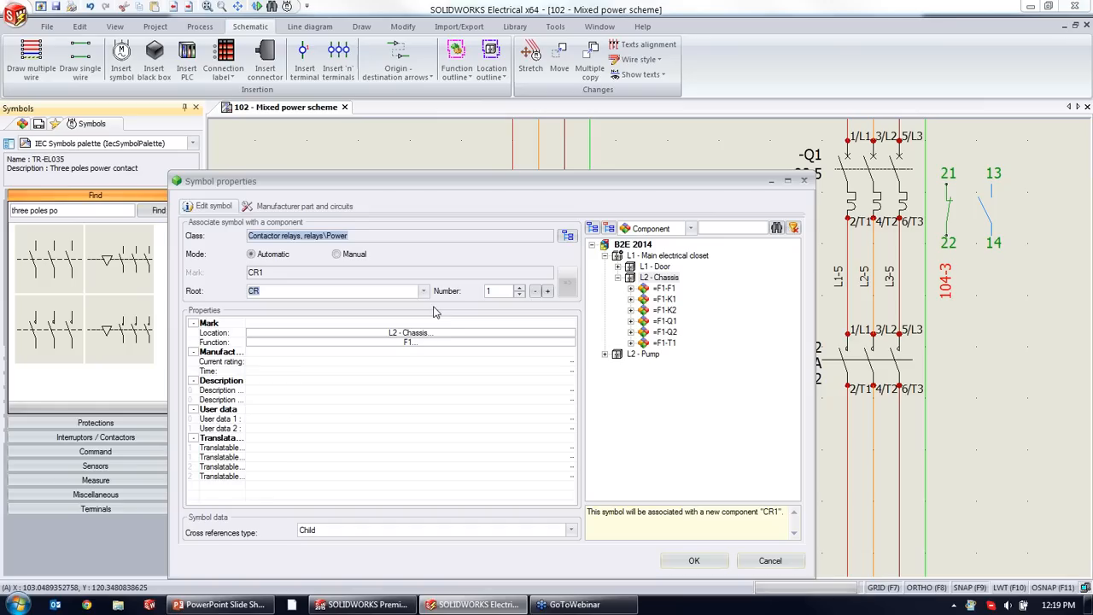
# Associate the power contact with the existing component =F1-K1, review its manufacturer parts and circuits, and accept the symbol properties.
pyautogui.click(663, 299)
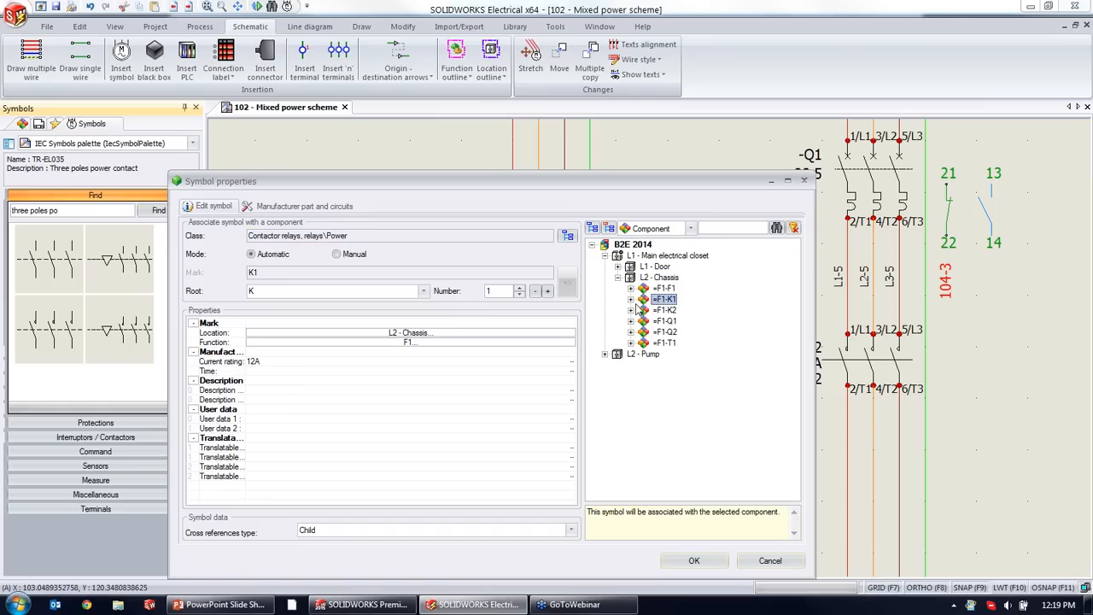
pyautogui.click(631, 299)
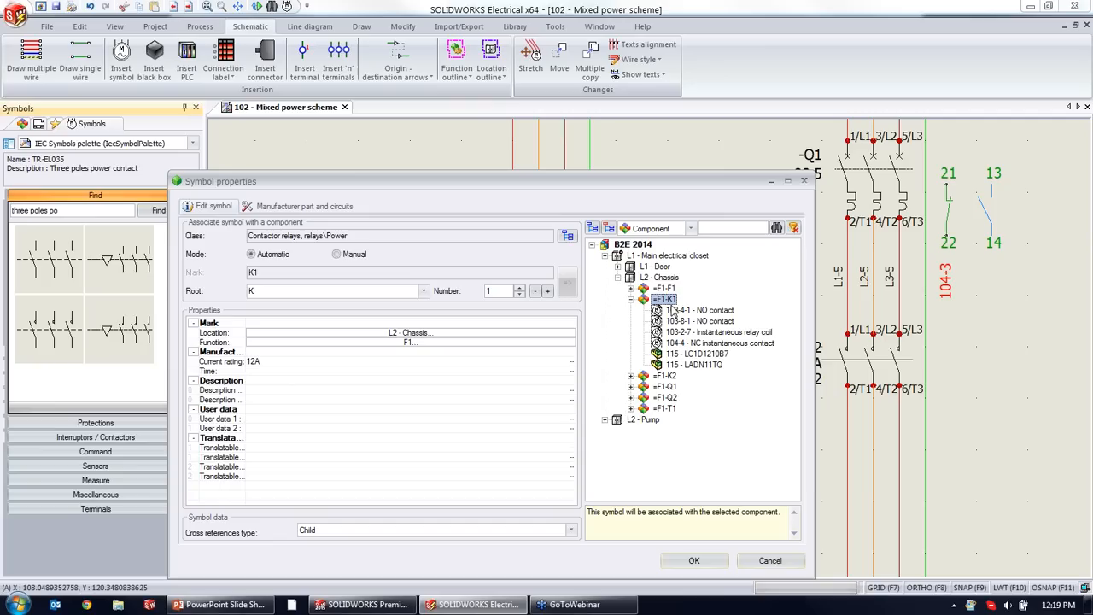
pyautogui.click(292, 206)
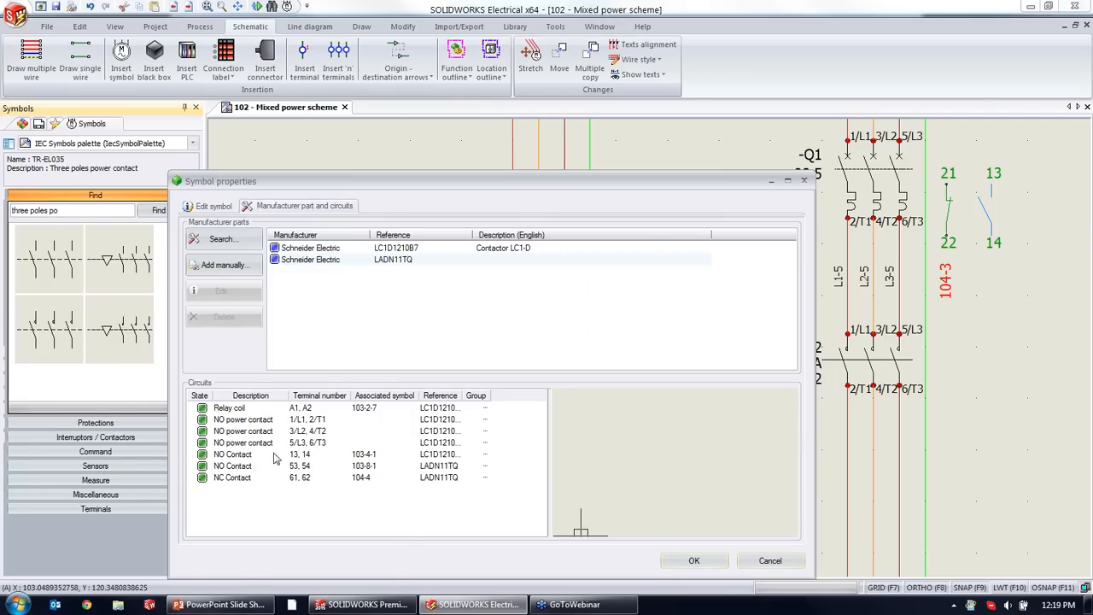
pyautogui.click(210, 206)
pyautogui.click(693, 561)
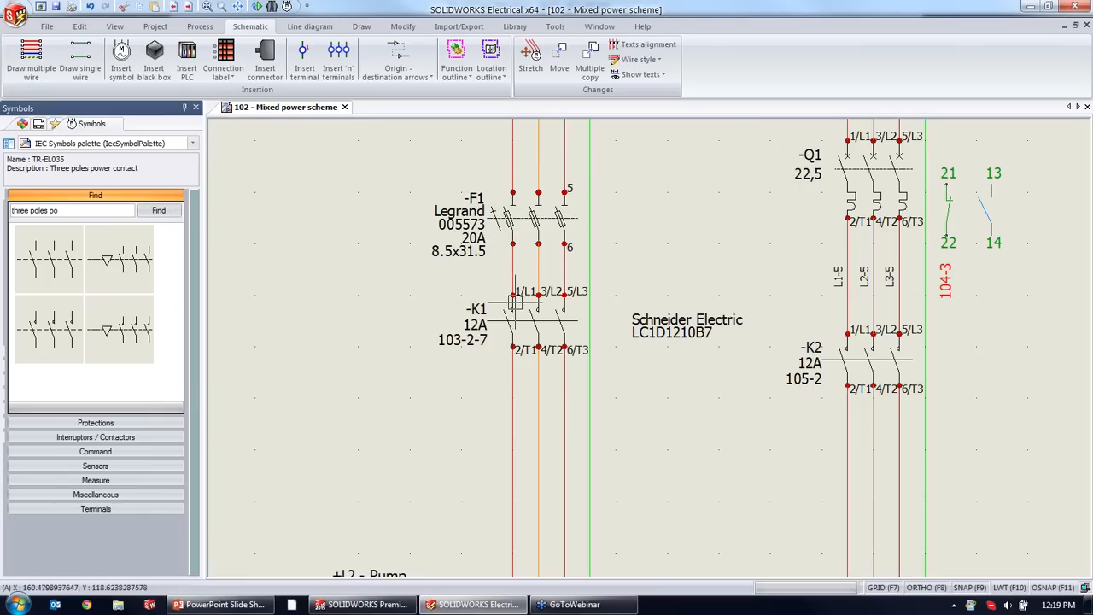
# Check the placed -K1 contact on the scheme and display the project's component tree.
pyautogui.scroll(1, 485, 327)
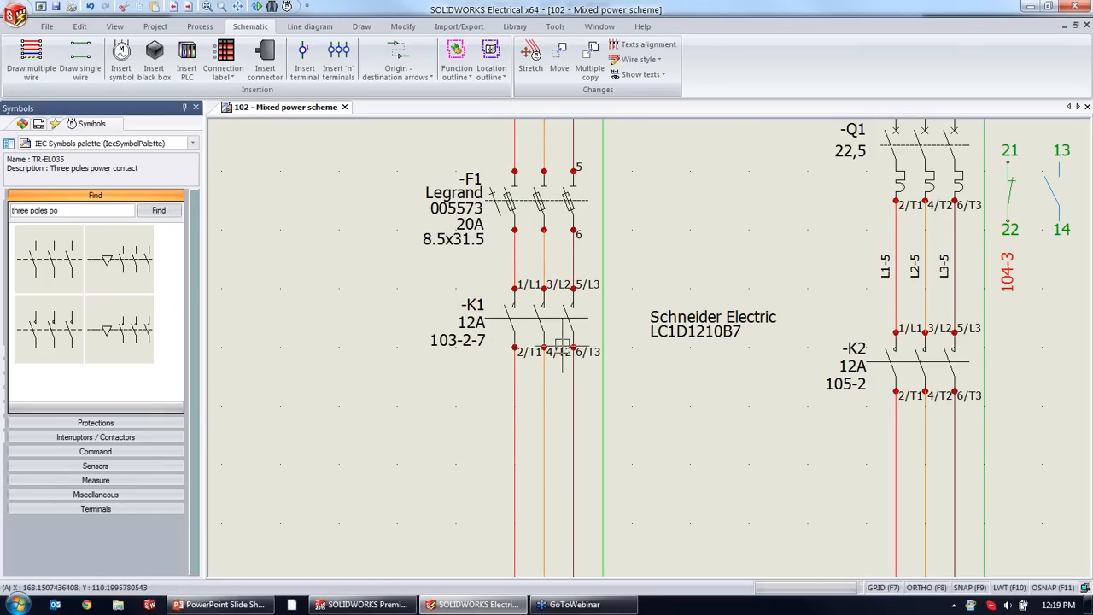
pyautogui.scroll(-2, 596, 322)
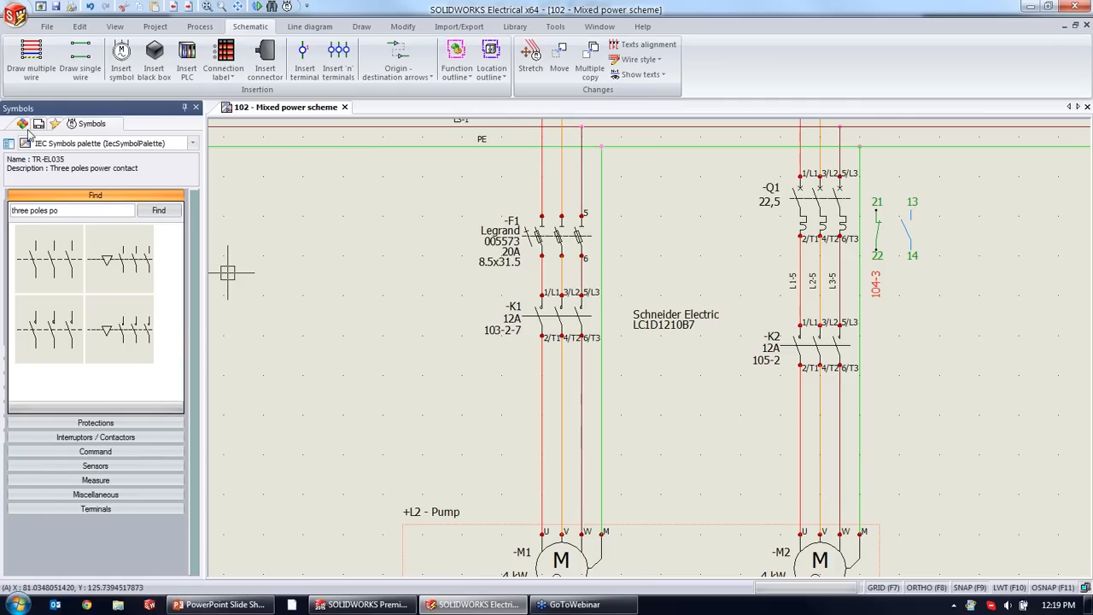
pyautogui.click(23, 124)
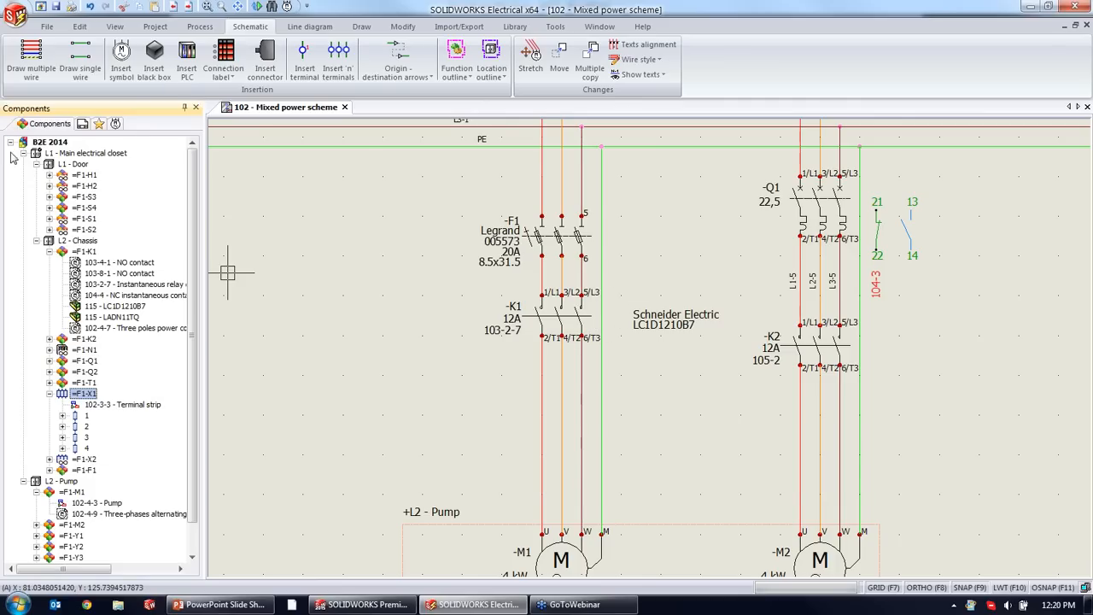
# Go to K1's two NO contacts on the electrical control scheme from the component tree, examine them in context, and close that drawing.
pyautogui.doubleClick(96, 266)
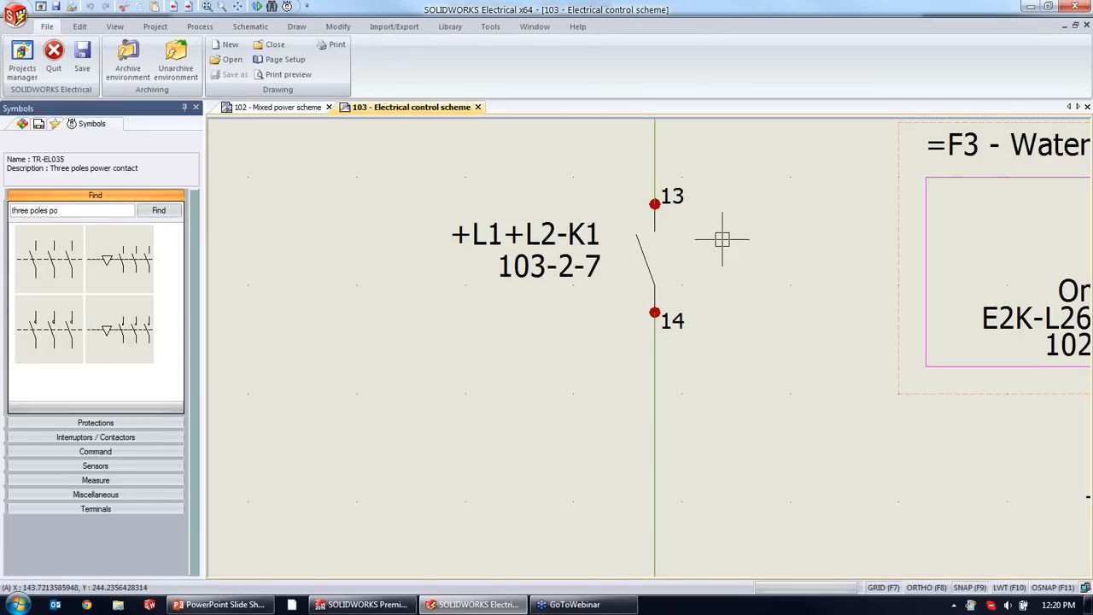
pyautogui.scroll(-2, 727, 237)
pyautogui.moveTo(732, 226); pyautogui.dragTo(594, 308, button='middle')
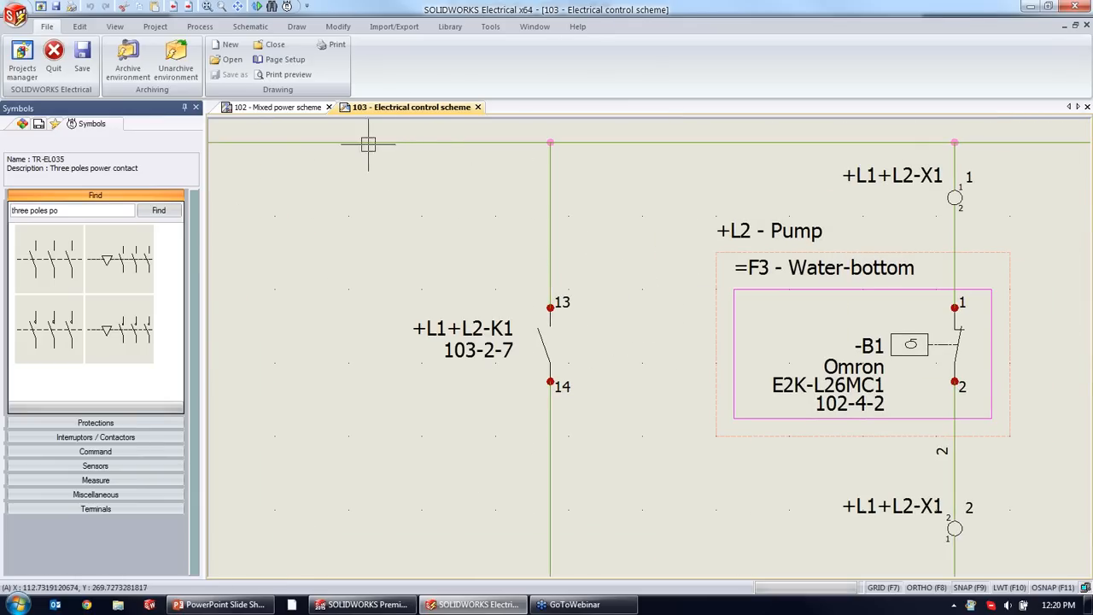
pyautogui.scroll(-1, 608, 365)
pyautogui.click(22, 124)
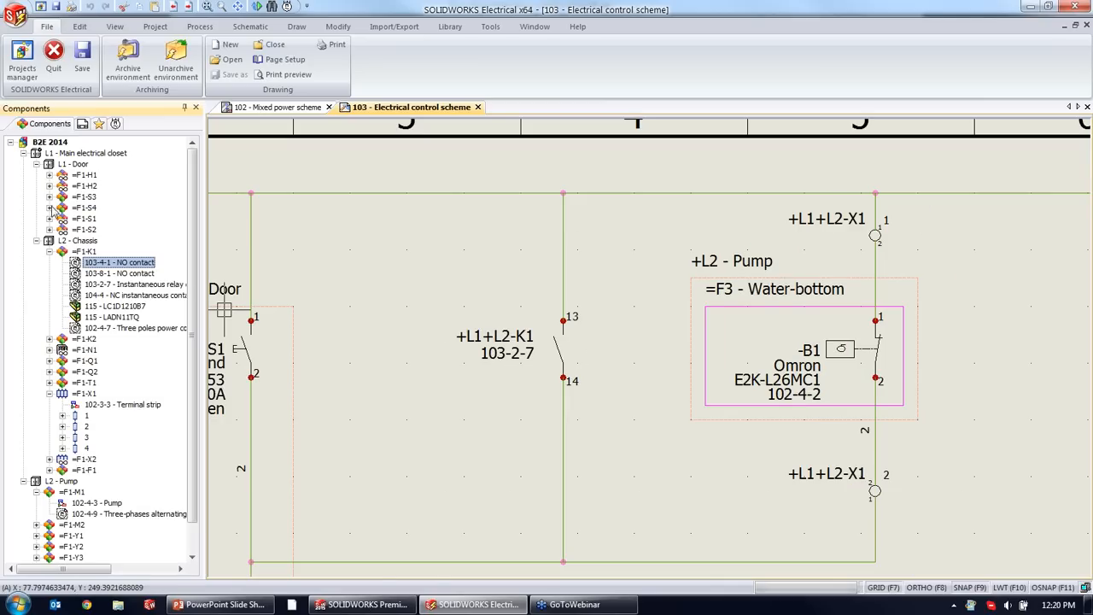
pyautogui.doubleClick(120, 274)
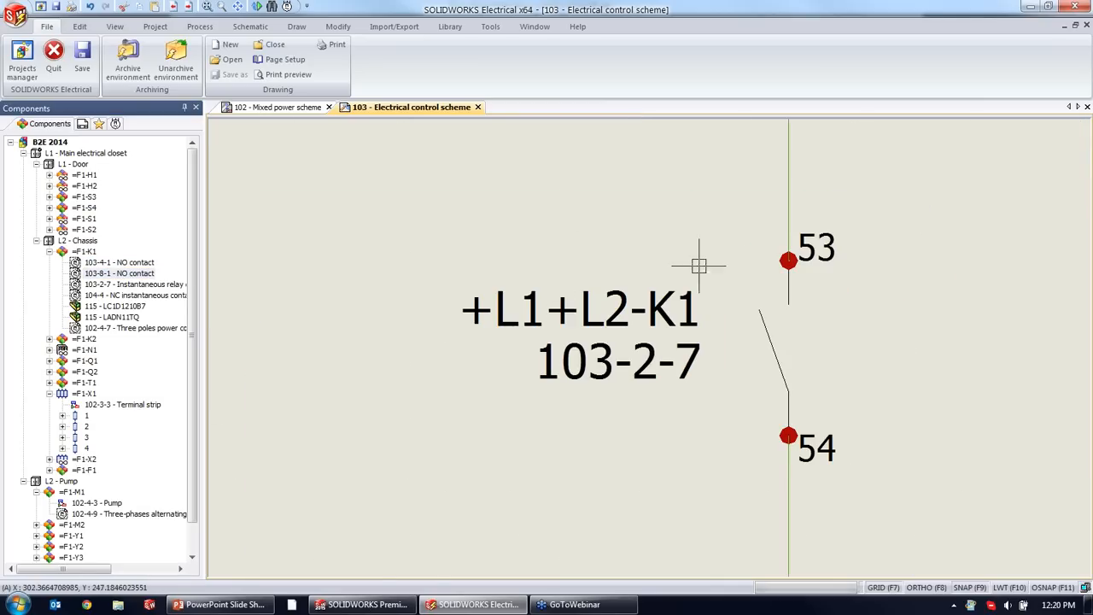
pyautogui.scroll(-4, 833, 334)
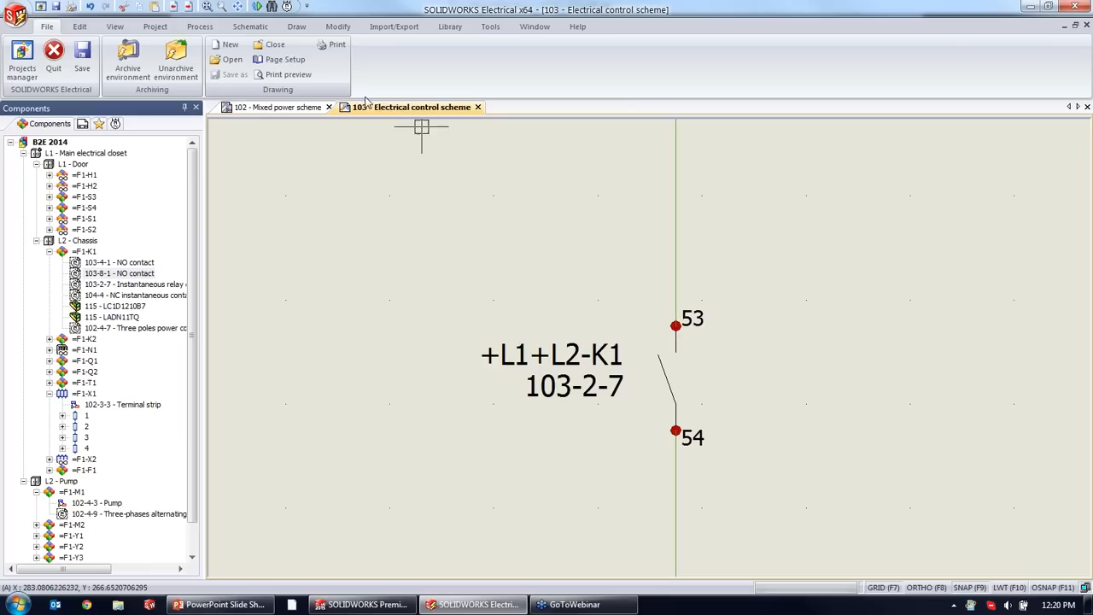
pyautogui.scroll(-4, 500, 317)
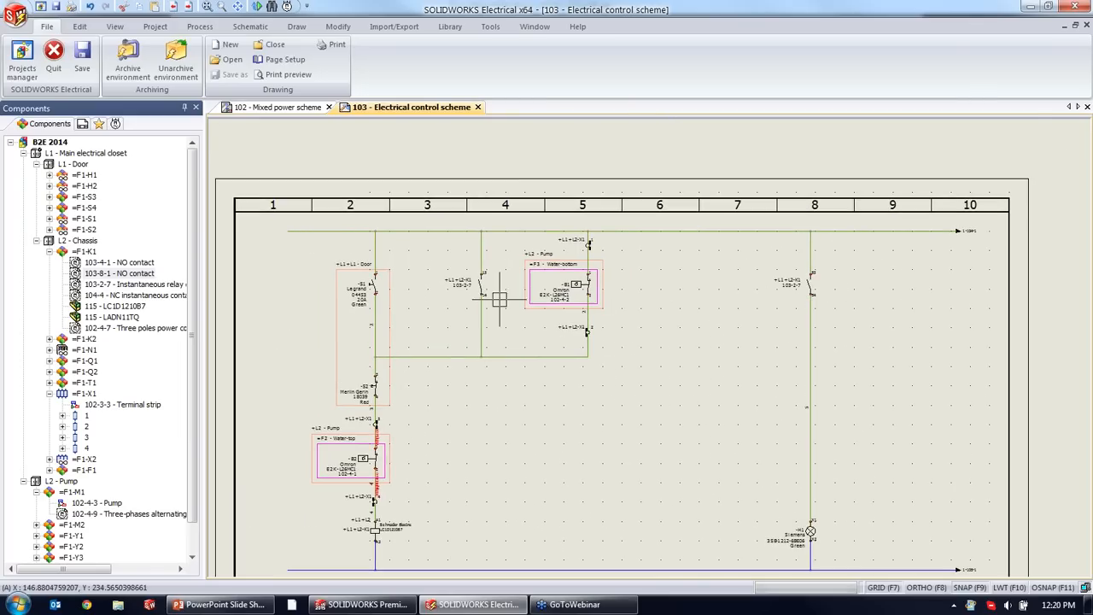
pyautogui.click(477, 107)
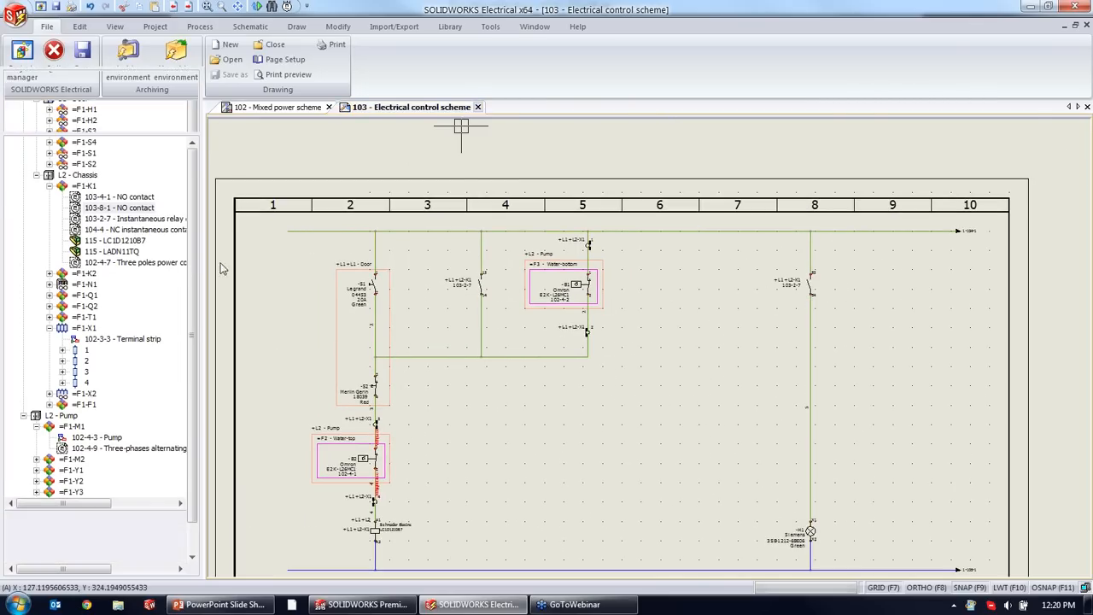
# Go to K1's relay coil on the control scheme and its NC contact on the PLC Inputs drawing, then close both drawings.
pyautogui.doubleClick(128, 283)
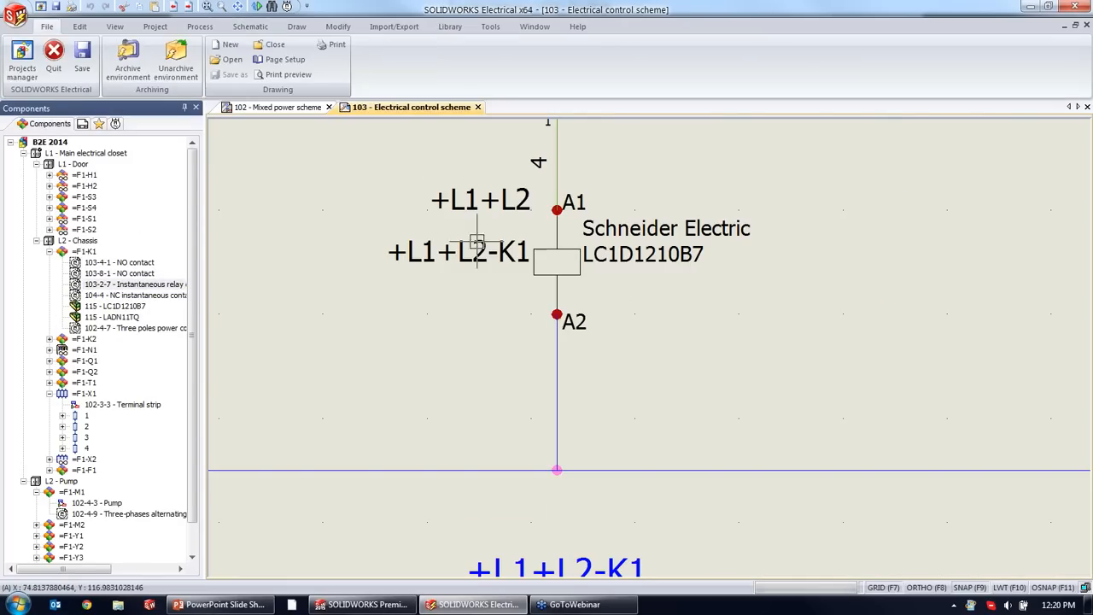
pyautogui.doubleClick(128, 295)
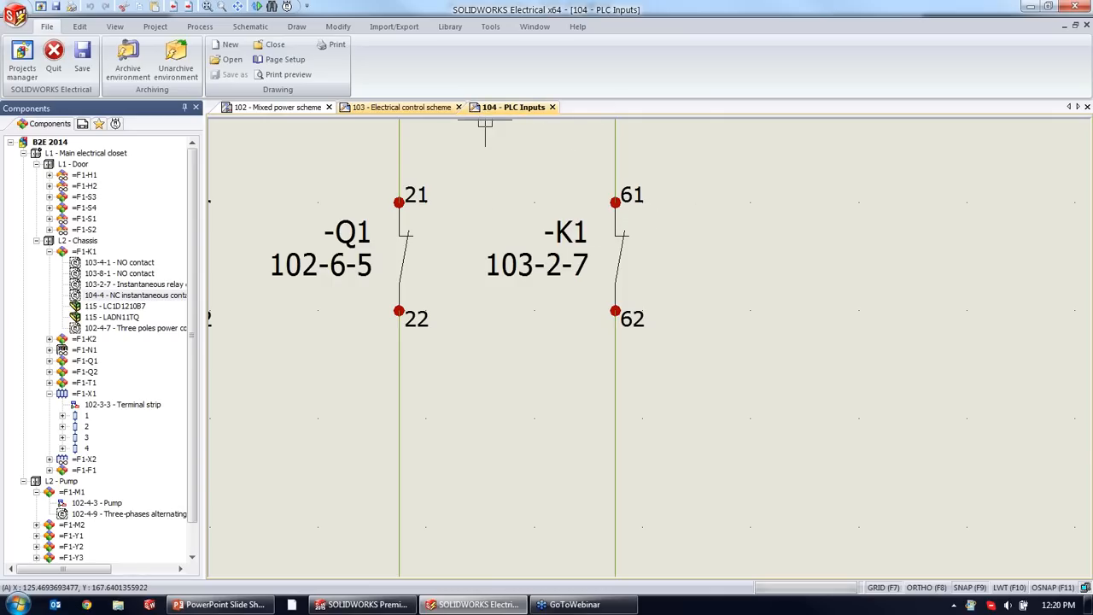
pyautogui.scroll(-5, 623, 248)
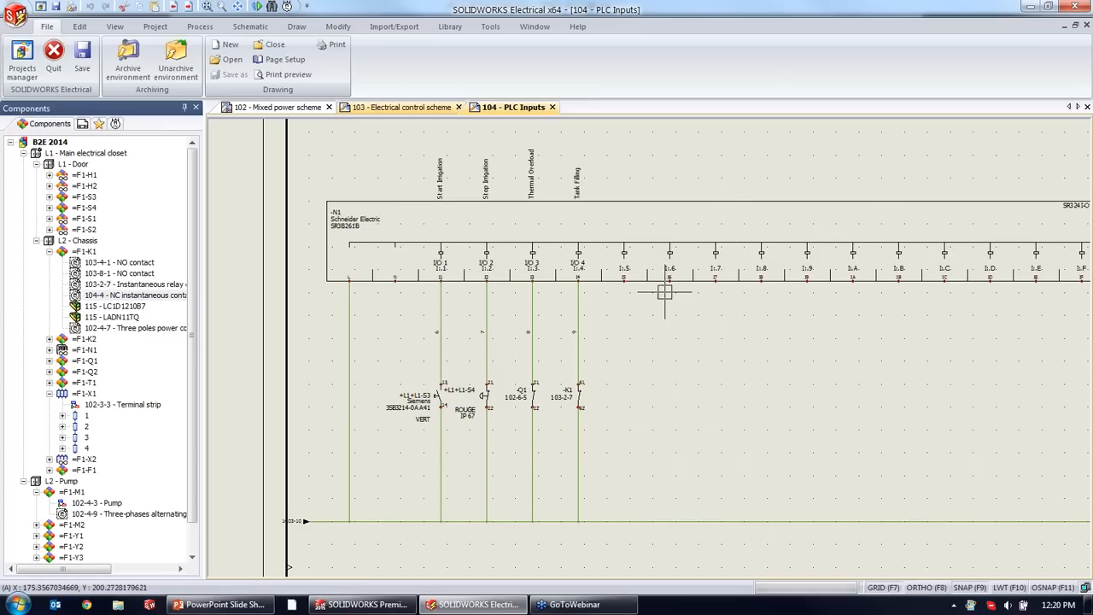
pyautogui.scroll(2, 593, 400)
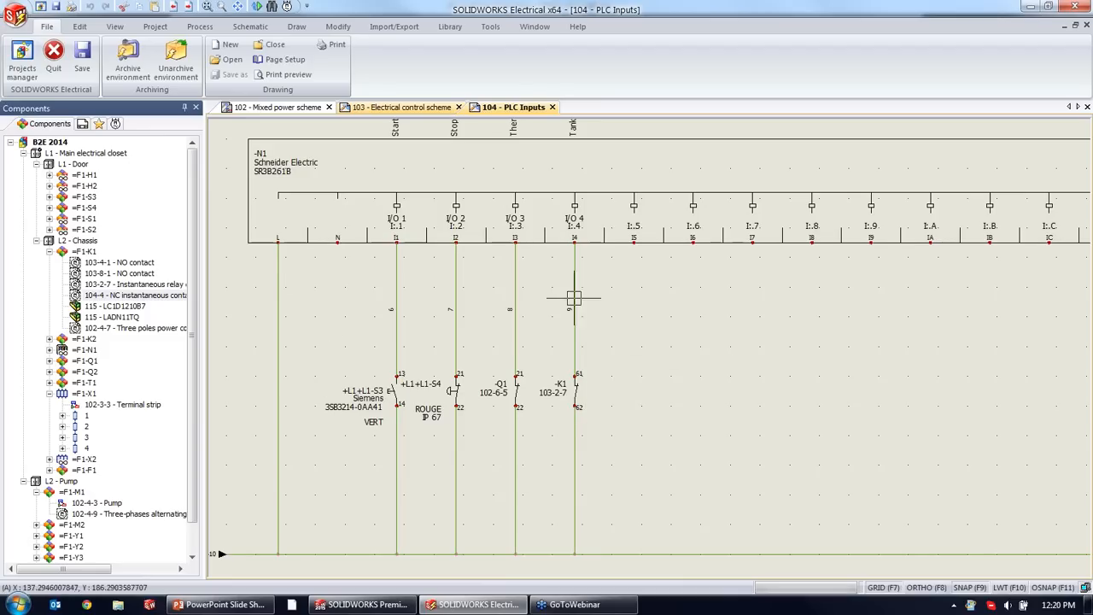
pyautogui.scroll(1, 583, 401)
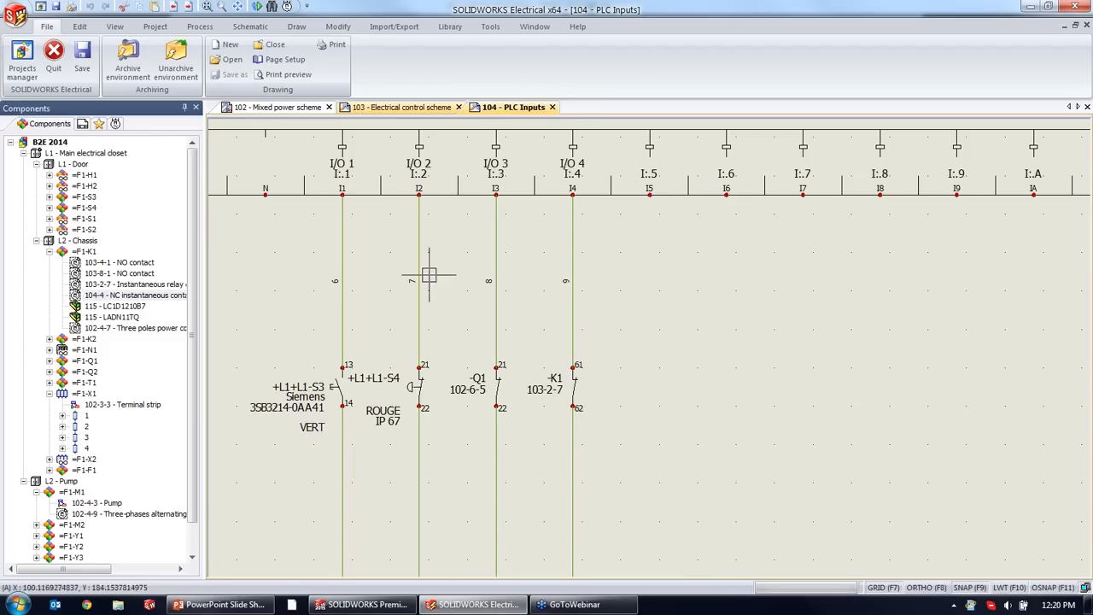
pyautogui.click(552, 106)
pyautogui.click(459, 107)
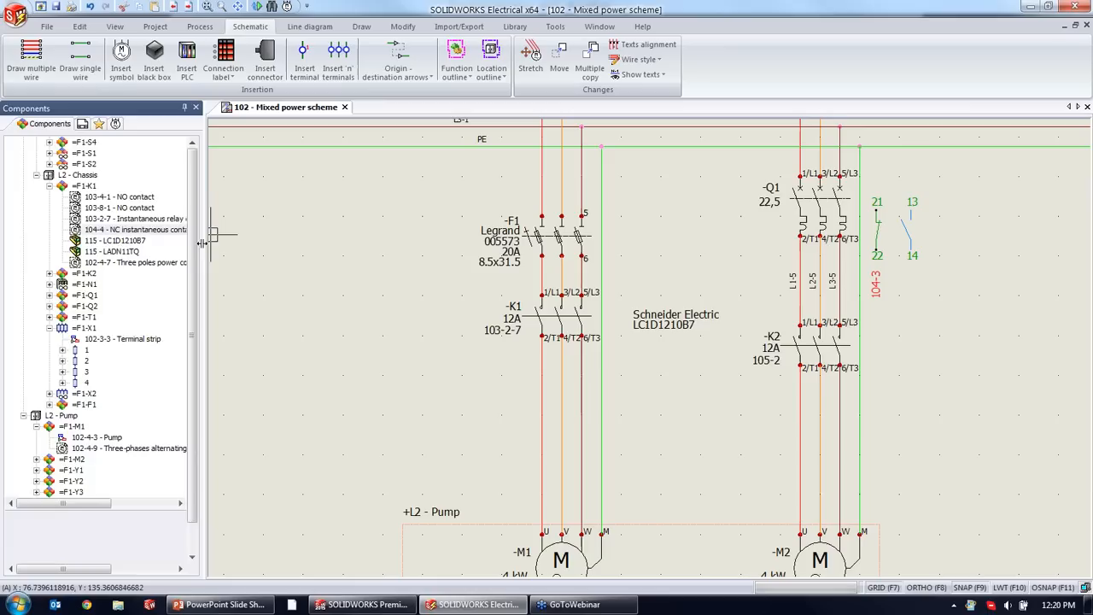
# Insert several terminals along a horizontal axis line across the -M1 and -M2 wires above the pump outline, oriented upward.
pyautogui.scroll(3, 556, 353)
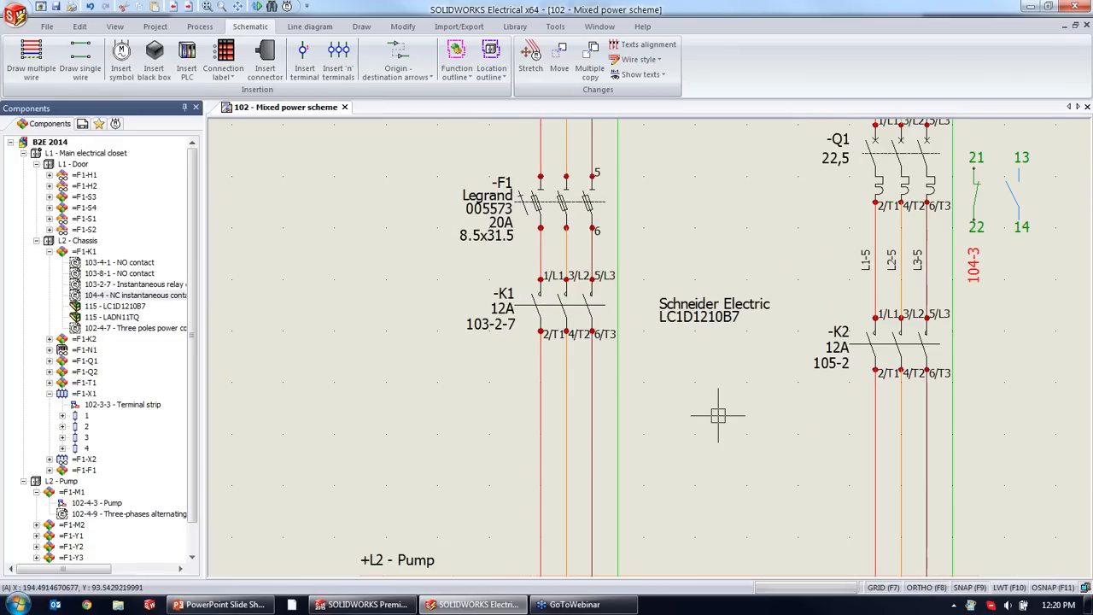
pyautogui.scroll(-4, 556, 367)
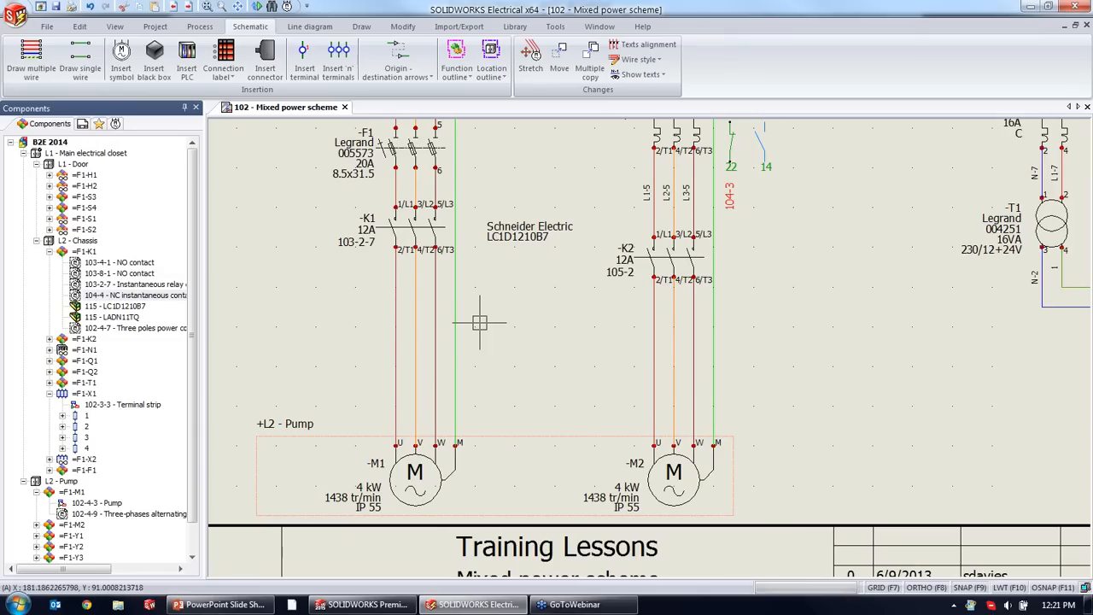
pyautogui.scroll(-1, 530, 181)
pyautogui.moveTo(522, 179); pyautogui.dragTo(512, 394, button='middle')
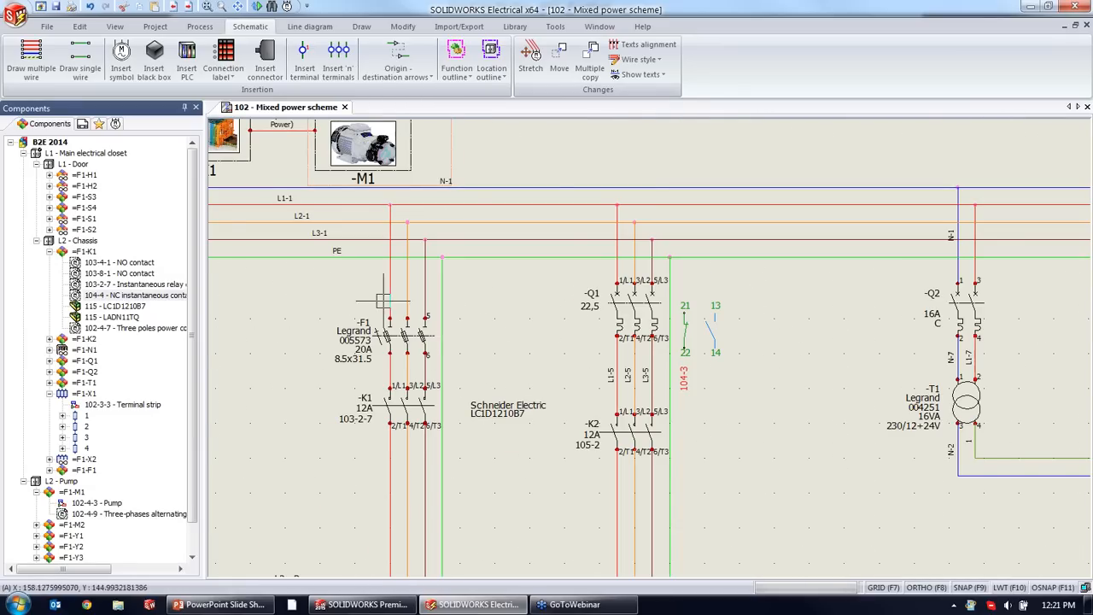
pyautogui.moveTo(508, 476); pyautogui.dragTo(497, 357, button='middle')
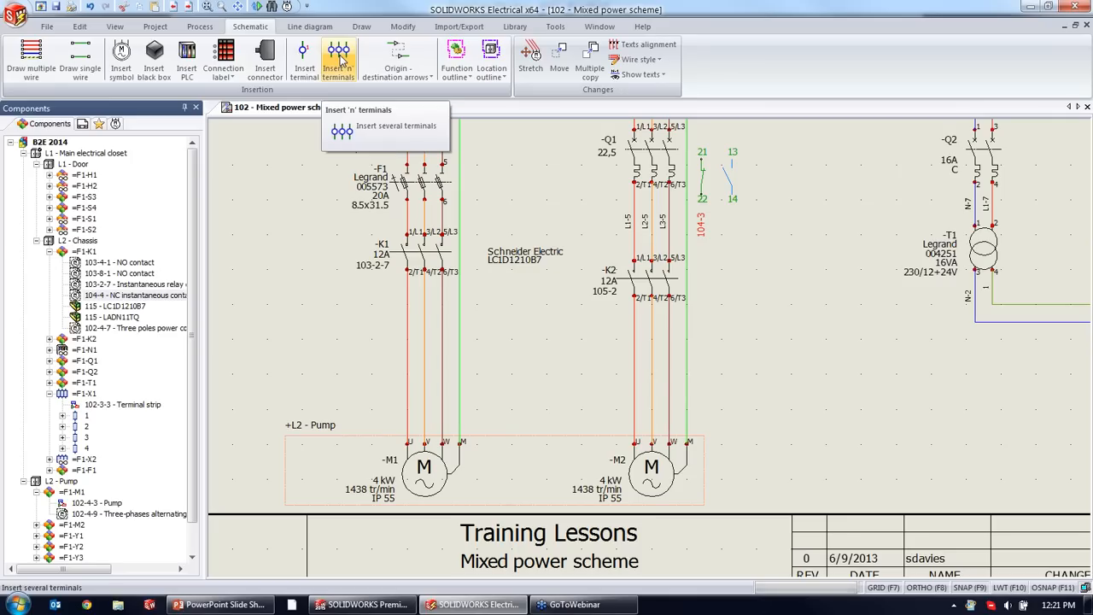
pyautogui.click(340, 60)
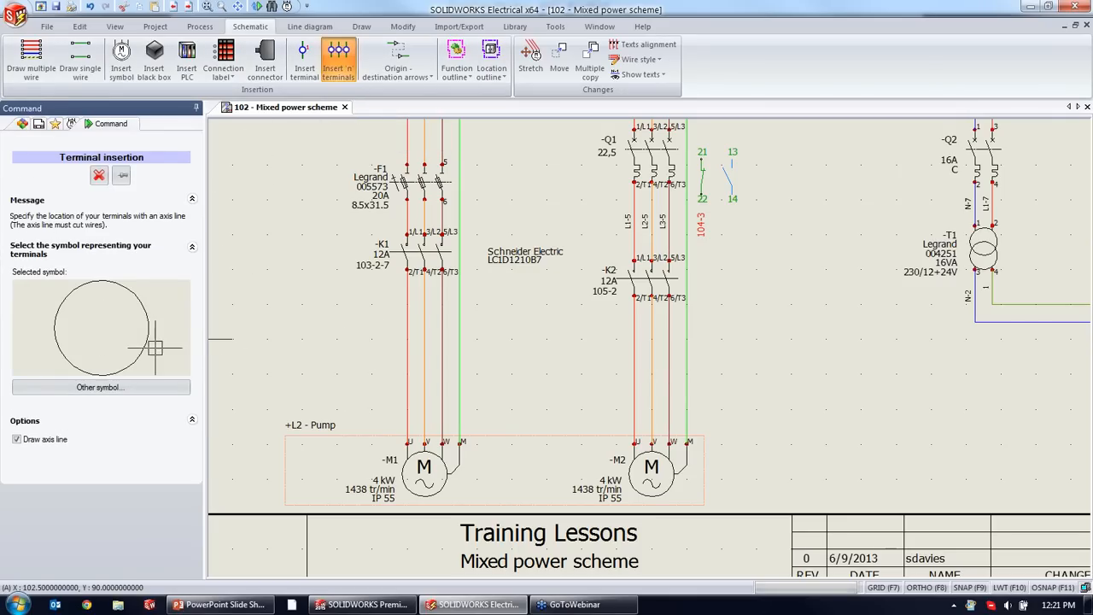
pyautogui.click(380, 373)
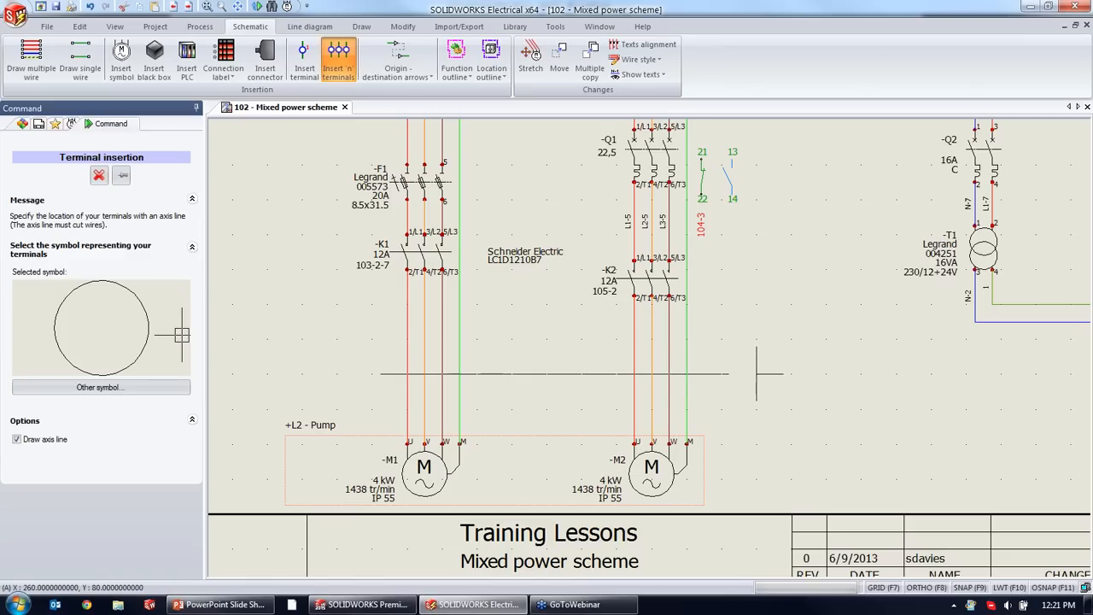
pyautogui.click(756, 373)
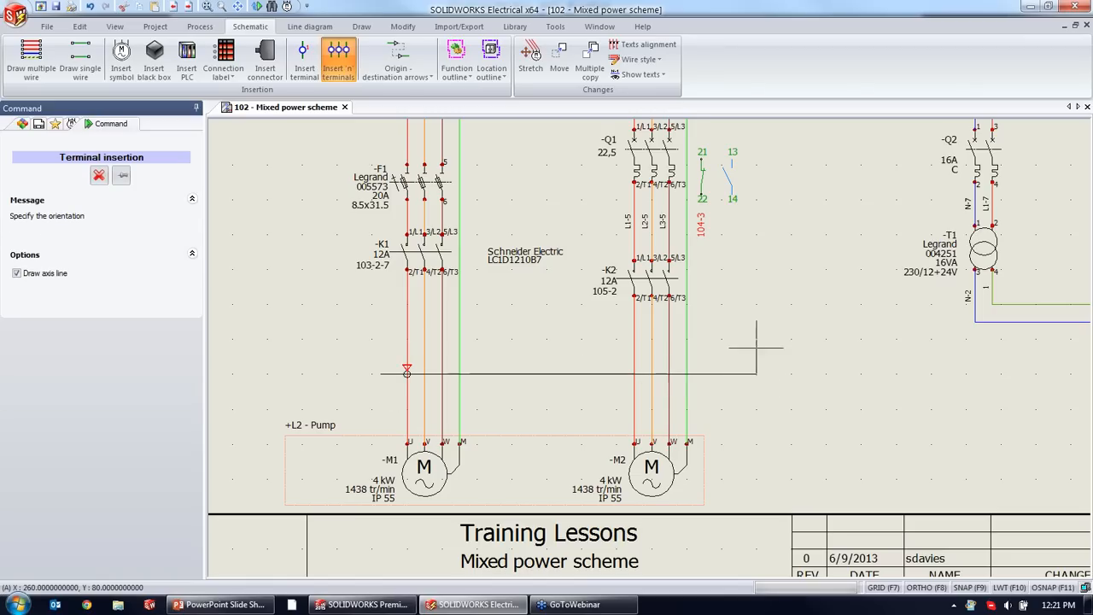
pyautogui.click(756, 329)
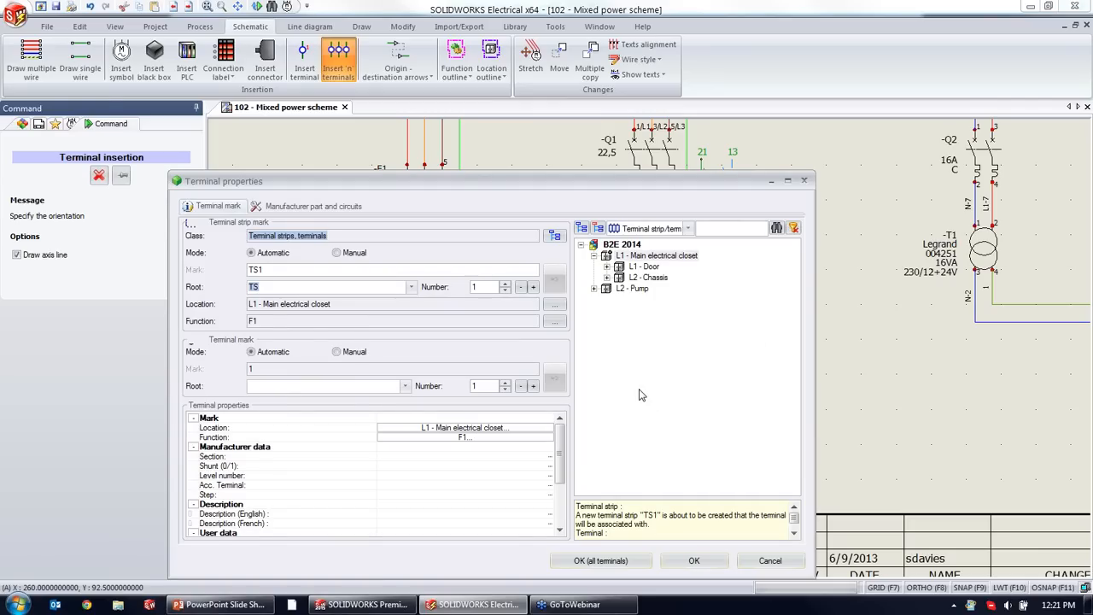
# Associate the new terminals with the existing =F1-X1 strip in L2 - Chassis and accept the properties for all terminals.
pyautogui.click(595, 289)
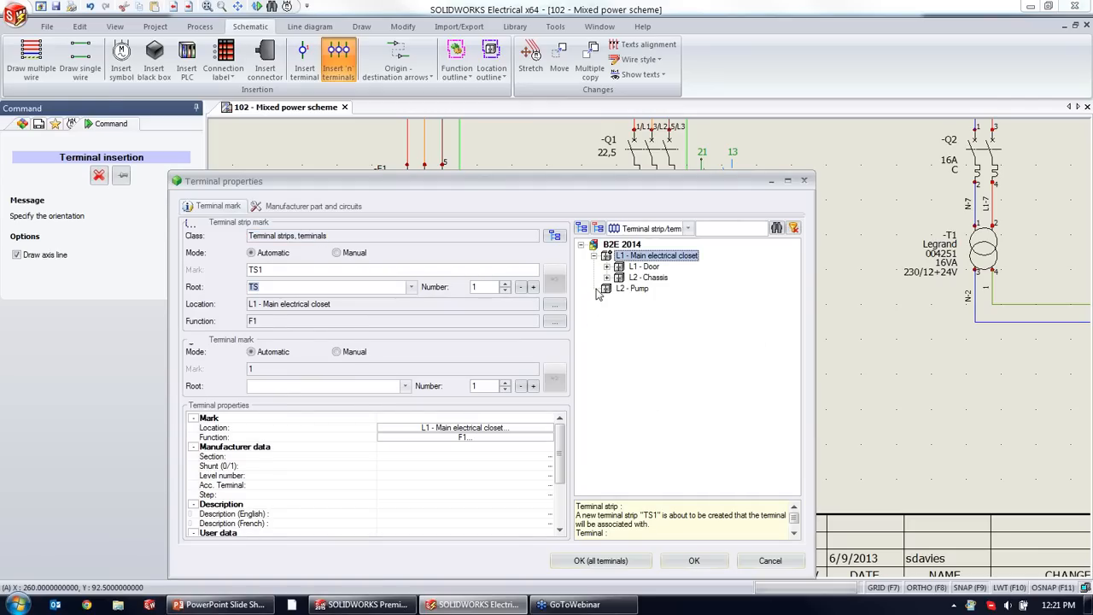
pyautogui.click(606, 277)
pyautogui.click(636, 289)
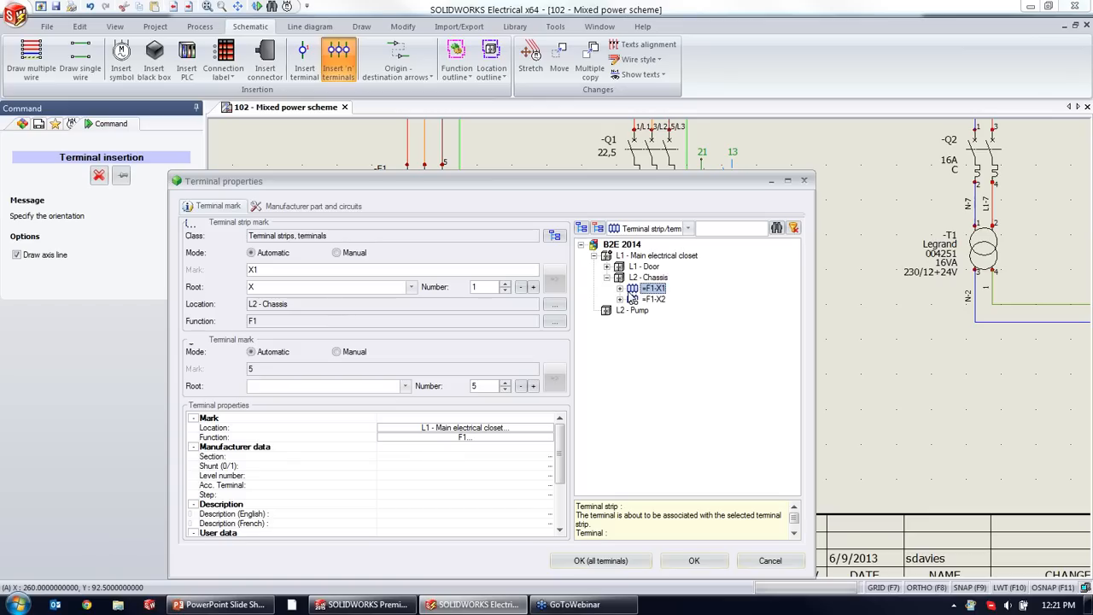
pyautogui.click(601, 560)
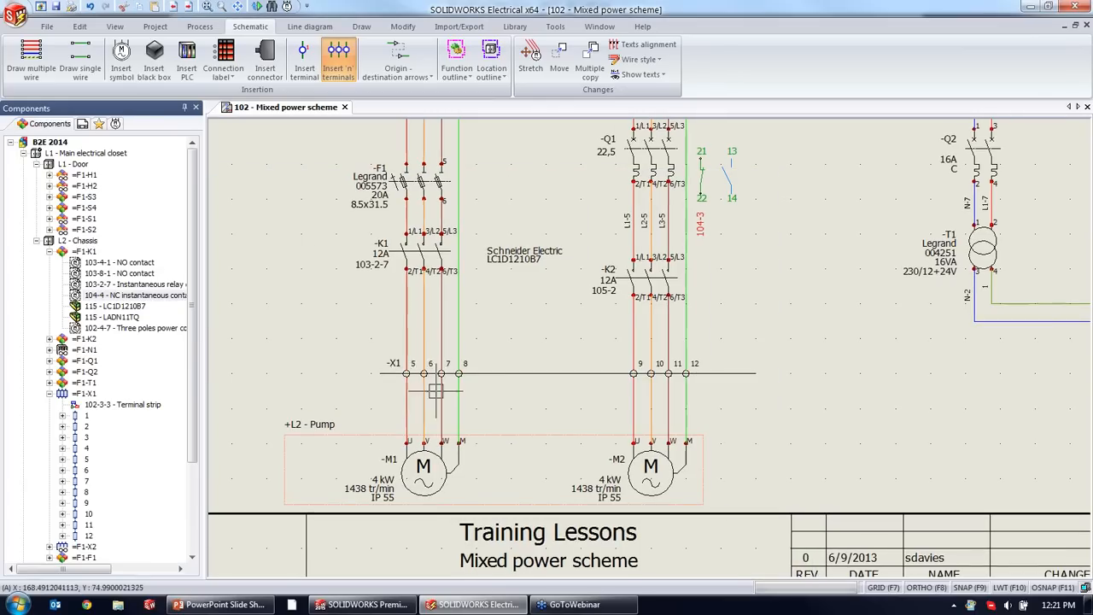
# Check the placed -X1 terminals on the scheme and open strip =F1-X1 in the terminal strip editor.
pyautogui.scroll(3, 487, 363)
pyautogui.scroll(1, 432, 376)
pyautogui.scroll(1, 380, 356)
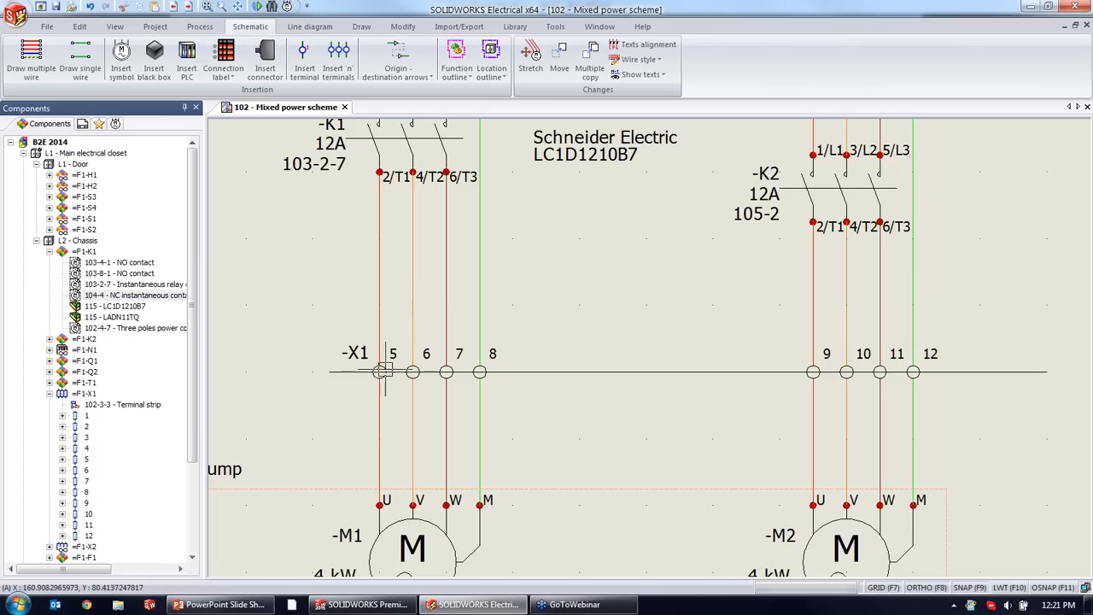
pyautogui.click(121, 405)
pyautogui.rightClick(121, 405)
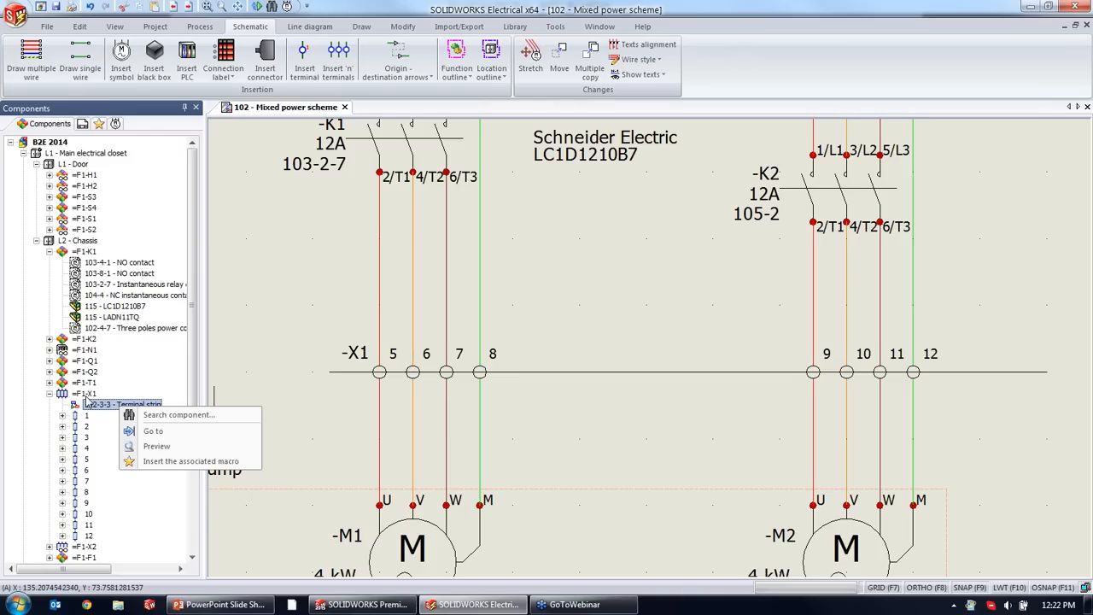
pyautogui.rightClick(86, 394)
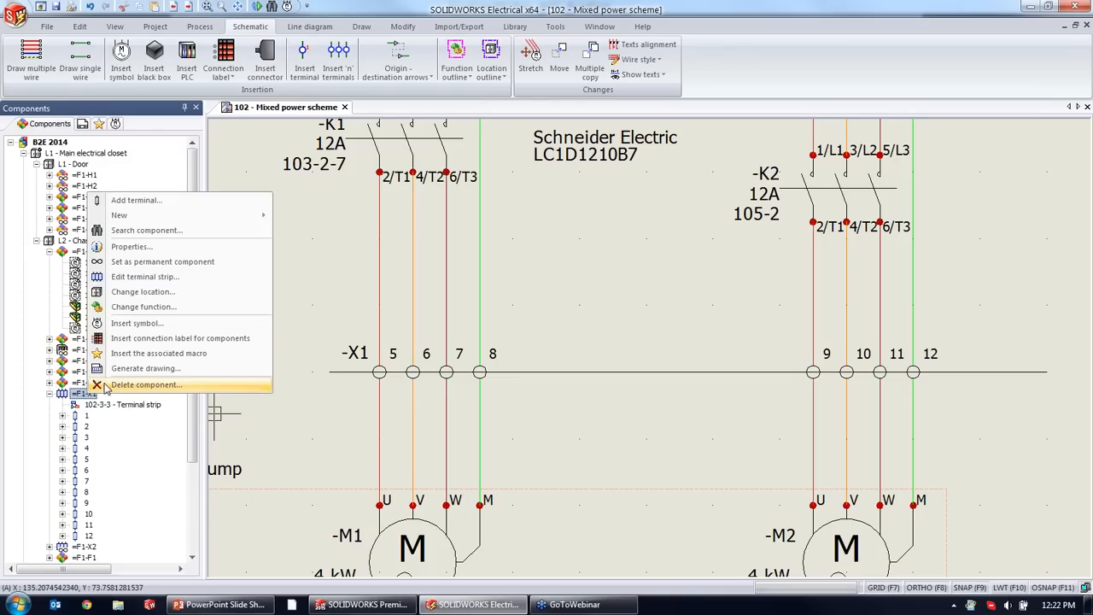
pyautogui.click(145, 276)
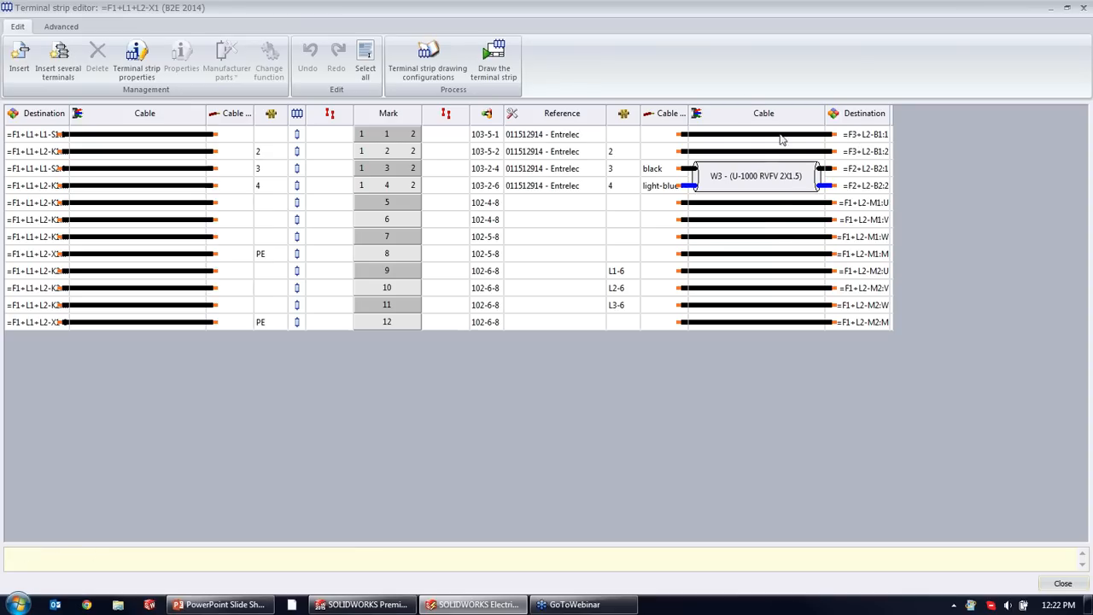
# Select the empty references of terminals 5 to 12 and start assigning a manufacturer part to them.
pyautogui.click(572, 205)
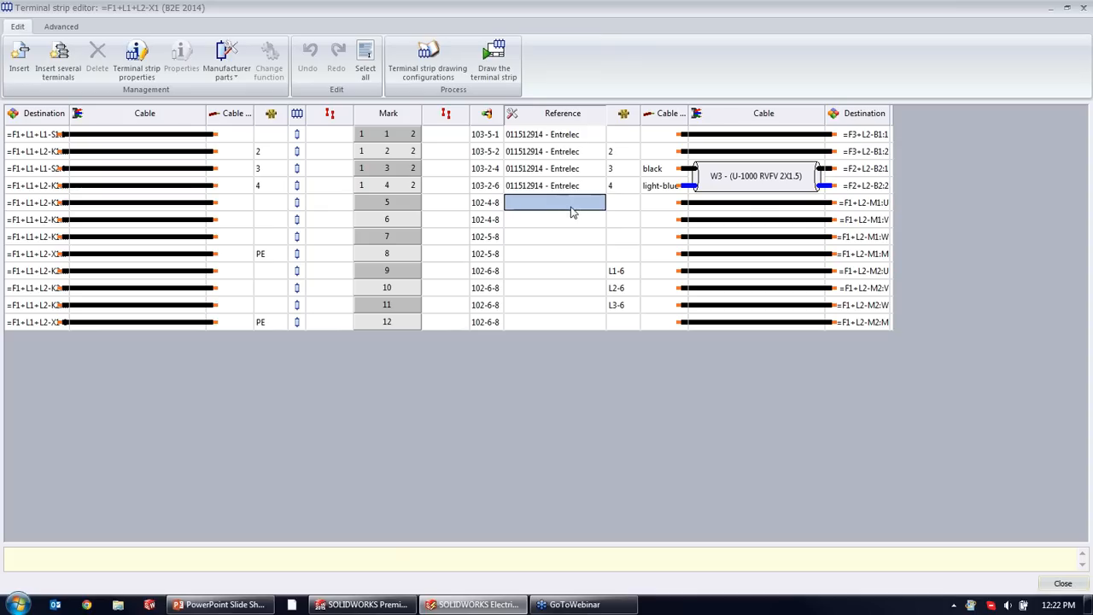
pyautogui.keyDown('shift'); pyautogui.click(544, 321); pyautogui.keyUp('shift')
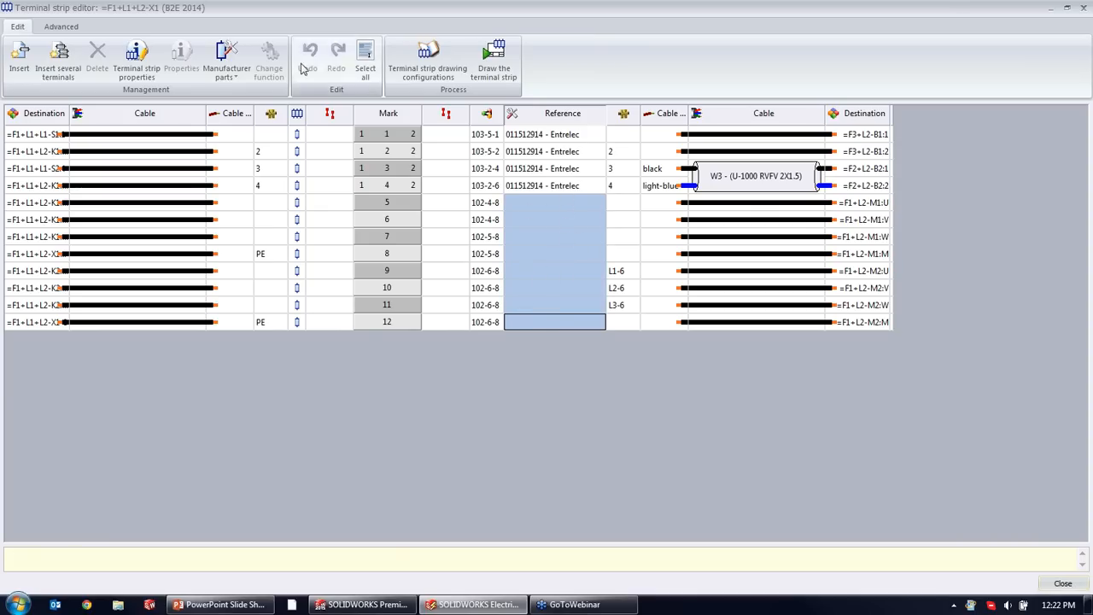
pyautogui.click(239, 79)
pyautogui.click(229, 91)
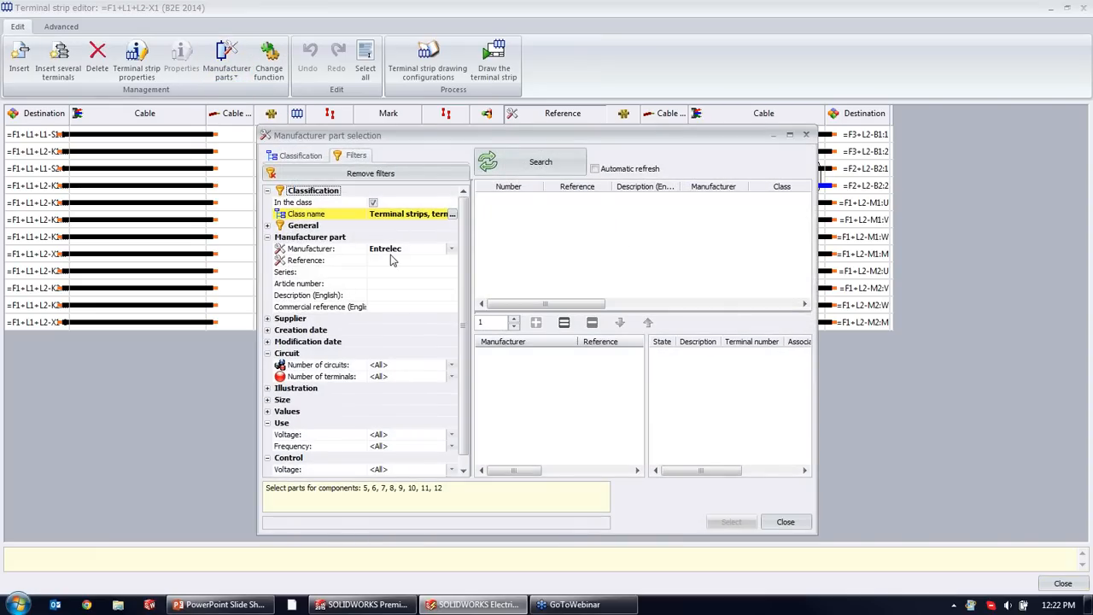
# Search the Entrelec parts for reference 011512914.
pyautogui.click(392, 259)
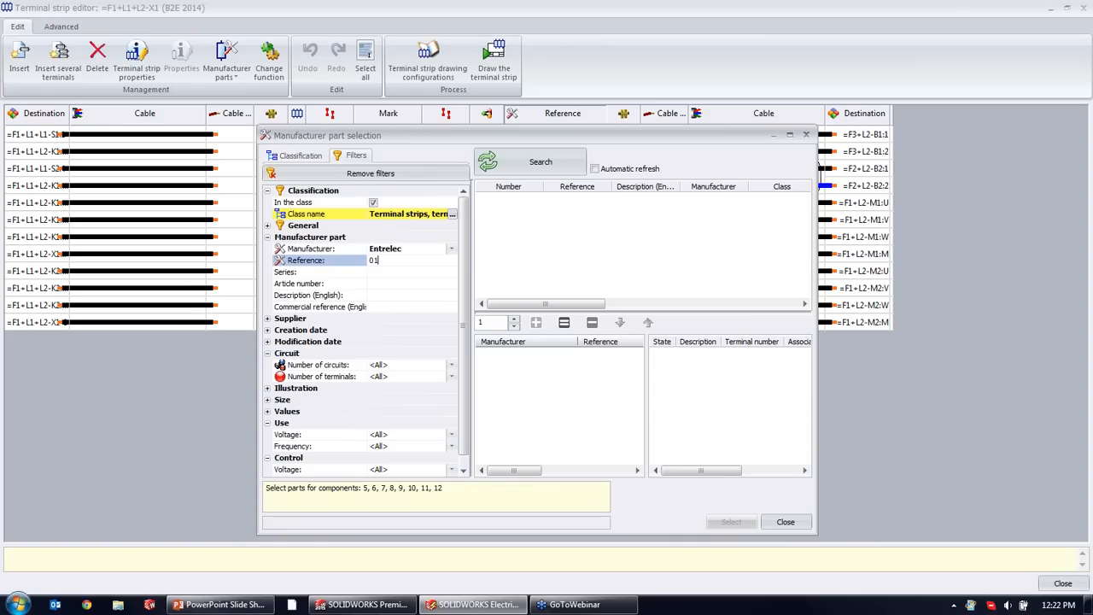
pyautogui.write('011512914')
pyautogui.press('Return')
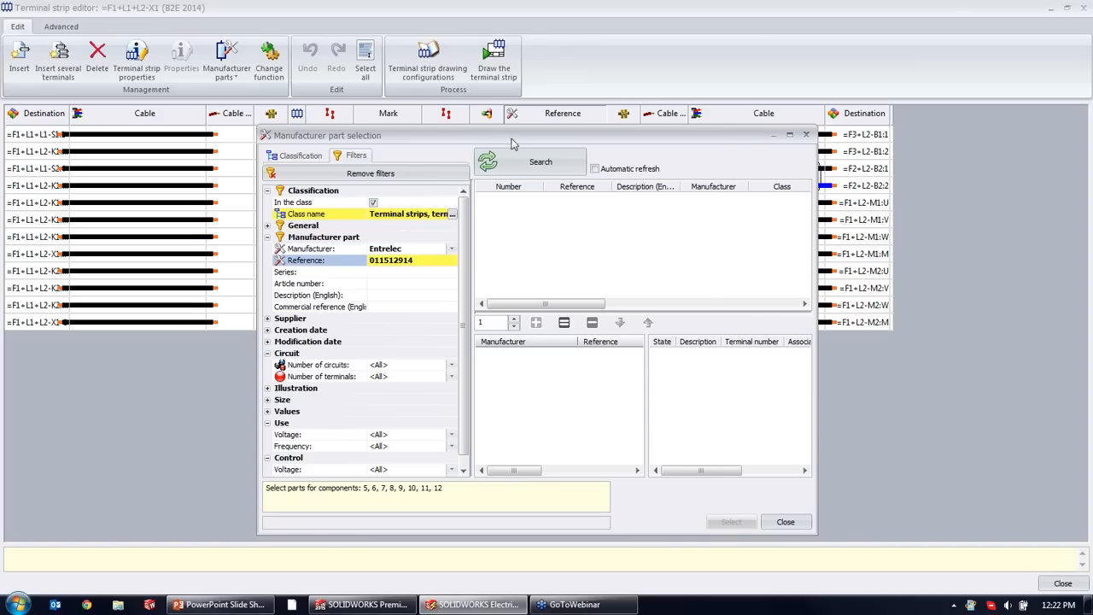
pyautogui.moveTo(512, 144); pyautogui.dragTo(514, 166)
pyautogui.click(520, 186)
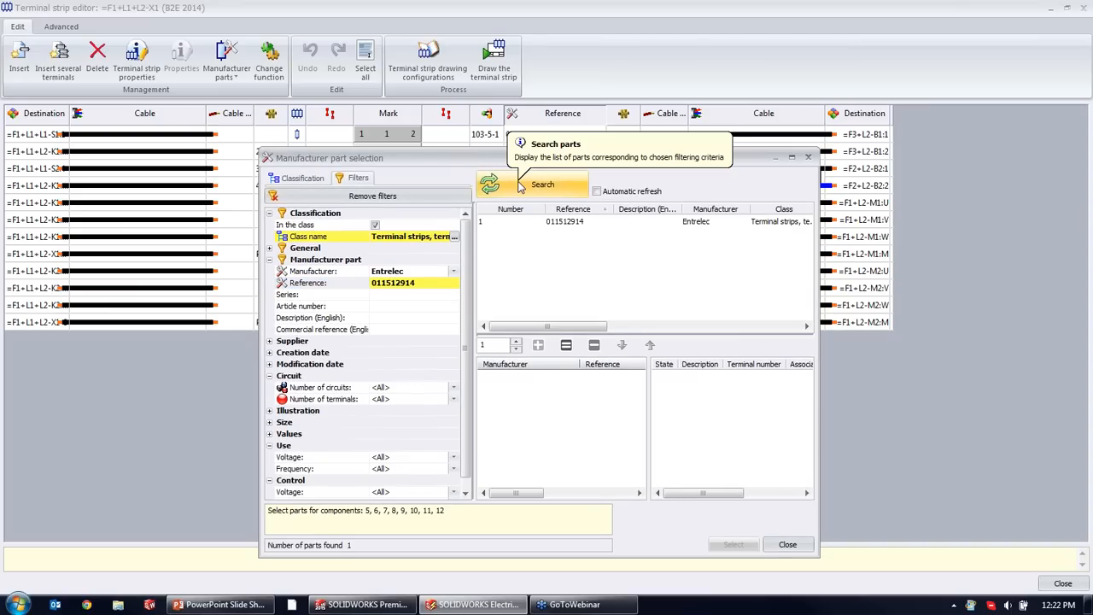
# Assign Entrelec part 011512914 to terminals 5 to 12 and close the terminal strip editor.
pyautogui.doubleClick(553, 223)
pyautogui.click(500, 379)
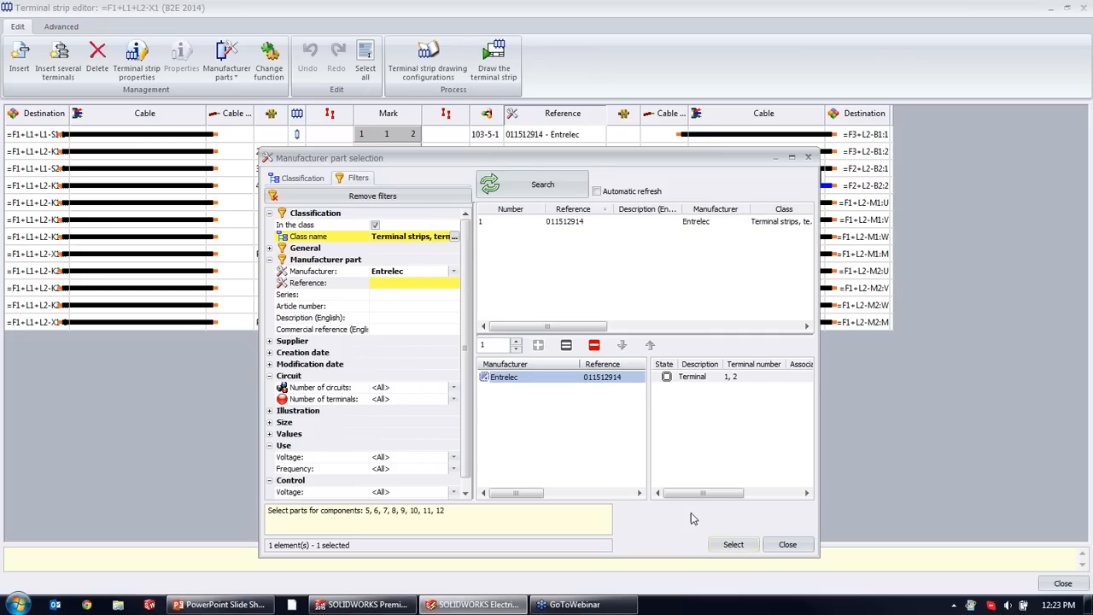
pyautogui.click(732, 544)
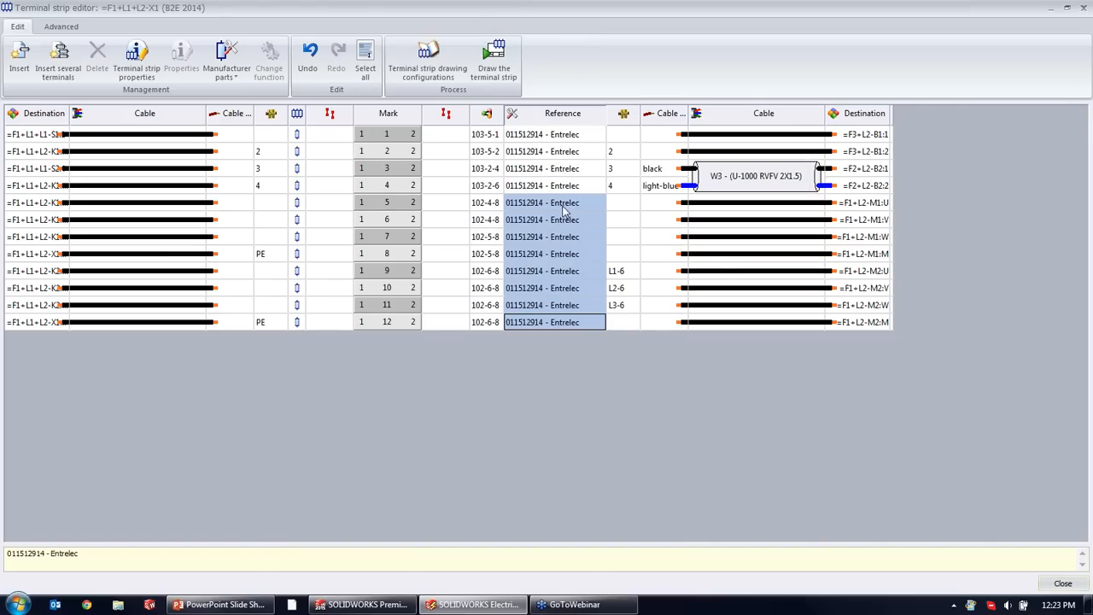
pyautogui.click(1061, 584)
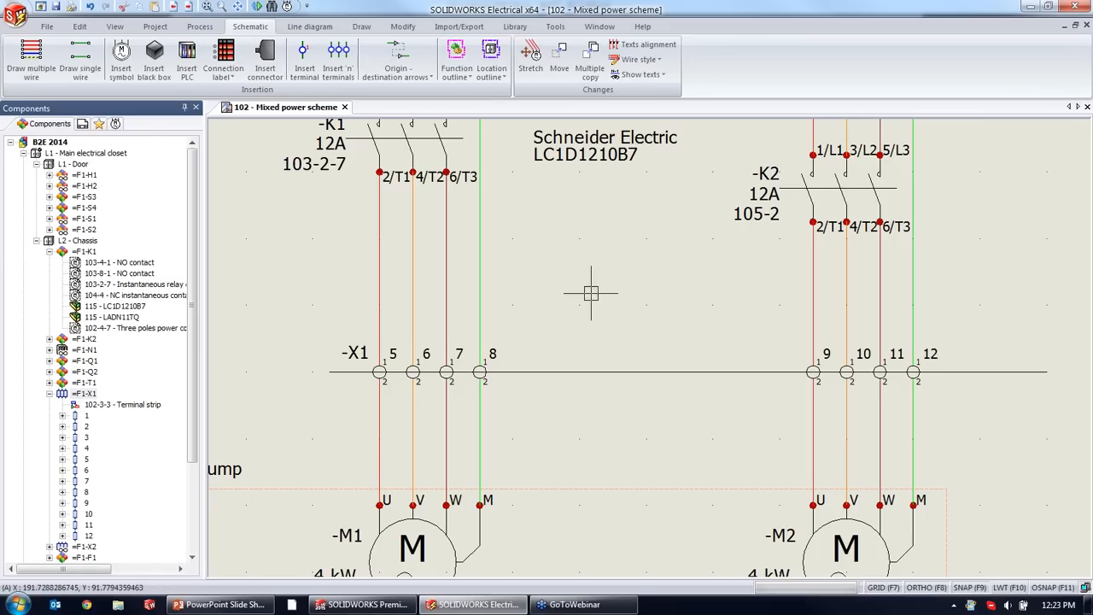
# Examine the wires between the -X1 terminals and the motors, and the cable link between the -X1 and -M1 symbols.
pyautogui.scroll(-1, 670, 419)
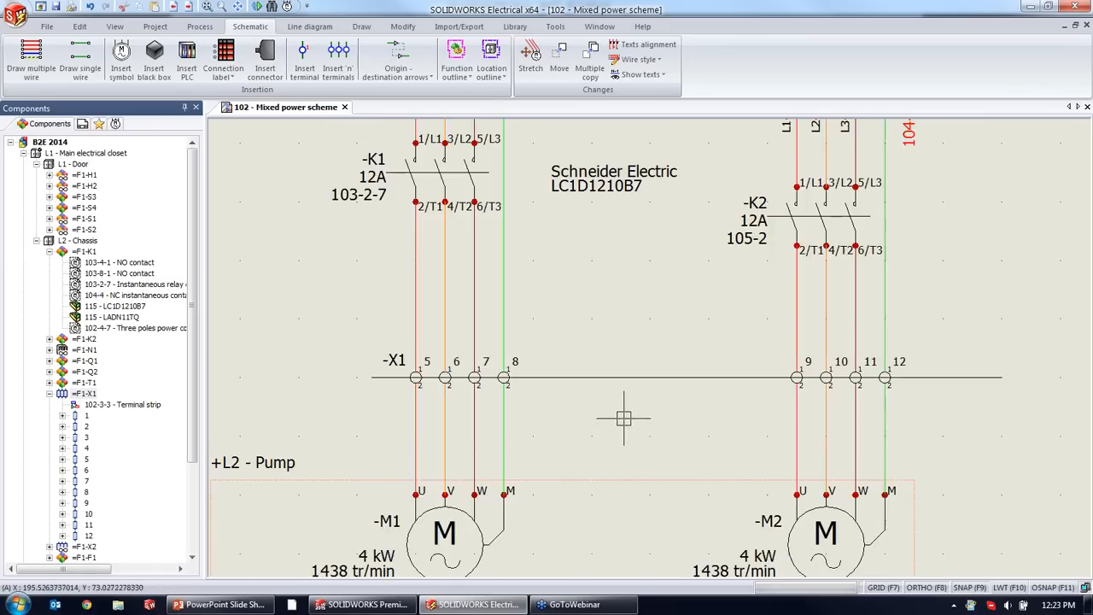
pyautogui.scroll(1, 624, 419)
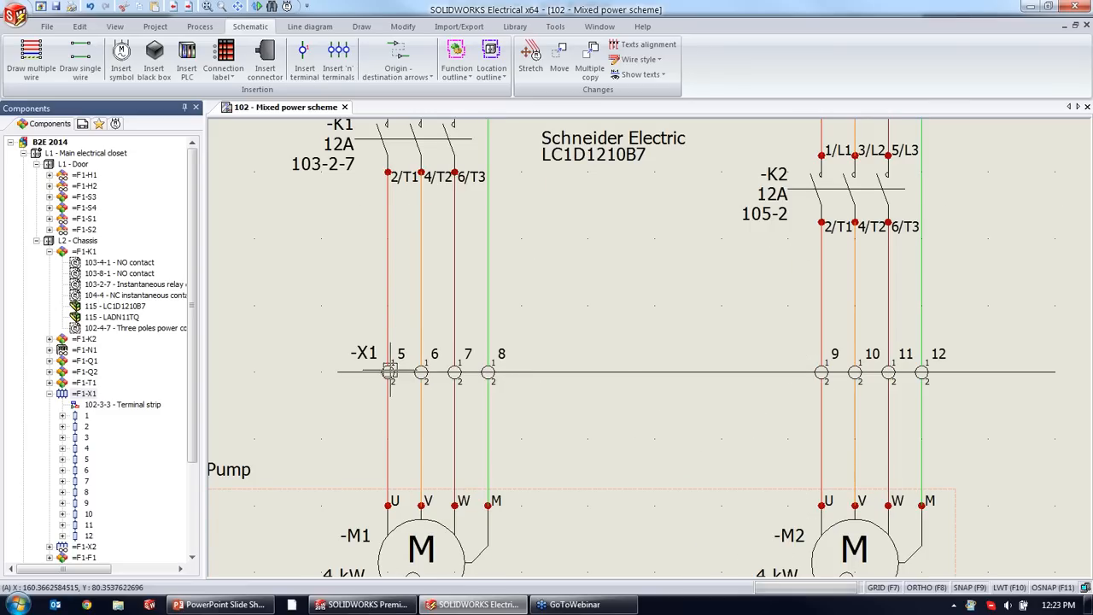
pyautogui.scroll(1, 390, 370)
pyautogui.moveTo(627, 428); pyautogui.dragTo(701, 410, button='middle')
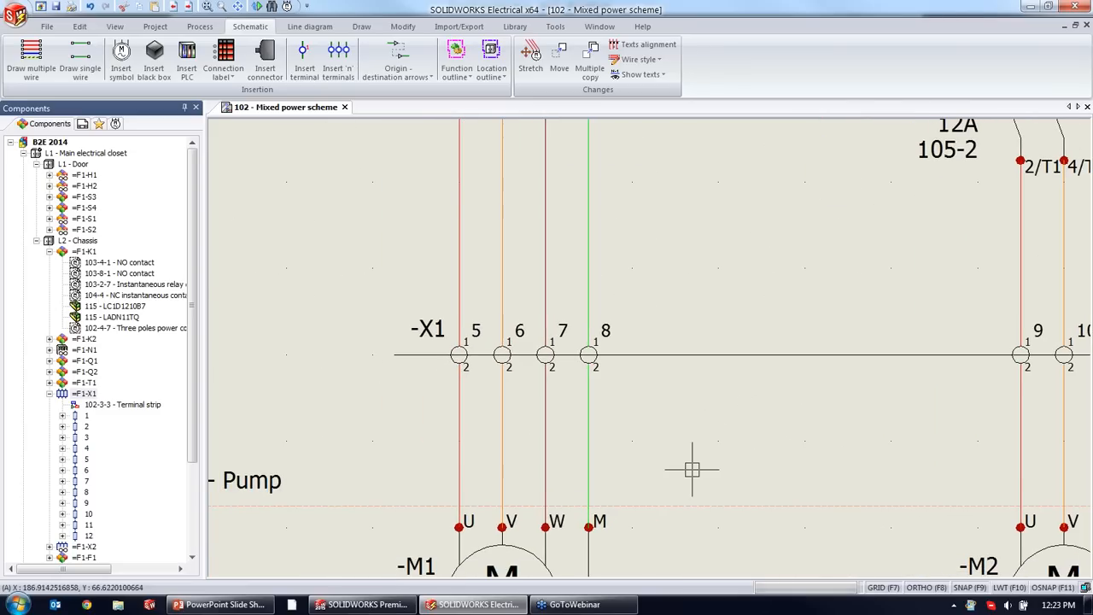
pyautogui.click(649, 465)
pyautogui.click(391, 415)
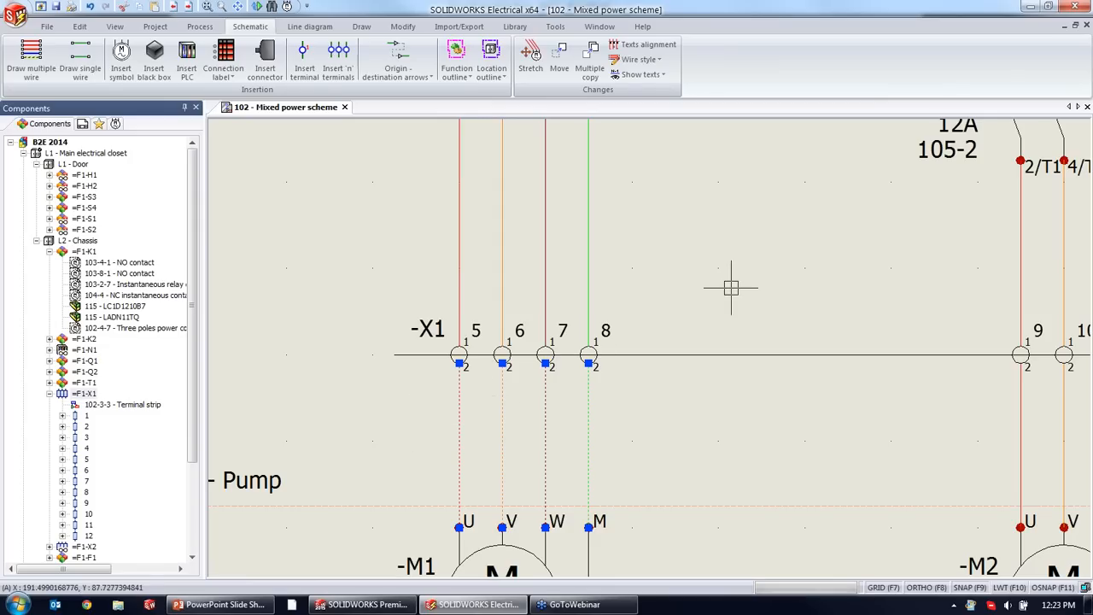
pyautogui.press('Escape')
pyautogui.scroll(-7, 728, 285)
pyautogui.moveTo(622, 137); pyautogui.dragTo(556, 440, button='middle')
pyautogui.scroll(3, 429, 215)
pyautogui.scroll(1, 428, 214)
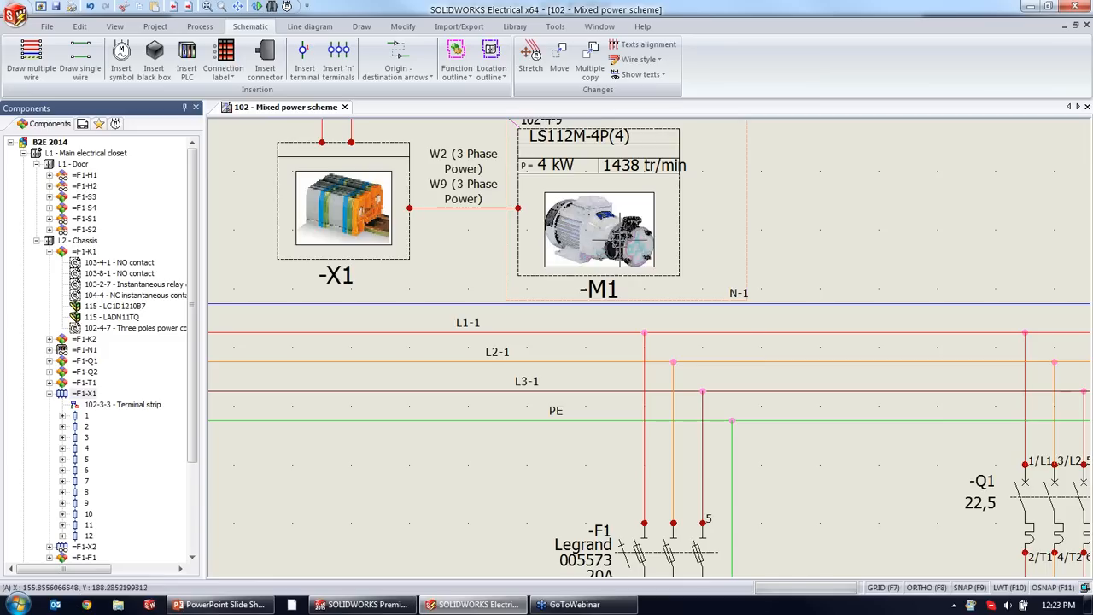
pyautogui.scroll(-5, 739, 376)
pyautogui.scroll(5, 730, 317)
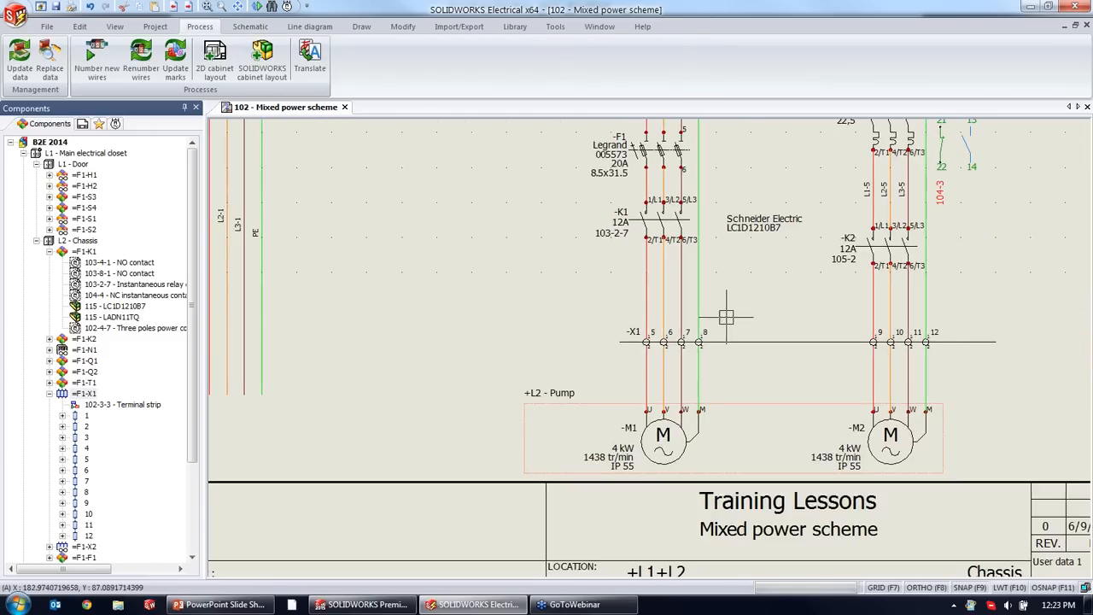
# Select the four wires from -X1 terminals 5 to 8 to motor -M1 and open their cable core association with the project's cables listed.
pyautogui.scroll(3, 691, 351)
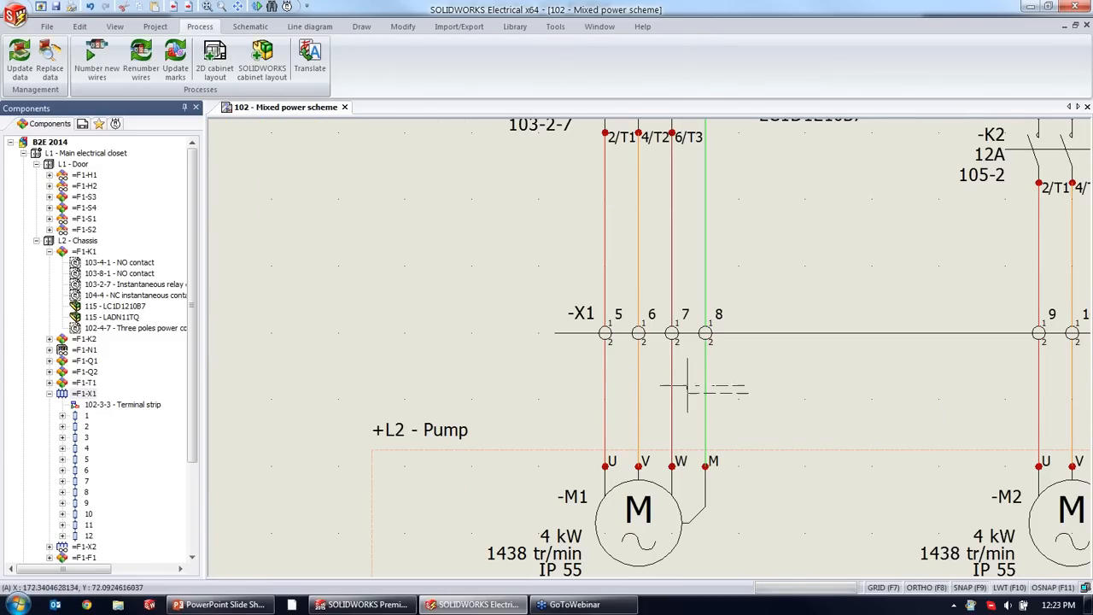
pyautogui.rightClick(606, 374)
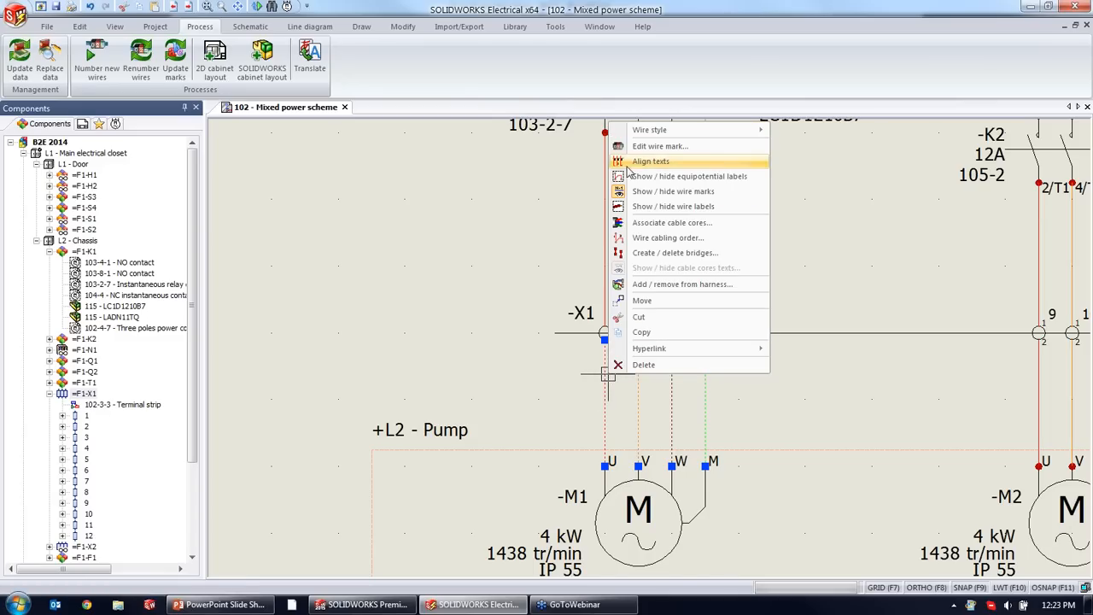
pyautogui.click(647, 223)
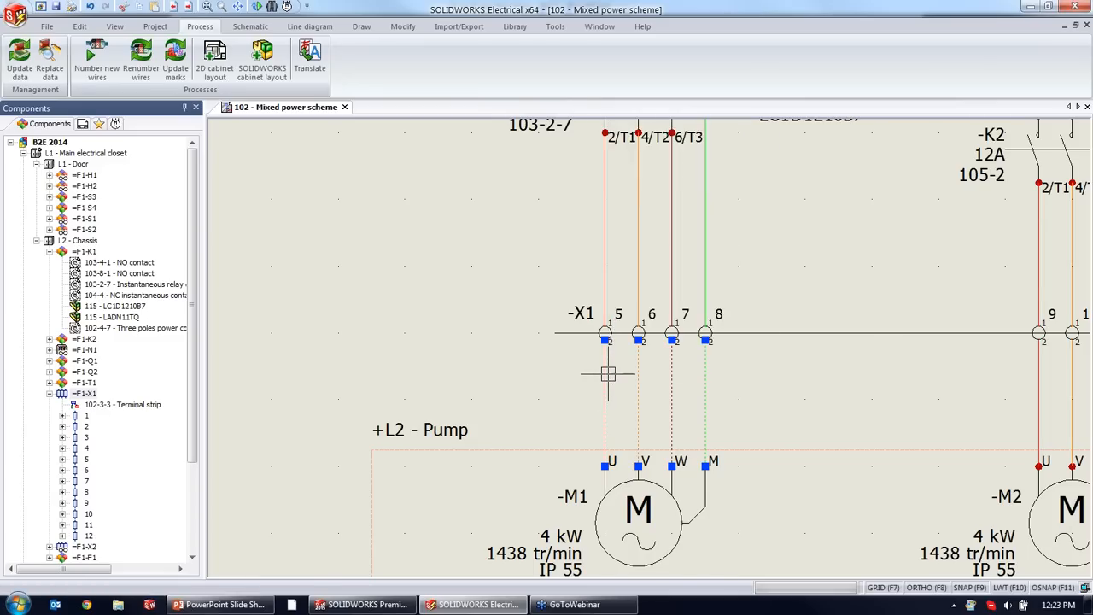
pyautogui.click(220, 251)
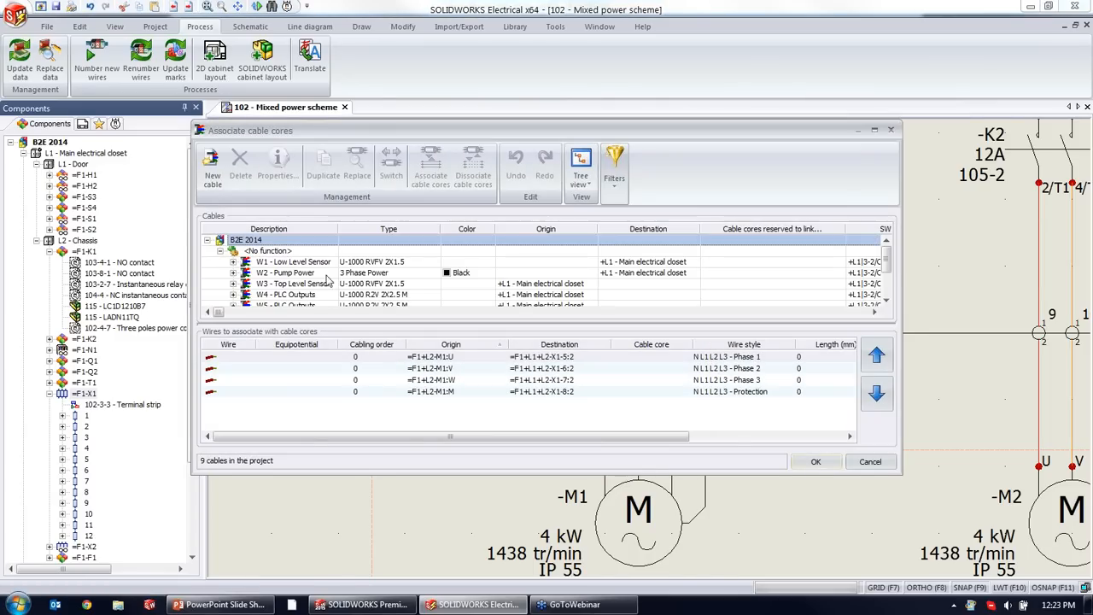
# Associate the L1 Black, L2 Black, L3 Black and Ground cores of cable W9 - Pump Power with the -M1 wires.
pyautogui.scroll(-2, 317, 290)
pyautogui.click(315, 286)
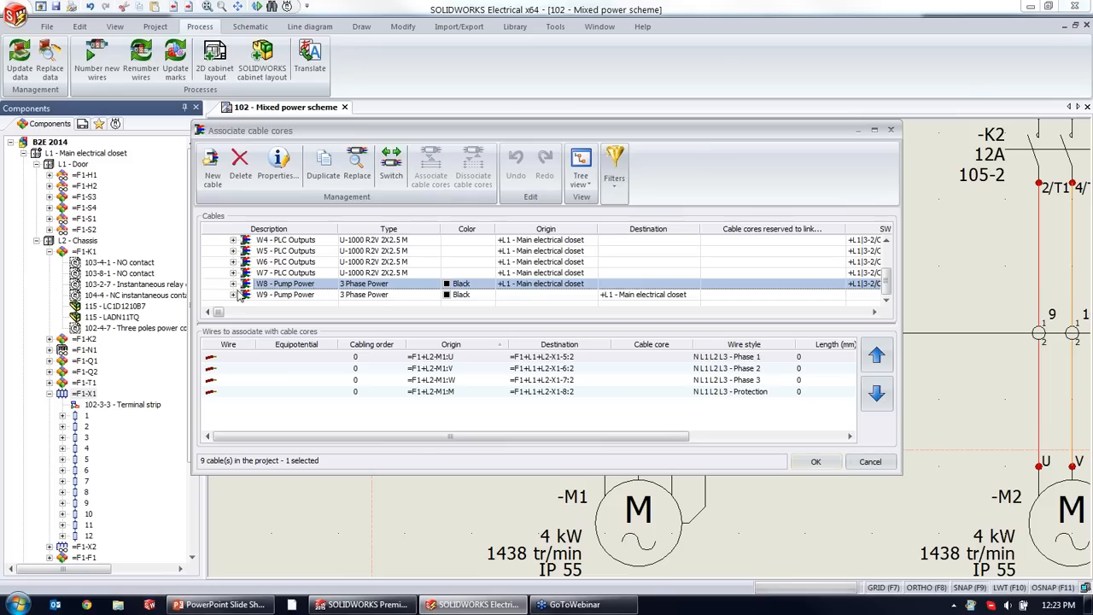
pyautogui.doubleClick(350, 284)
pyautogui.click(329, 273)
pyautogui.click(333, 262)
pyautogui.scroll(-1, 333, 262)
pyautogui.click(233, 295)
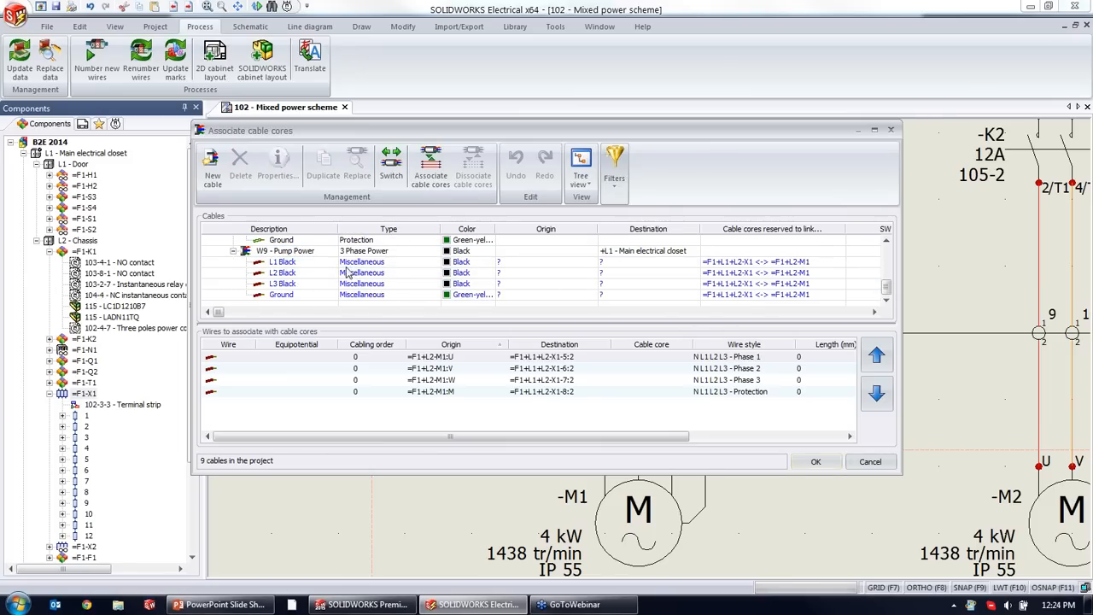
pyautogui.moveTo(350, 262); pyautogui.dragTo(359, 295)
pyautogui.click(431, 166)
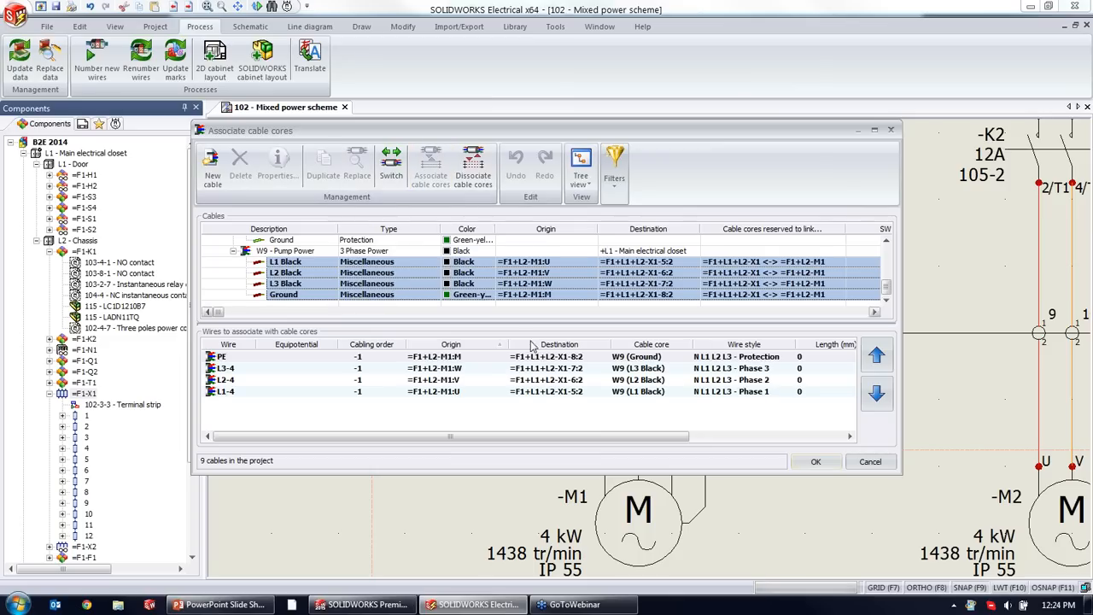
pyautogui.click(813, 462)
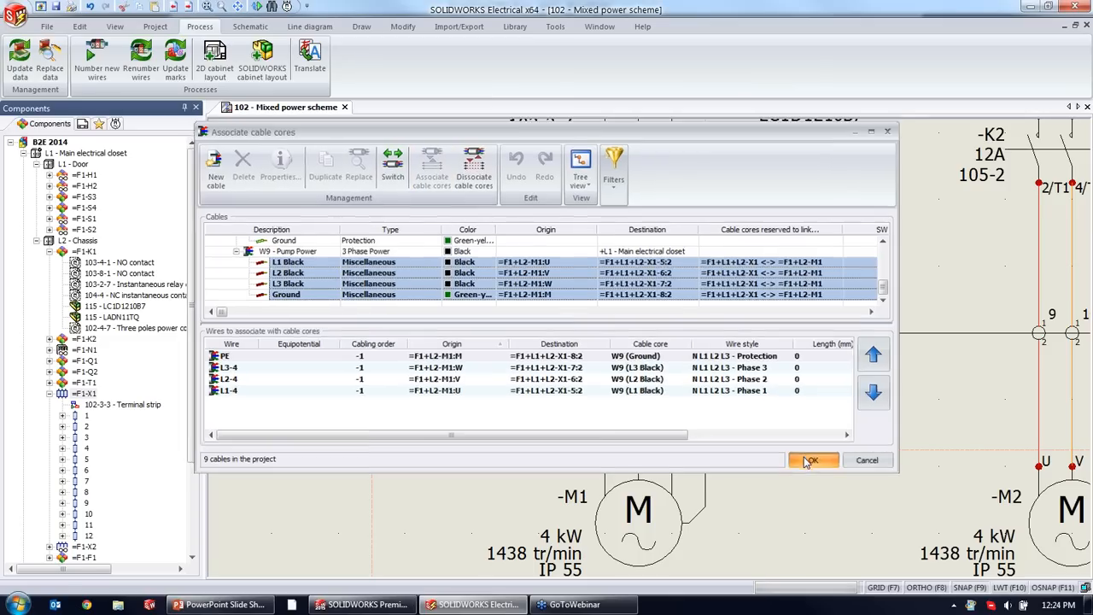
# Select the four wires from -X1 terminals 9 to 12 to motor -M2 and open their cable core association.
pyautogui.moveTo(879, 405); pyautogui.dragTo(620, 367, button='middle')
pyautogui.scroll(-1, 619, 367)
pyautogui.moveTo(727, 341)
pyautogui.mouseDown()
pyautogui.moveTo(891, 378)
pyautogui.moveTo(759, 333)
pyautogui.mouseUp()
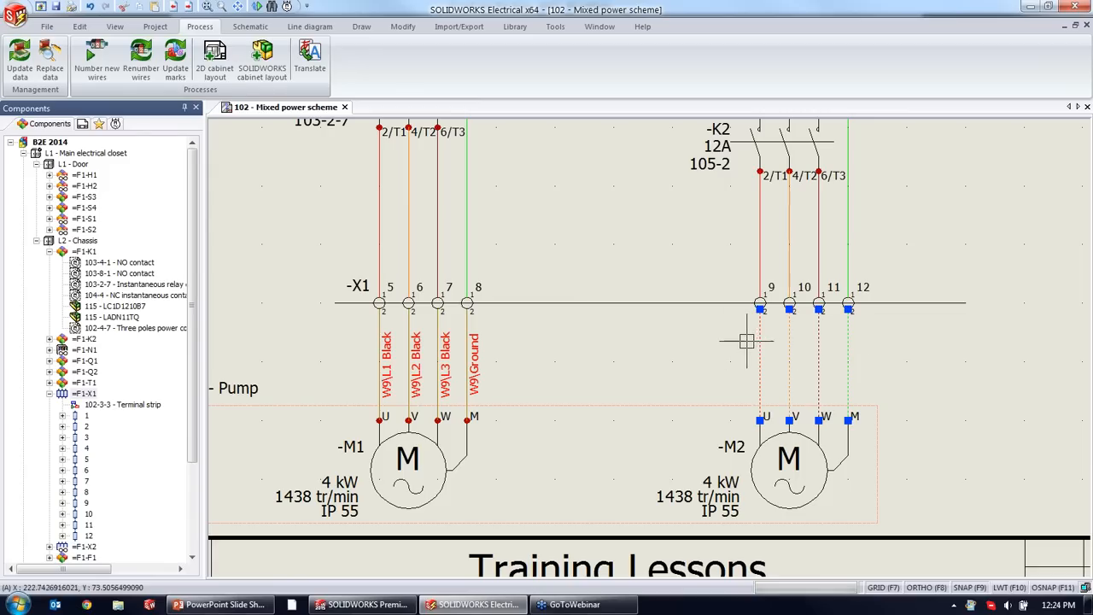
pyautogui.rightClick(759, 335)
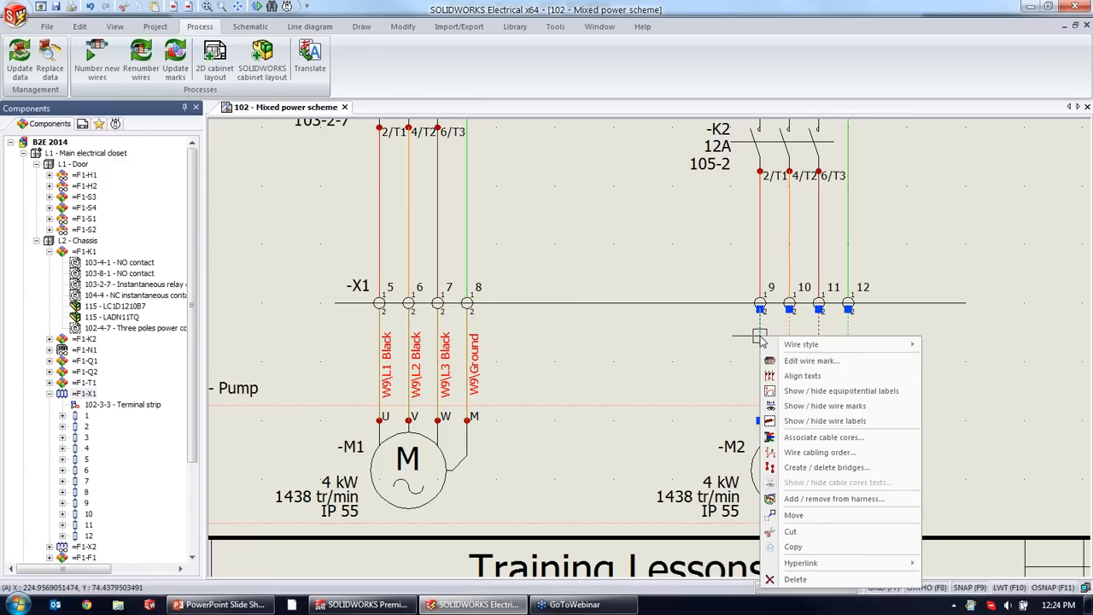
pyautogui.click(824, 437)
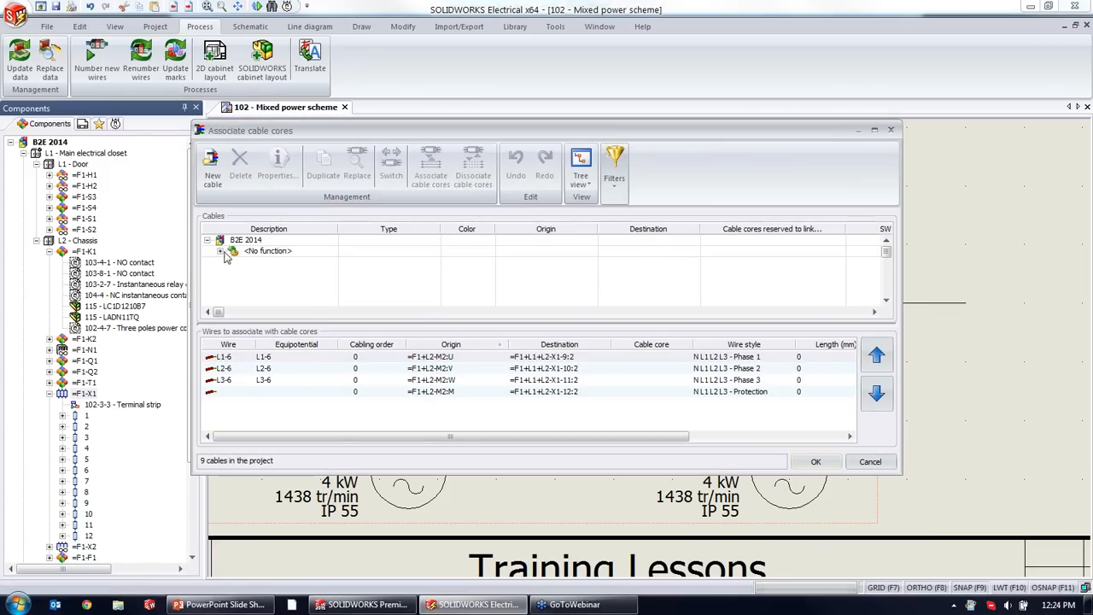
# Associate the L1-Black, L2-Black, L3-Black and Ground cores of cable W8 - Pump Power with the -M2 wires.
pyautogui.click(221, 252)
pyautogui.scroll(-2, 288, 290)
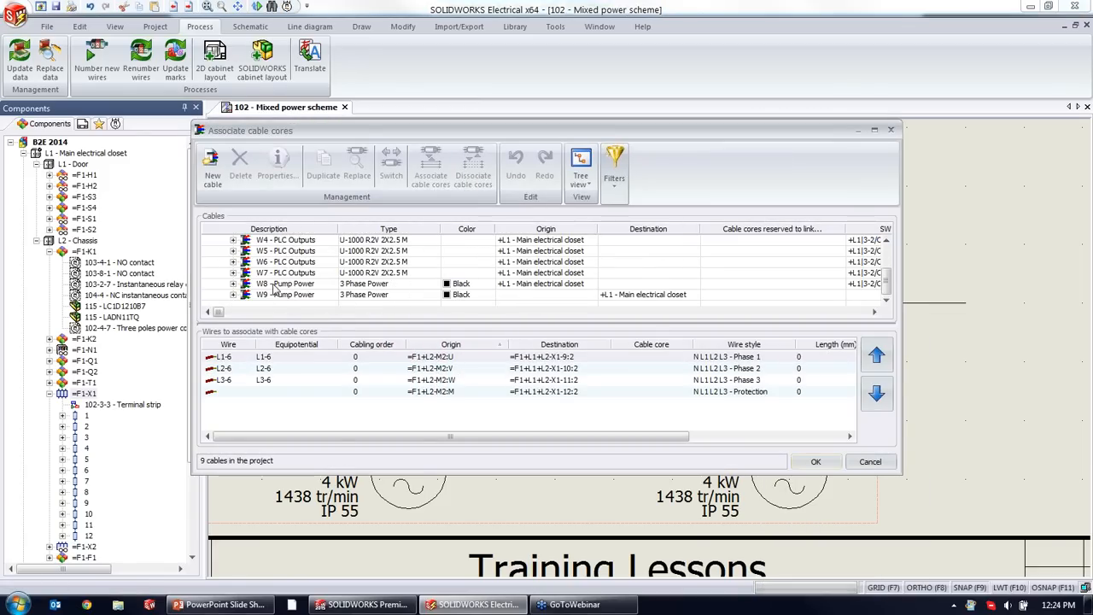
pyautogui.click(234, 283)
pyautogui.click(273, 294)
pyautogui.scroll(-2, 275, 293)
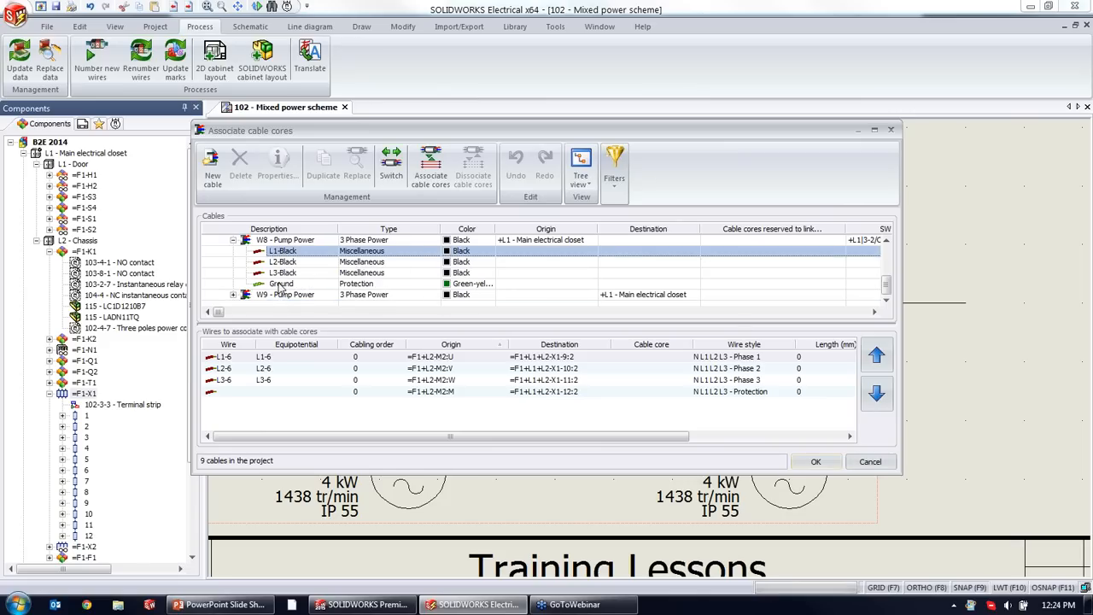
pyautogui.keyDown('shift'); pyautogui.click(282, 285); pyautogui.keyUp('shift')
pyautogui.click(431, 166)
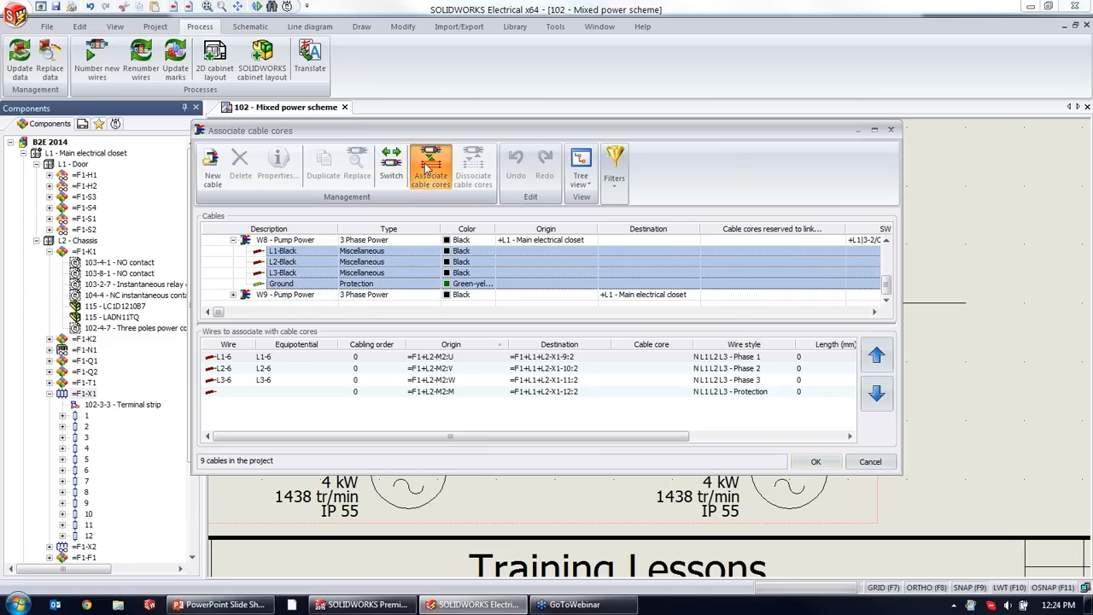
pyautogui.click(815, 461)
# Examine the cable core labels on the wires between the -X1 terminals and motors -M1 and -M2.
pyautogui.scroll(1, 690, 325)
pyautogui.scroll(3, 410, 371)
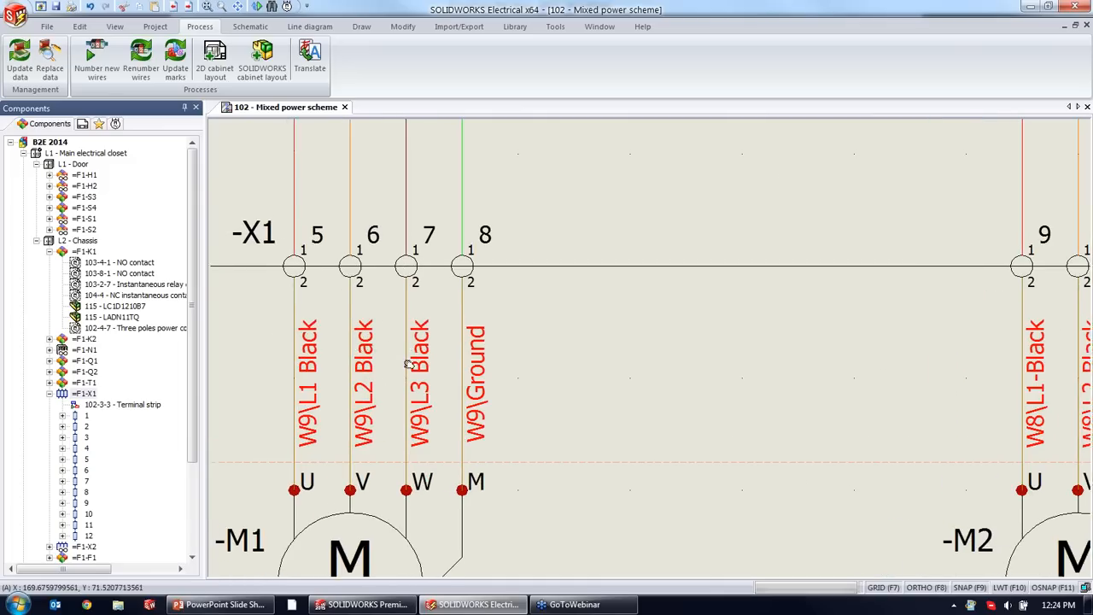
pyautogui.moveTo(377, 347); pyautogui.dragTo(421, 373, button='middle')
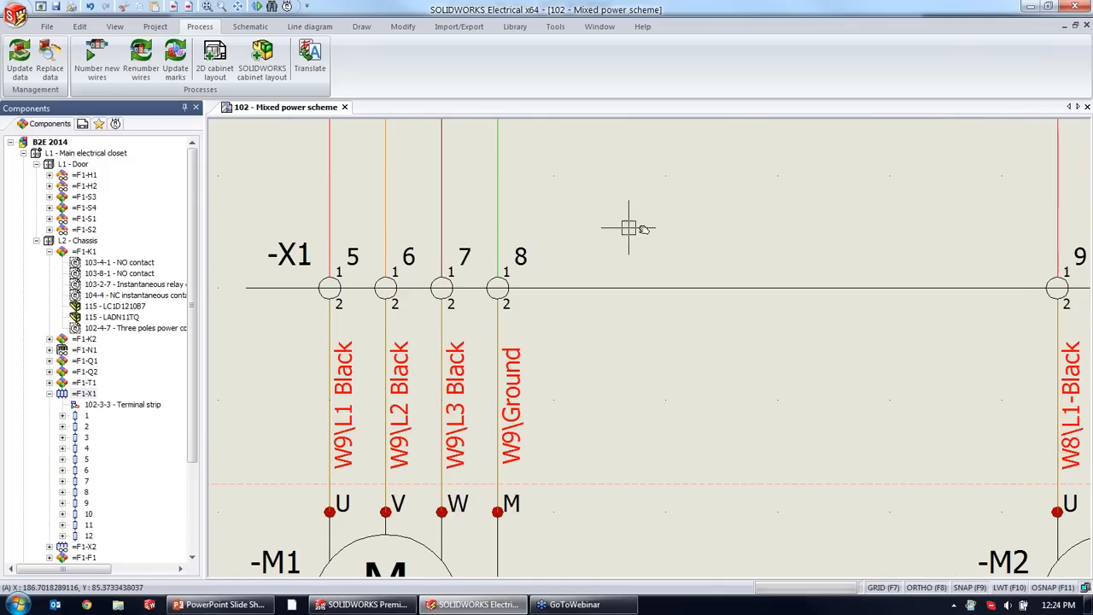
pyautogui.moveTo(650, 231); pyautogui.dragTo(655, 232, button='middle')
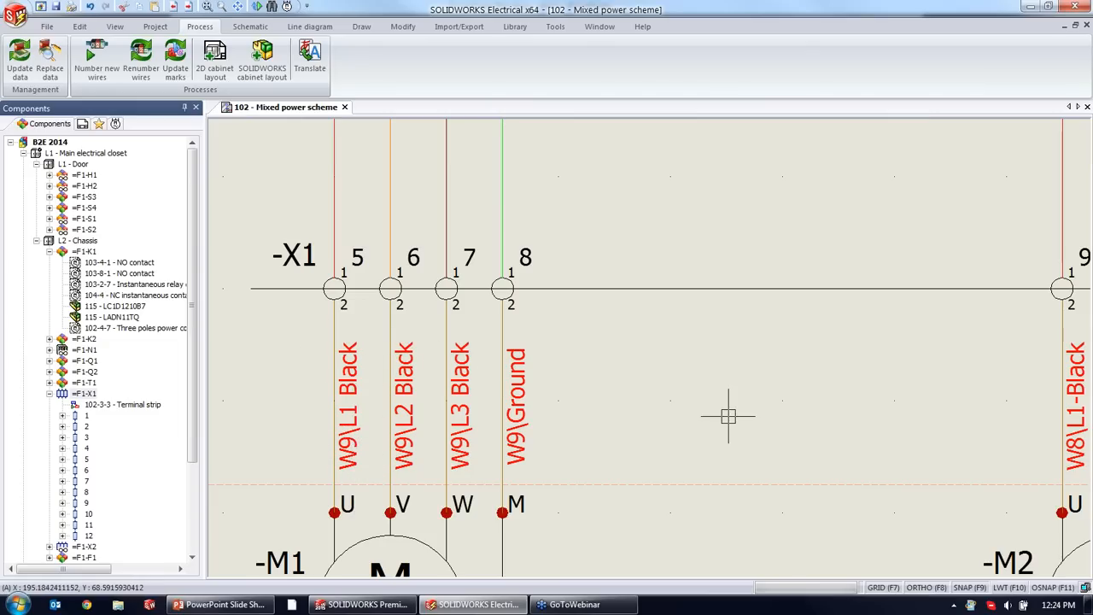
pyautogui.scroll(-4, 727, 416)
pyautogui.scroll(2, 640, 427)
pyautogui.scroll(-3, 682, 314)
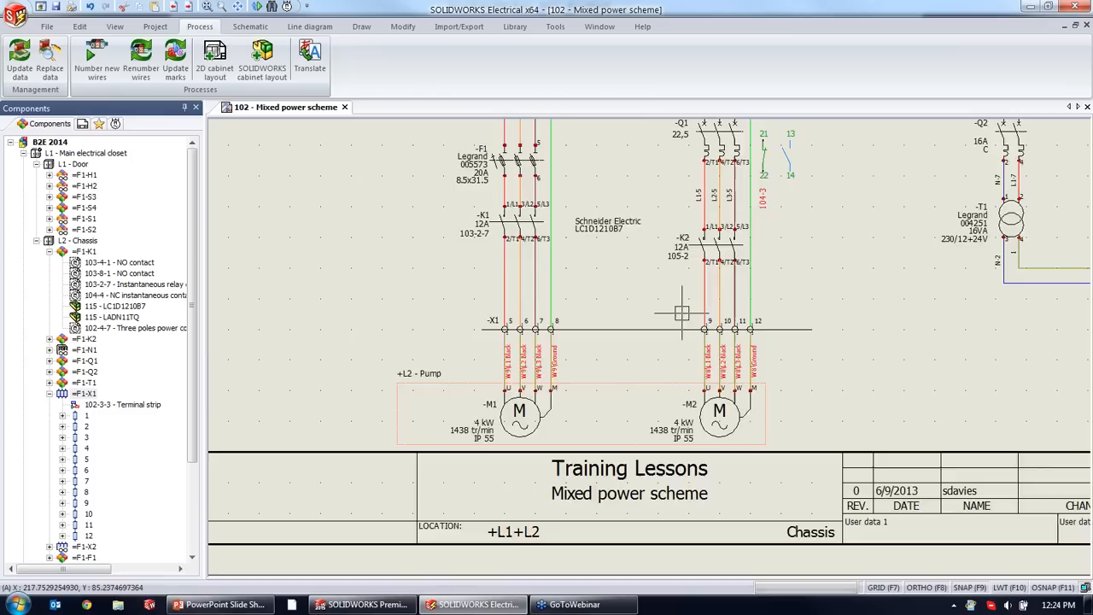
pyautogui.scroll(-1, 643, 257)
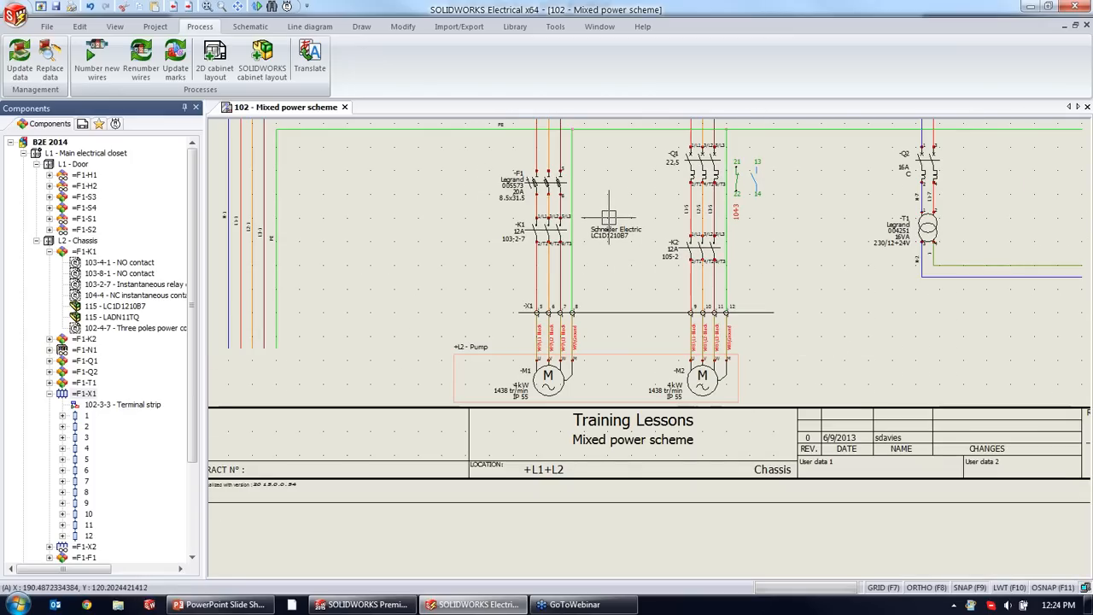
pyautogui.scroll(1, 608, 218)
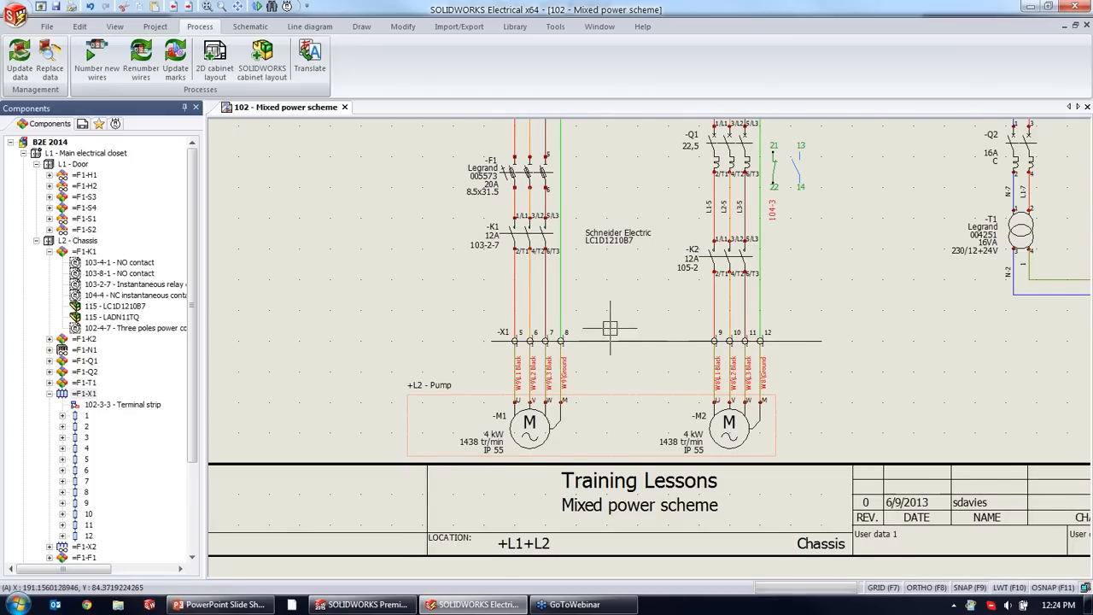
# Number the new wires without modifying the existing wire numbers.
pyautogui.moveTo(620, 354); pyautogui.dragTo(620, 358, button='middle')
pyautogui.scroll(-1, 588, 290)
pyautogui.moveTo(593, 309); pyautogui.dragTo(598, 390, button='middle')
pyautogui.scroll(1, 594, 376)
pyautogui.scroll(1, 584, 312)
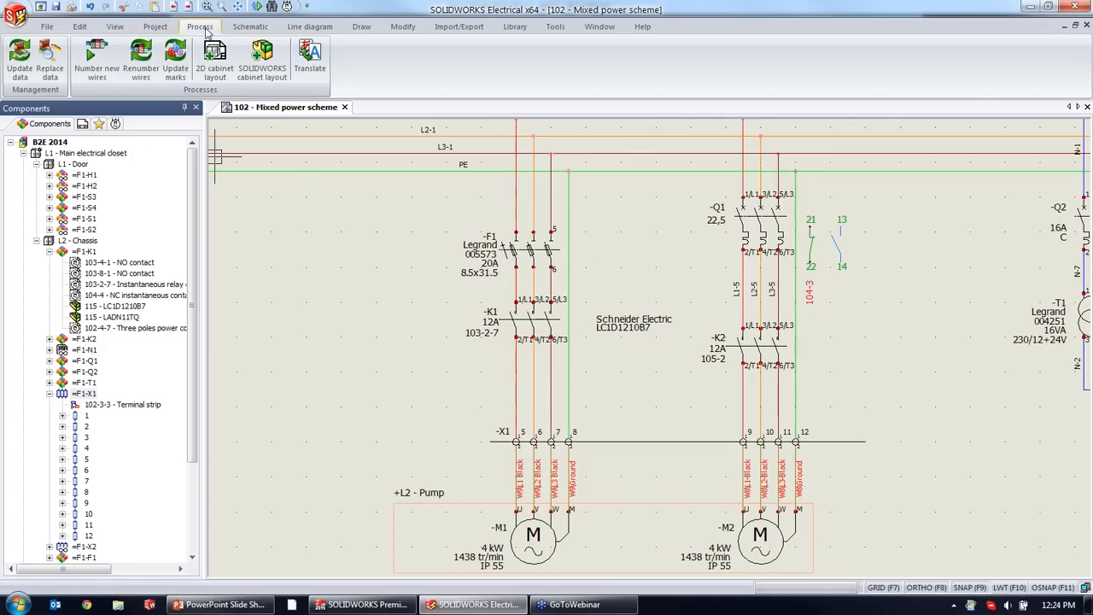
pyautogui.click(96, 61)
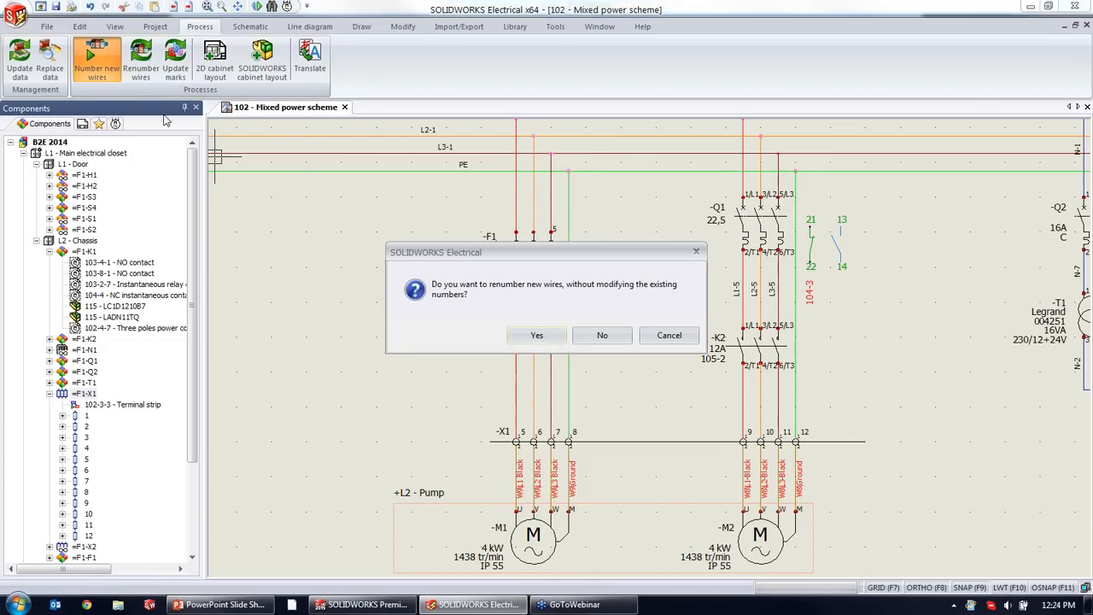
pyautogui.click(536, 335)
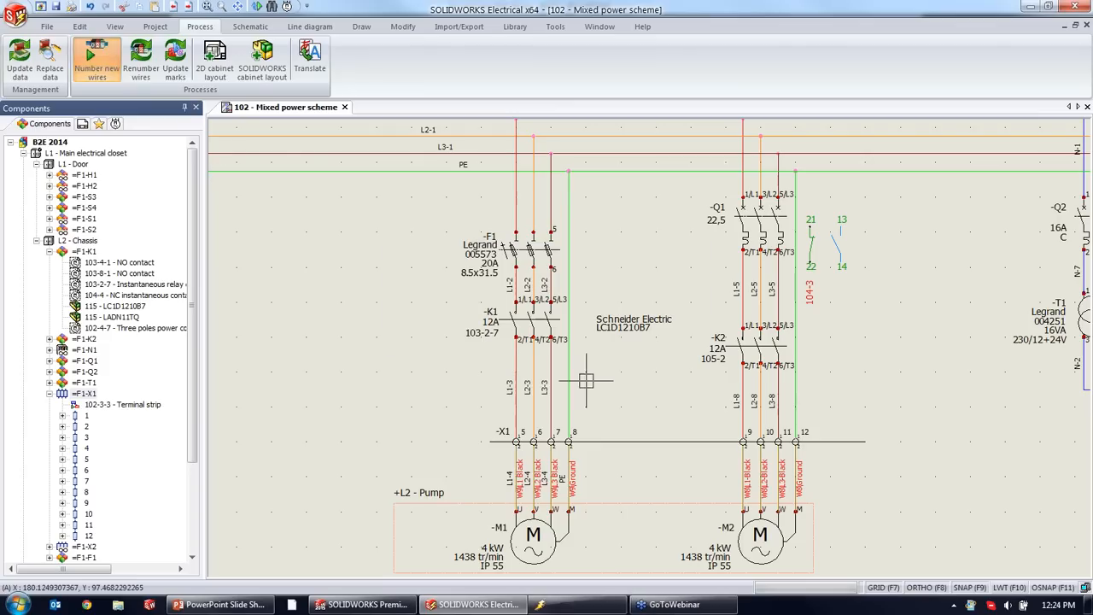
# Examine the wire numbers along the -F1/-K1 and -Q1/-K2 motor circuits on the mixed power scheme.
pyautogui.scroll(1, 578, 392)
pyautogui.scroll(2, 503, 410)
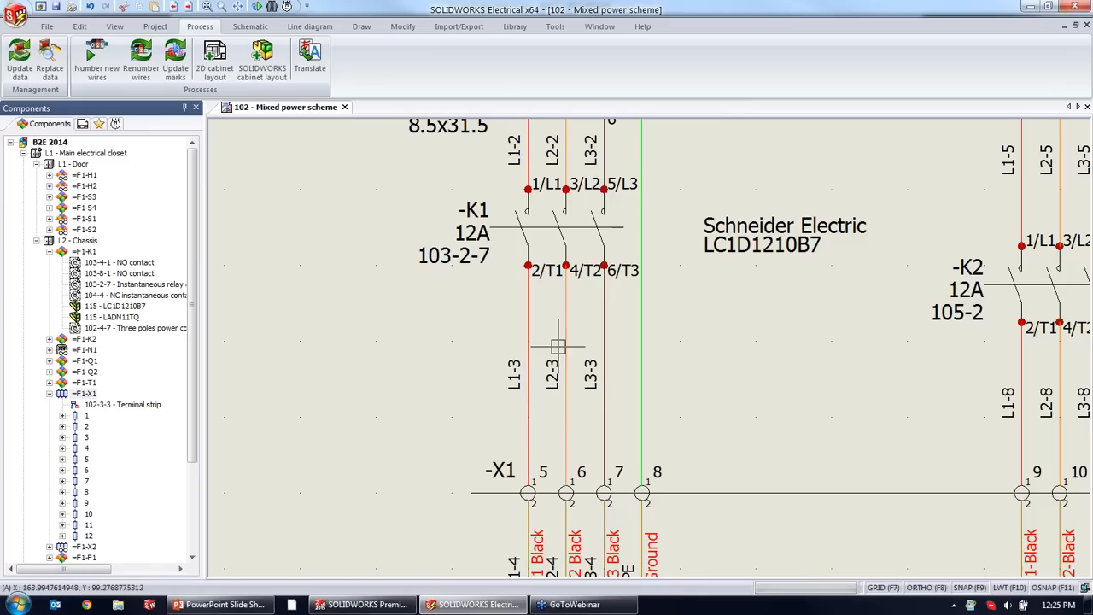
pyautogui.moveTo(453, 193); pyautogui.dragTo(417, 419, button='middle')
pyautogui.scroll(-1, 418, 419)
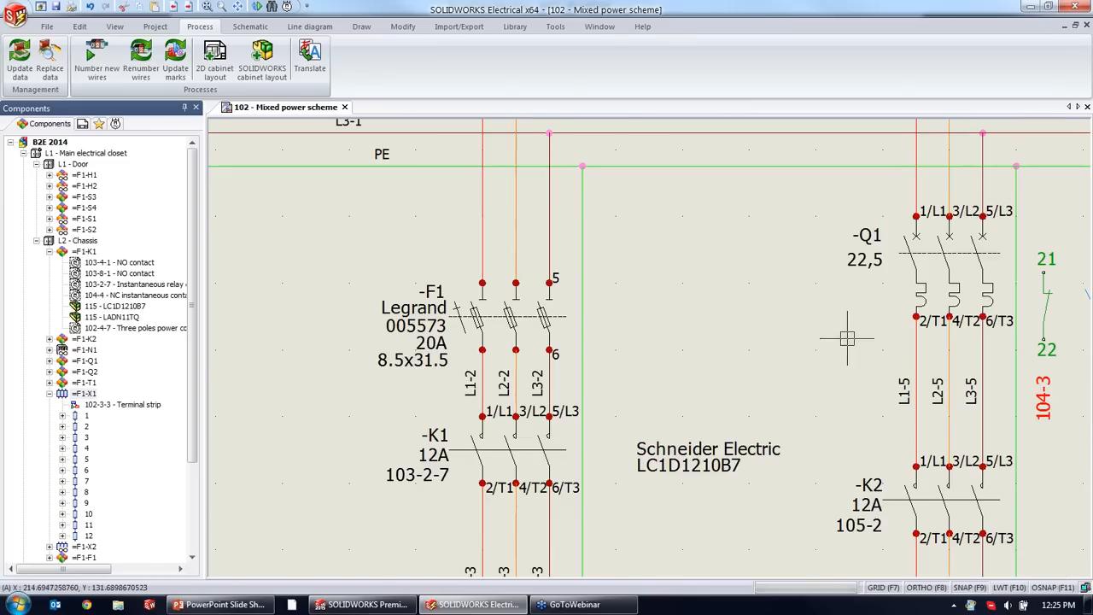
pyautogui.scroll(-3, 709, 354)
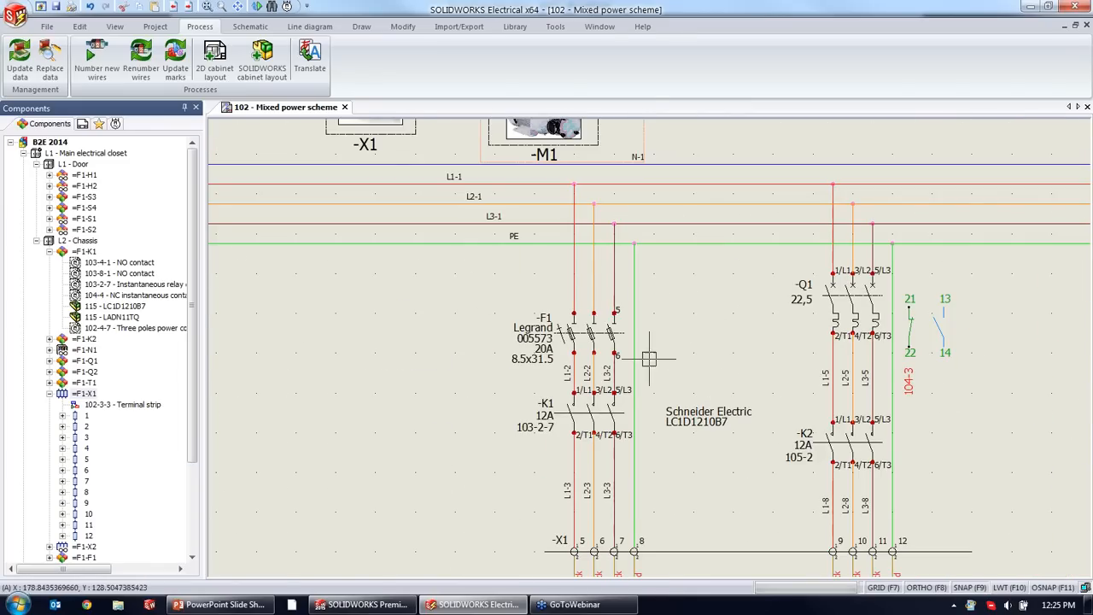
pyautogui.scroll(-2, 933, 427)
# Examine the two wires leaving transformer -T1 terminals 3 and 4 up to their open ends.
pyautogui.moveTo(880, 414); pyautogui.dragTo(717, 368, button='middle')
pyautogui.scroll(2, 761, 363)
pyautogui.scroll(1, 766, 342)
pyautogui.scroll(1, 727, 320)
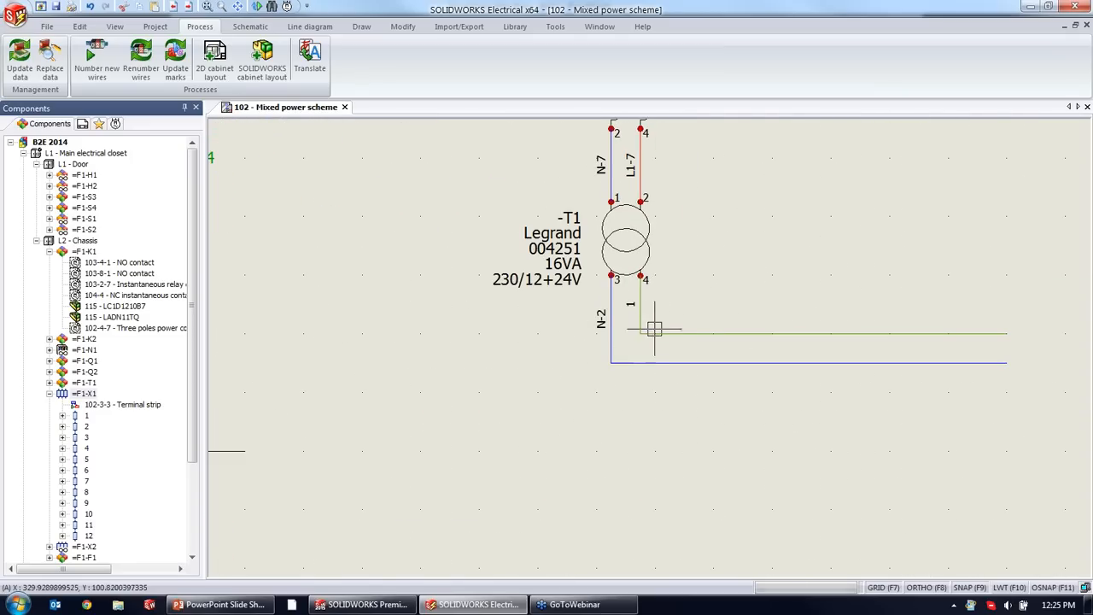
pyautogui.scroll(-1, 649, 316)
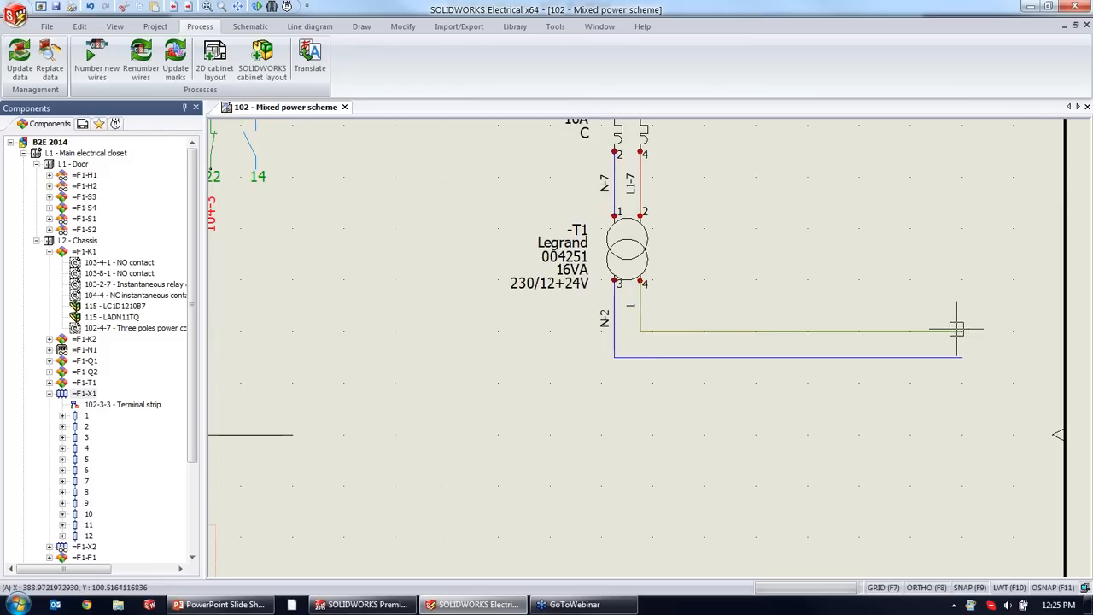
pyautogui.scroll(-1, 977, 340)
pyautogui.scroll(-1, 985, 357)
pyautogui.moveTo(928, 357); pyautogui.dragTo(736, 350, button='middle')
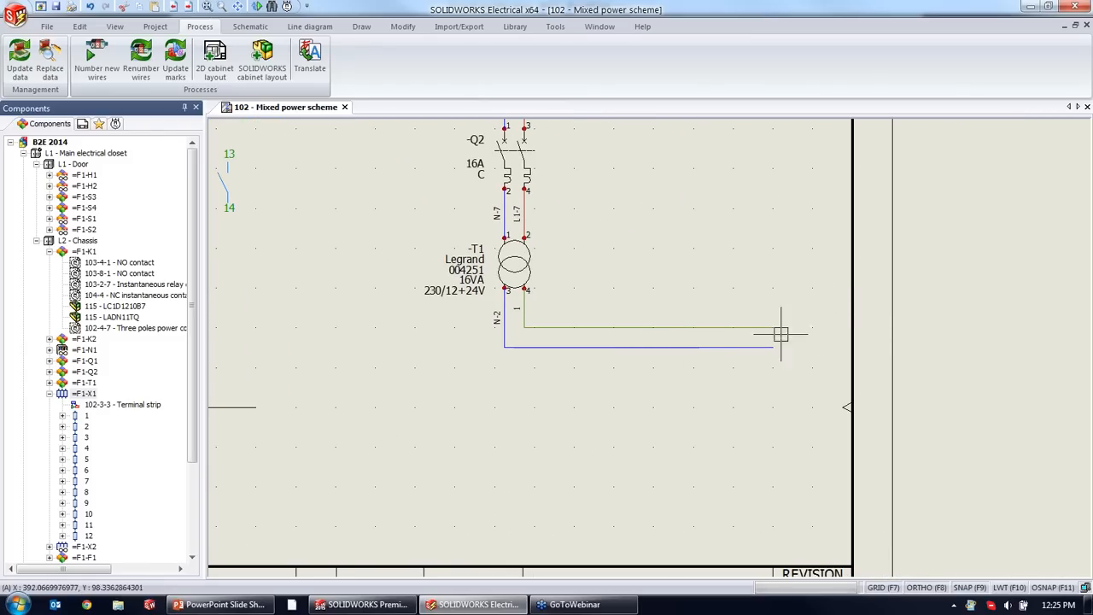
pyautogui.moveTo(776, 332); pyautogui.dragTo(720, 328, button='middle')
pyautogui.scroll(-1, 600, 353)
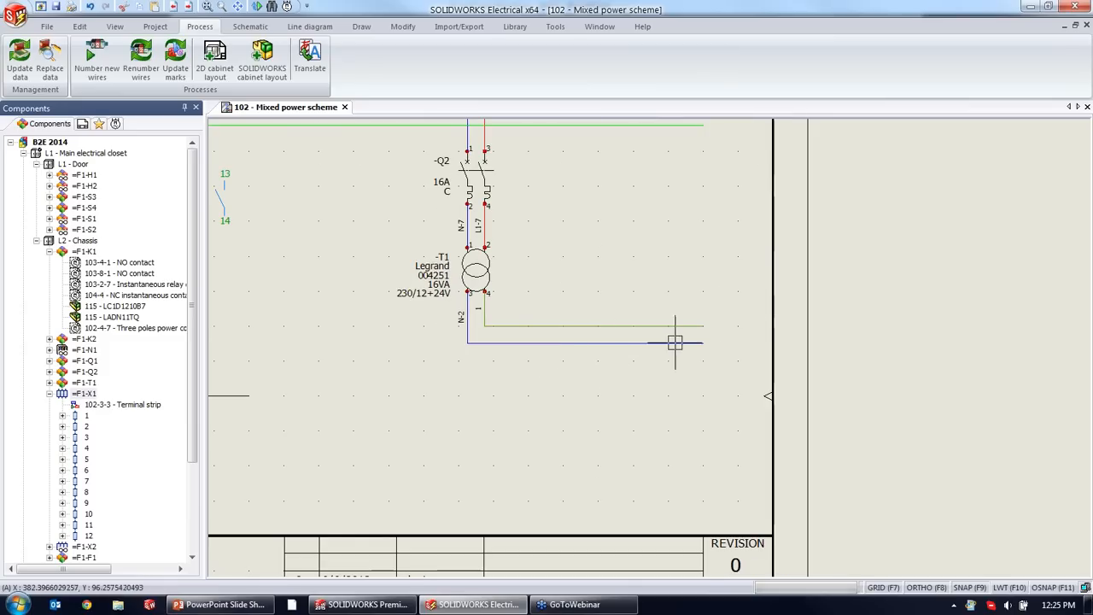
# Open 103 - Electrical control scheme and examine its supply wires and the -K1 coil circuit.
pyautogui.click(82, 125)
pyautogui.doubleClick(106, 207)
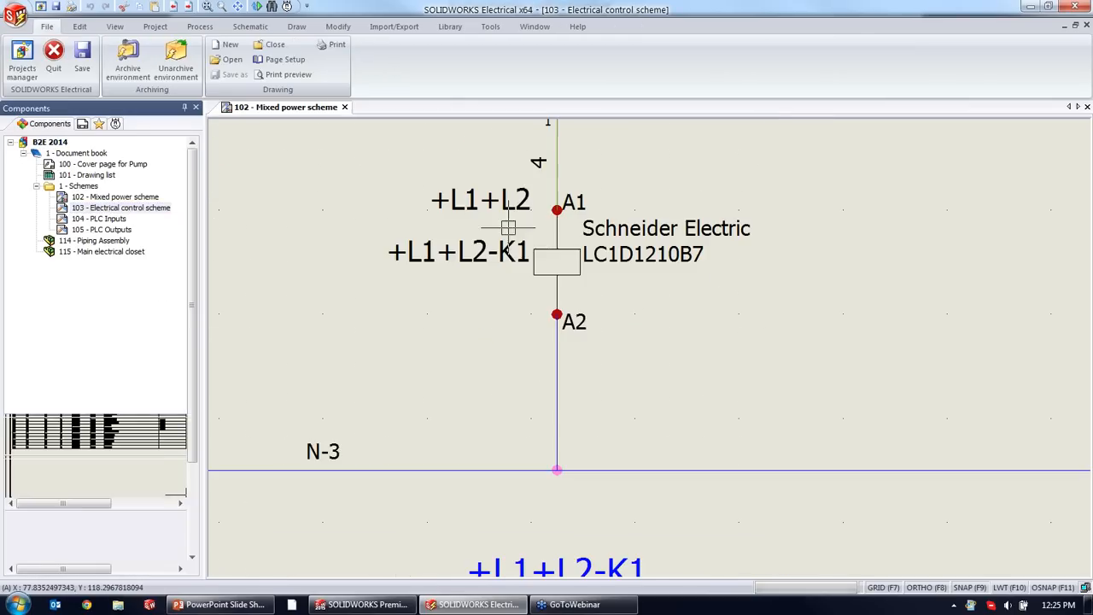
pyautogui.scroll(-5, 512, 239)
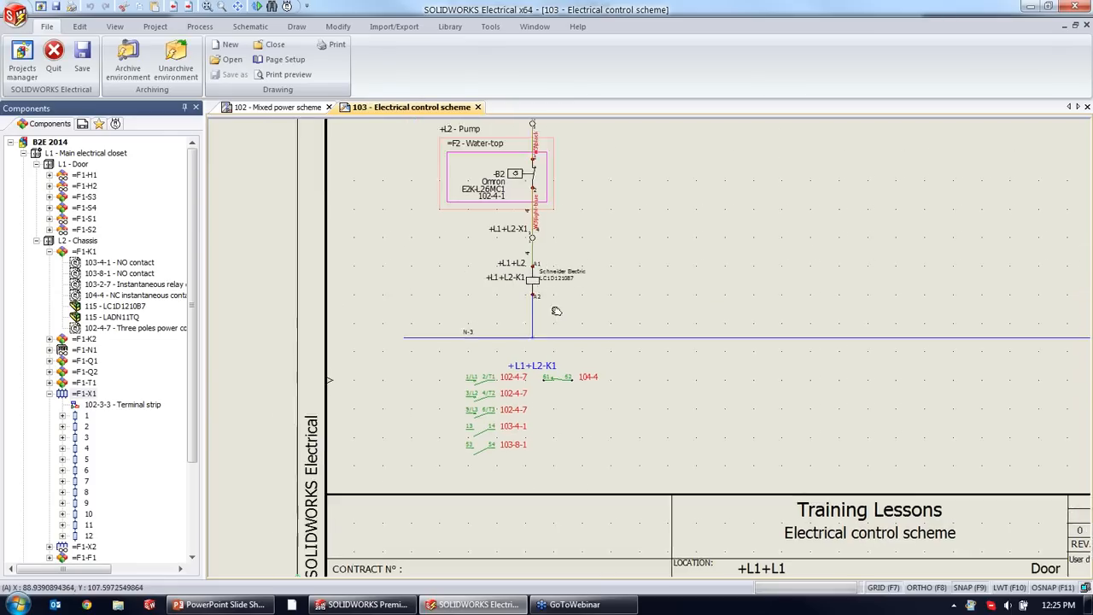
pyautogui.scroll(-1, 531, 275)
pyautogui.moveTo(531, 275); pyautogui.dragTo(567, 433, button='middle')
pyautogui.moveTo(533, 228); pyautogui.dragTo(573, 356, button='middle')
pyautogui.scroll(3, 542, 175)
pyautogui.scroll(-5, 513, 354)
pyautogui.moveTo(501, 382); pyautogui.dragTo(499, 173, button='middle')
pyautogui.scroll(-1, 498, 205)
pyautogui.scroll(3, 533, 421)
pyautogui.scroll(2, 530, 416)
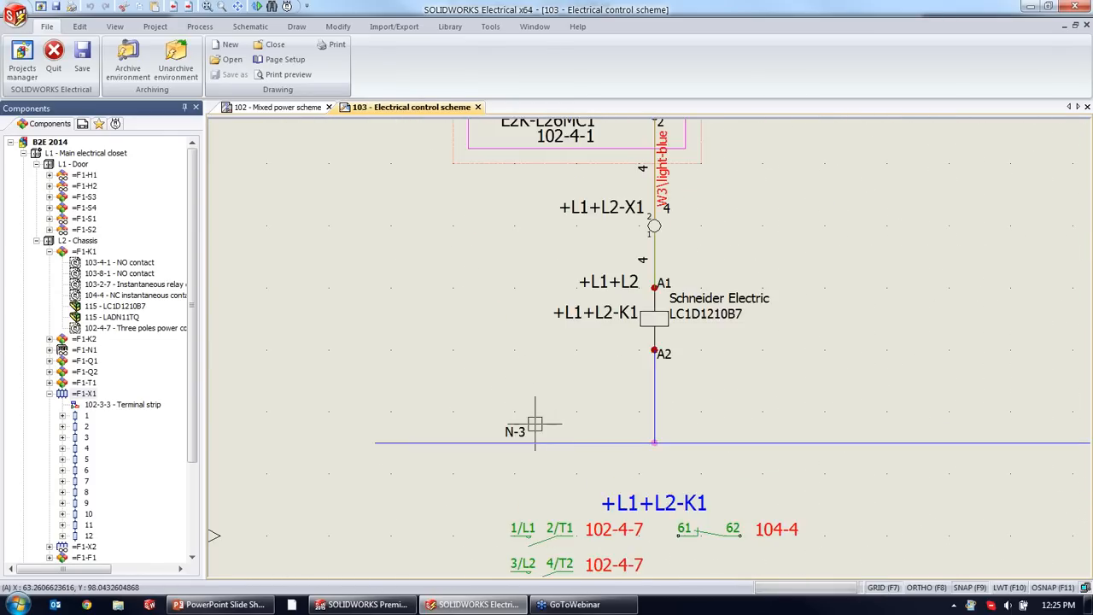
# Return to the mixed power scheme and open the Origin - destination manager.
pyautogui.click(278, 107)
pyautogui.scroll(3, 576, 337)
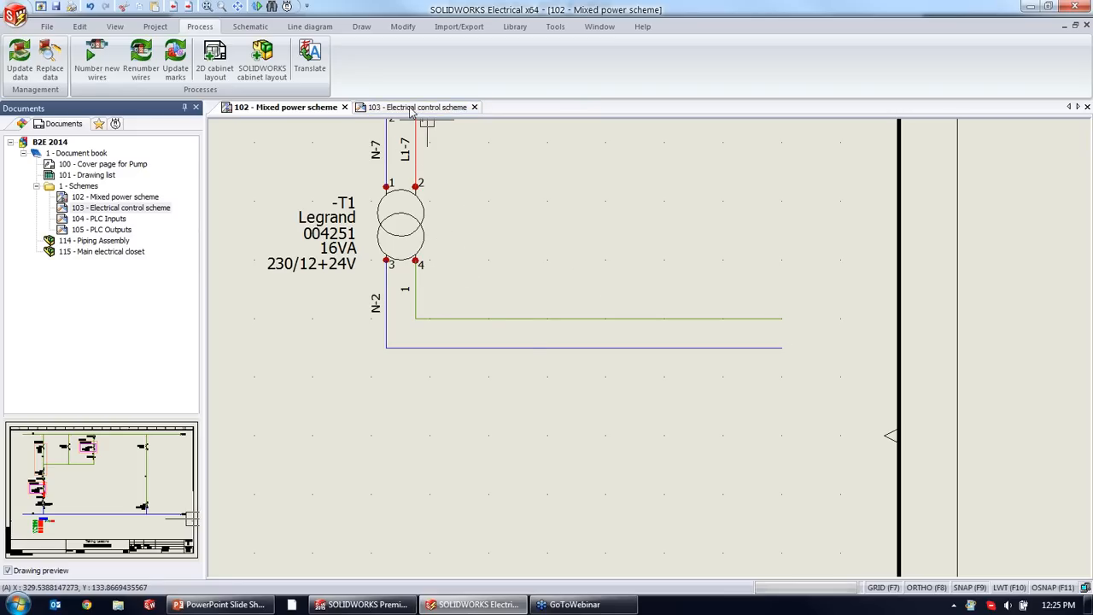
pyautogui.click(246, 27)
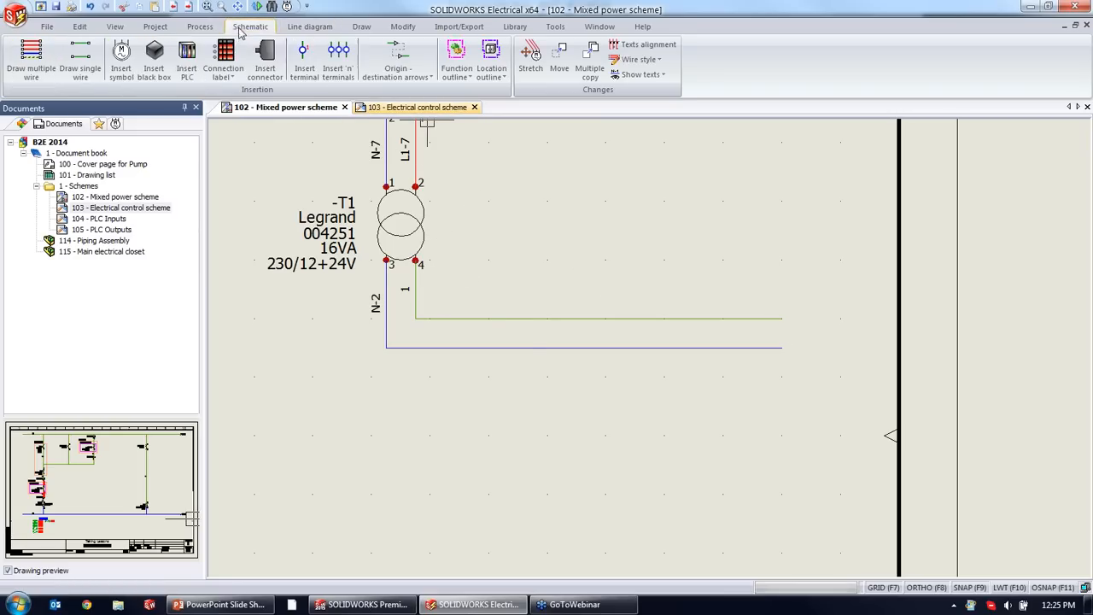
pyautogui.click(394, 55)
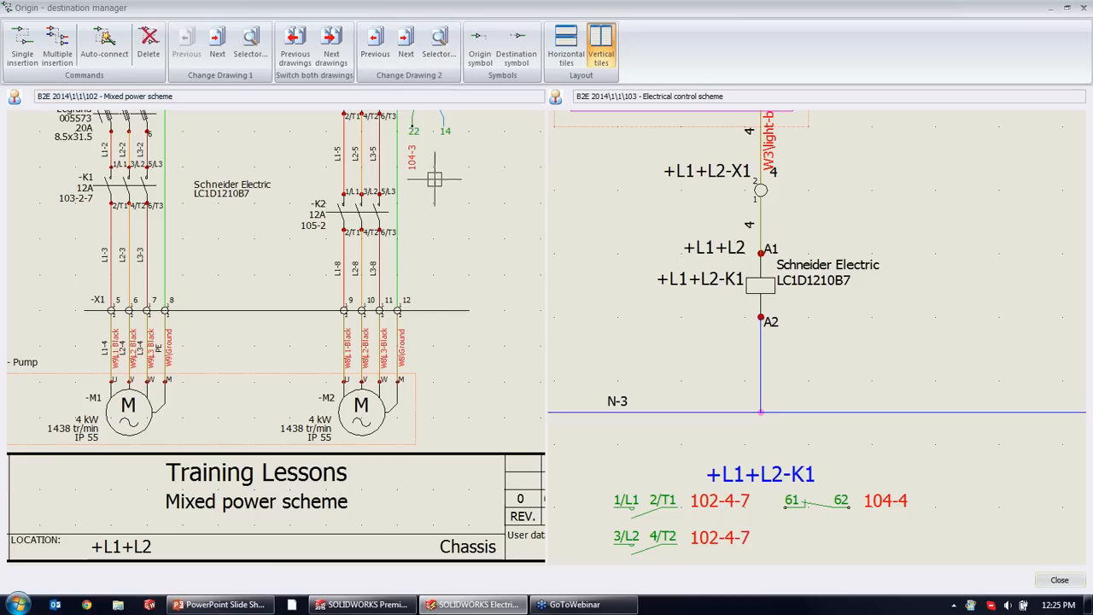
# Link the open end of the -T1 terminal 4 wire to the upper supply wire on scheme 103 using Single insertion.
pyautogui.moveTo(462, 254); pyautogui.dragTo(86, 252, button='middle')
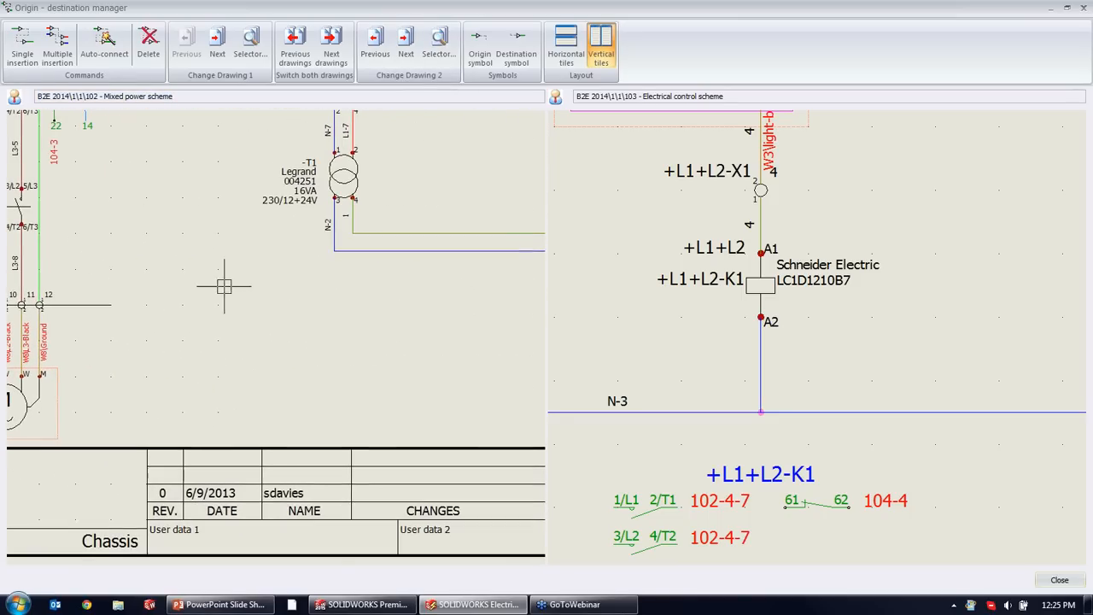
pyautogui.moveTo(387, 305); pyautogui.dragTo(214, 358, button='middle')
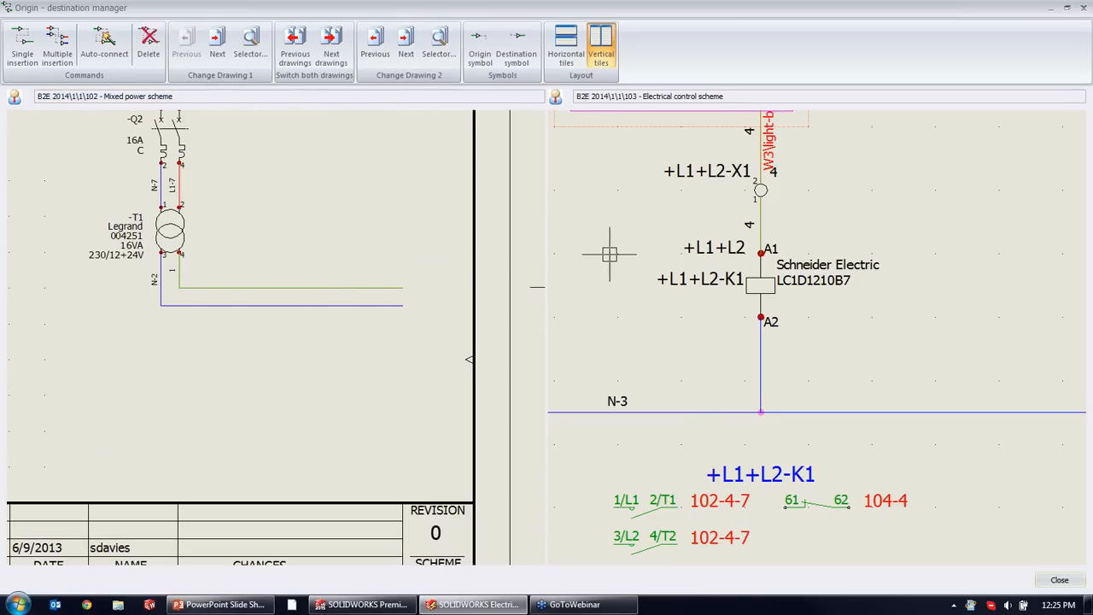
pyautogui.scroll(-5, 653, 294)
pyautogui.scroll(-4, 638, 293)
pyautogui.moveTo(643, 283); pyautogui.dragTo(649, 283, button='middle')
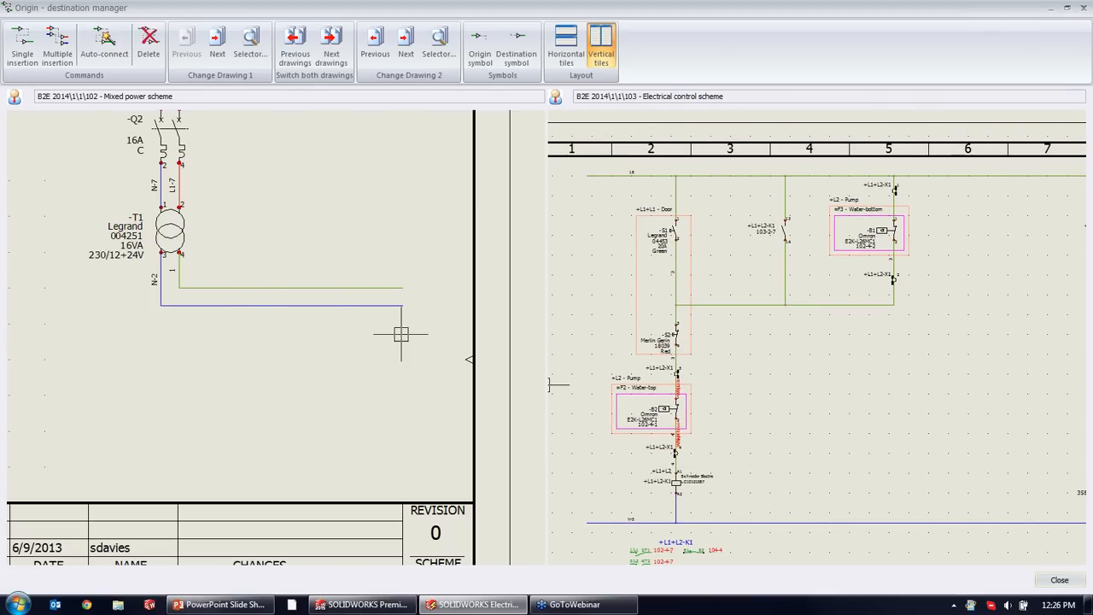
pyautogui.click(23, 47)
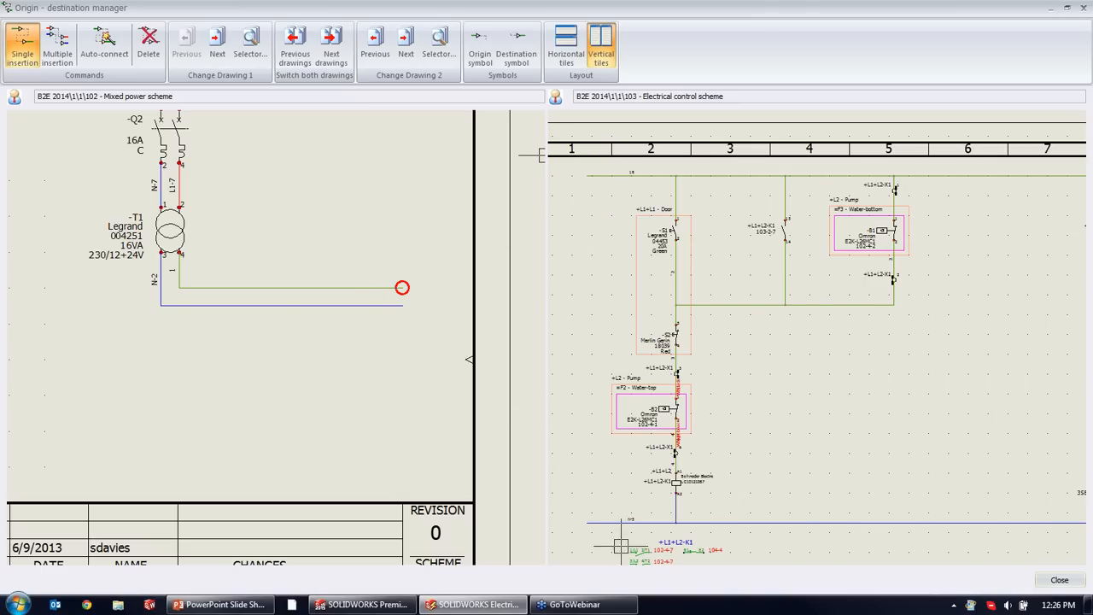
pyautogui.click(589, 176)
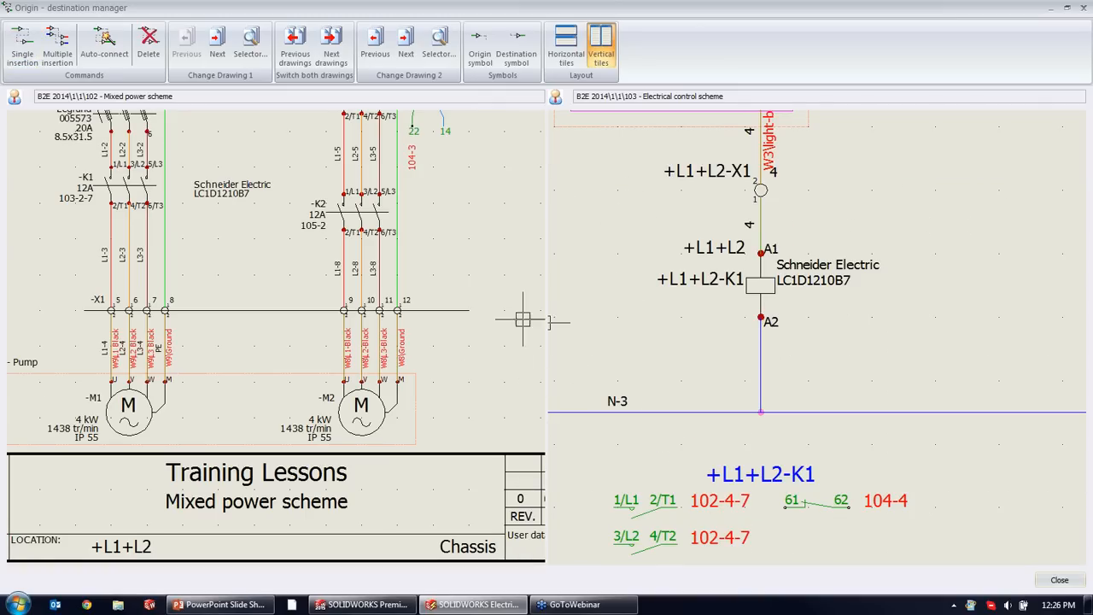
# Examine the origin and destination arrows inserted on schemes 102 and 103.
pyautogui.scroll(-5, 445, 266)
pyautogui.moveTo(449, 264); pyautogui.dragTo(184, 274, button='middle')
pyautogui.scroll(5, 420, 282)
pyautogui.scroll(2, 422, 282)
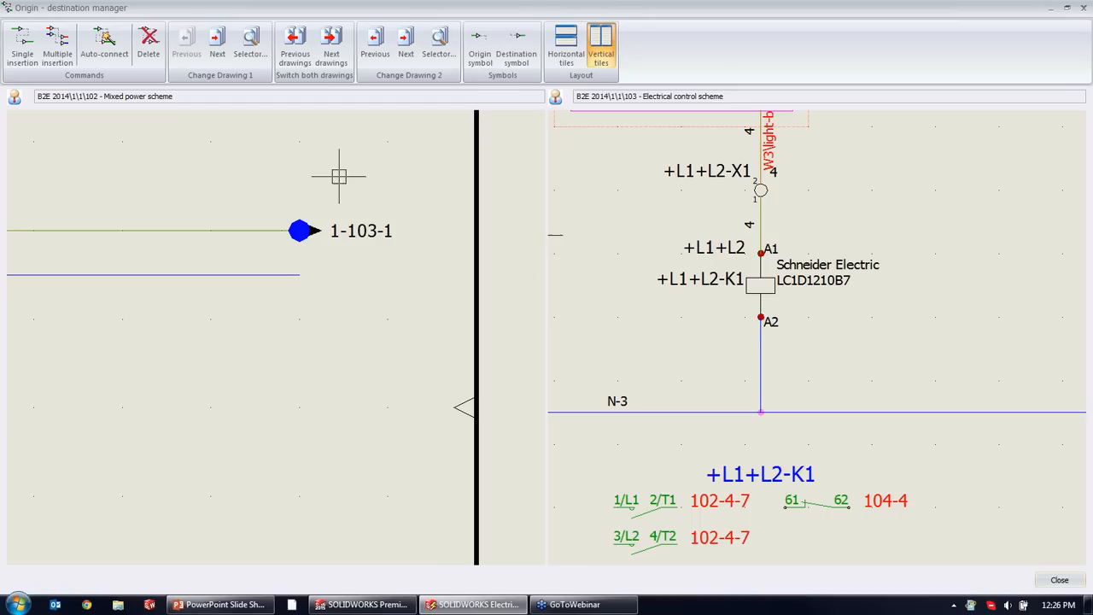
pyautogui.scroll(-3, 592, 263)
pyautogui.moveTo(611, 283)
pyautogui.mouseDown(button='middle')
pyautogui.moveTo(684, 522)
pyautogui.moveTo(510, 367)
pyautogui.mouseUp(button='middle')
pyautogui.moveTo(989, 554)
pyautogui.mouseDown(button='middle')
pyautogui.moveTo(1004, 586)
pyautogui.moveTo(903, 516)
pyautogui.moveTo(634, 244)
pyautogui.moveTo(648, 362)
pyautogui.mouseUp(button='middle')
pyautogui.scroll(-1, 902, 516)
pyautogui.moveTo(874, 440)
pyautogui.mouseDown(button='middle')
pyautogui.moveTo(891, 496)
pyautogui.moveTo(876, 468)
pyautogui.moveTo(735, 362)
pyautogui.moveTo(1021, 523)
pyautogui.mouseUp(button='middle')
pyautogui.scroll(-2, 863, 453)
pyautogui.scroll(-4, 735, 362)
pyautogui.scroll(-1, 735, 362)
pyautogui.scroll(5, 768, 272)
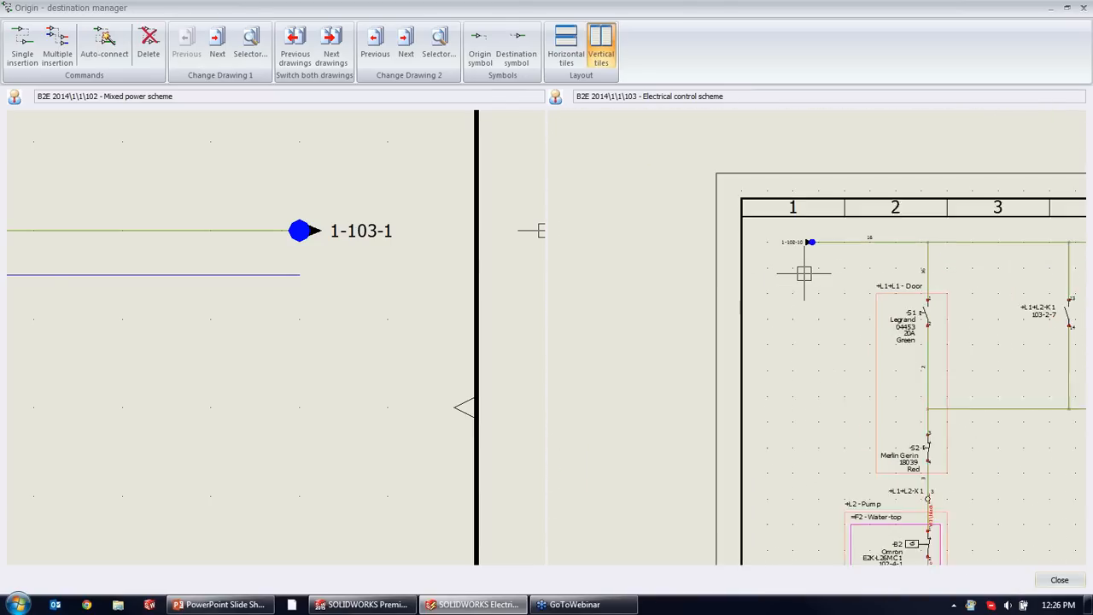
# Link the open end of the -T1 terminal 3 wire to the N-3 wire on scheme 103 using Single insertion, and close the manager.
pyautogui.moveTo(792, 349); pyautogui.dragTo(776, 263, button='middle')
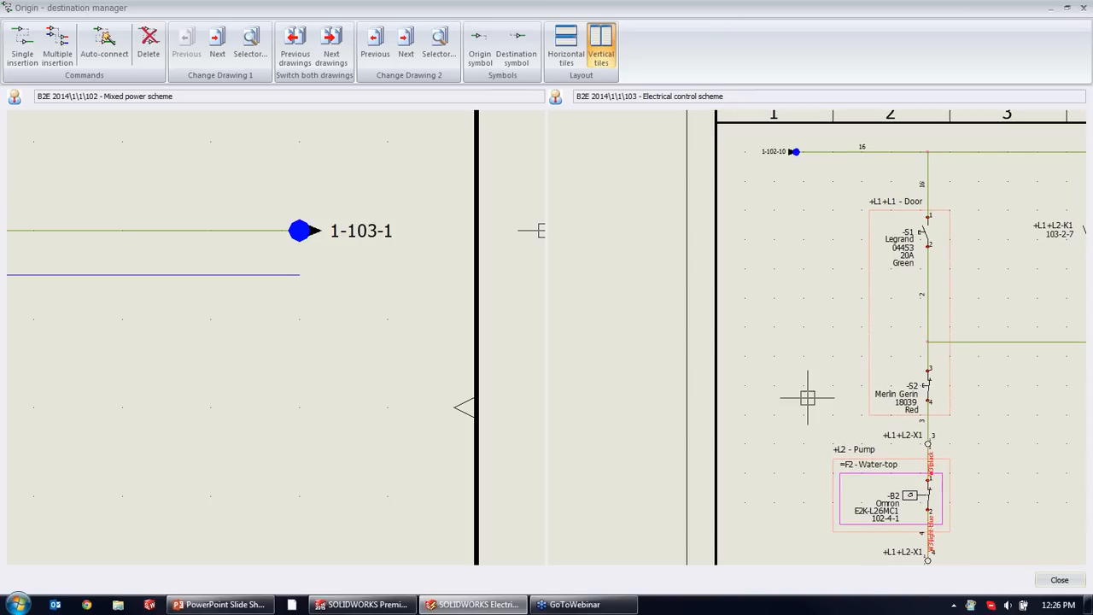
pyautogui.moveTo(837, 362); pyautogui.dragTo(828, 287, button='middle')
pyautogui.moveTo(781, 501); pyautogui.dragTo(769, 388, button='middle')
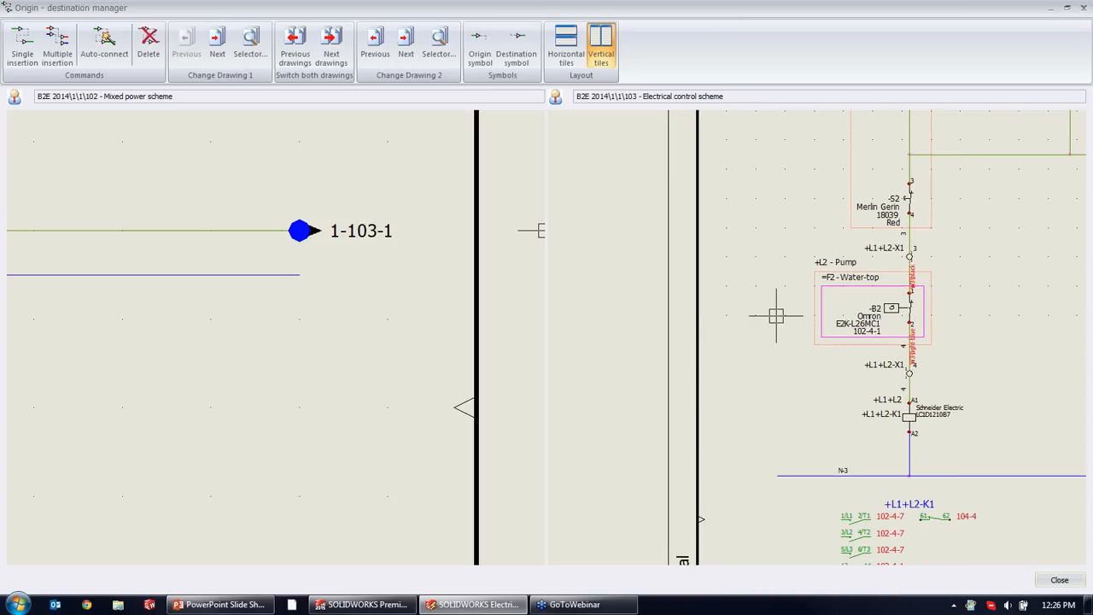
pyautogui.click(23, 43)
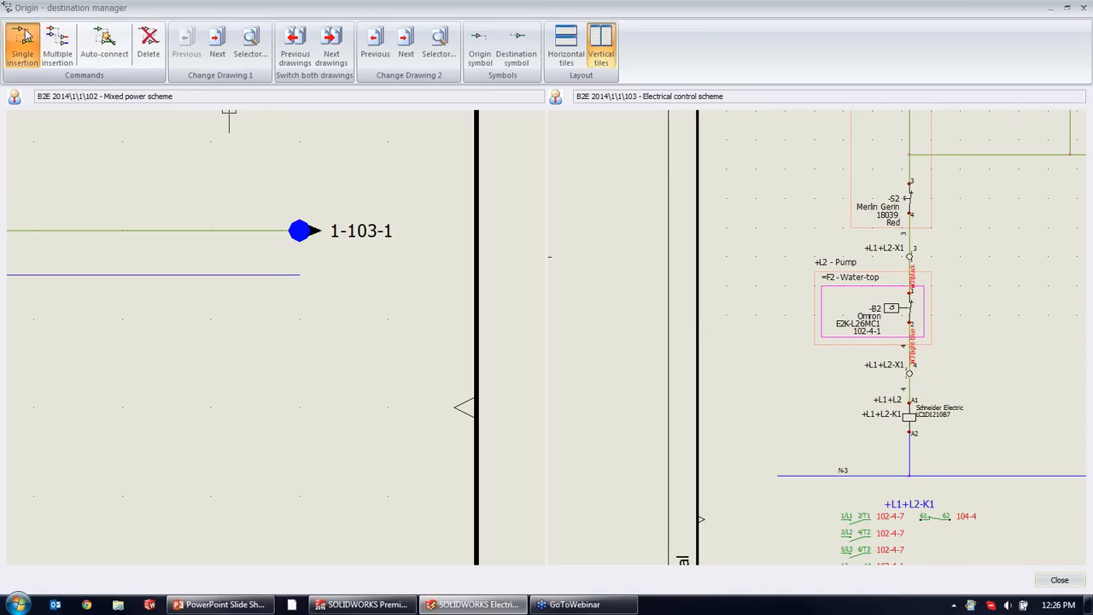
pyautogui.click(297, 274)
pyautogui.scroll(-3, 794, 462)
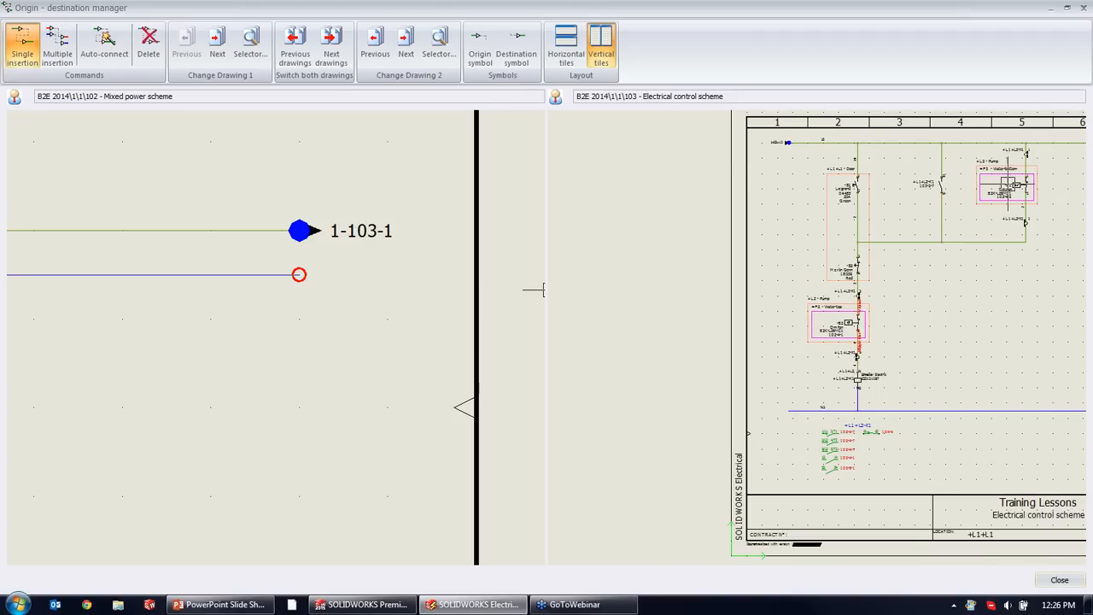
pyautogui.click(788, 411)
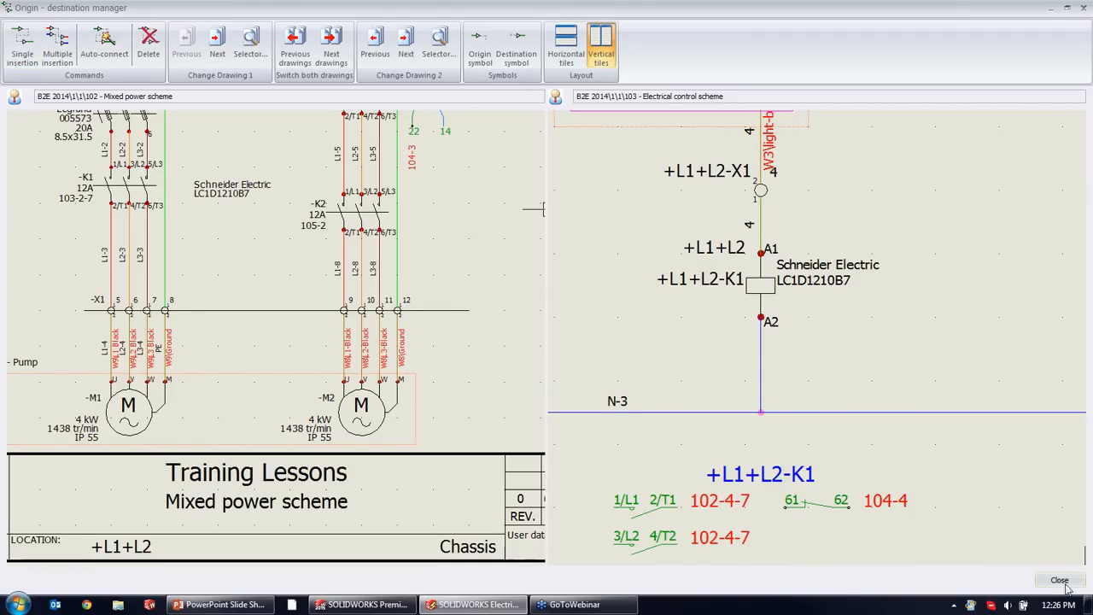
pyautogui.click(1058, 580)
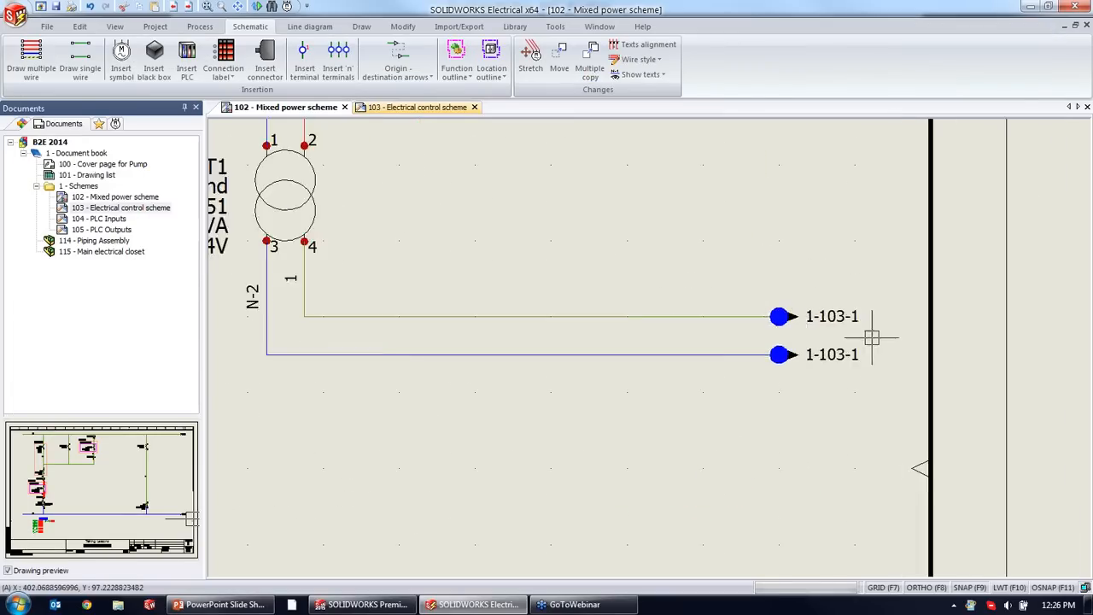
# Follow the upper wire's origin and destination cross-references back and forth between schemes 102 and 103.
pyautogui.scroll(2, 815, 318)
pyautogui.doubleClick(799, 303)
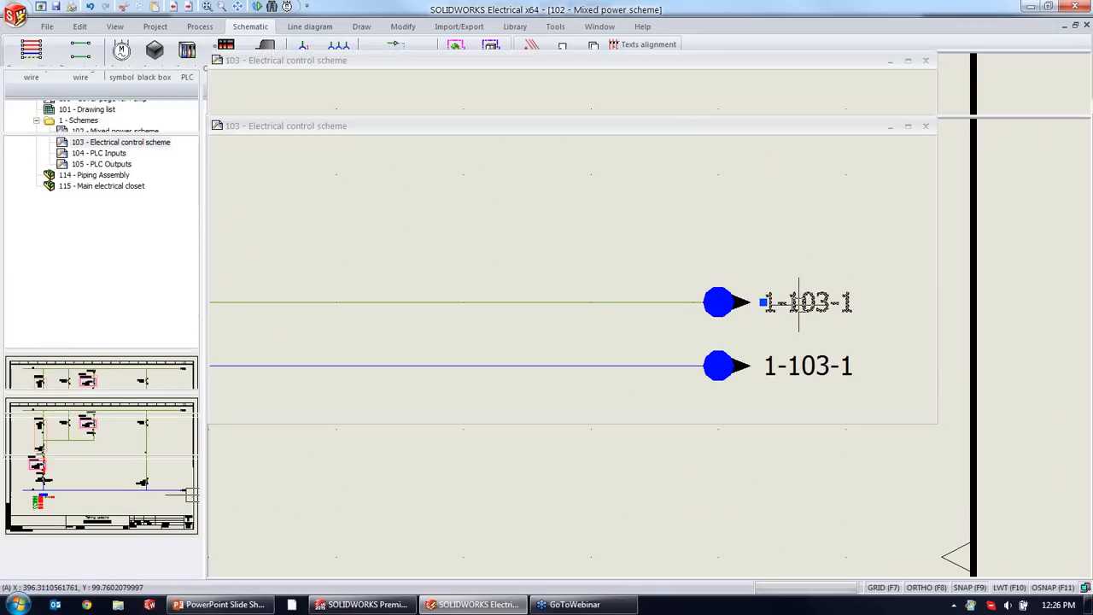
pyautogui.scroll(-3, 571, 254)
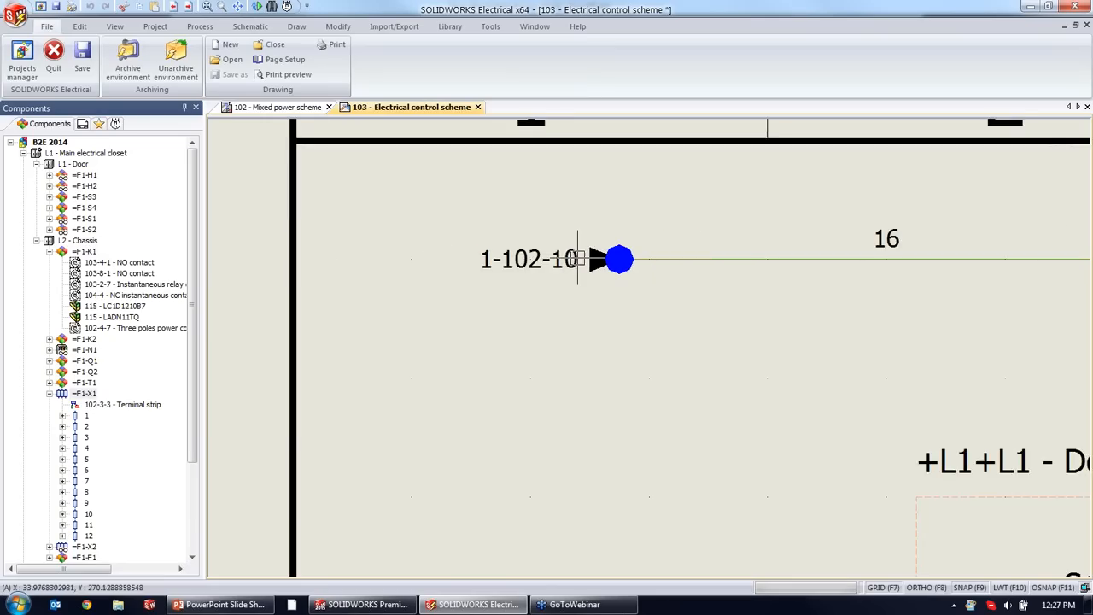
pyautogui.doubleClick(548, 258)
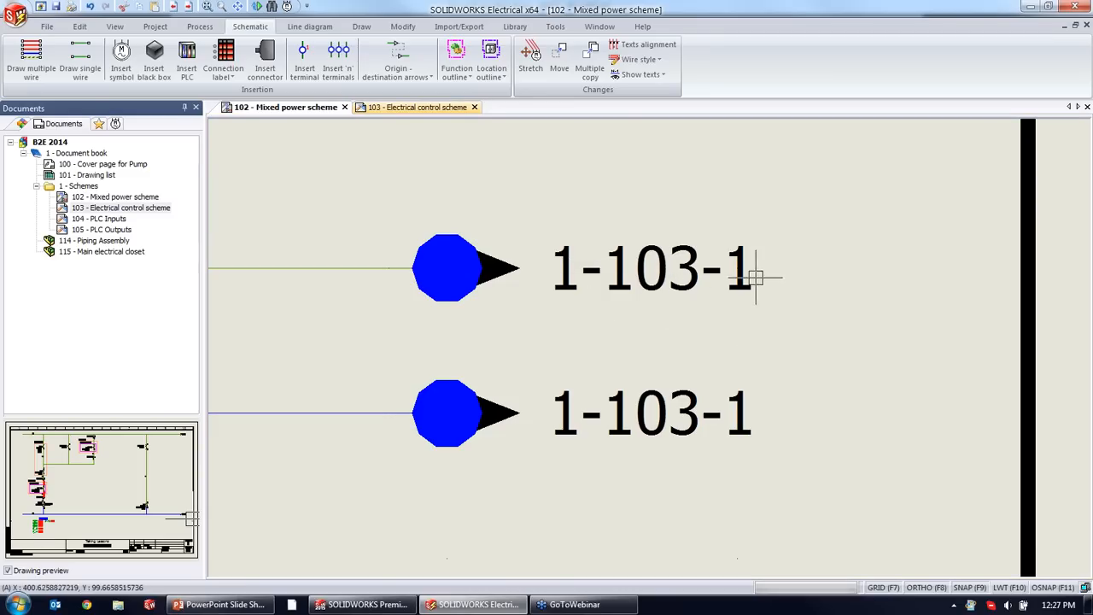
pyautogui.doubleClick(686, 263)
pyautogui.scroll(-5, 624, 270)
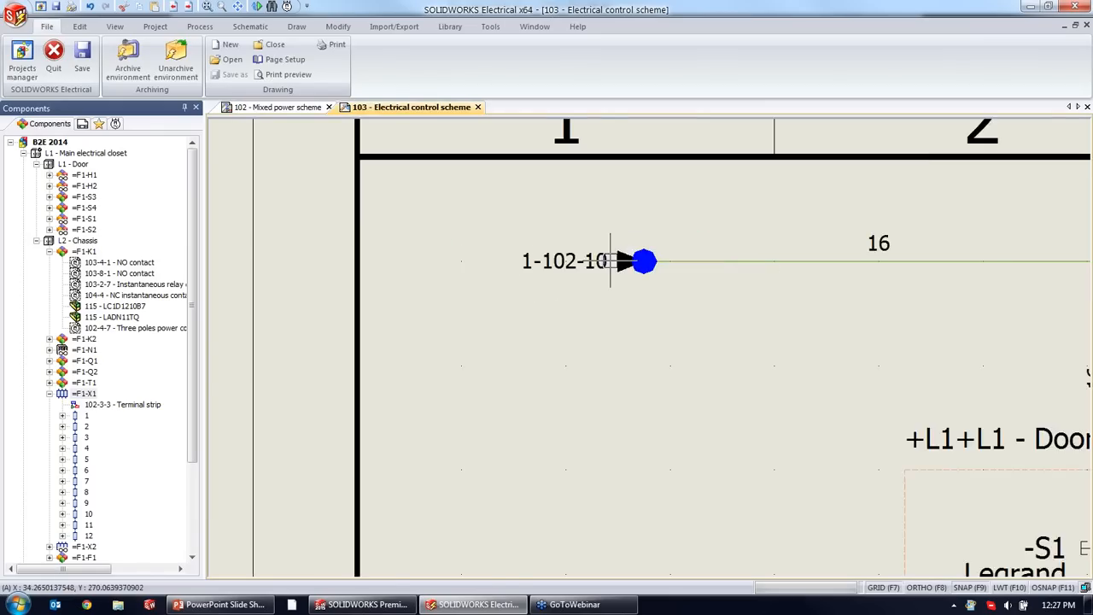
pyautogui.doubleClick(625, 270)
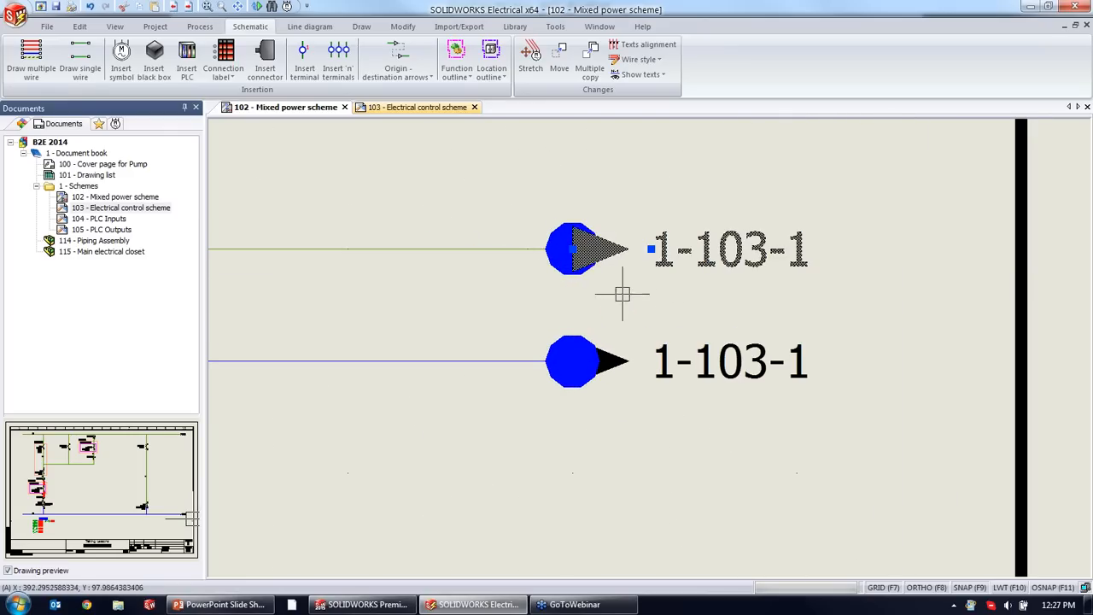
# Compare the wire number at -T1 terminal 4 with the number of its linked wire on scheme 103.
pyautogui.scroll(-3, 618, 284)
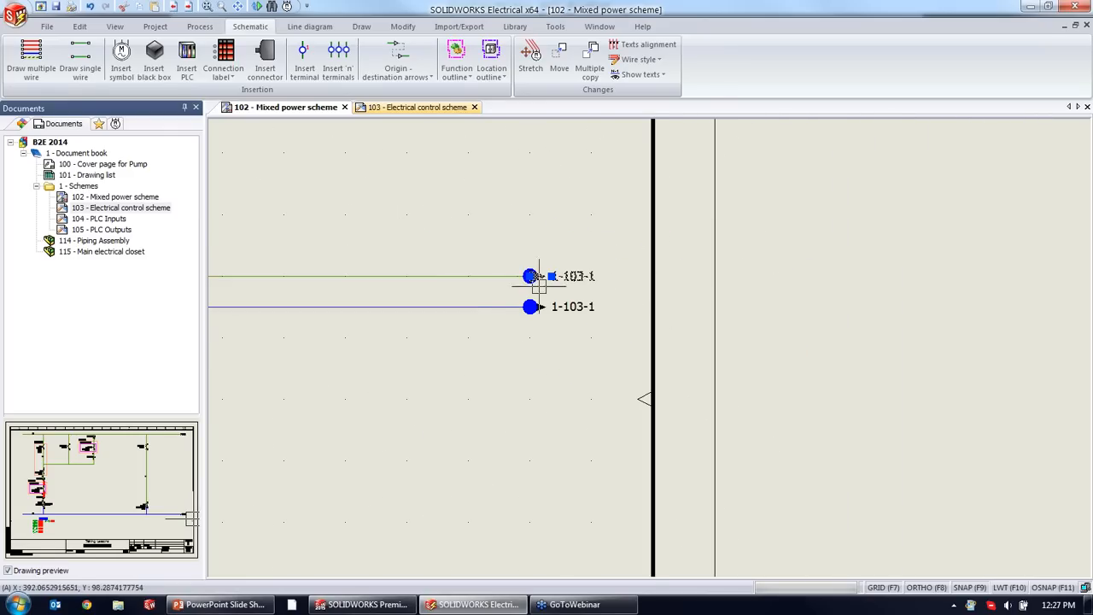
pyautogui.scroll(-3, 470, 370)
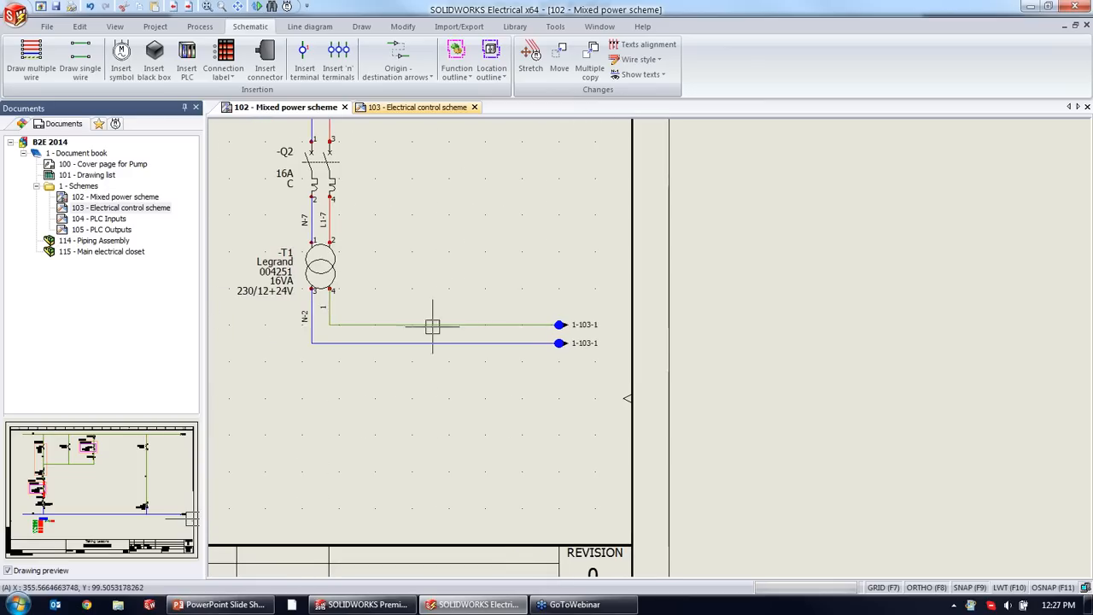
pyautogui.scroll(1, 357, 340)
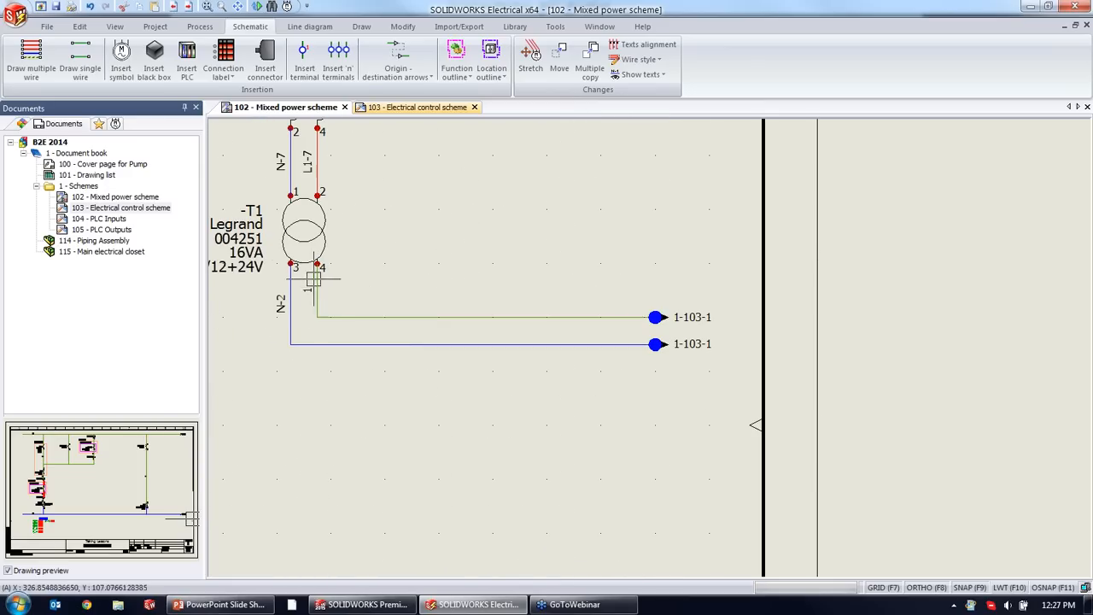
pyautogui.click(418, 110)
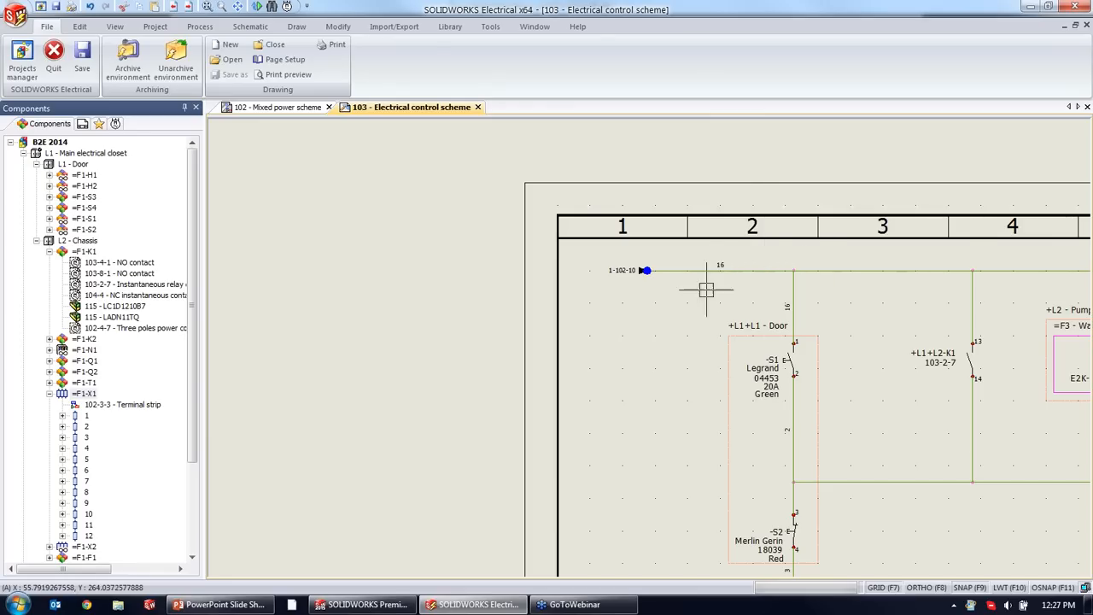
# Solve the equipotential conflict on the upper wire leaving the 1-102-10 arrow on scheme 103 by choosing equipotential 1.
pyautogui.scroll(3, 708, 277)
pyautogui.rightClick(578, 264)
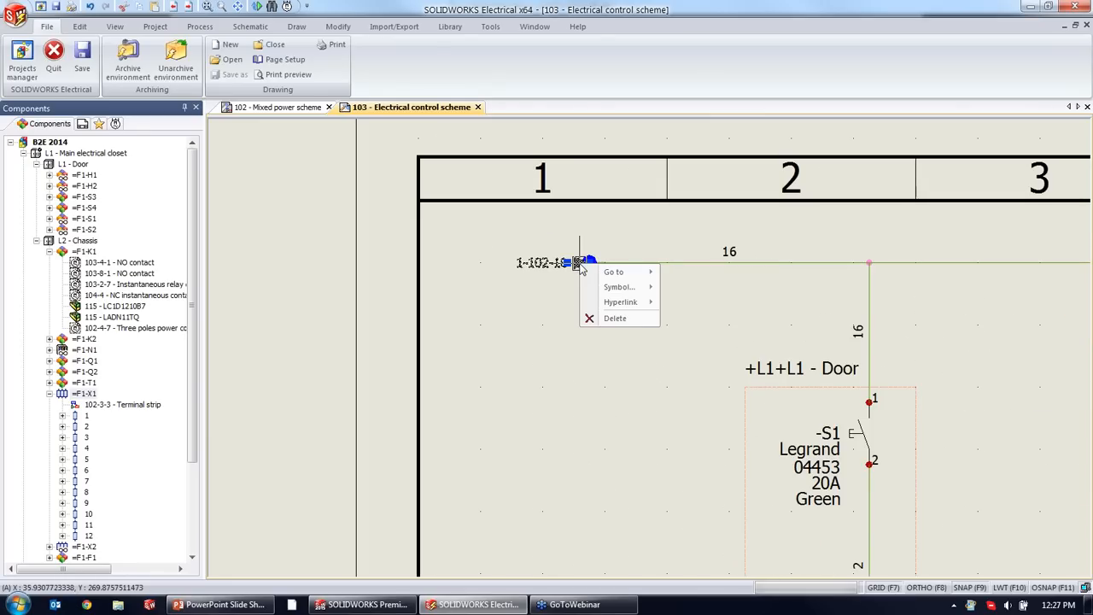
pyautogui.moveTo(587, 271)
pyautogui.click(567, 291)
pyautogui.rightClick(591, 261)
pyautogui.click(575, 282)
pyautogui.click(620, 257)
pyautogui.rightClick(620, 262)
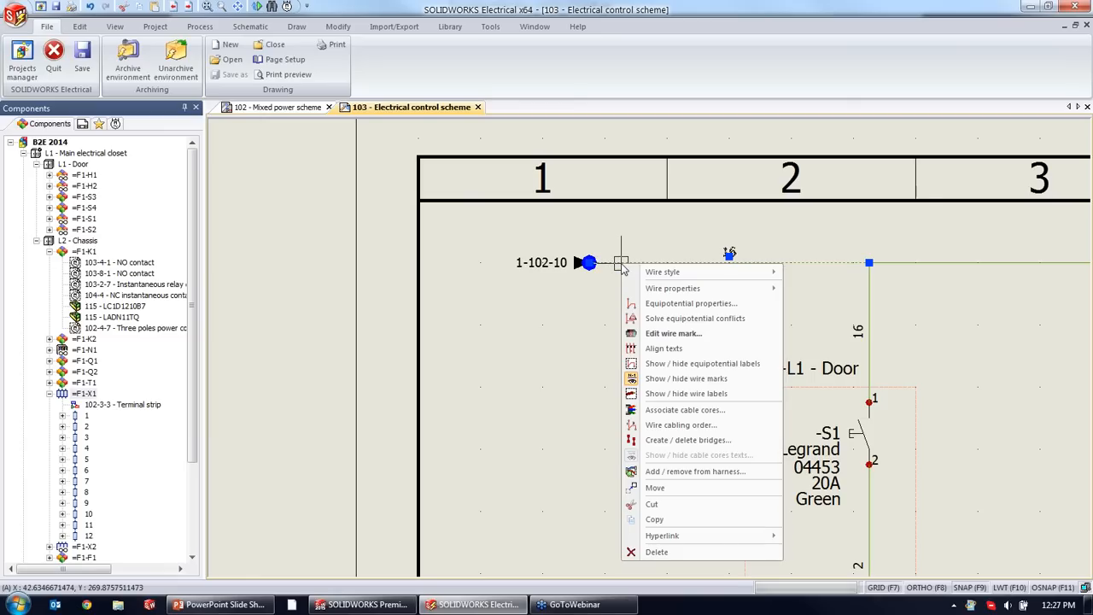
pyautogui.click(673, 318)
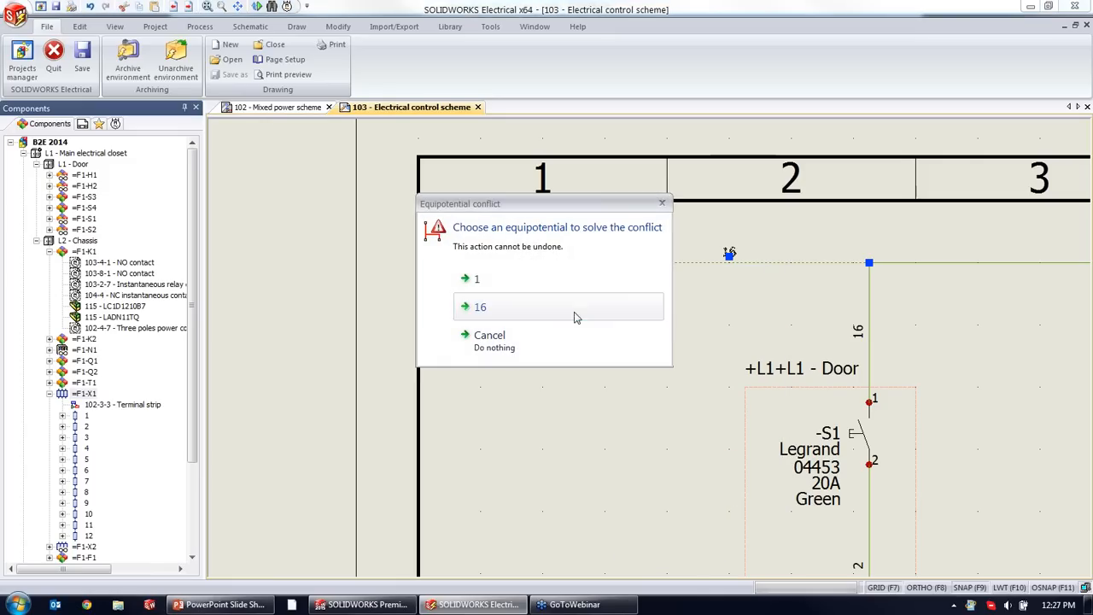
pyautogui.click(486, 283)
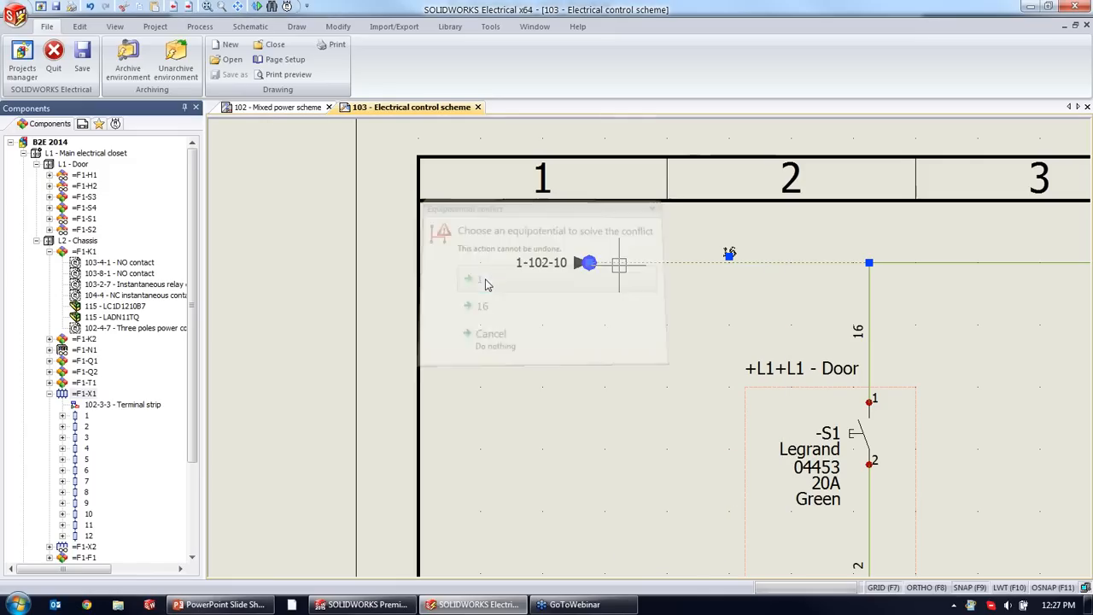
pyautogui.scroll(1, 727, 282)
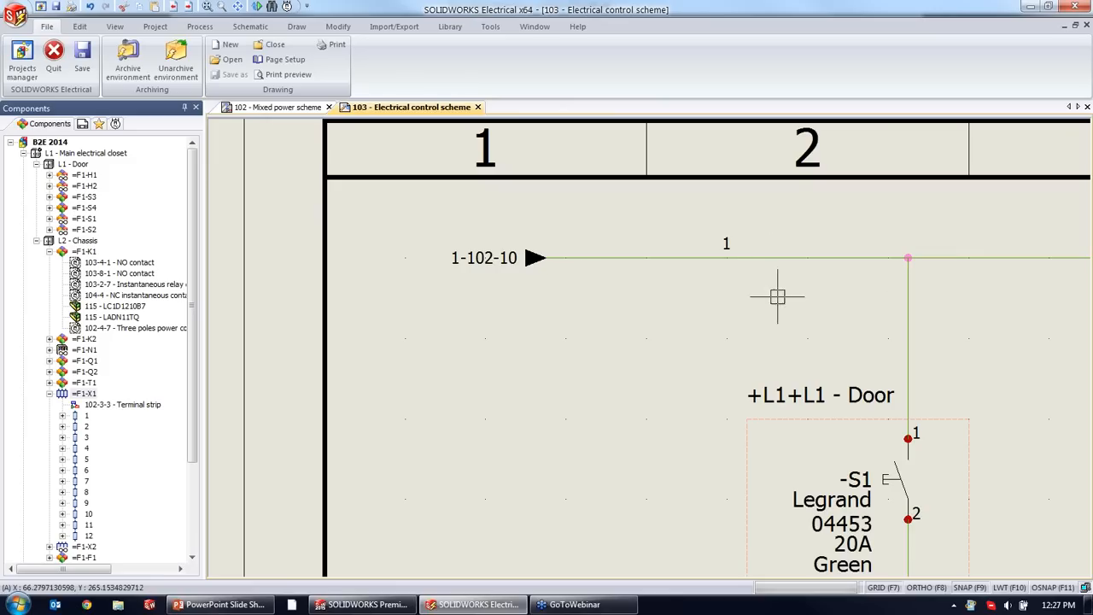
# Solve the lower linked wire's equipotential conflict on scheme 102 with N-2, and check the wire's number on scheme 103.
pyautogui.doubleClick(532, 257)
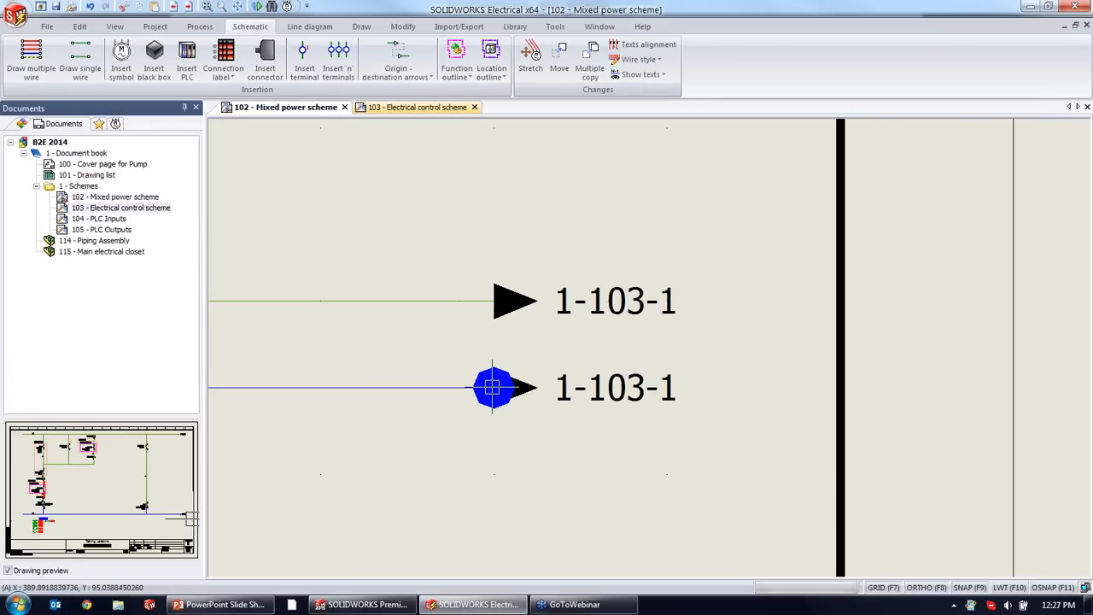
pyautogui.rightClick(444, 389)
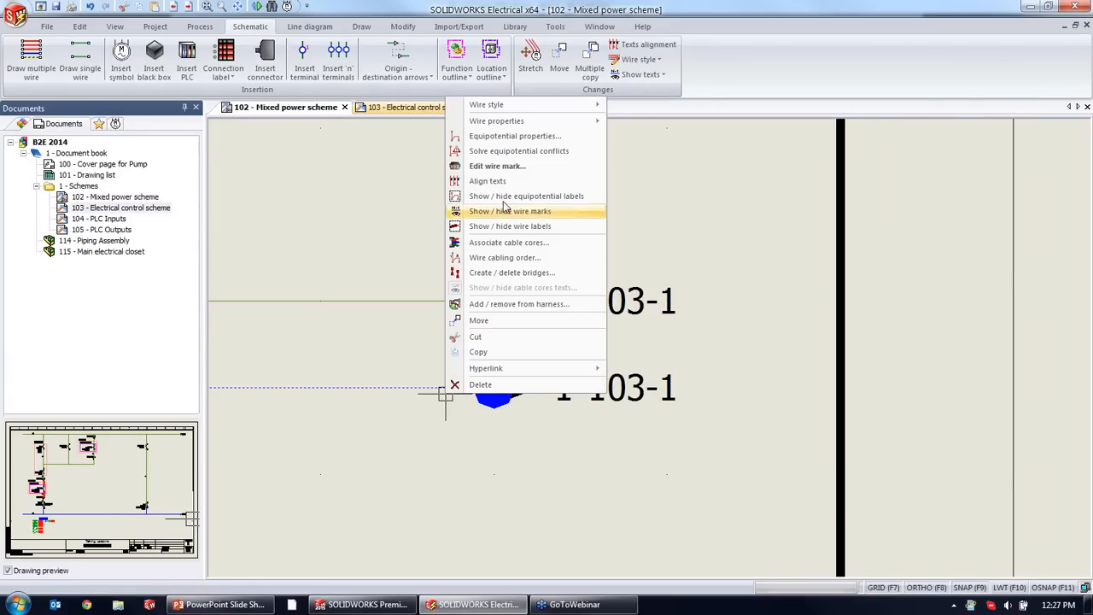
pyautogui.click(515, 151)
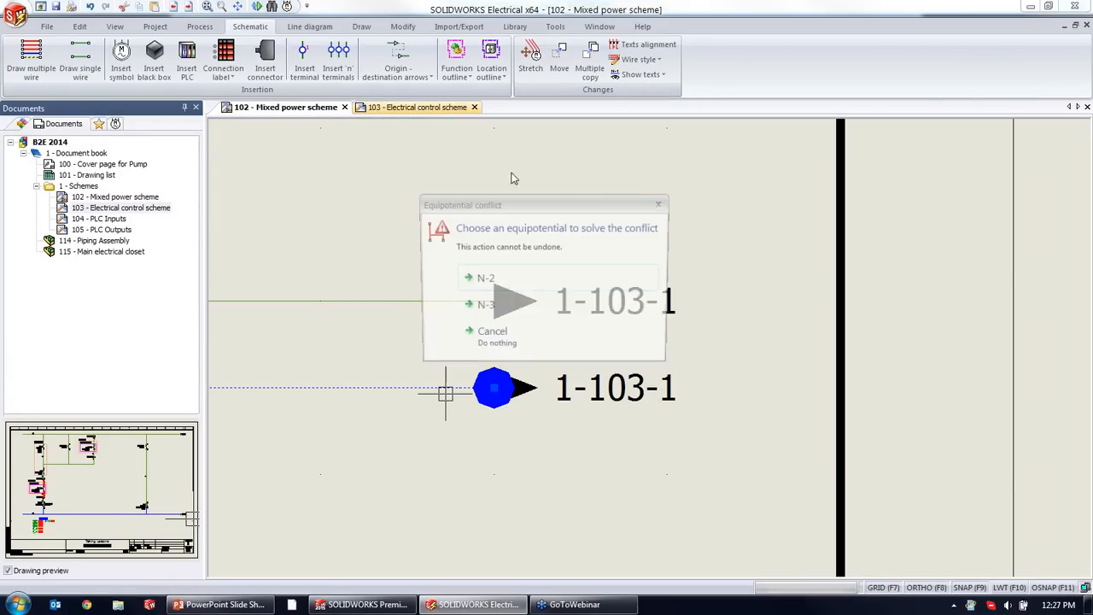
pyautogui.click(511, 286)
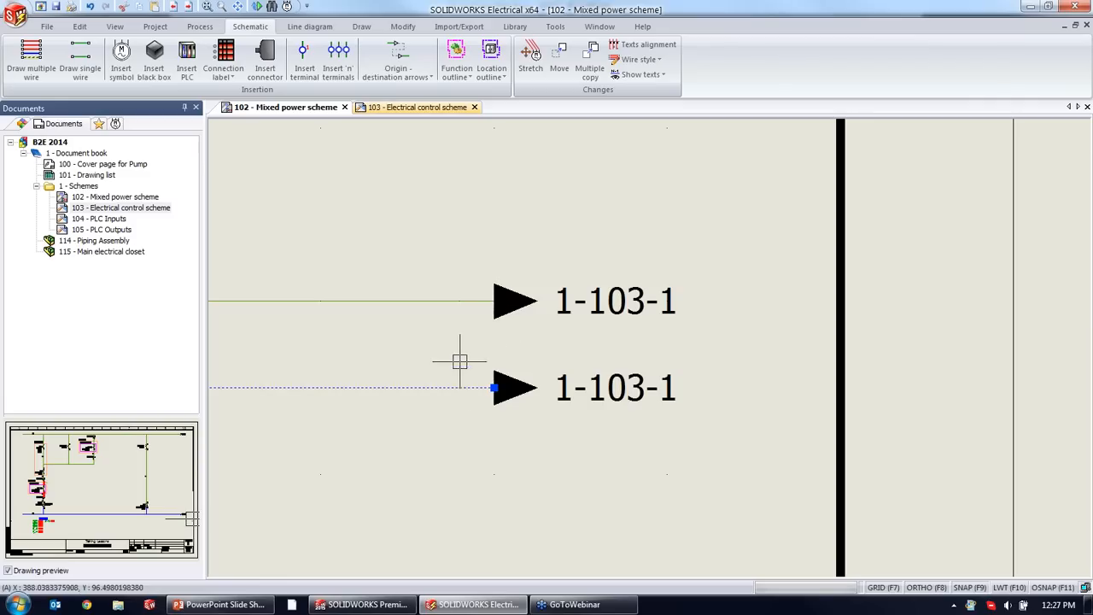
pyautogui.doubleClick(556, 386)
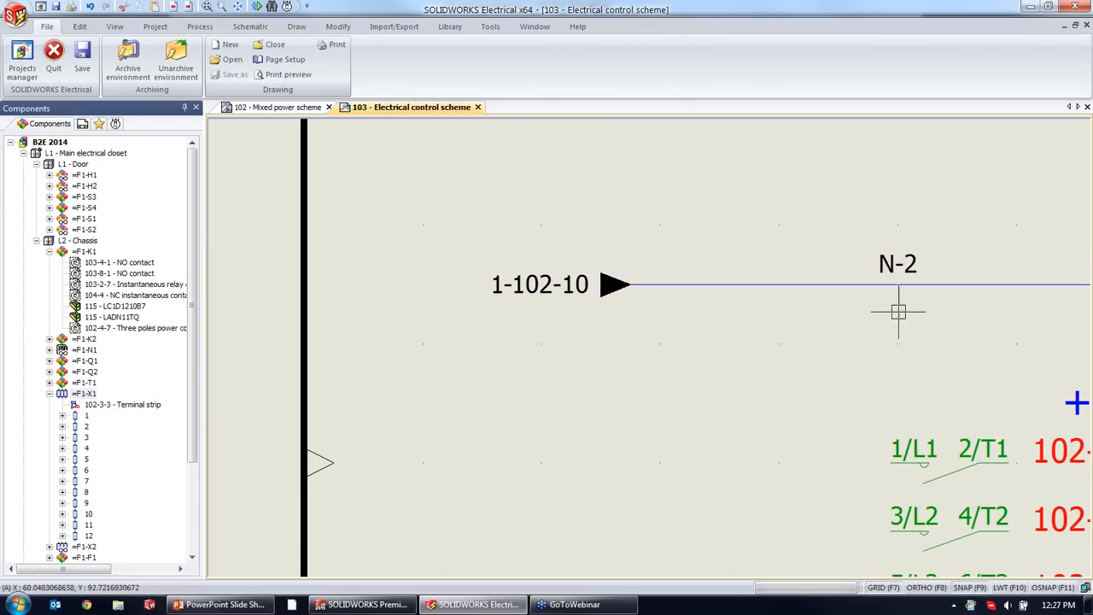
pyautogui.scroll(-5, 968, 268)
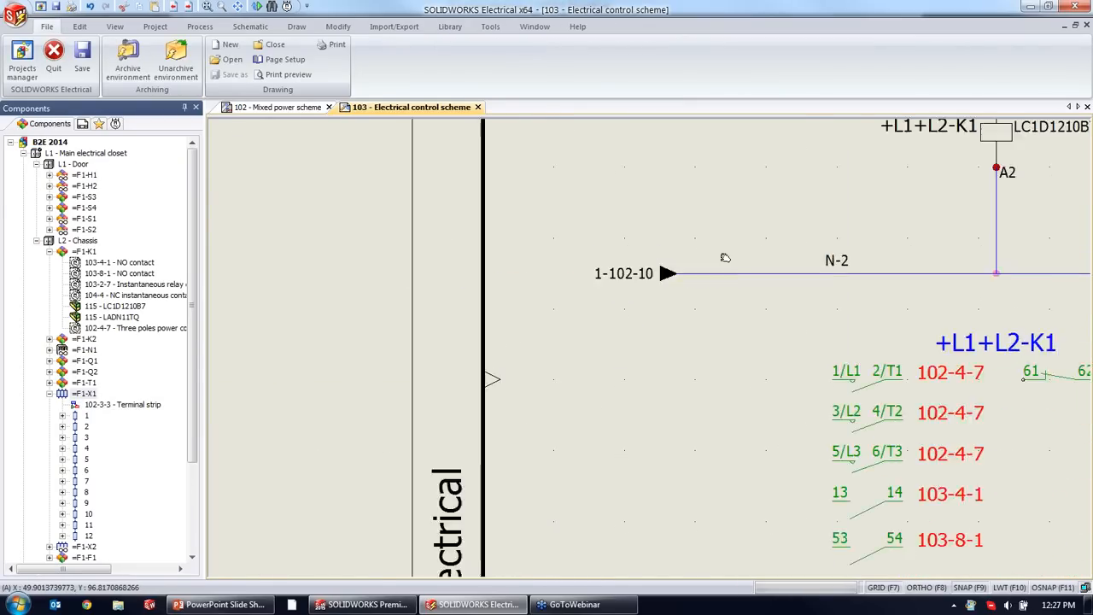
pyautogui.moveTo(812, 263); pyautogui.dragTo(609, 313, button='middle')
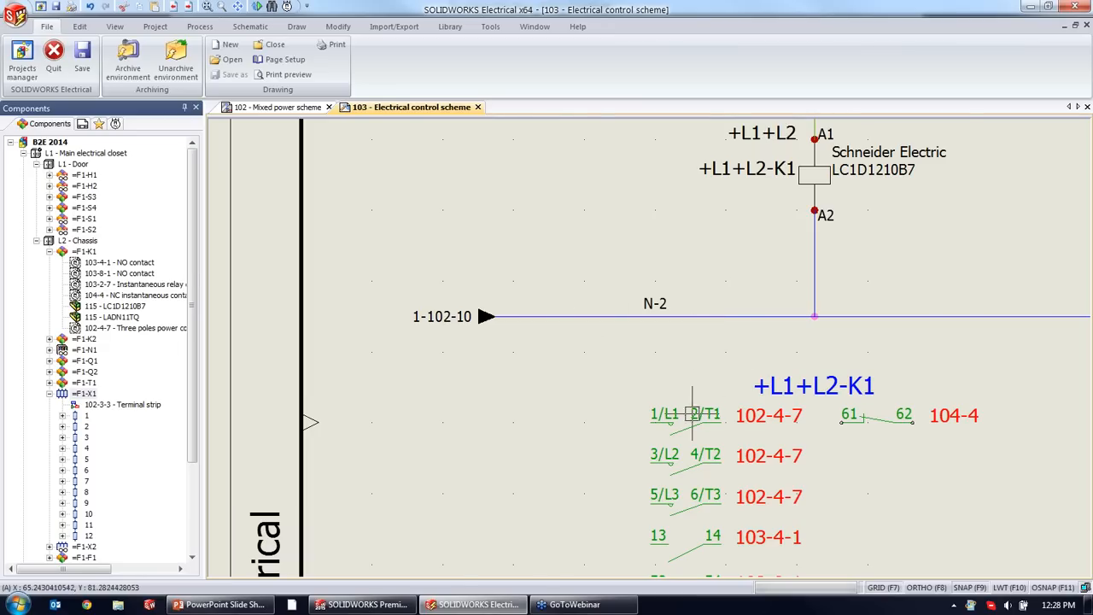
pyautogui.scroll(-4, 512, 309)
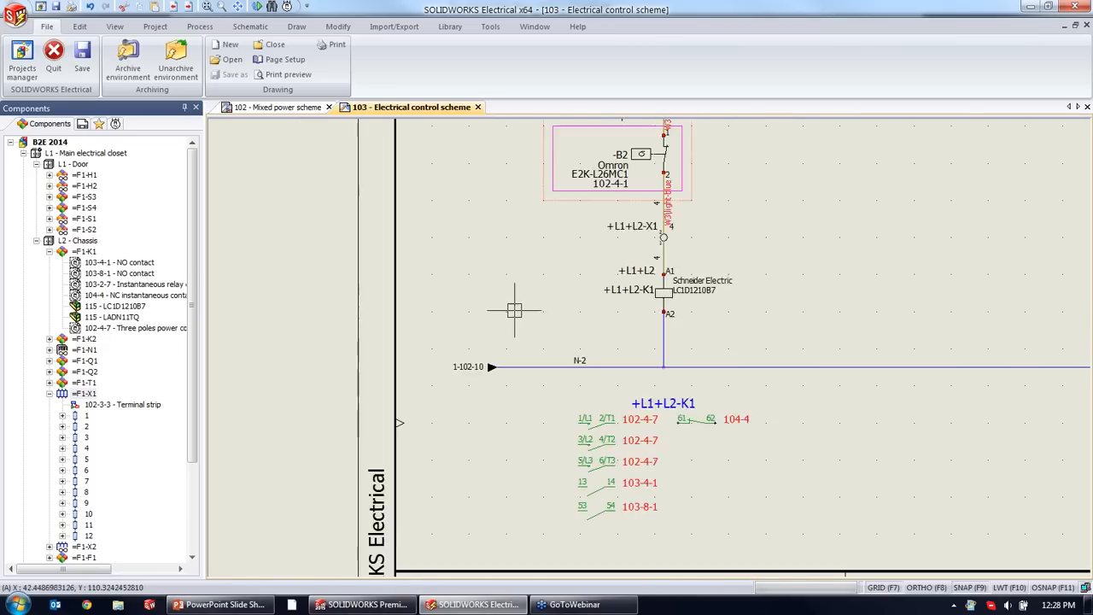
pyautogui.click(220, 604)
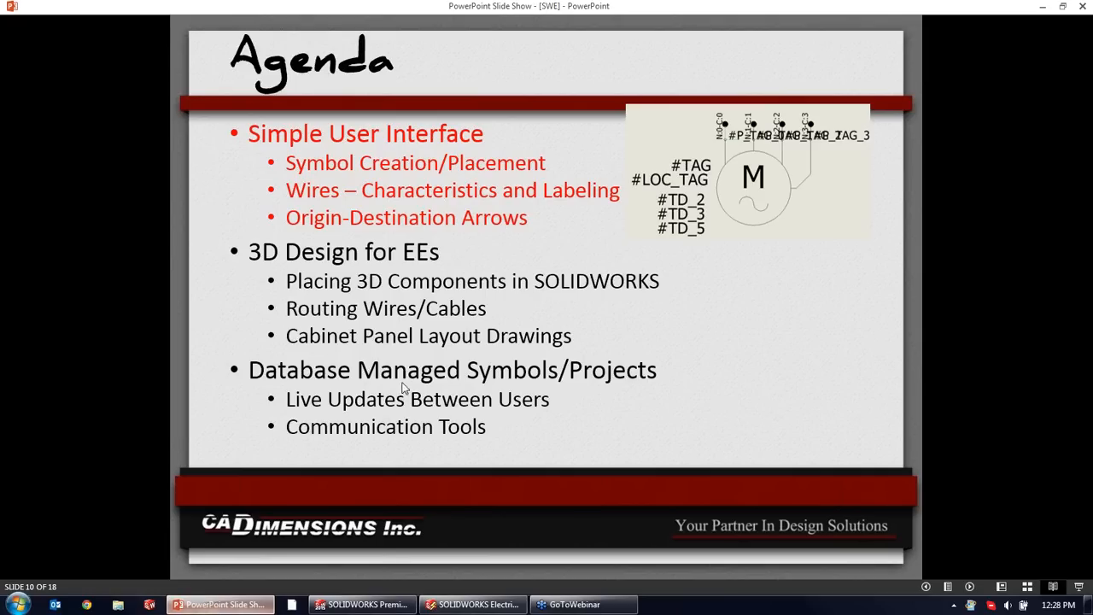
pyautogui.click(397, 283)
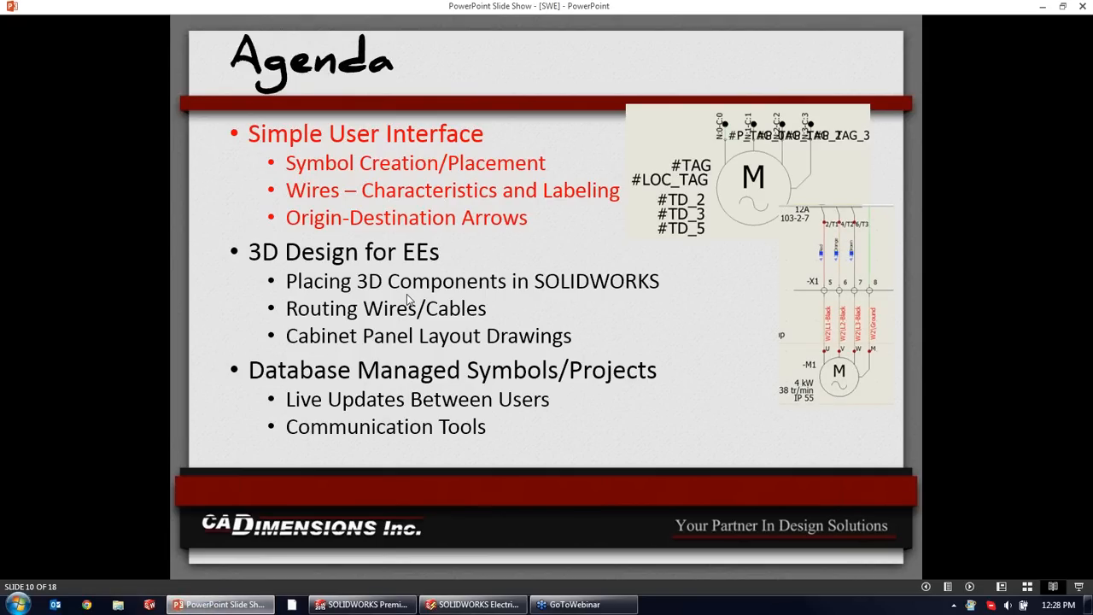
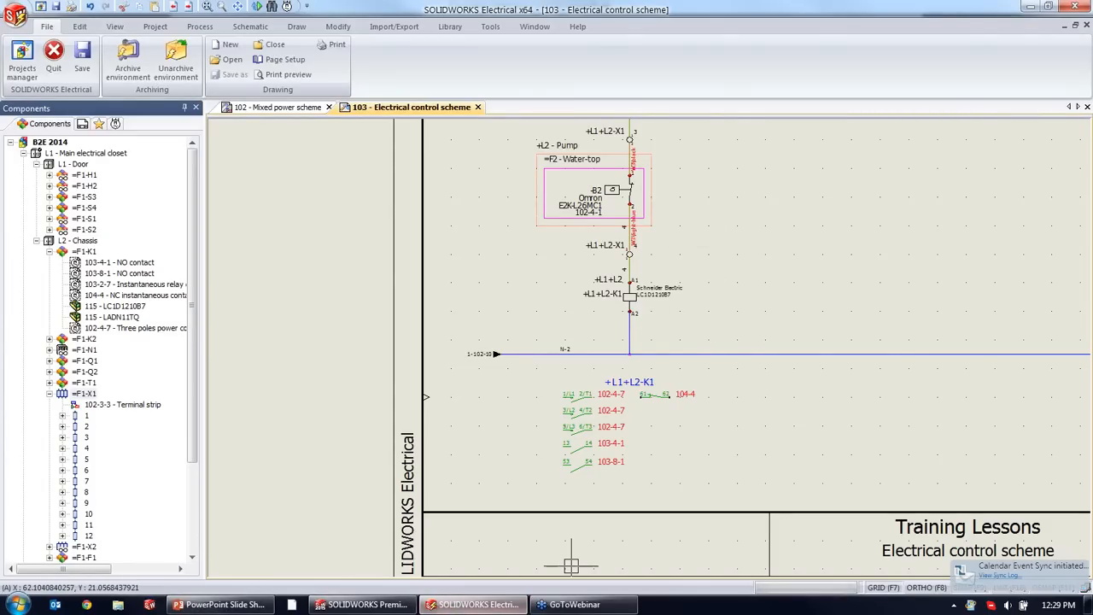
# Open the 115 - Main electrical closet assembly in SOLIDWORKS, maximize its window and bring the whole open cabinet into view.
pyautogui.click(84, 125)
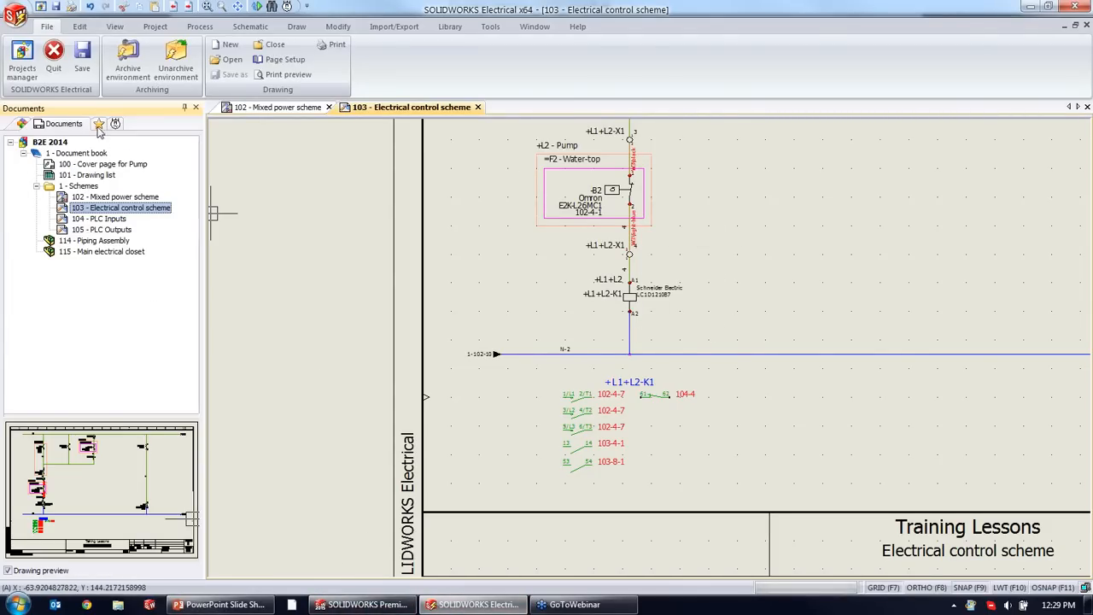
pyautogui.click(100, 252)
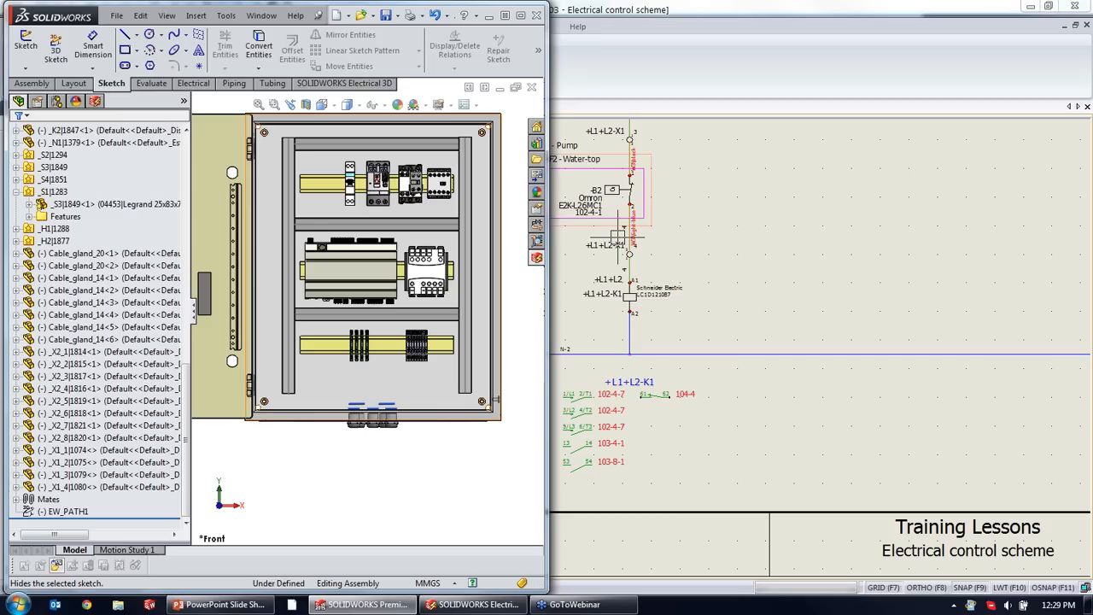
pyautogui.click(518, 15)
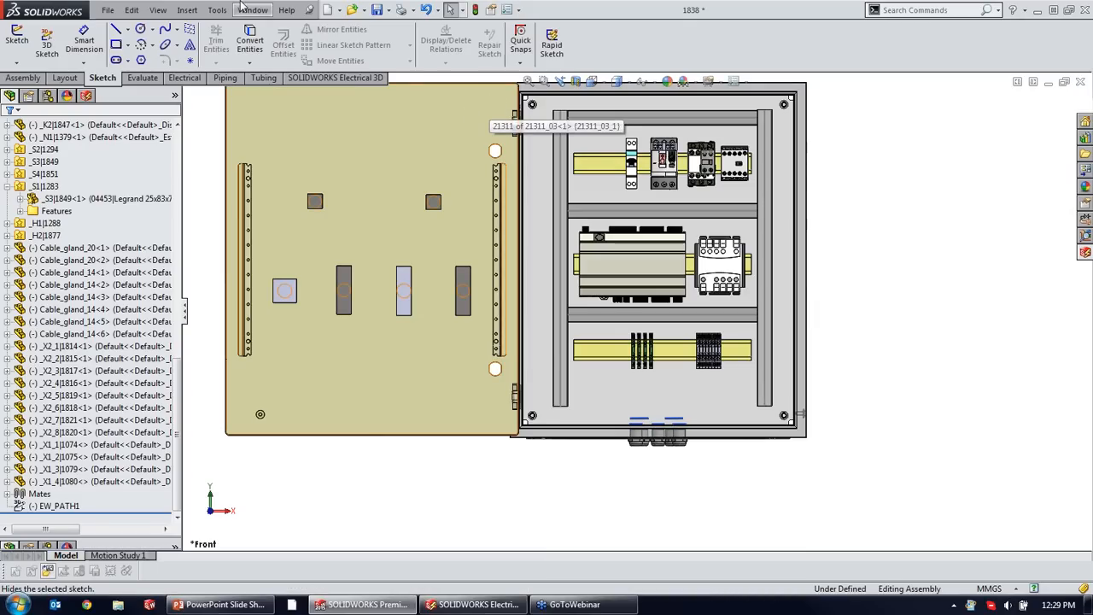
pyautogui.press('f')
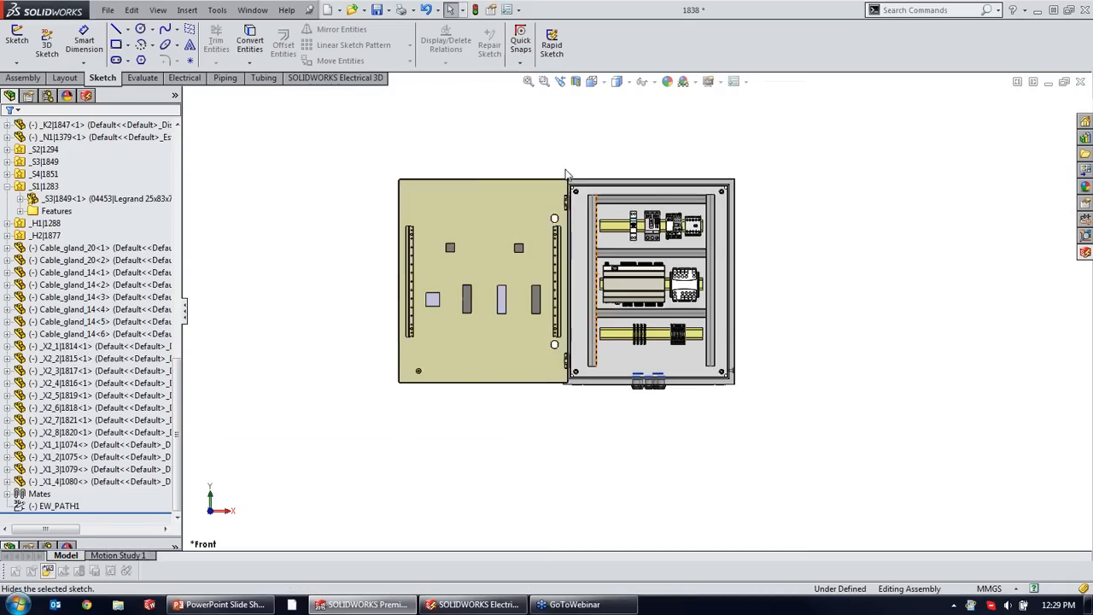
pyautogui.scroll(-2, 566, 174)
pyautogui.moveTo(577, 180); pyautogui.dragTo(597, 189, button='middle')
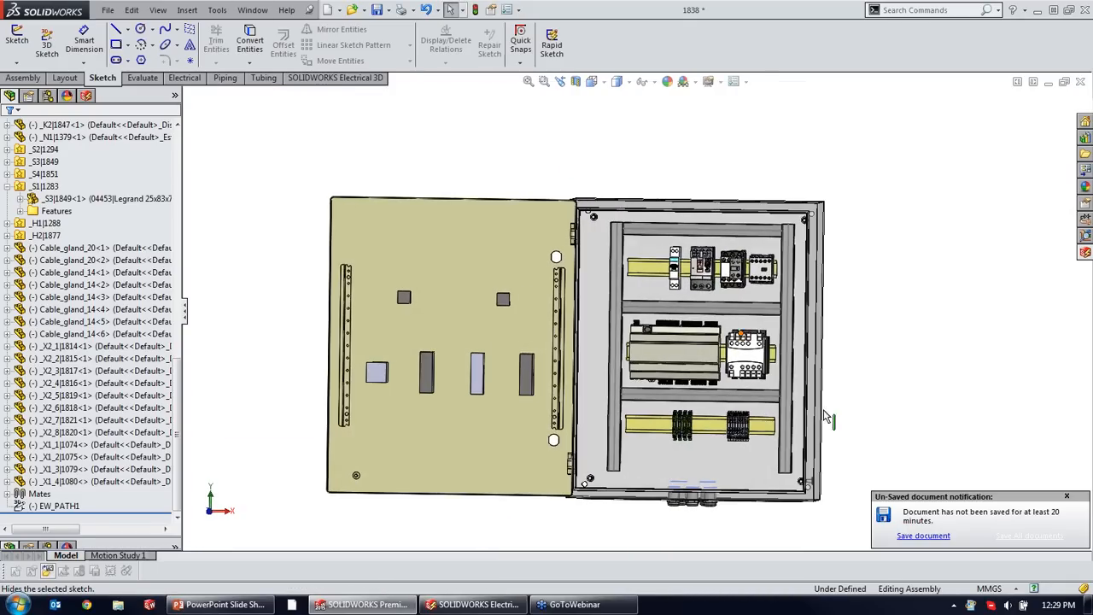
pyautogui.click(1066, 497)
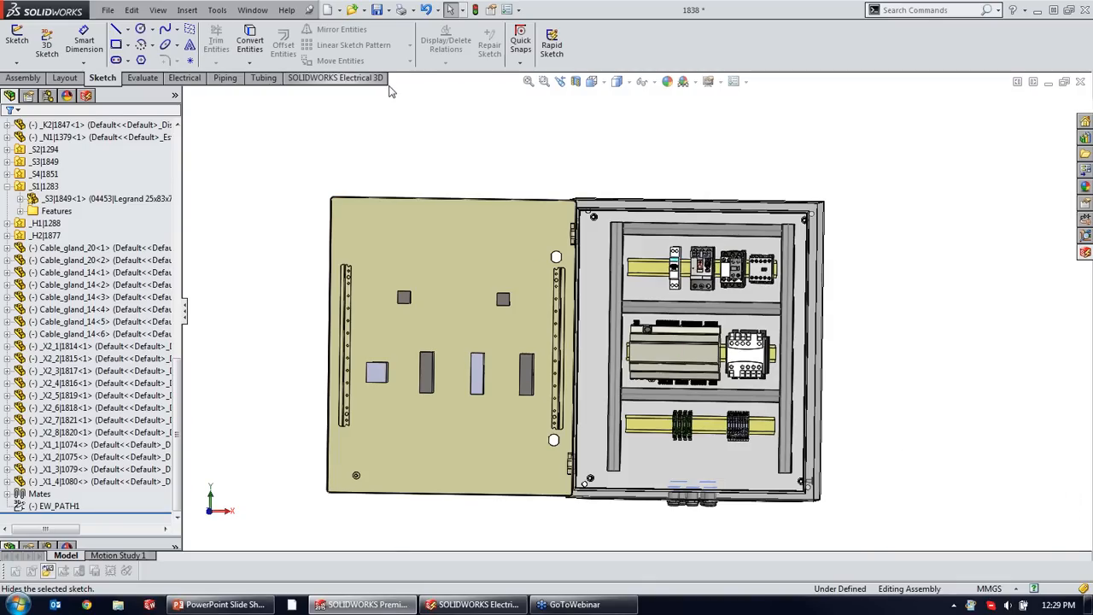
# Review the electrical routing and SOLIDWORKS Electrical 3D commands, and view the project list in the Projects Manager before closing it.
pyautogui.click(227, 81)
pyautogui.click(248, 81)
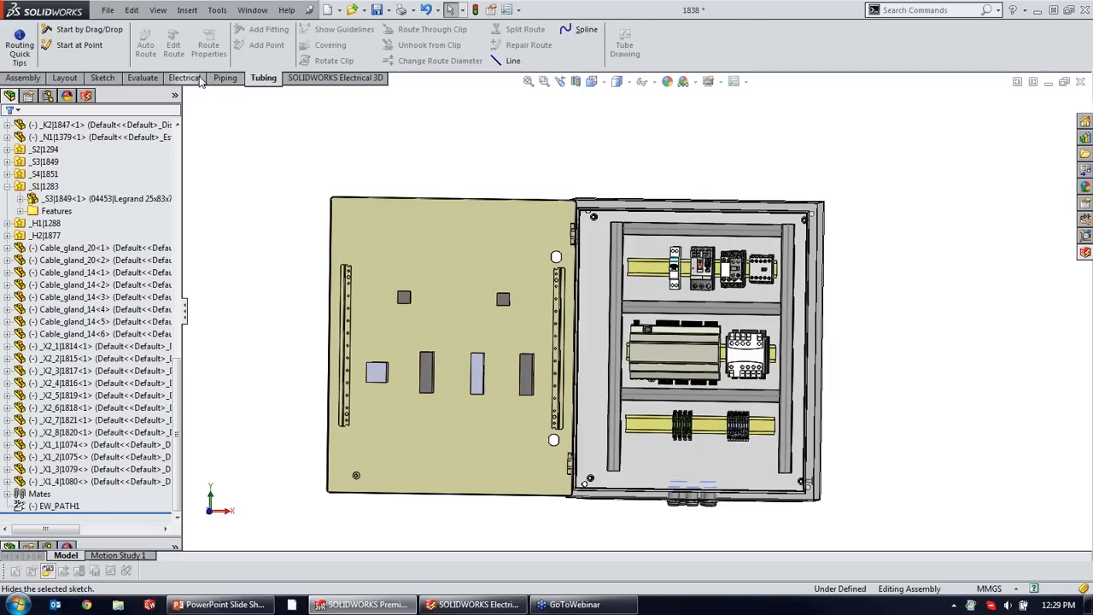
pyautogui.click(203, 80)
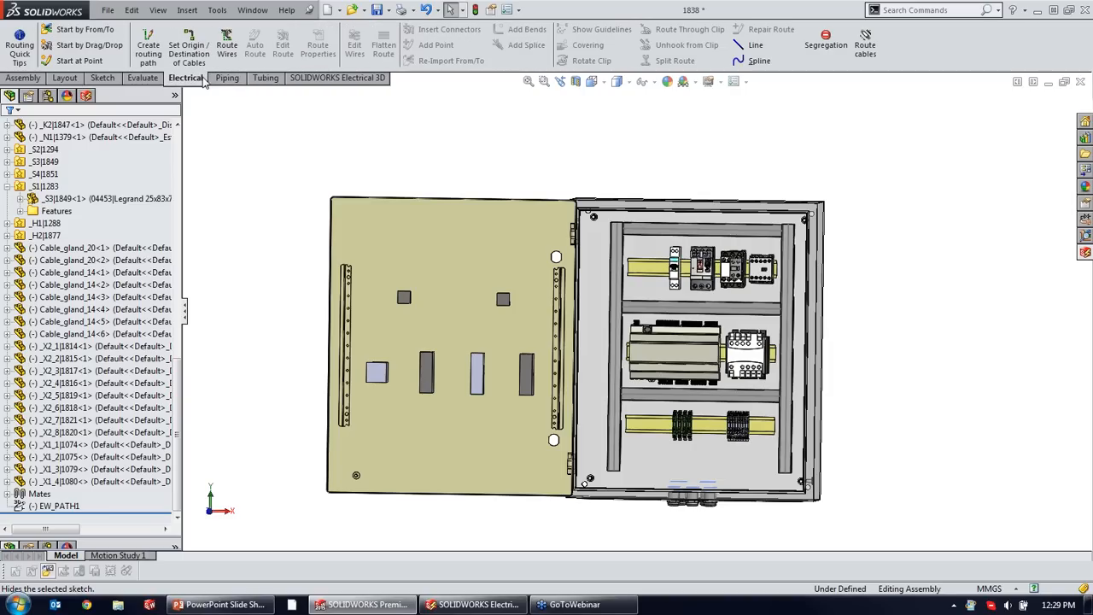
pyautogui.click(341, 79)
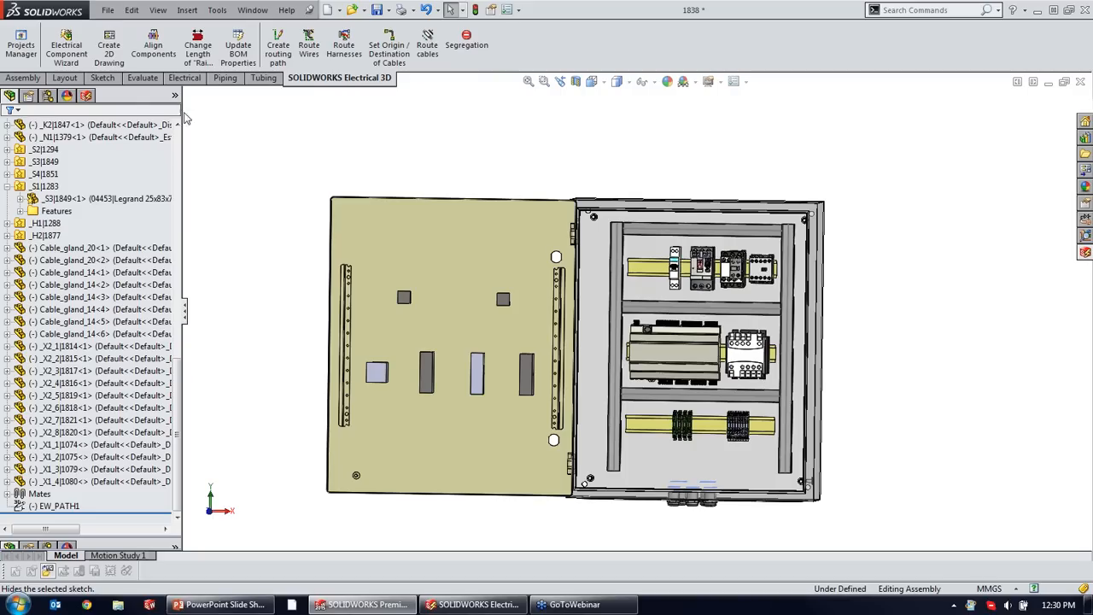
pyautogui.click(22, 49)
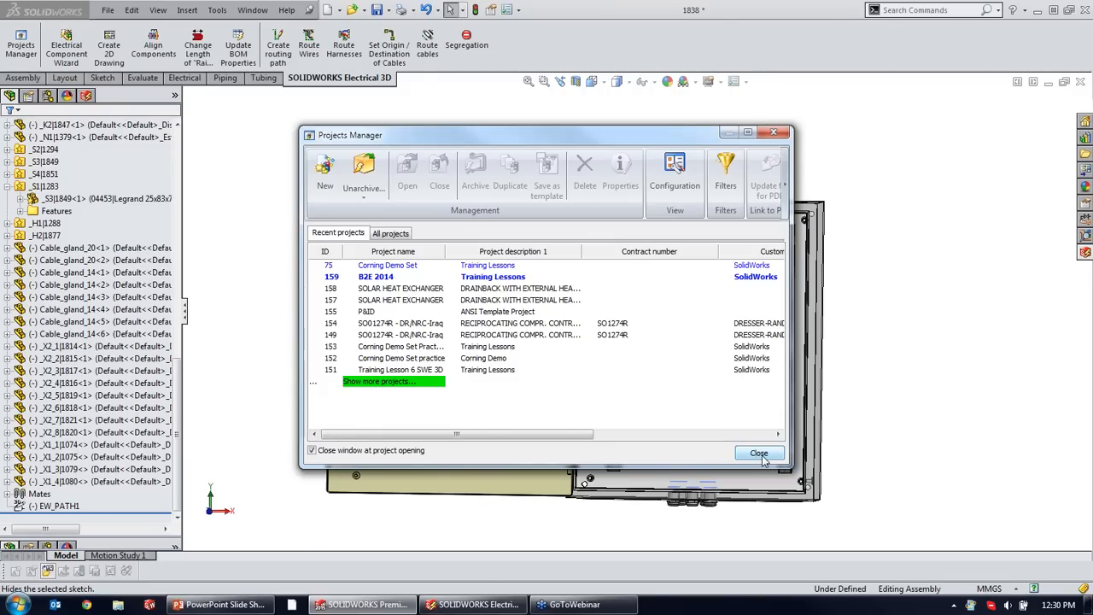
pyautogui.click(759, 454)
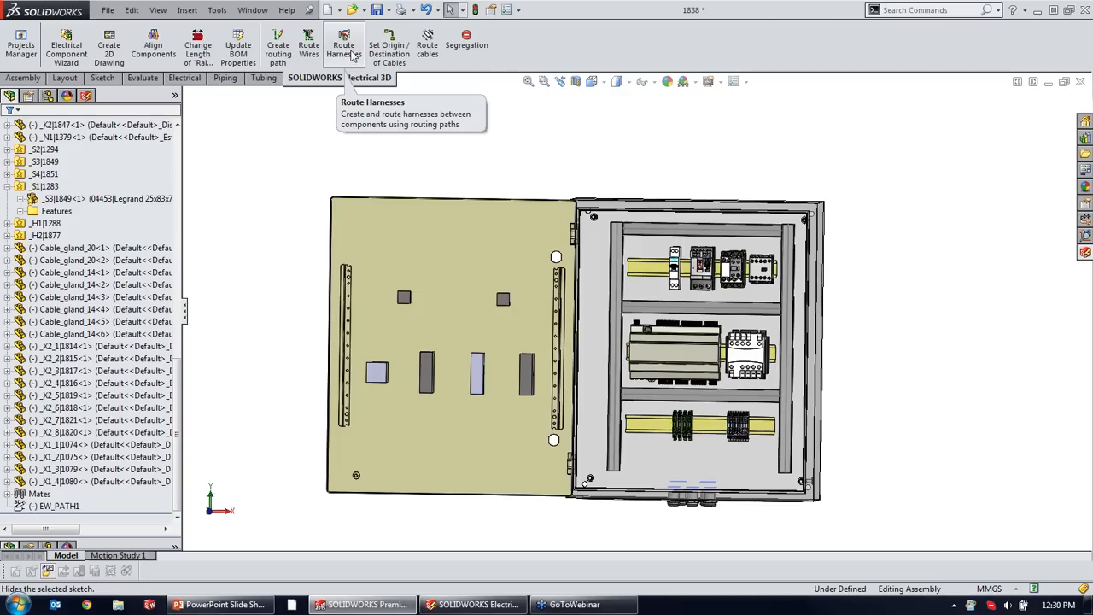
# Show the already inserted components in the electrical component tree and expand the L1 Door and L2 Chassis locations.
pyautogui.click(87, 95)
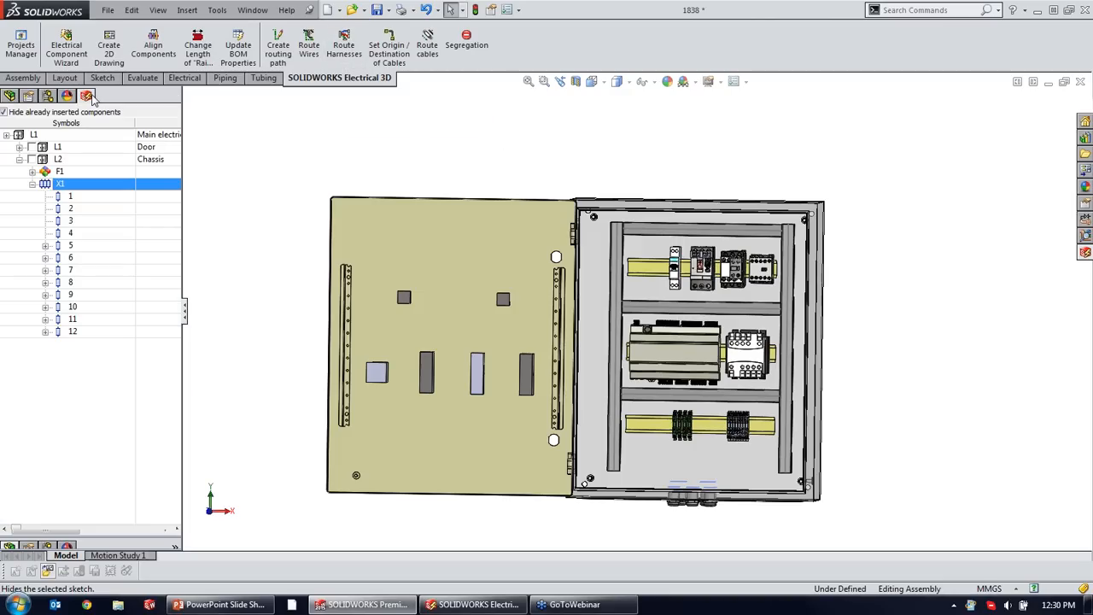
pyautogui.click(3, 112)
pyautogui.click(19, 257)
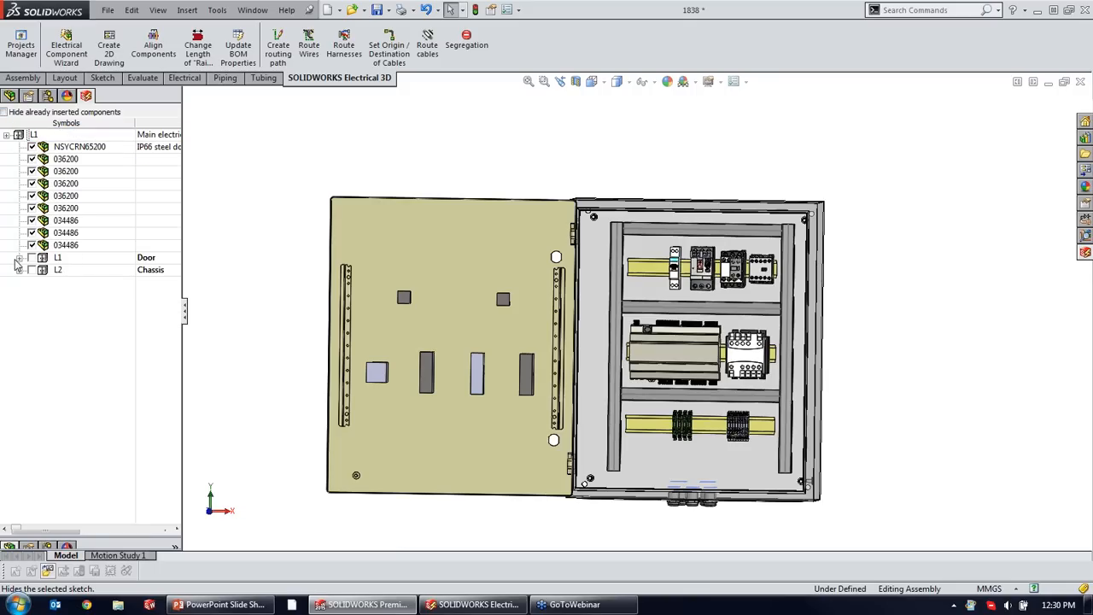
pyautogui.click(19, 343)
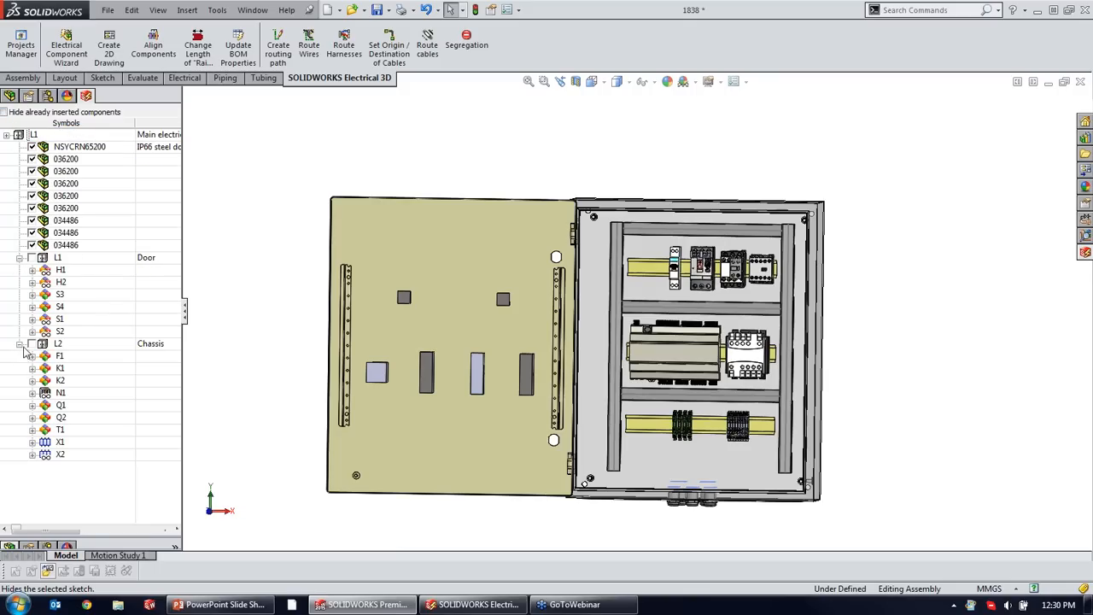
# Compare the Main electrical closet's component list in SOLIDWORKS Electrical with the 3D assembly's tree and show the part assigned to H2.
pyautogui.click(447, 608)
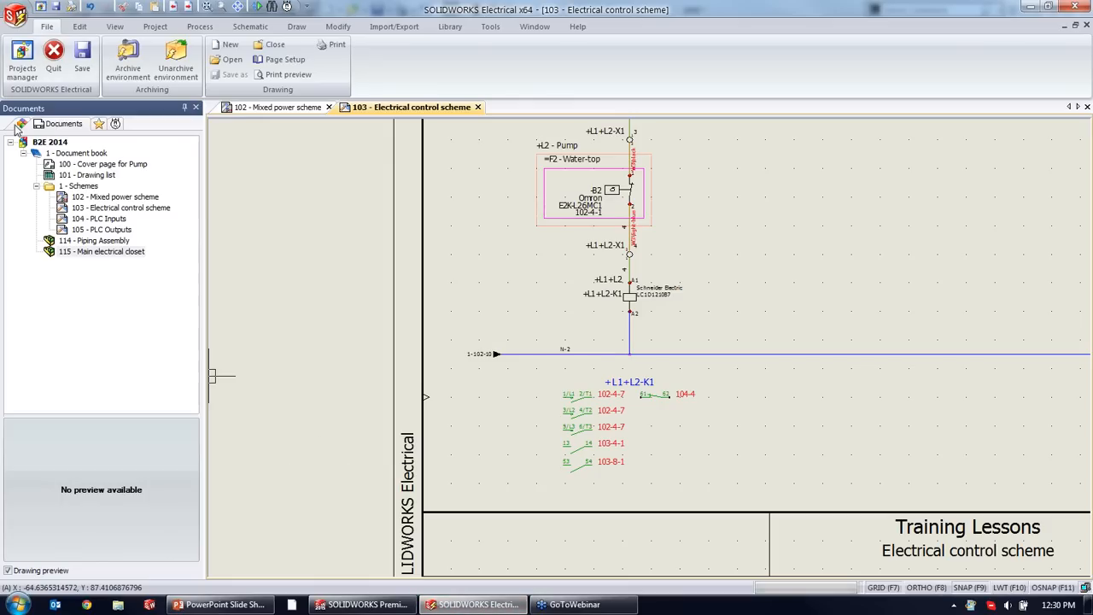
pyautogui.click(37, 243)
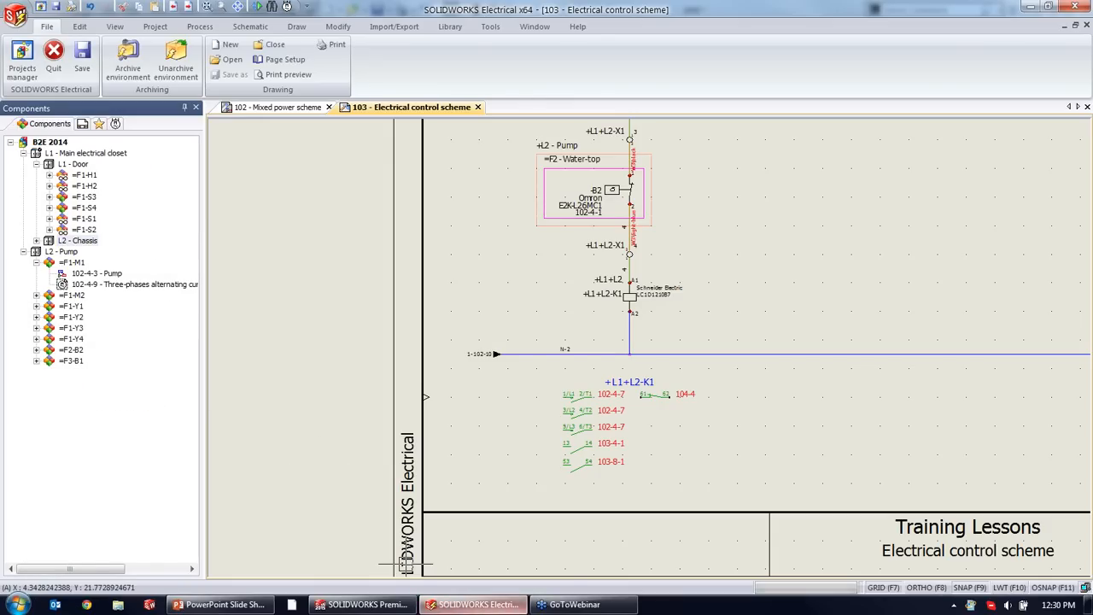
pyautogui.click(363, 604)
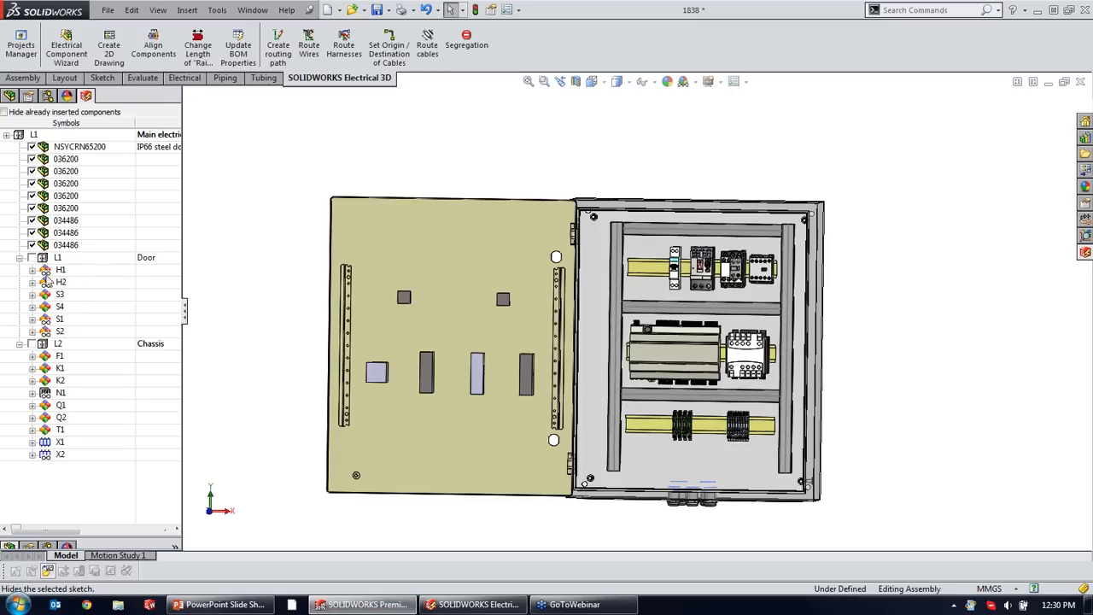
pyautogui.click(32, 282)
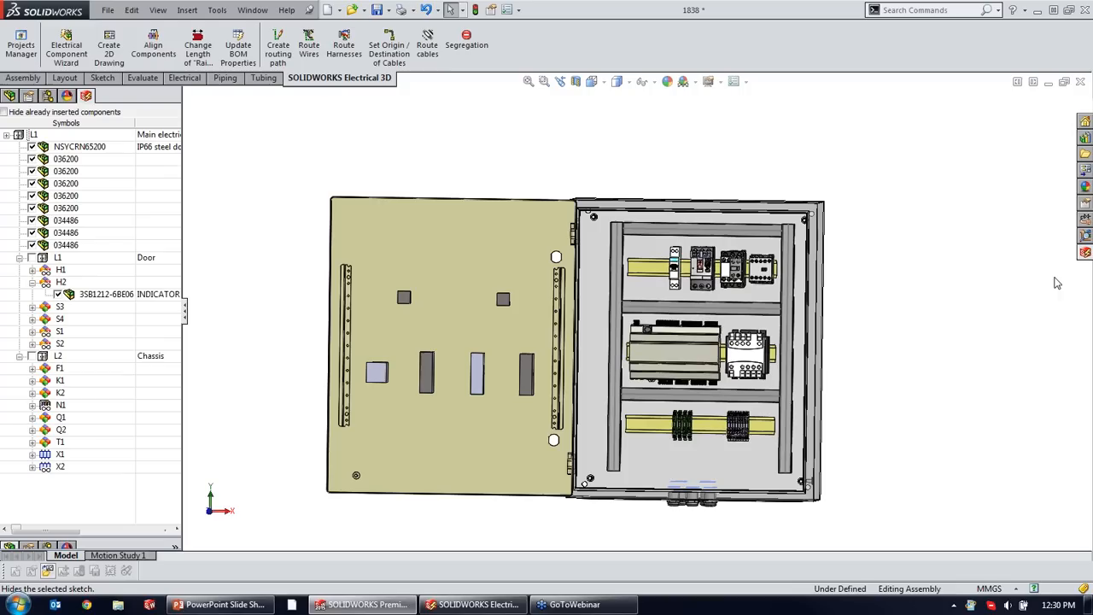
# Close the Corning project in the electrical project documents, leaving B2E 2014 open.
pyautogui.click(1082, 255)
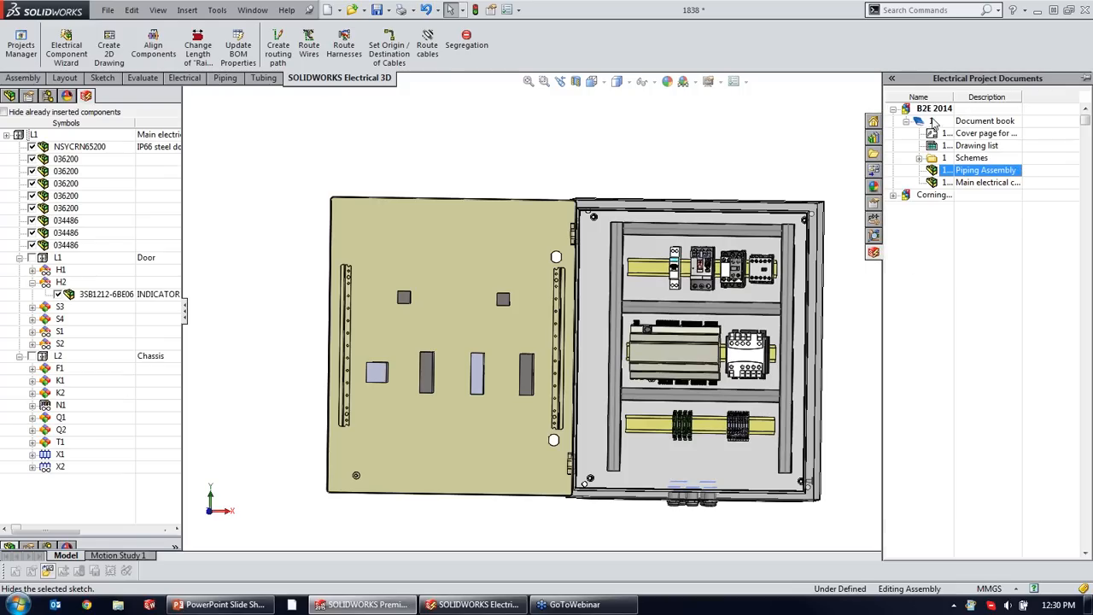
pyautogui.rightClick(930, 197)
pyautogui.click(975, 275)
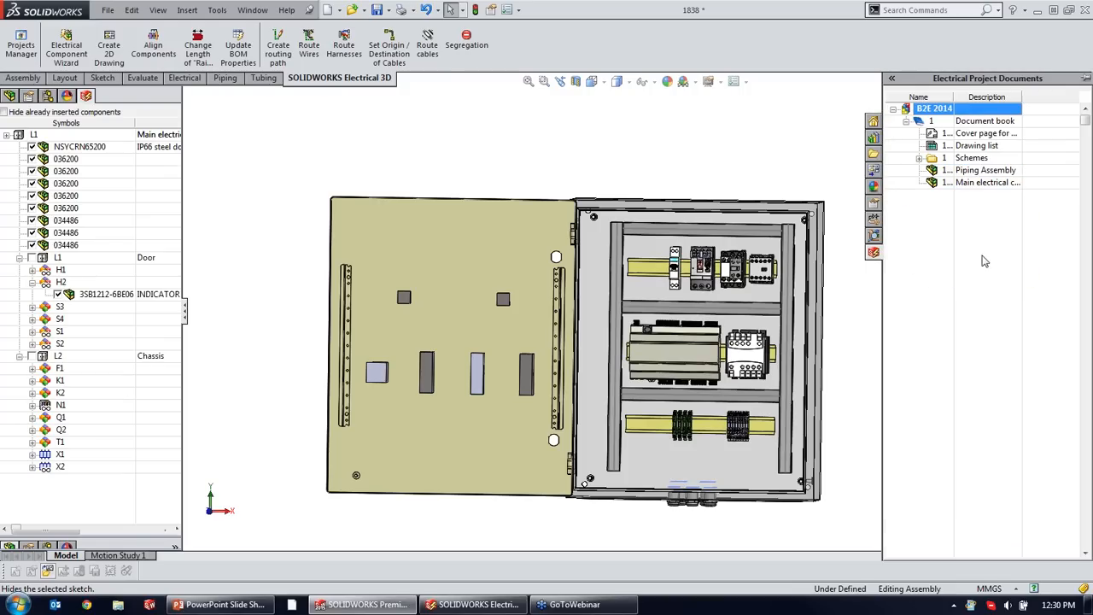
# Preview the Electrical control scheme from the Schemes folder of B2E 2014 and examine the S1, S2 and K1 symbols.
pyautogui.click(919, 158)
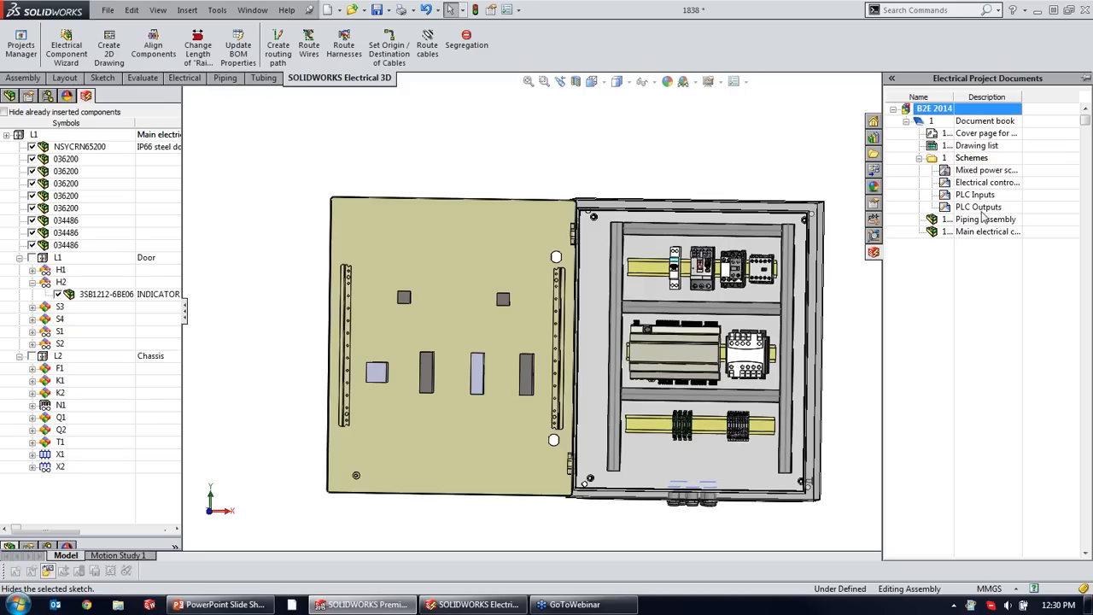
pyautogui.click(984, 172)
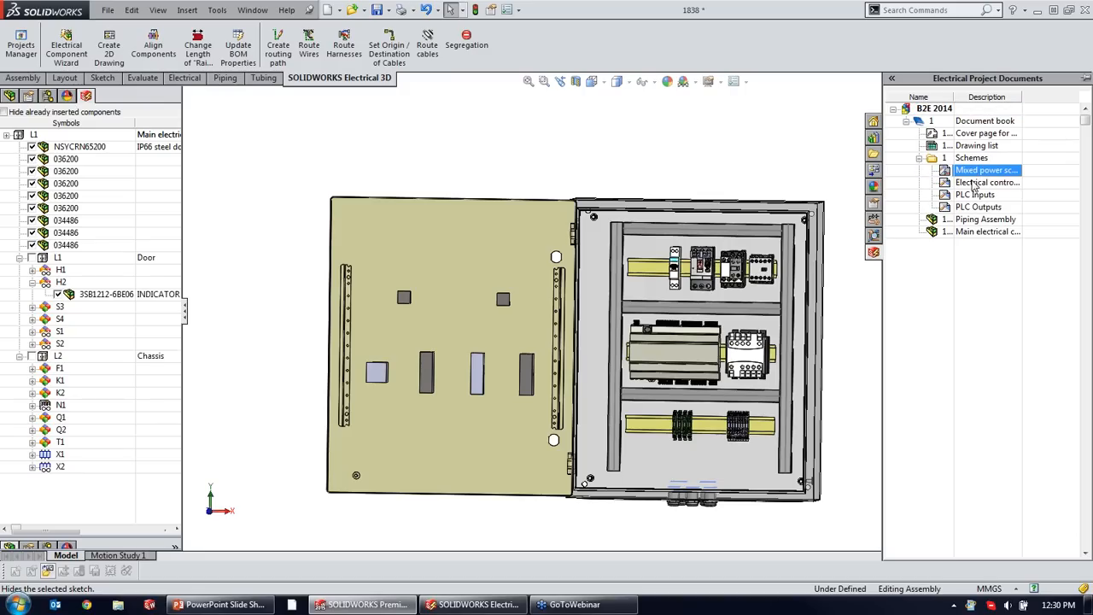
pyautogui.click(974, 184)
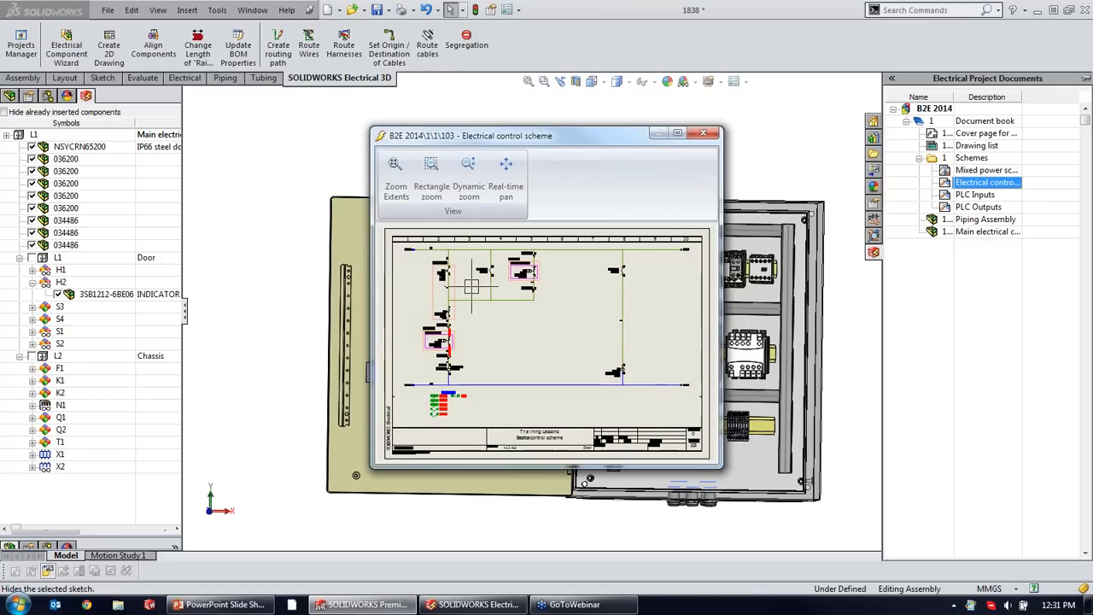
pyautogui.scroll(2, 471, 287)
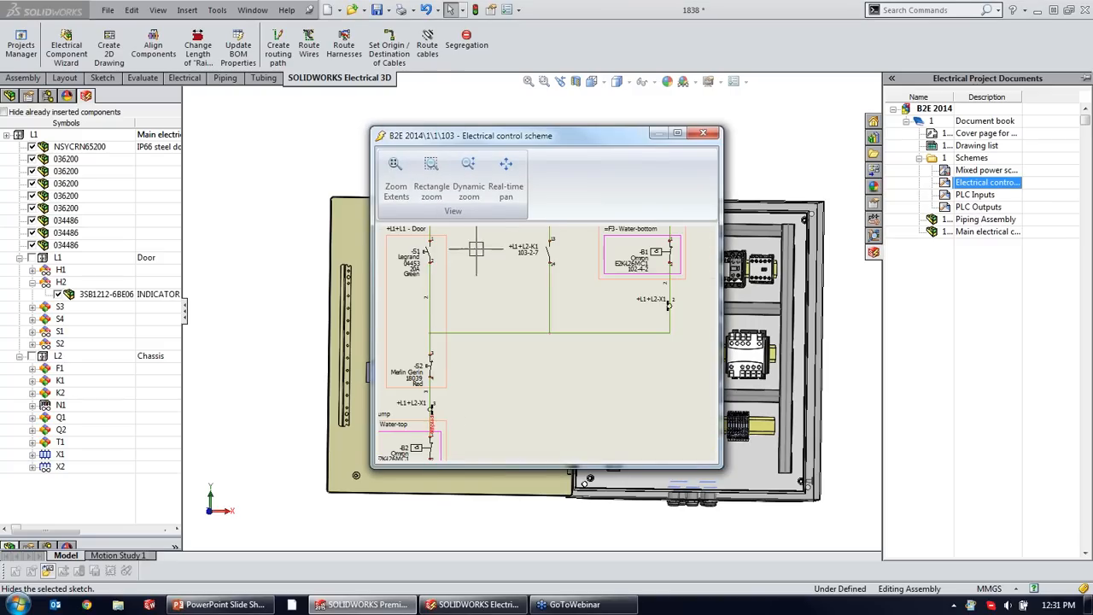
pyautogui.scroll(1, 452, 273)
pyautogui.moveTo(474, 293); pyautogui.dragTo(503, 309, button='middle')
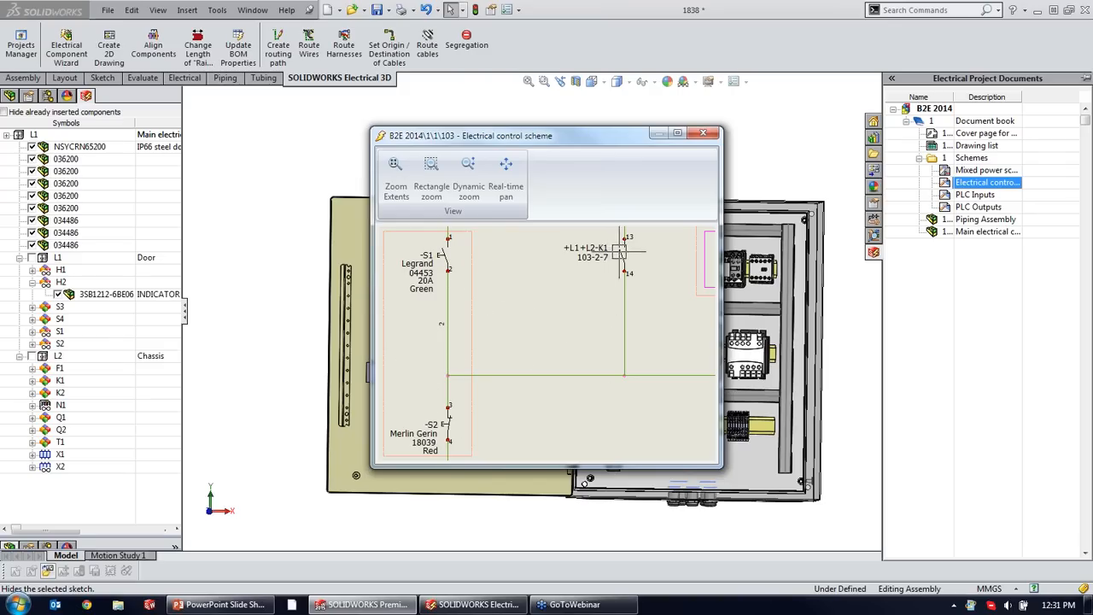
pyautogui.scroll(-2, 613, 252)
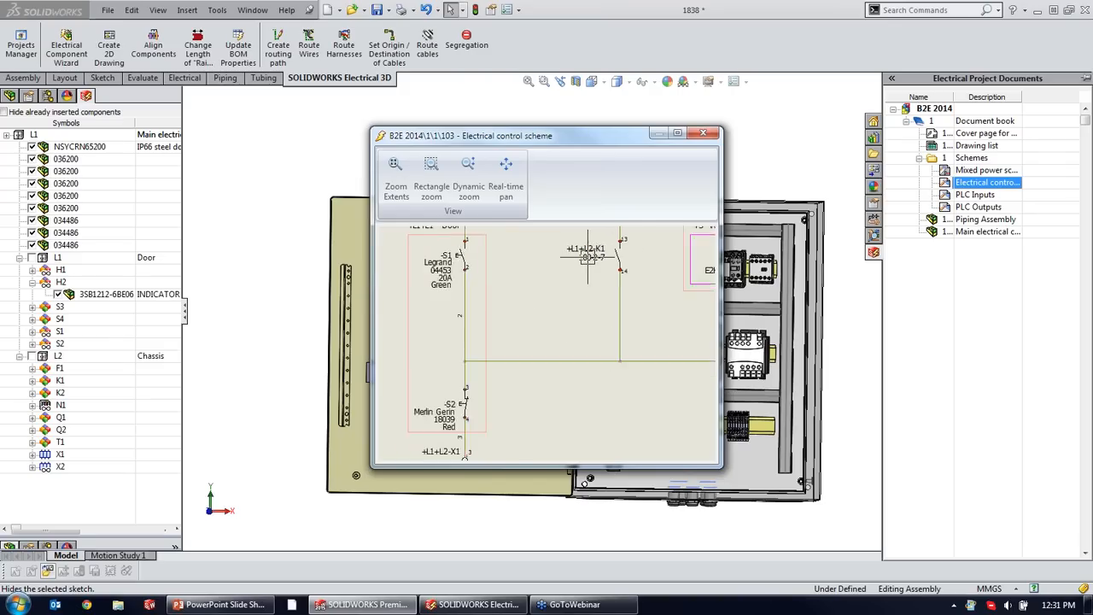
pyautogui.click(703, 133)
# Locate contactor K1 in the cabinet and examine the components and terminals mounted on the three rails.
pyautogui.click(734, 281)
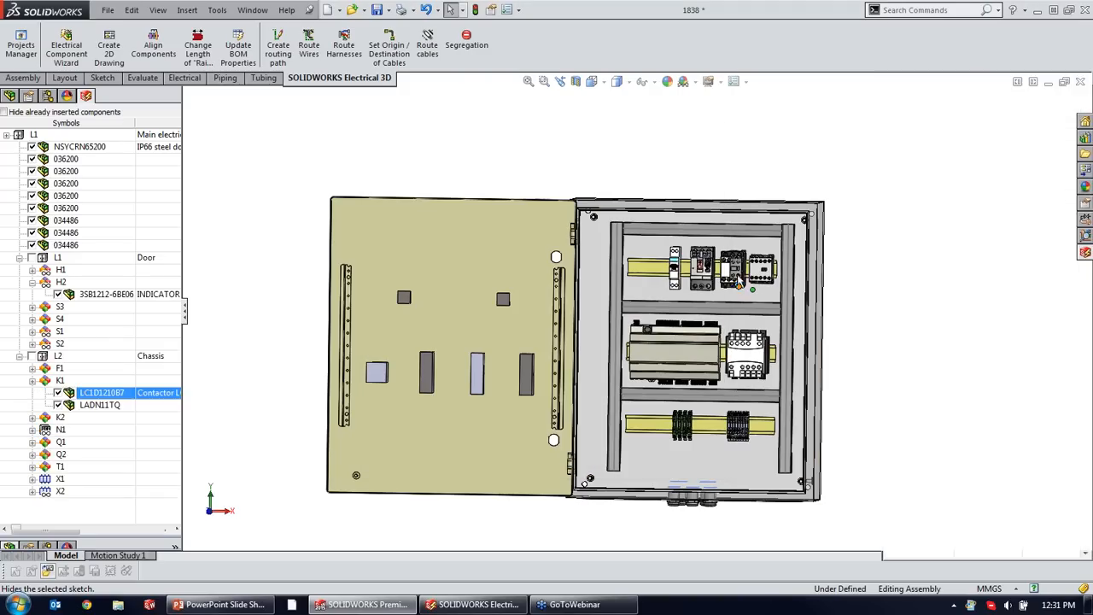
pyautogui.scroll(-2, 736, 282)
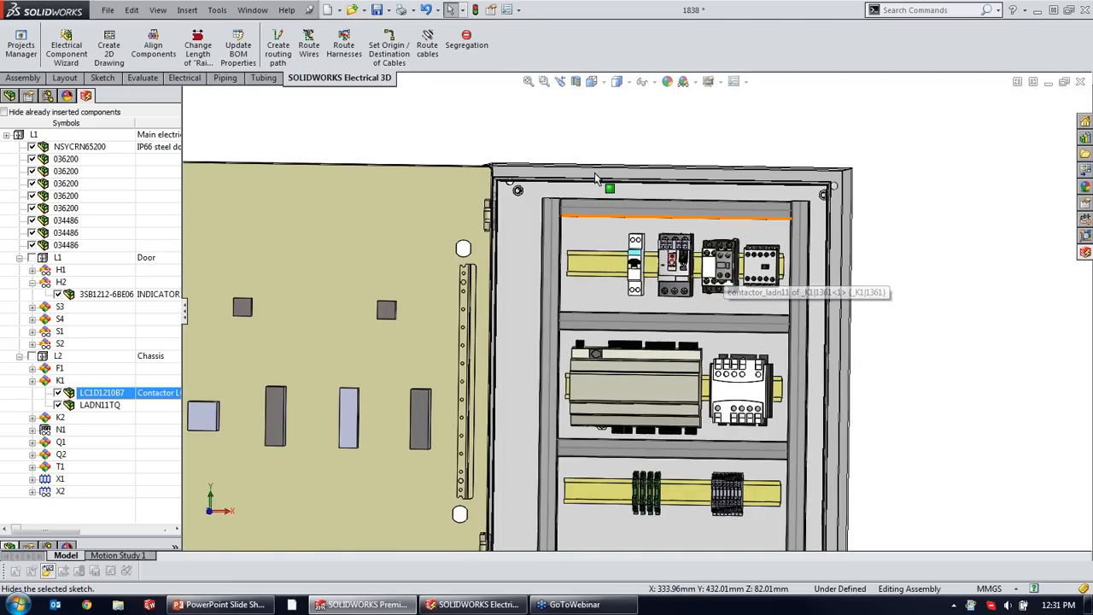
pyautogui.scroll(3, 705, 425)
pyautogui.scroll(-5, 670, 417)
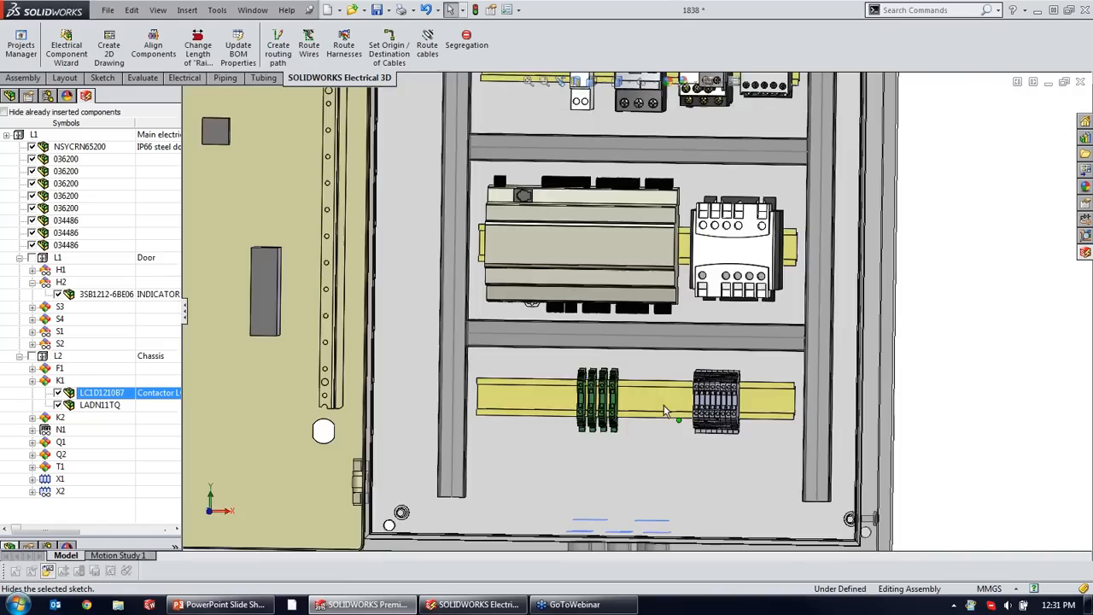
pyautogui.scroll(5, 639, 321)
pyautogui.scroll(-1, 594, 227)
pyautogui.moveTo(610, 223); pyautogui.dragTo(621, 222, button='middle')
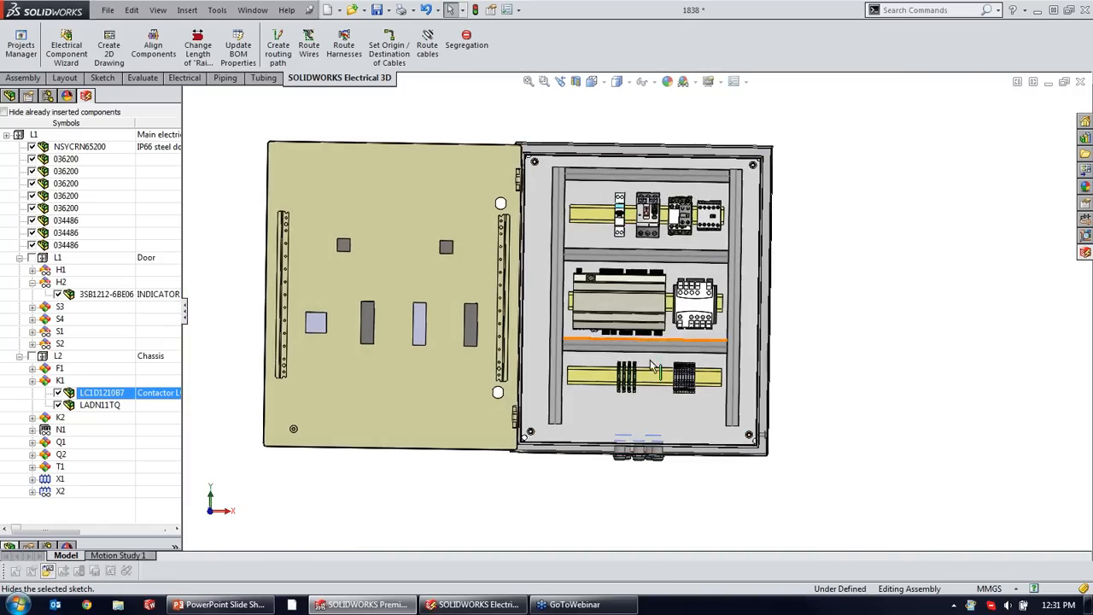
pyautogui.scroll(-1, 659, 370)
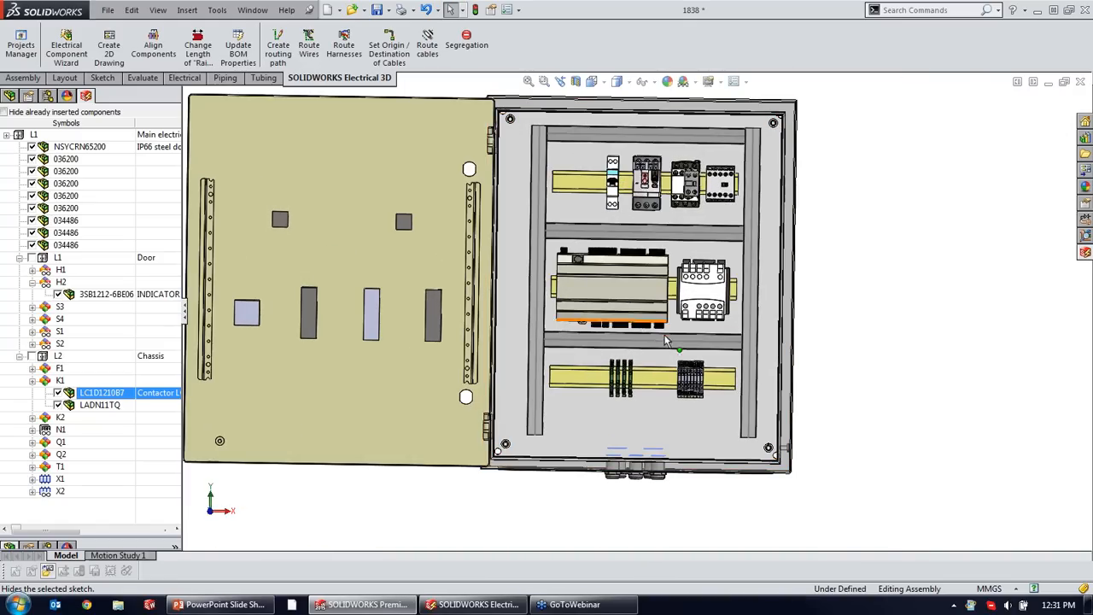
# Hide the already inserted components in the tree and check the remaining F1 and X1 under Chassis.
pyautogui.click(4, 113)
pyautogui.click(20, 160)
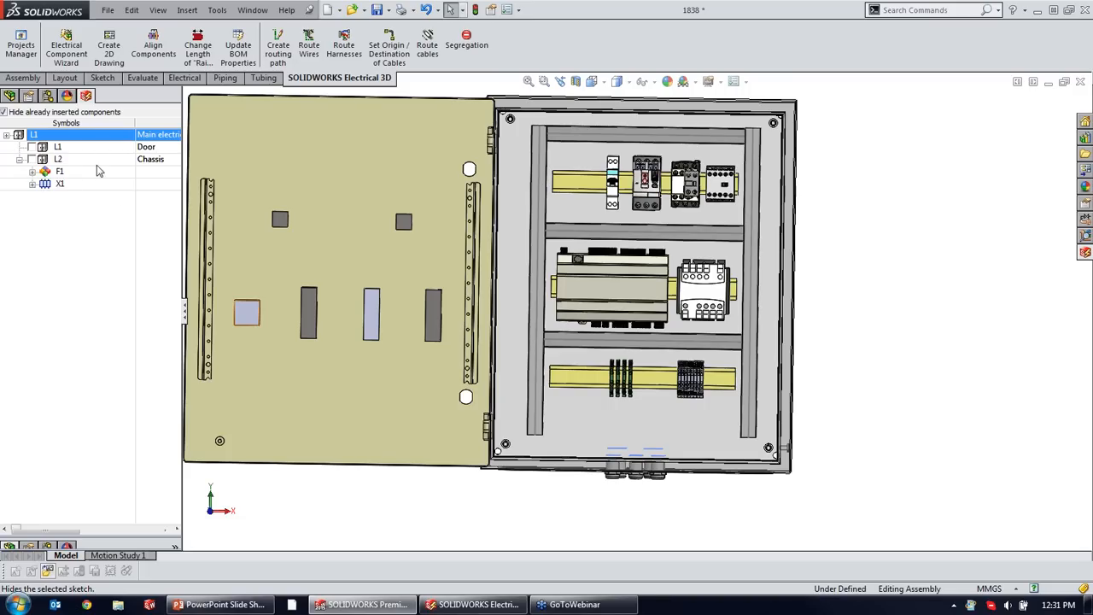
pyautogui.click(60, 173)
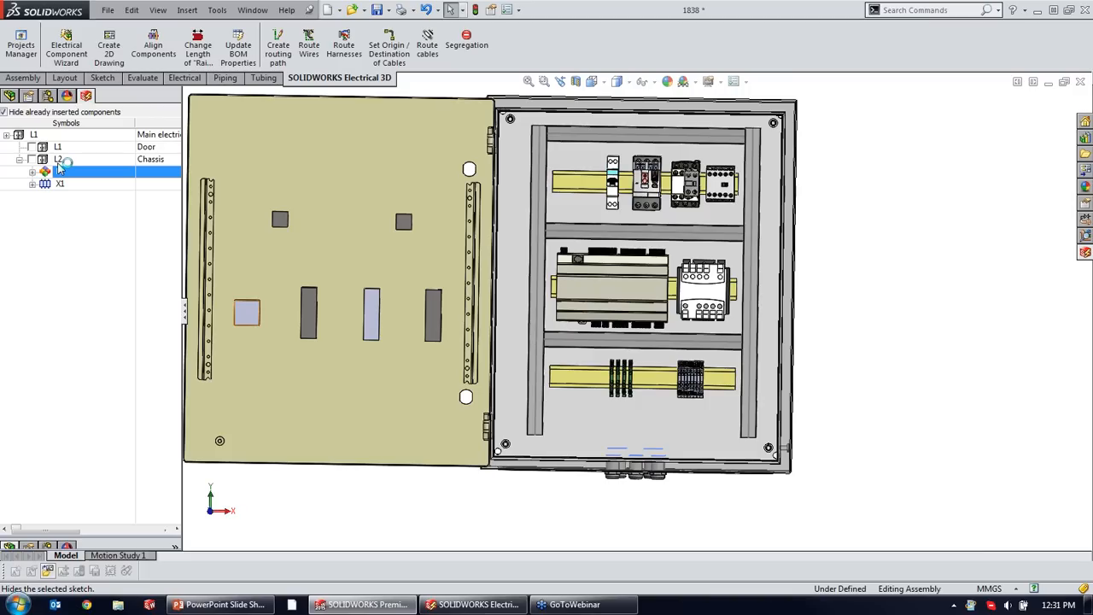
pyautogui.click(58, 184)
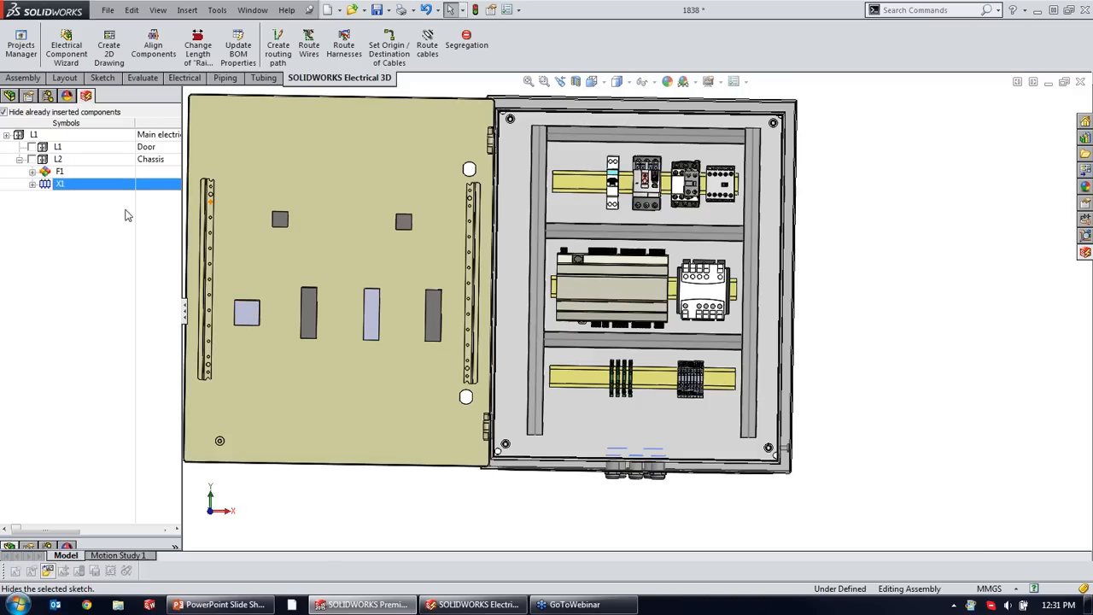
# Insert F1's part 005573 at the free left end of the cabinet's upper rail, saving all modified documents.
pyautogui.click(32, 173)
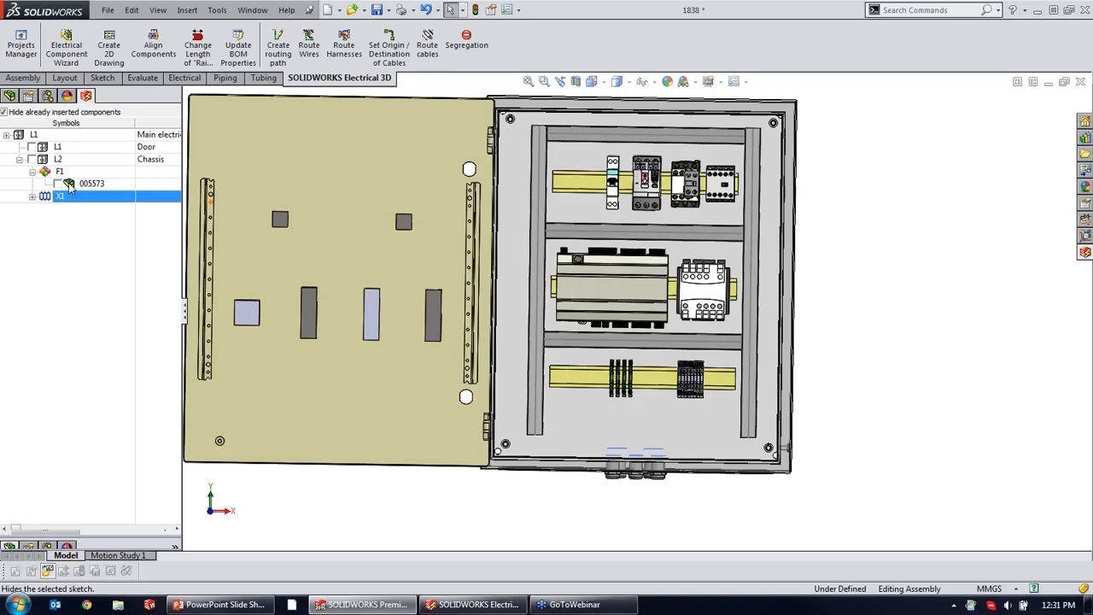
pyautogui.rightClick(62, 174)
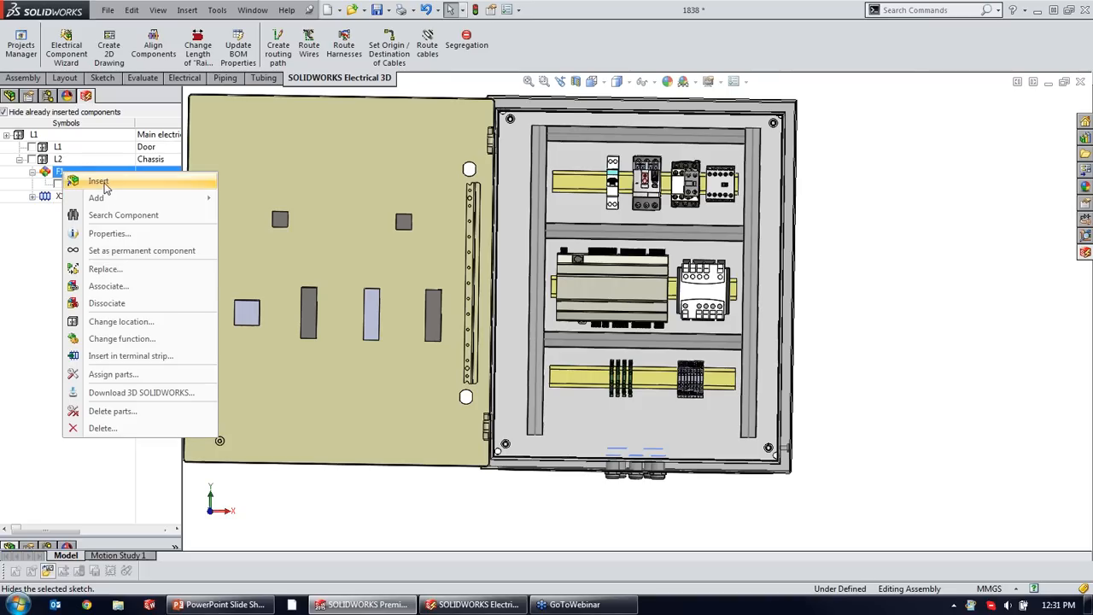
pyautogui.click(106, 182)
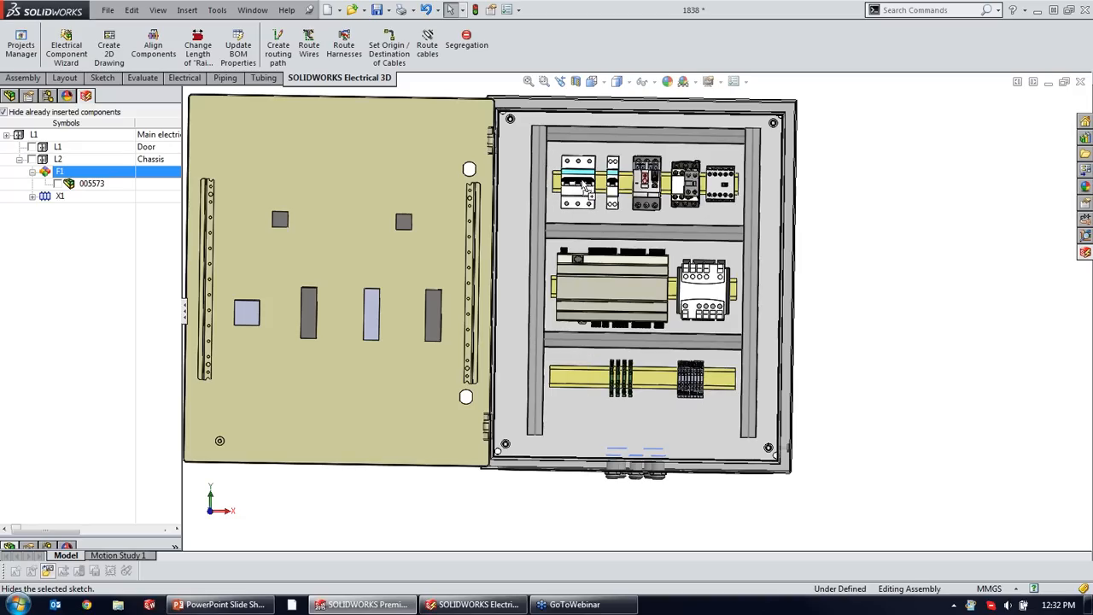
pyautogui.click(583, 189)
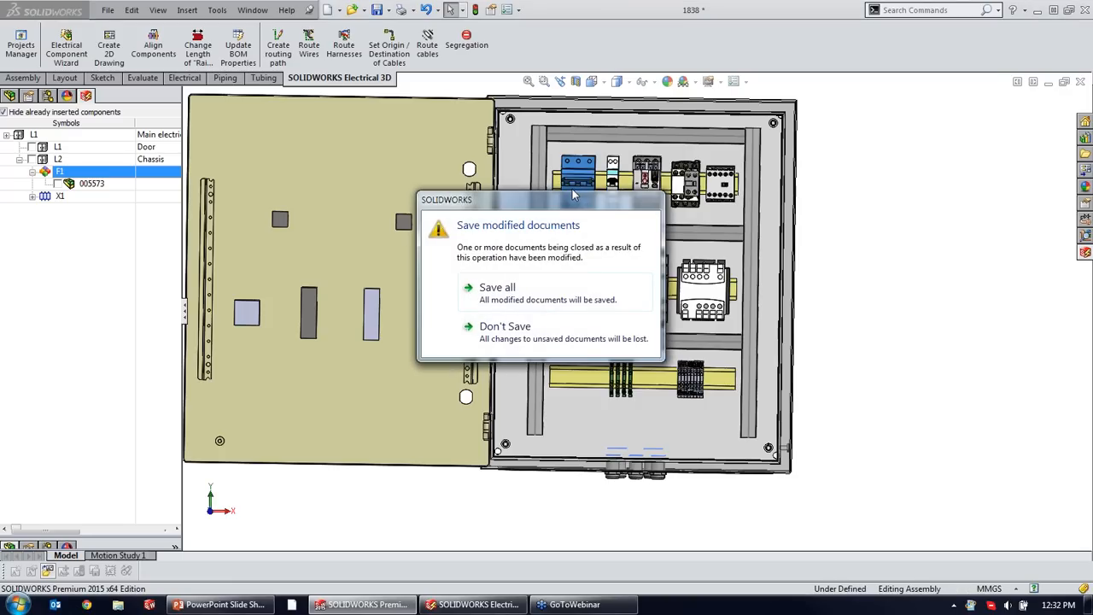
pyautogui.click(507, 289)
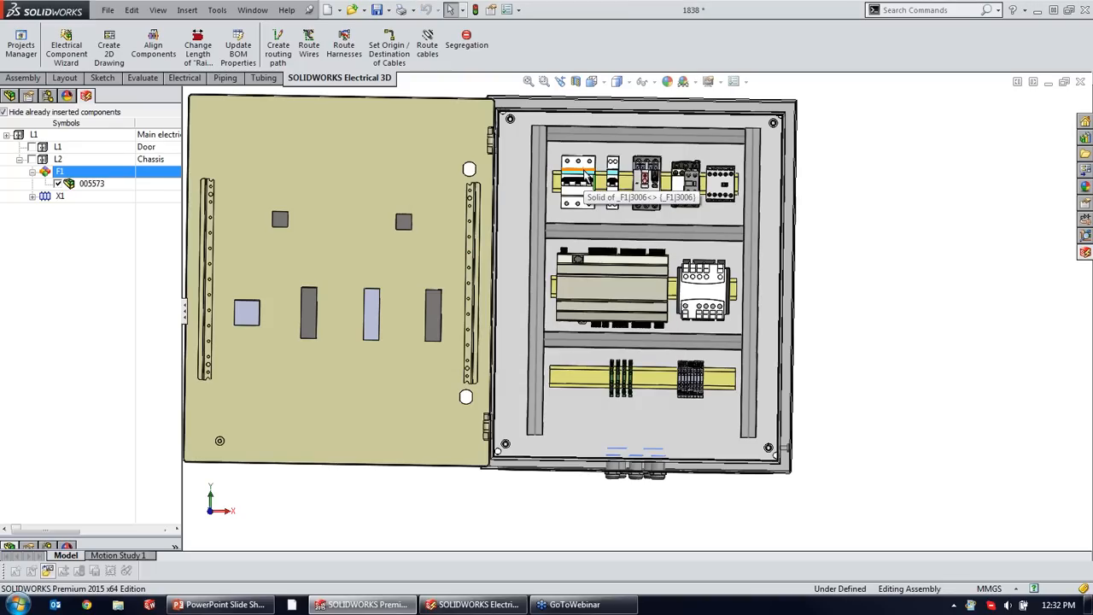
# Slide the inserted F1 breaker slightly right along the upper rail, closer to the neighbouring breaker.
pyautogui.scroll(-4, 583, 181)
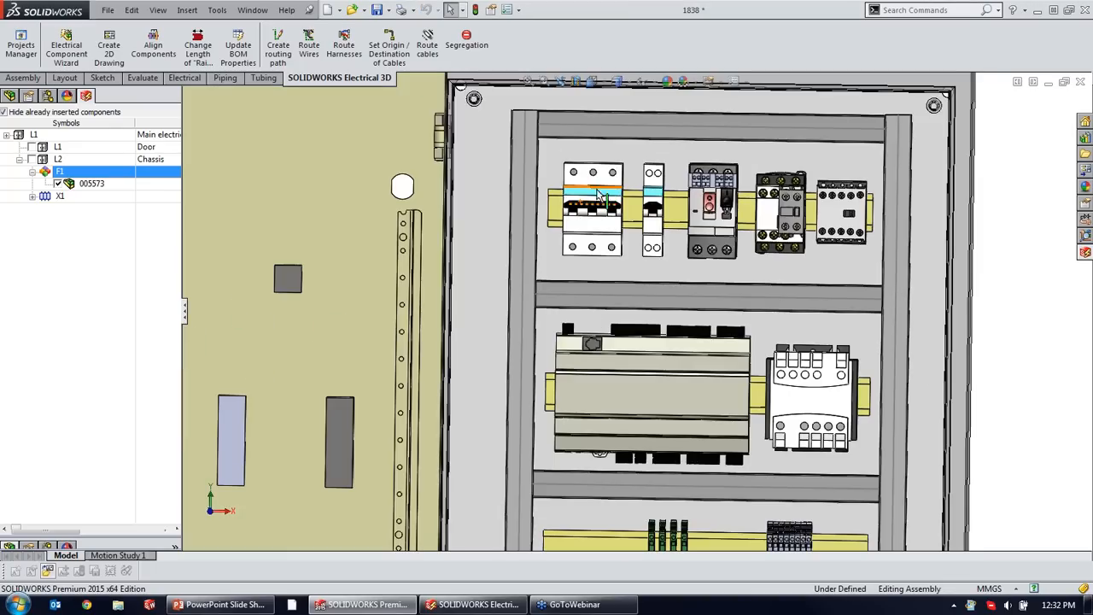
pyautogui.scroll(-3, 572, 192)
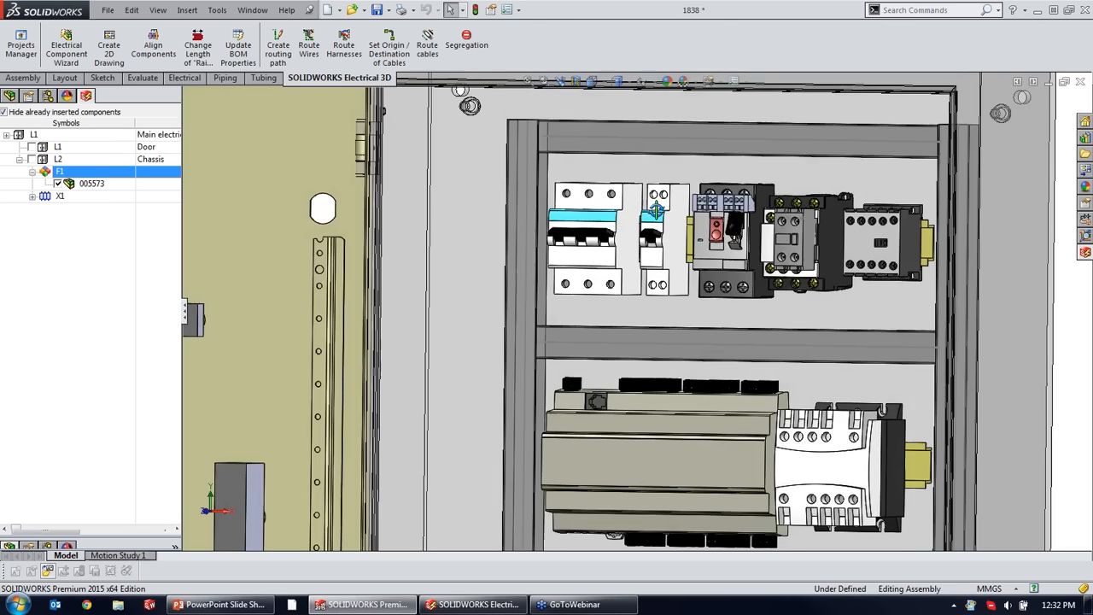
pyautogui.scroll(-3, 642, 225)
pyautogui.moveTo(547, 247); pyautogui.dragTo(573, 261)
pyautogui.scroll(4, 574, 358)
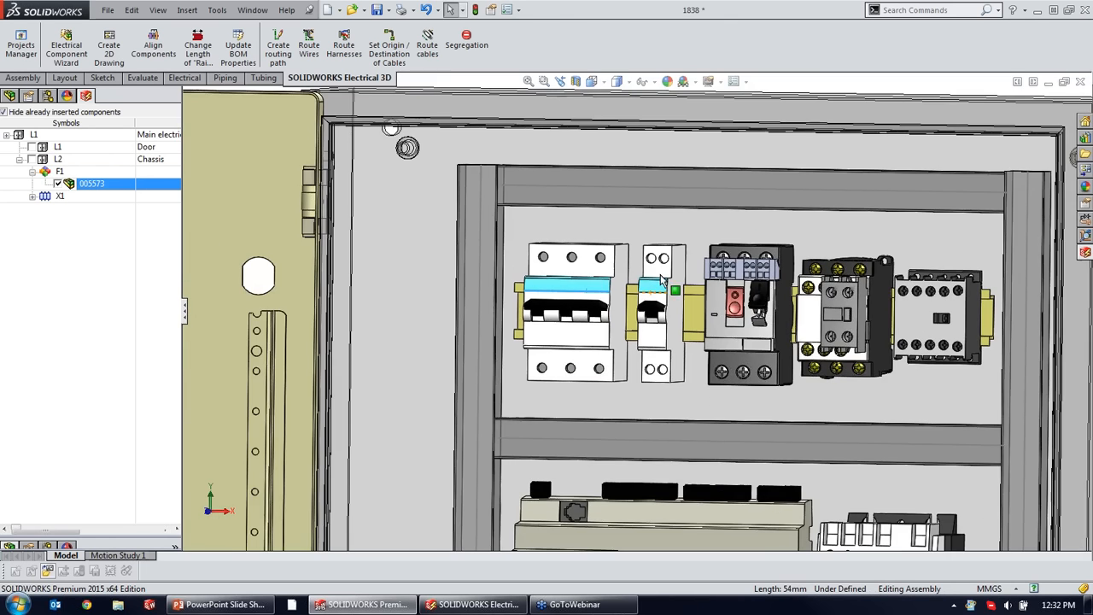
pyautogui.scroll(3, 573, 360)
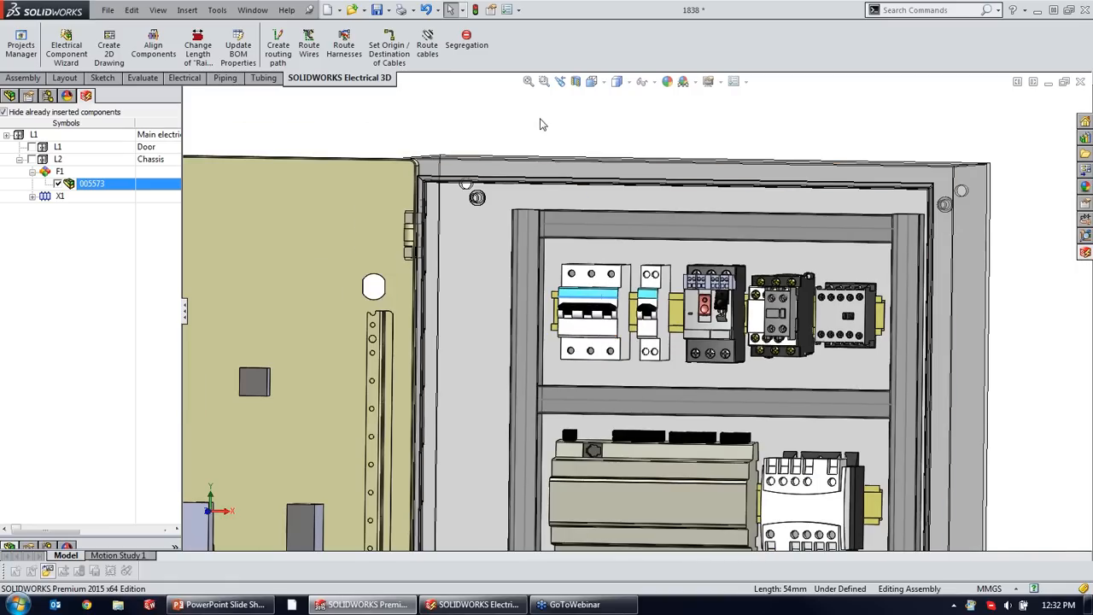
# Select terminals 5 to 12 of terminal strip X1 and start inserting them together.
pyautogui.scroll(5, 640, 326)
pyautogui.scroll(-6, 587, 343)
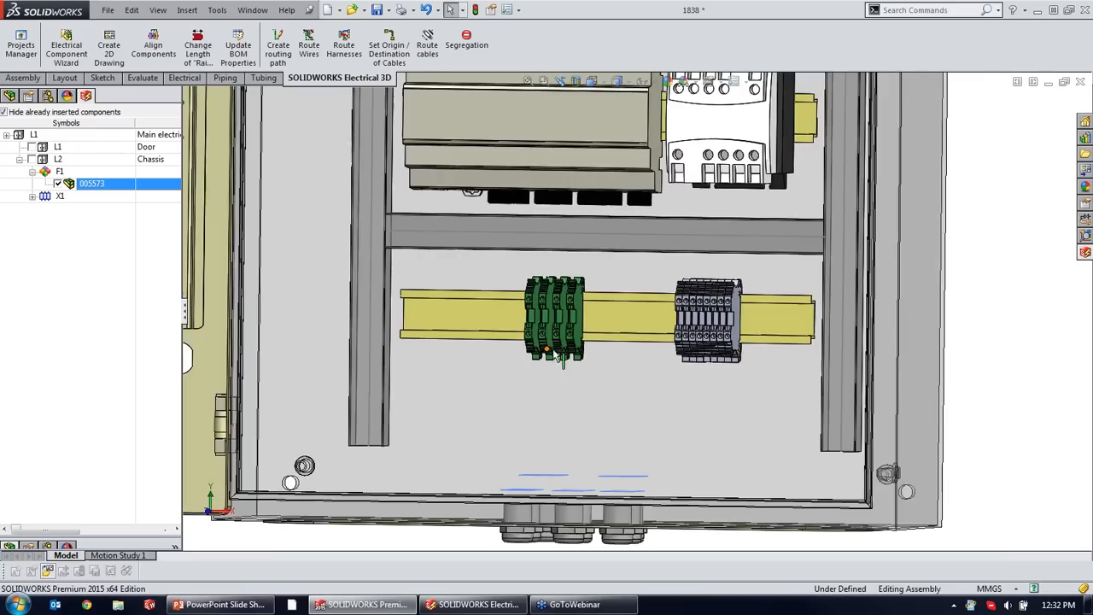
pyautogui.moveTo(588, 342); pyautogui.dragTo(600, 344, button='middle')
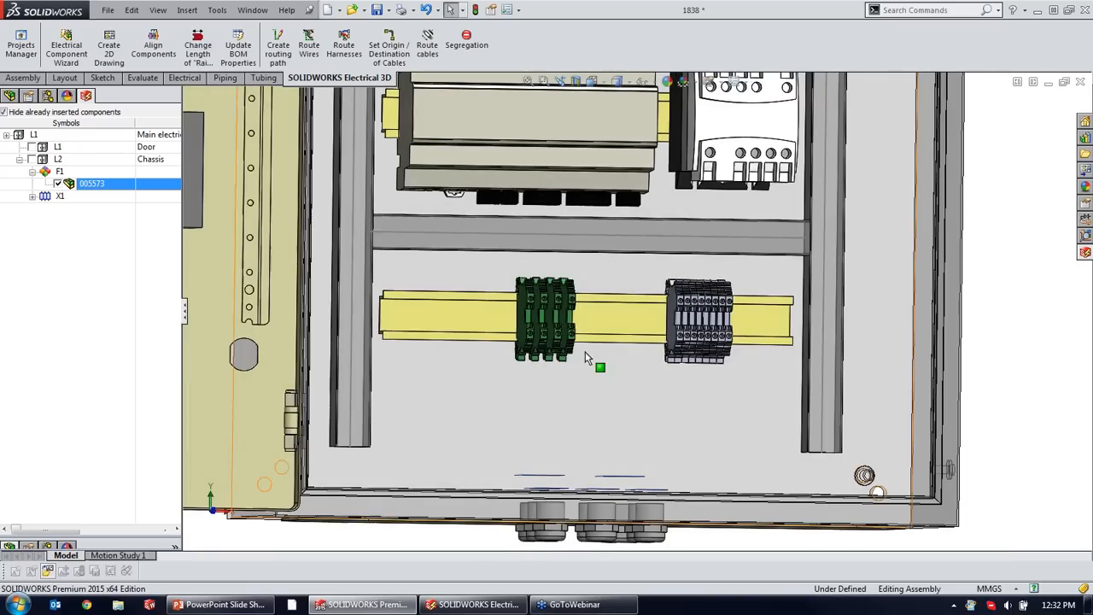
pyautogui.click(32, 196)
pyautogui.click(70, 210)
pyautogui.keyDown('shift'); pyautogui.click(81, 301); pyautogui.keyUp('shift')
pyautogui.keyDown('shift'); pyautogui.click(81, 280); pyautogui.keyUp('shift')
pyautogui.rightClick(80, 280)
pyautogui.click(64, 317)
pyautogui.click(75, 208)
pyautogui.keyDown('shift'); pyautogui.click(73, 295); pyautogui.keyUp('shift')
pyautogui.rightClick(72, 294)
pyautogui.click(107, 299)
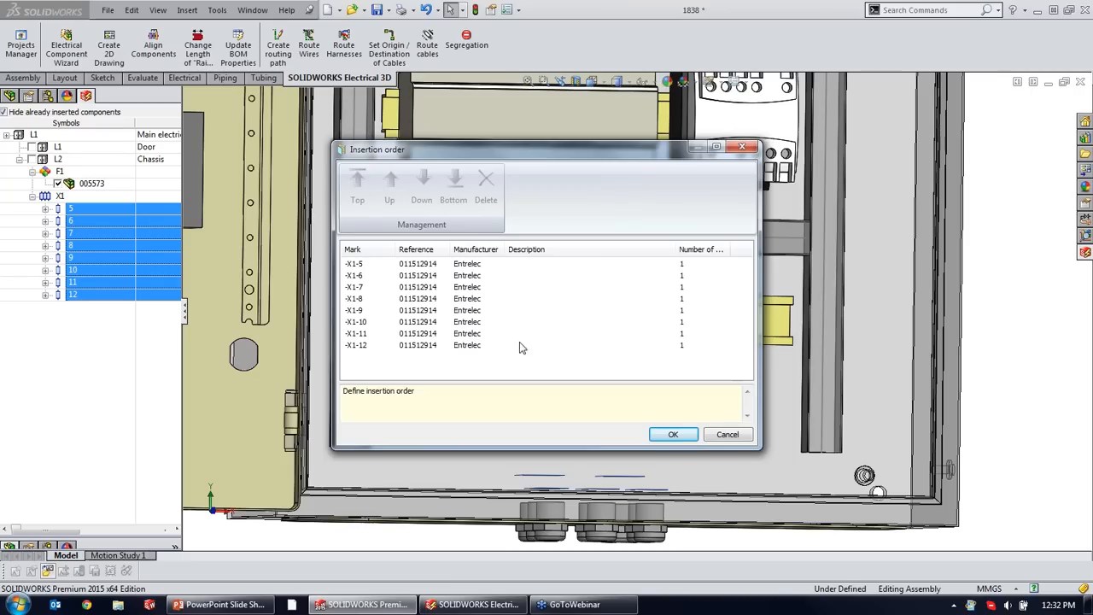
# Accept the insertion order, place the first terminal at the lower rail's left end and add the rest rightward with 0.00 mm spacing.
pyautogui.click(669, 434)
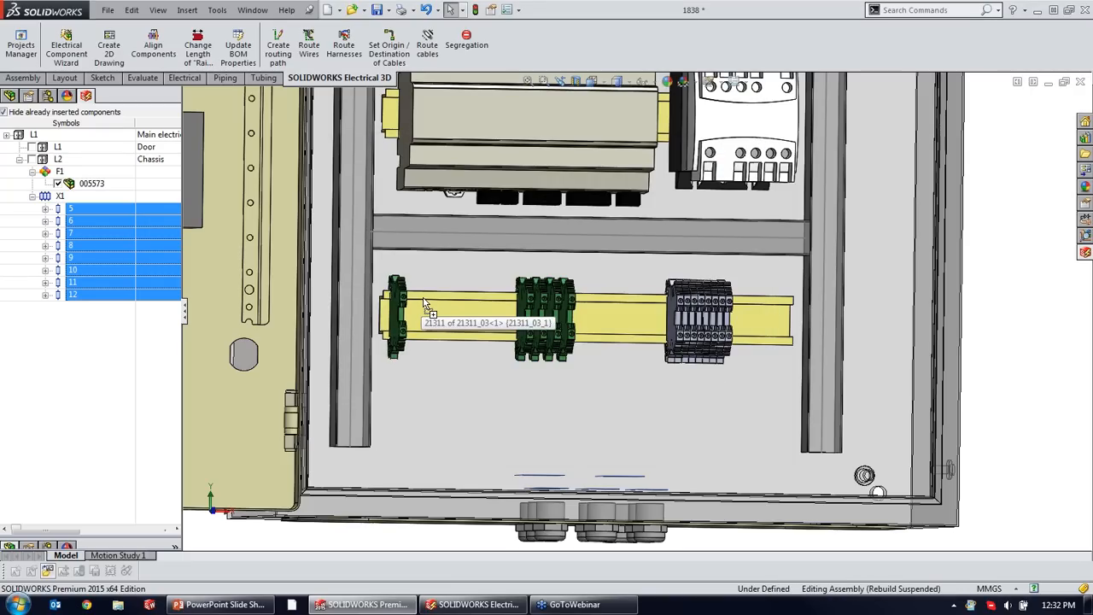
pyautogui.click(424, 303)
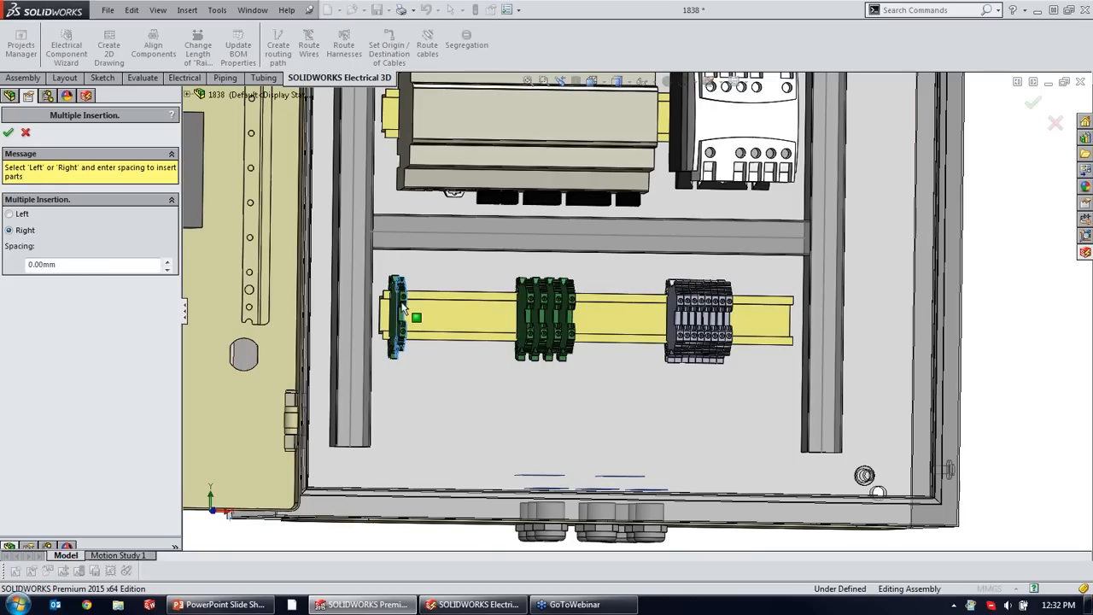
pyautogui.click(8, 132)
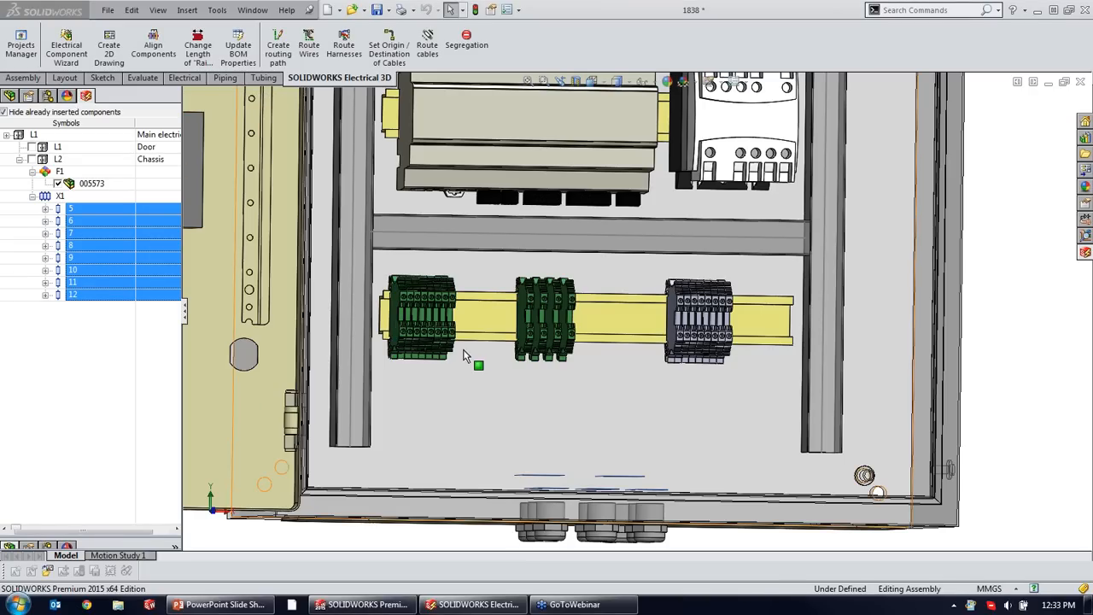
# Slide the inserted group of eight X1 terminals slightly right along the lower rail and refresh the hiding of already inserted components.
pyautogui.scroll(-5, 456, 371)
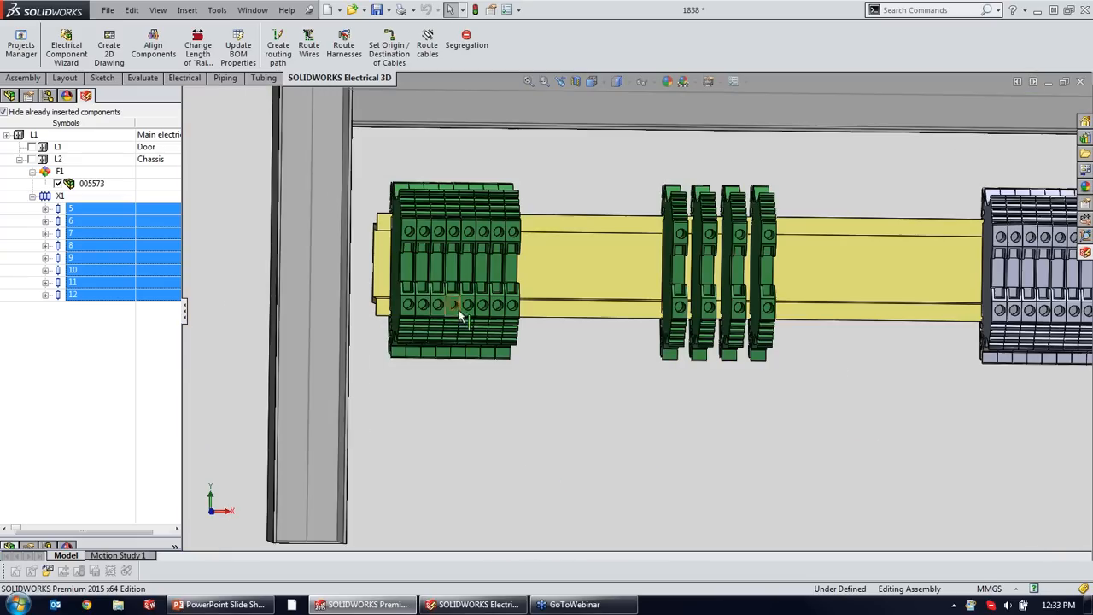
pyautogui.click(455, 256)
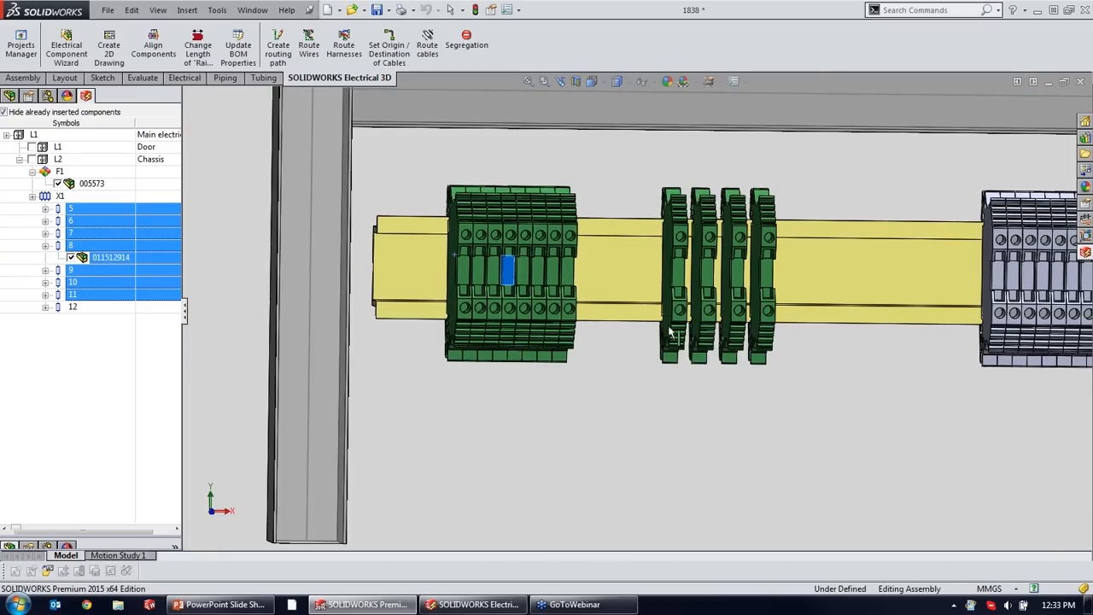
pyautogui.scroll(5, 709, 344)
pyautogui.scroll(3, 730, 286)
pyautogui.scroll(-5, 730, 299)
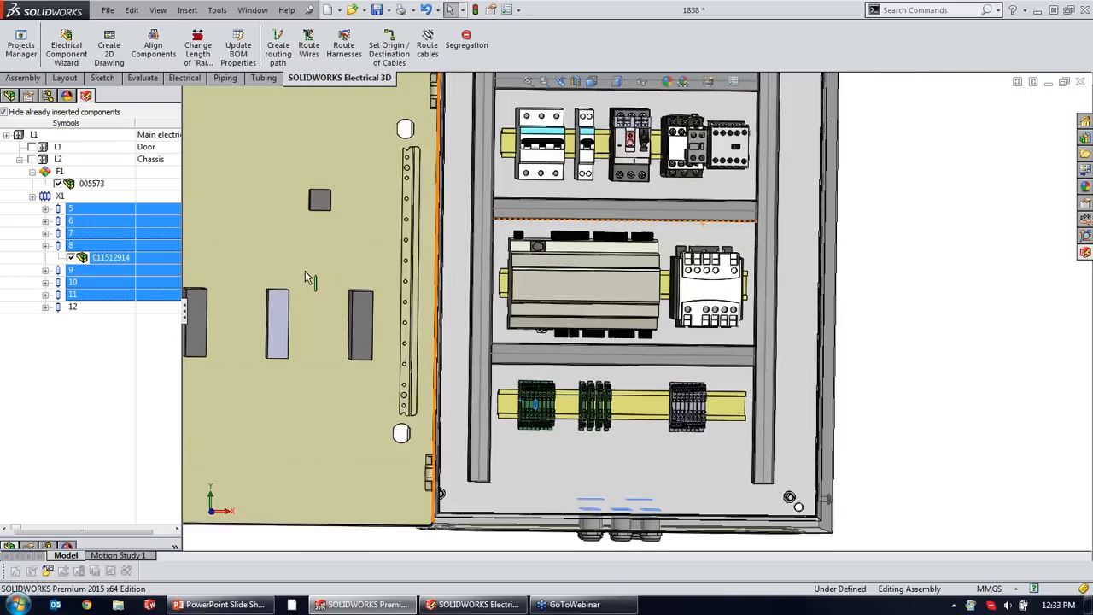
pyautogui.click(5, 112)
pyautogui.click(4, 111)
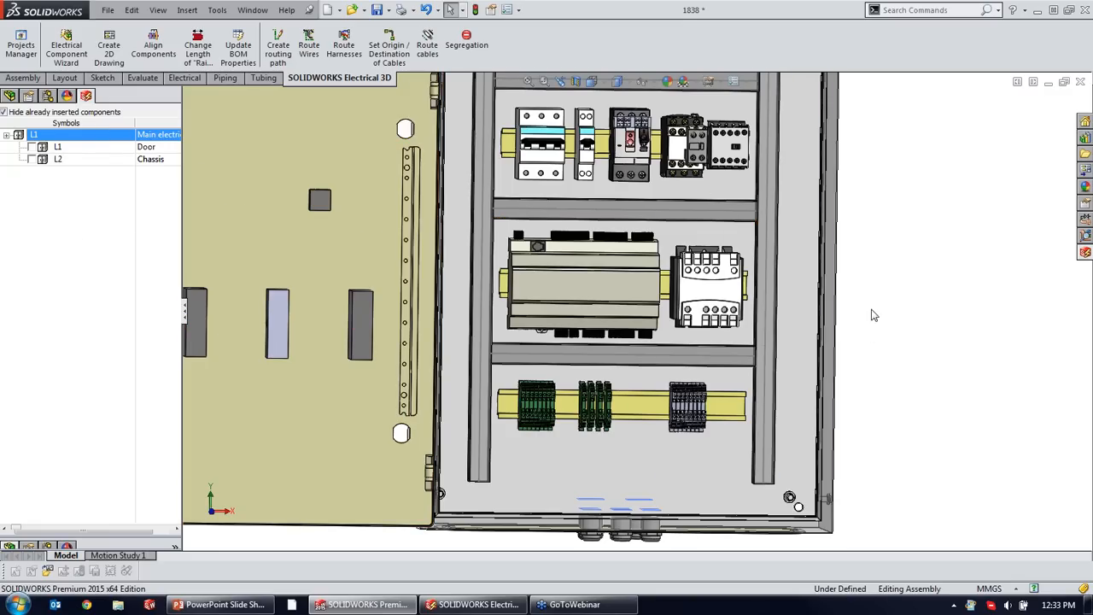
# Route wires for all components using the SOLIDWORKS Route type, spline rendering and routing error display.
pyautogui.scroll(5, 870, 312)
pyautogui.scroll(-3, 743, 257)
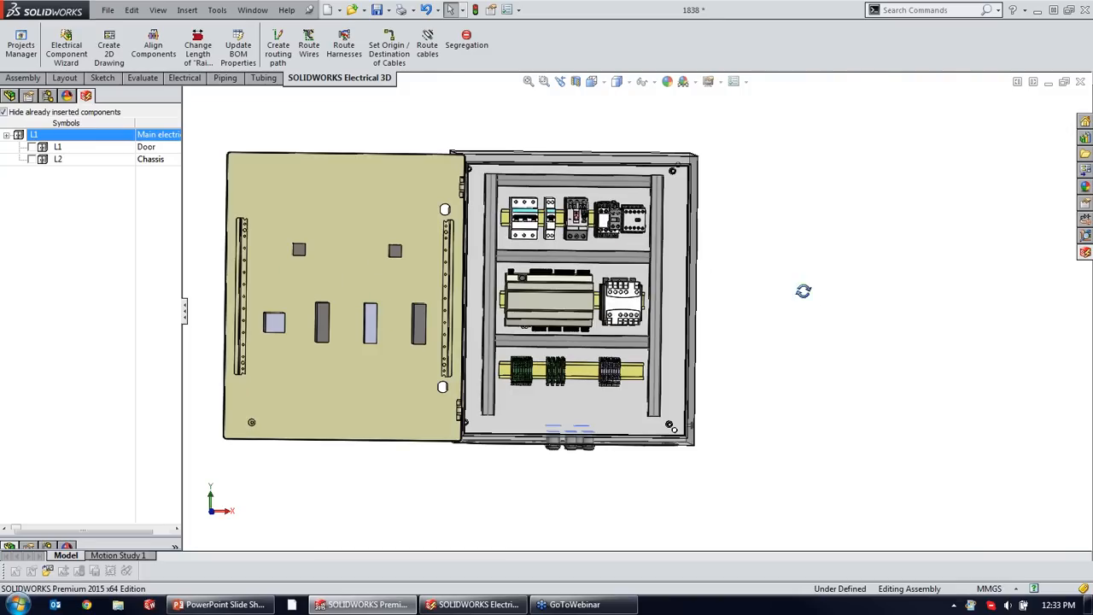
pyautogui.scroll(-2, 766, 339)
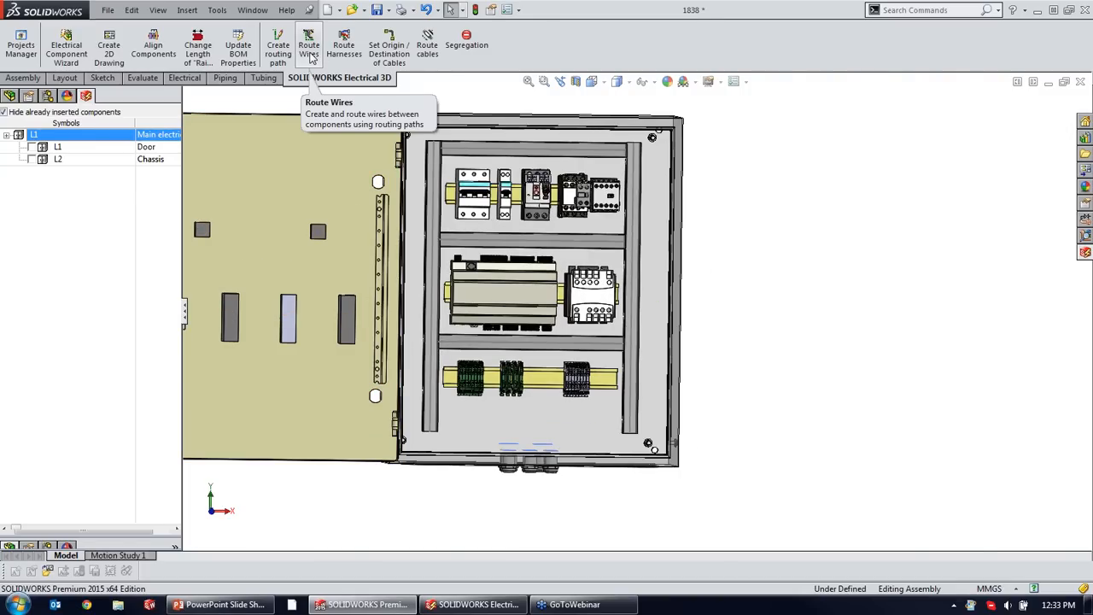
pyautogui.scroll(2, 318, 159)
pyautogui.scroll(-1, 548, 236)
pyautogui.scroll(1, 529, 223)
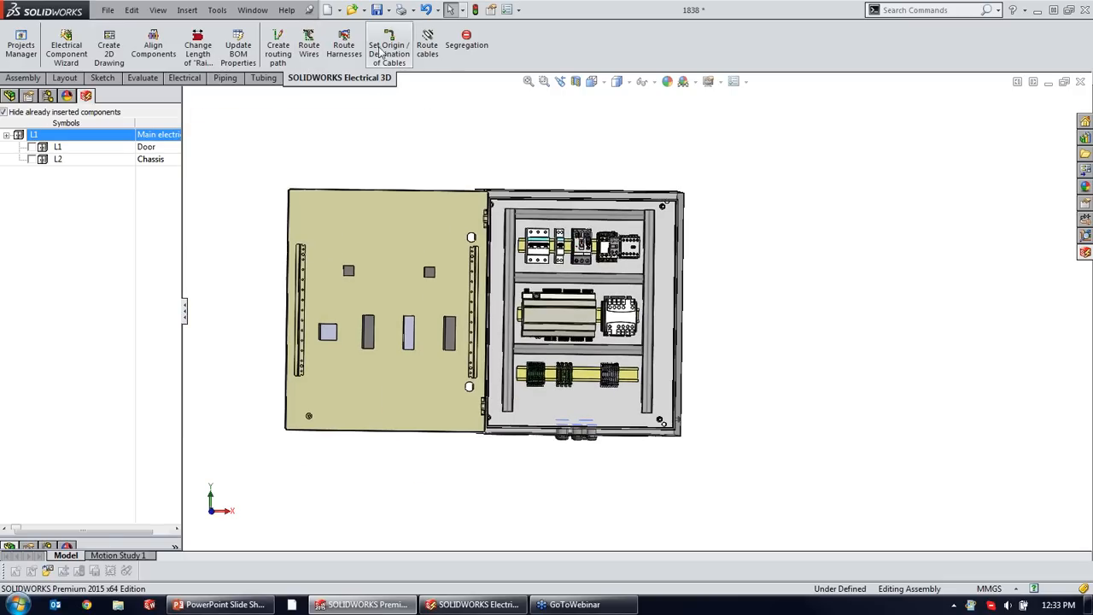
pyautogui.click(308, 44)
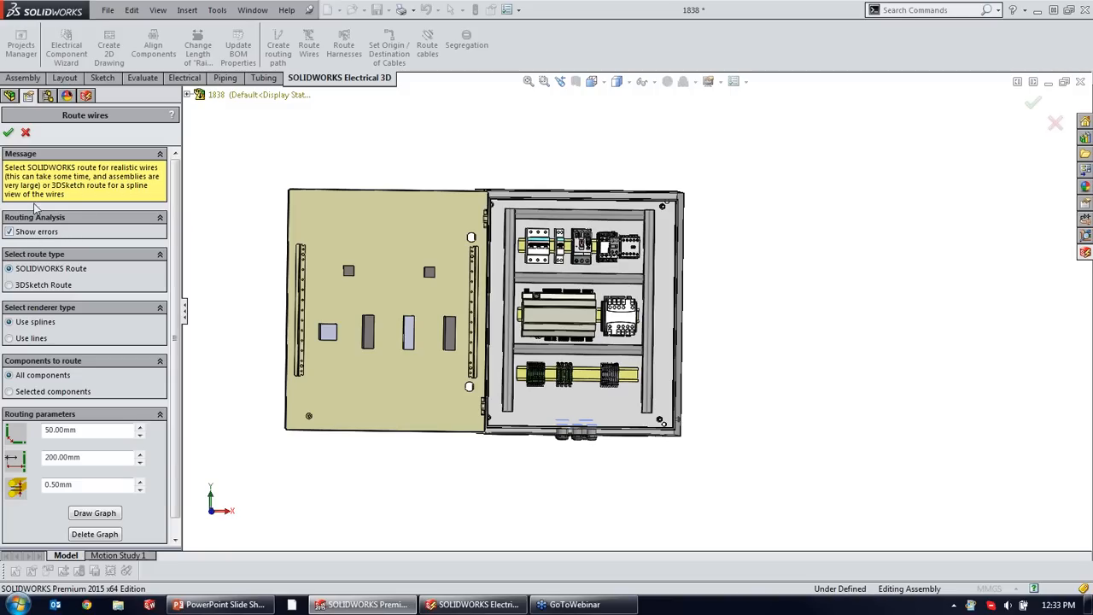
pyautogui.click(9, 133)
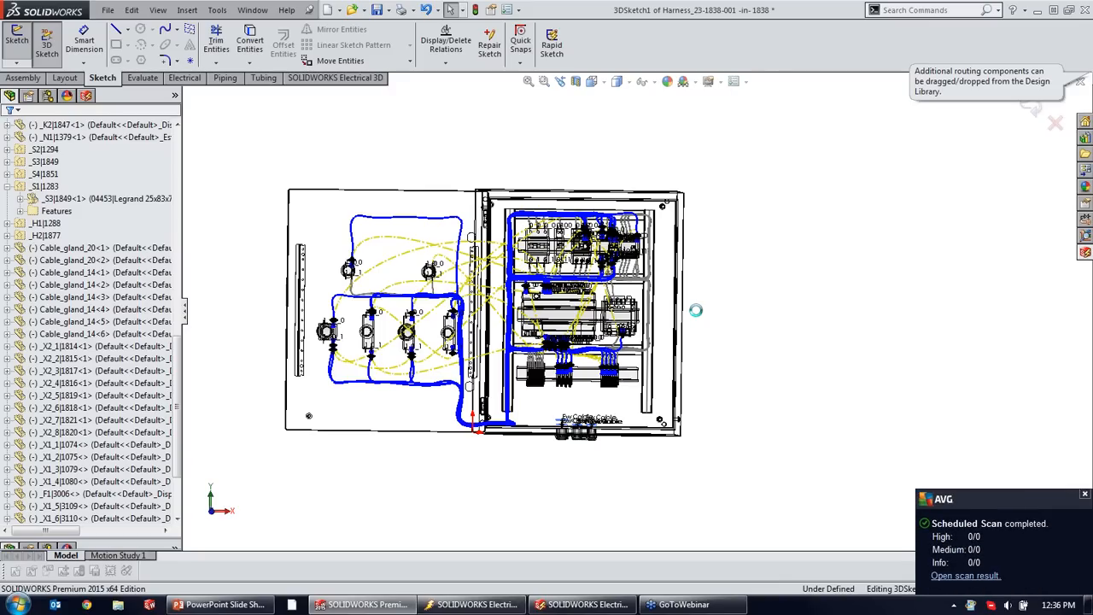
pyautogui.click(1085, 495)
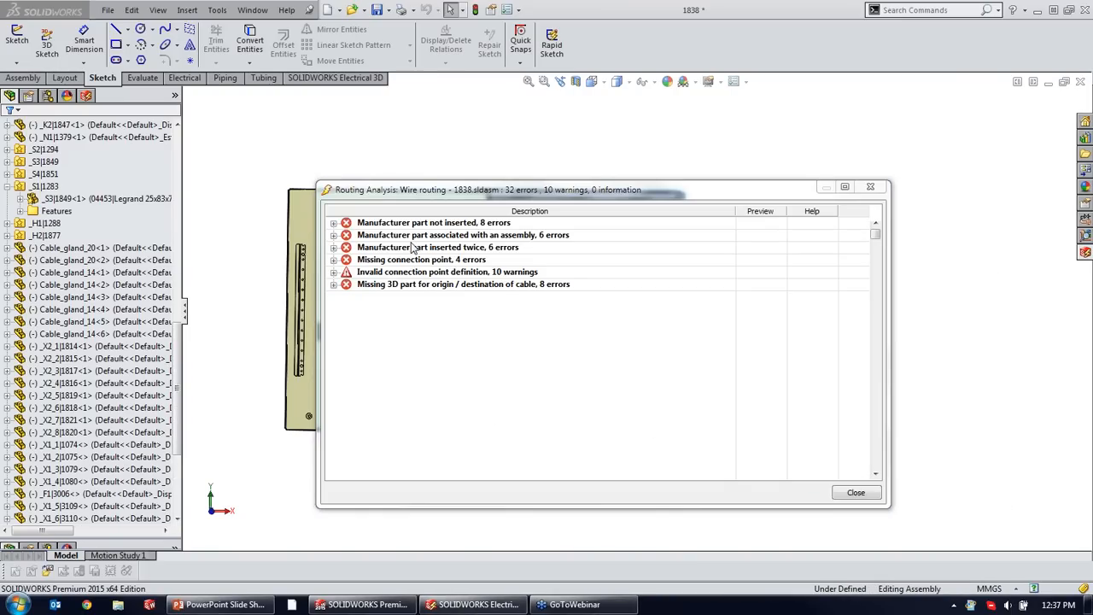
# Review the routing errors for parts not inserted and parts inserted twice, previewing the duplicated cable ducts in the cabinet.
pyautogui.click(333, 223)
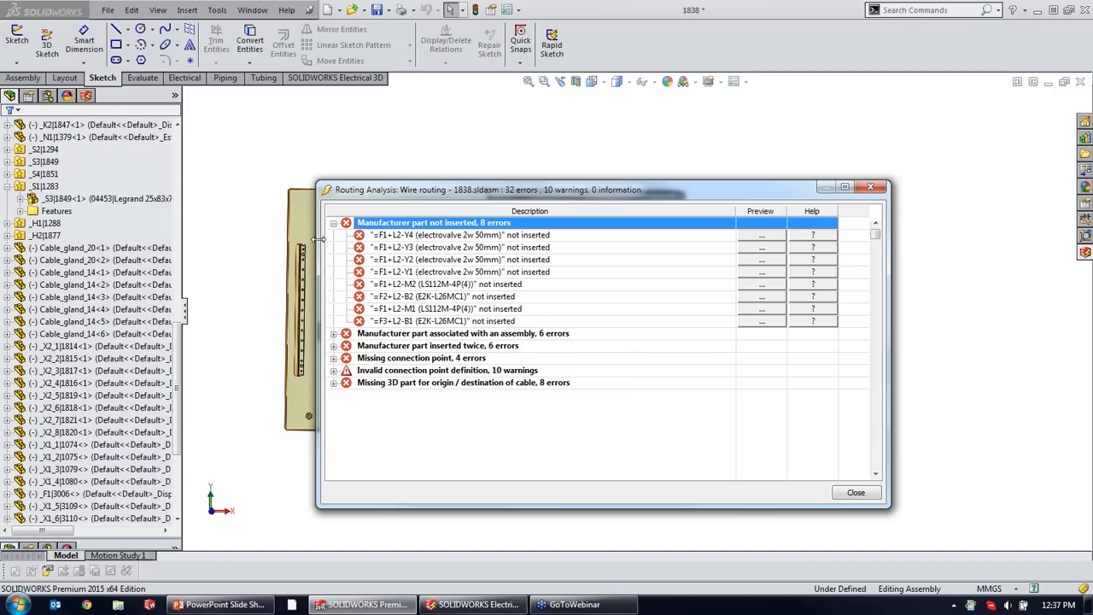
pyautogui.click(334, 346)
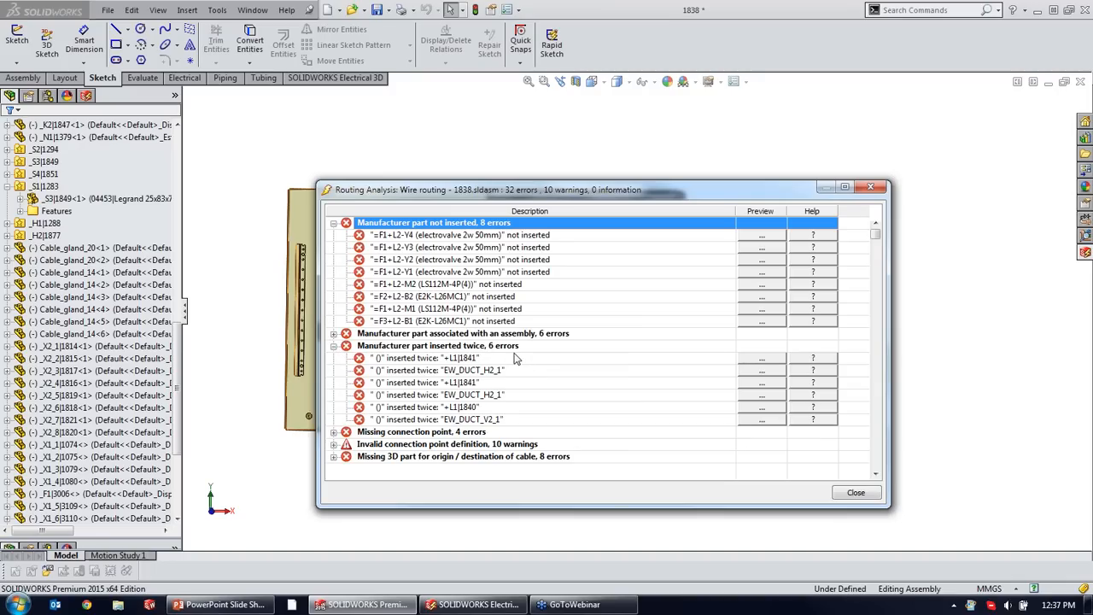
pyautogui.moveTo(495, 196); pyautogui.dragTo(790, 152)
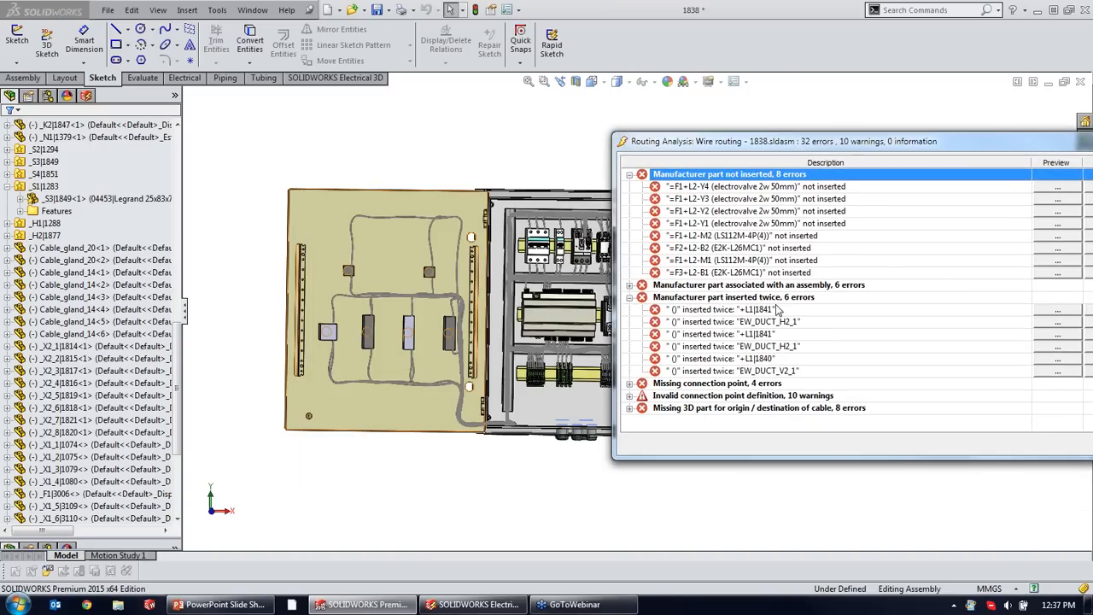
pyautogui.click(1056, 321)
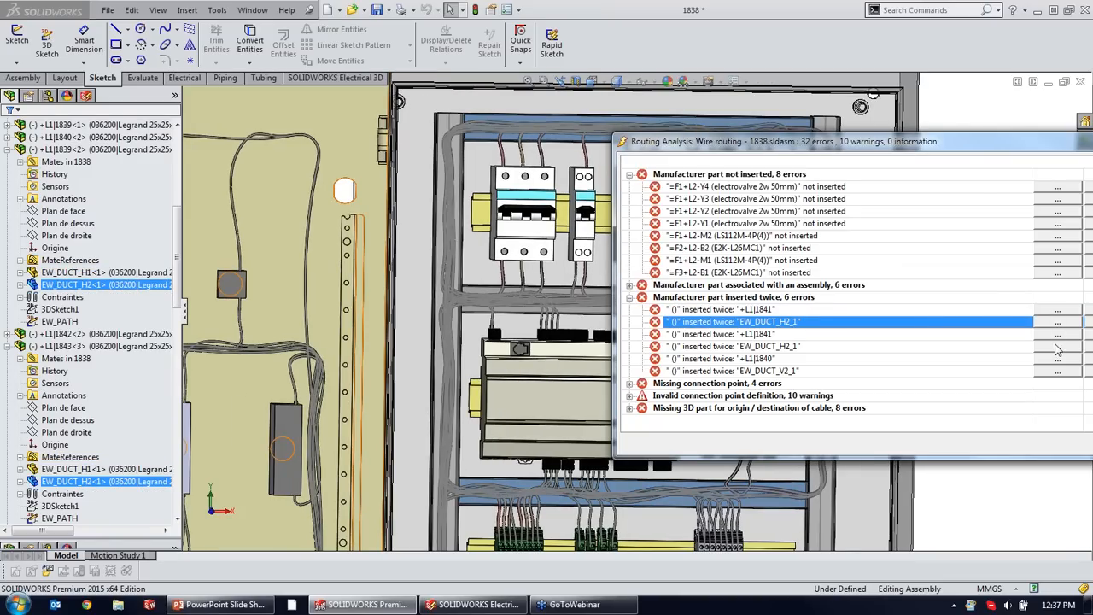
pyautogui.click(1057, 347)
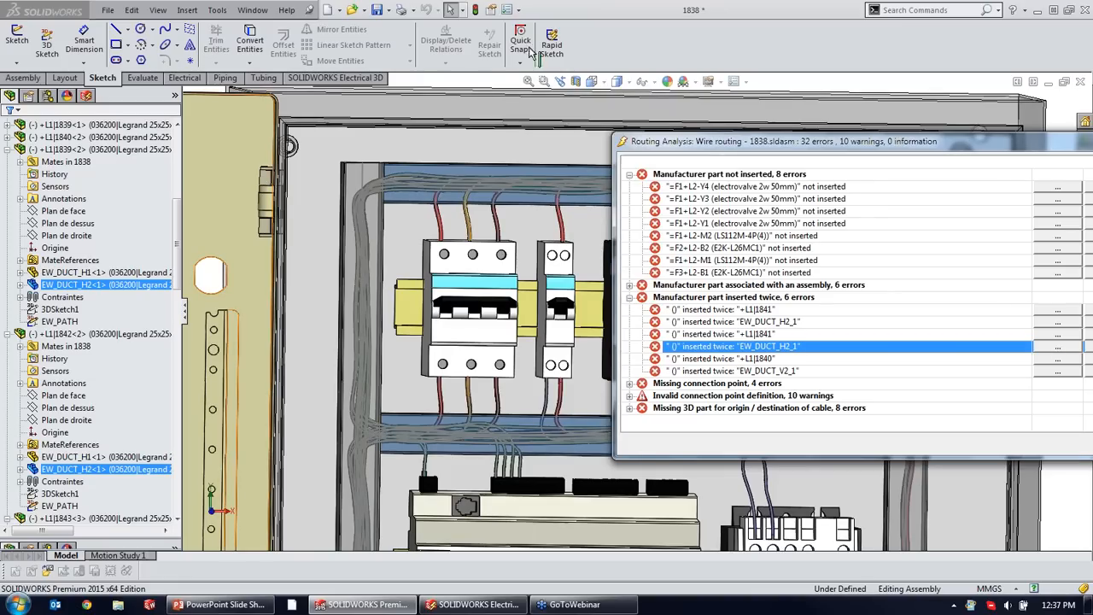
pyautogui.click(1062, 335)
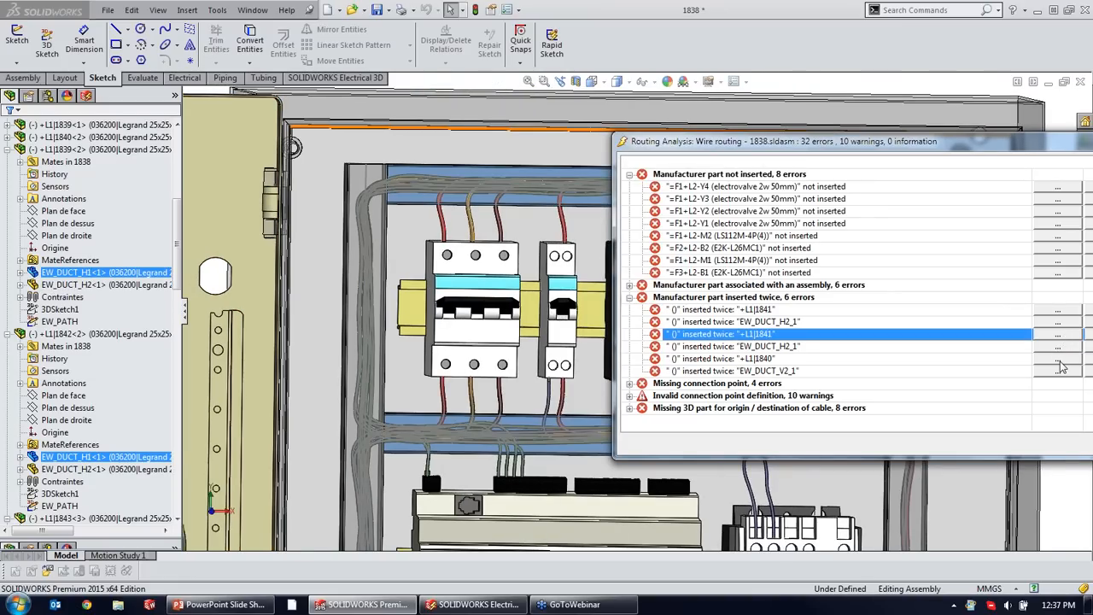
pyautogui.click(1058, 359)
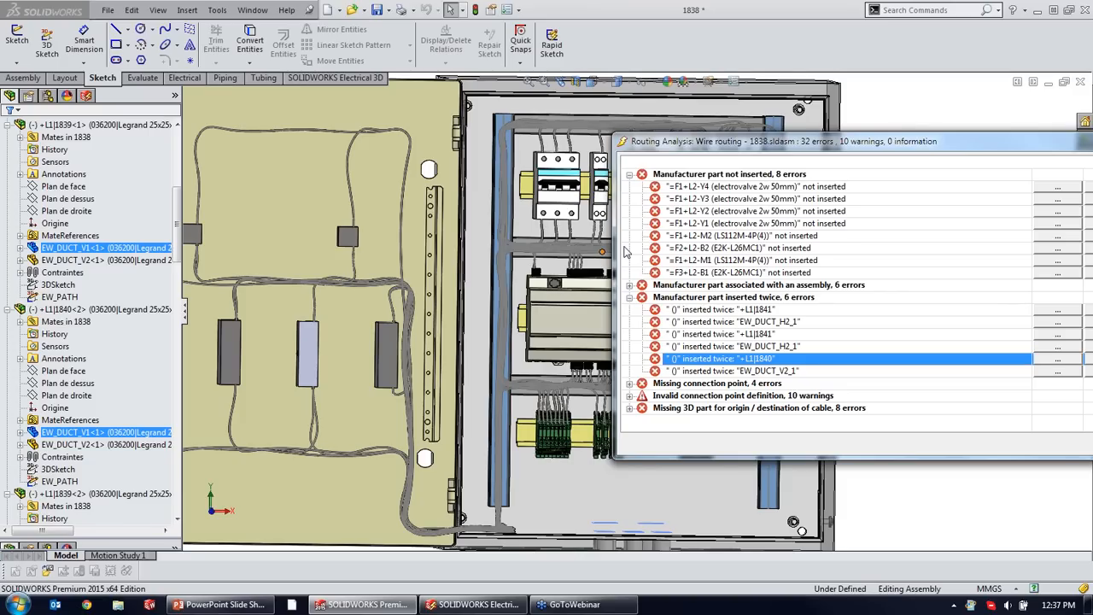
# Review the missing connection point errors, inspect the affected Q1 contact block 1239 in the model, and close the routing analysis.
pyautogui.click(630, 384)
pyautogui.click(743, 386)
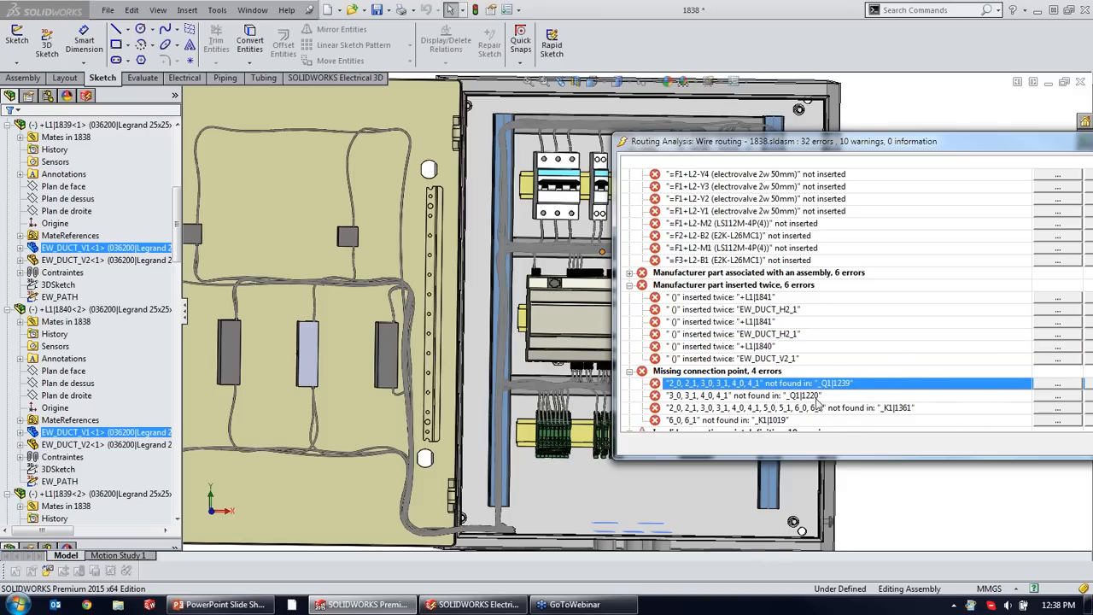
pyautogui.click(1057, 383)
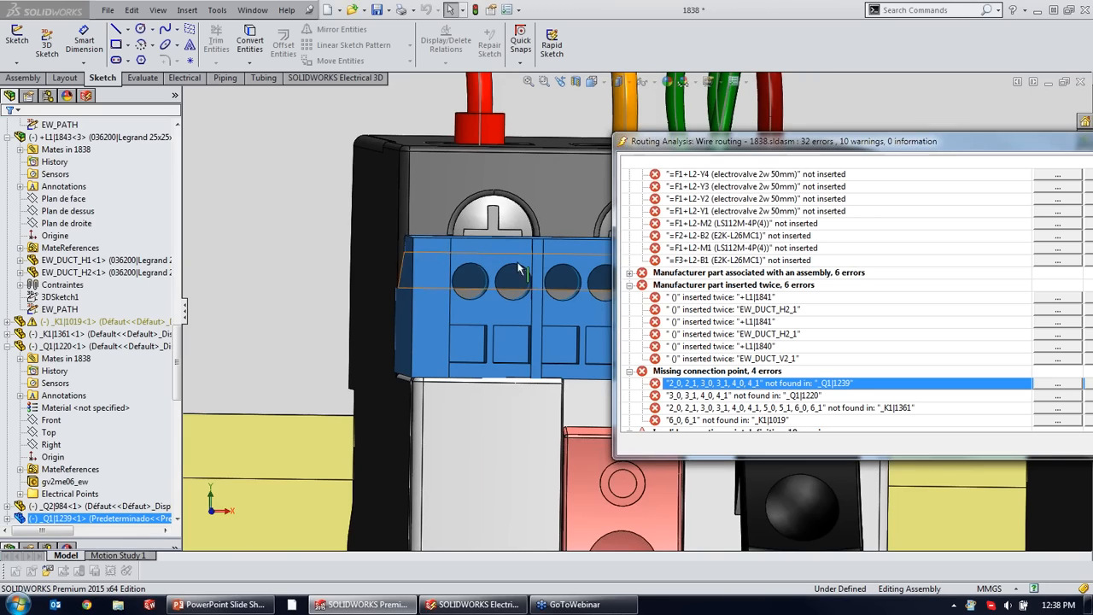
pyautogui.click(334, 189)
pyautogui.scroll(6, 335, 190)
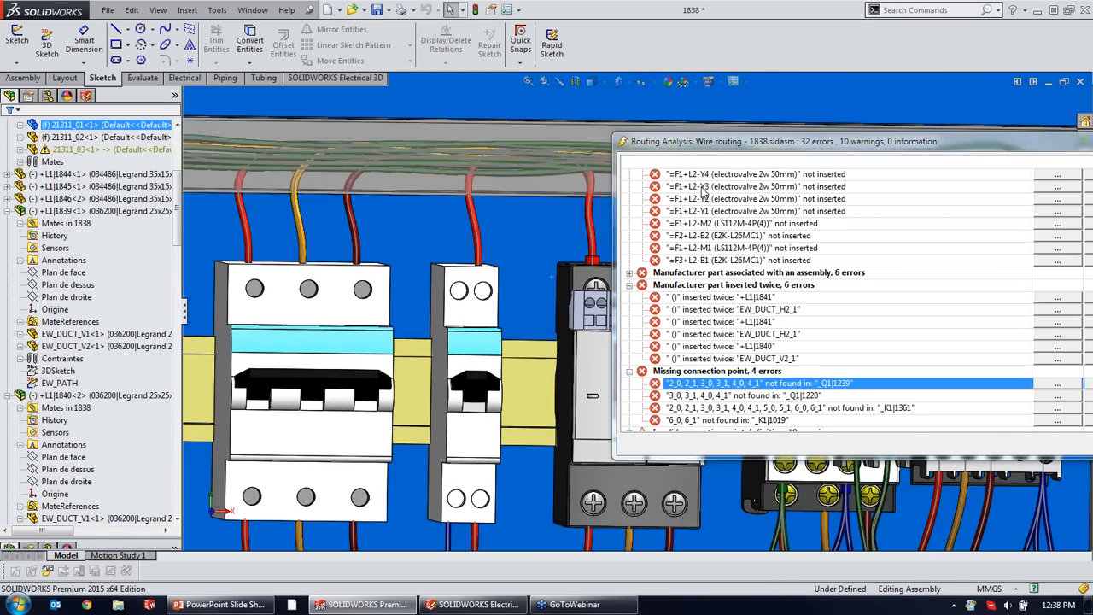
pyautogui.moveTo(673, 151); pyautogui.dragTo(61, 52)
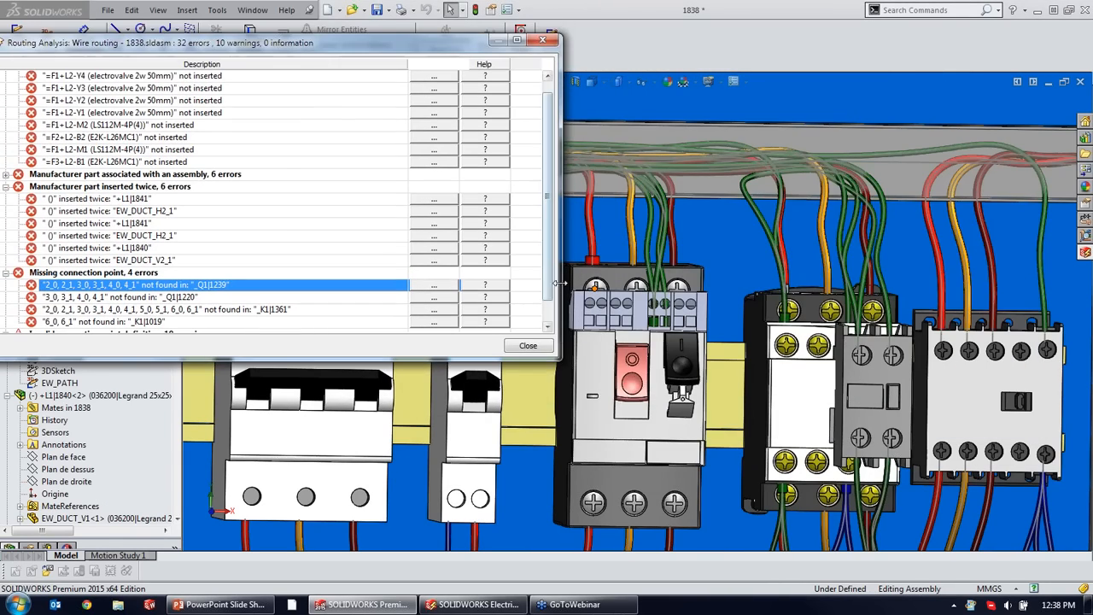
pyautogui.moveTo(631, 389); pyautogui.dragTo(613, 415, button='middle')
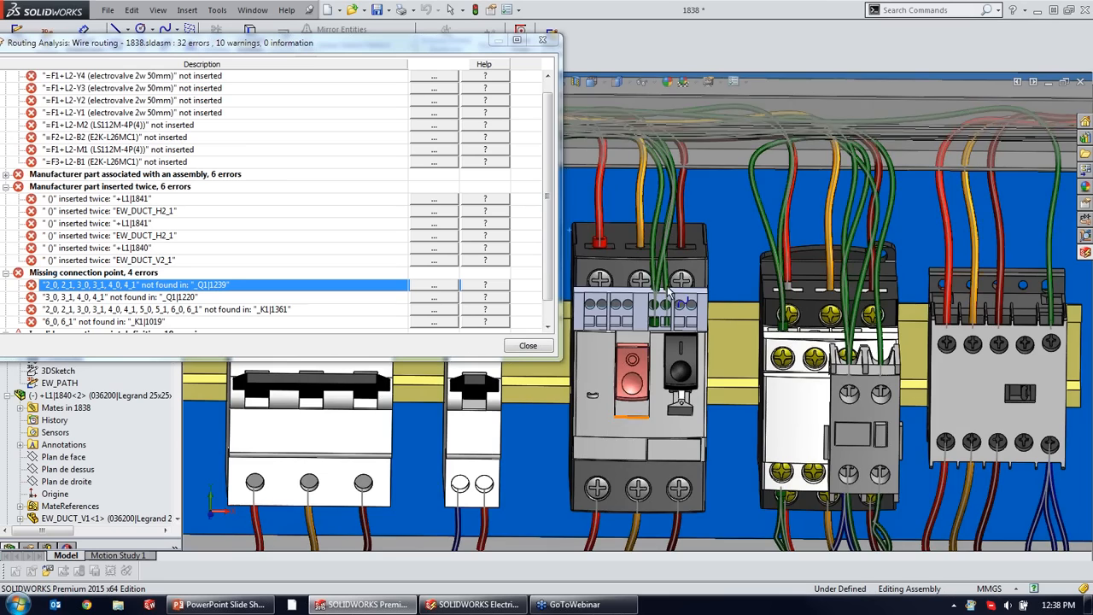
pyautogui.scroll(-3, 649, 314)
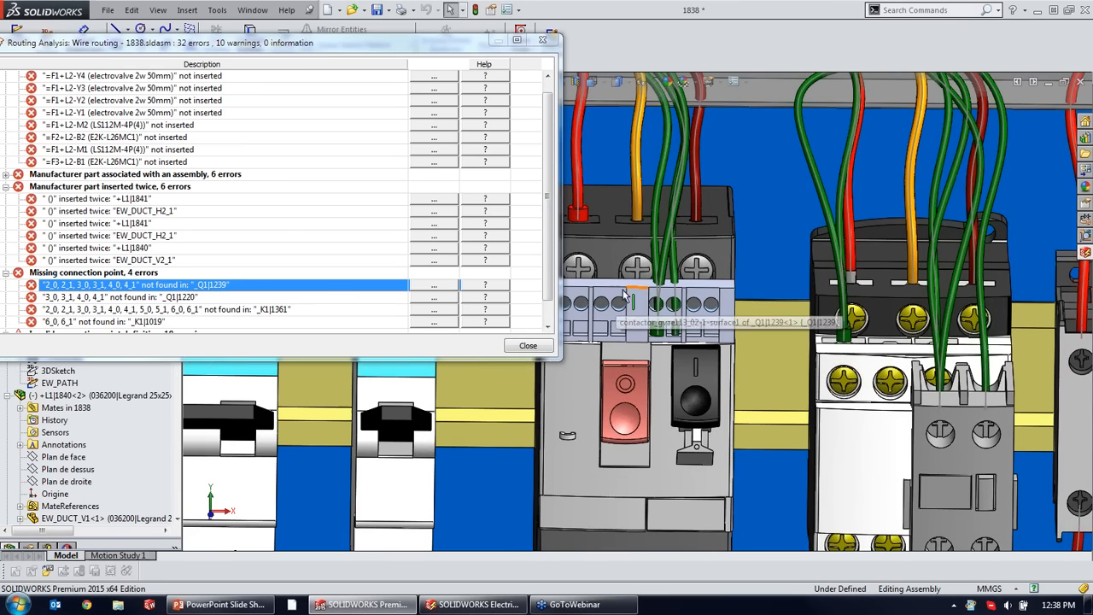
pyautogui.scroll(-4, 663, 325)
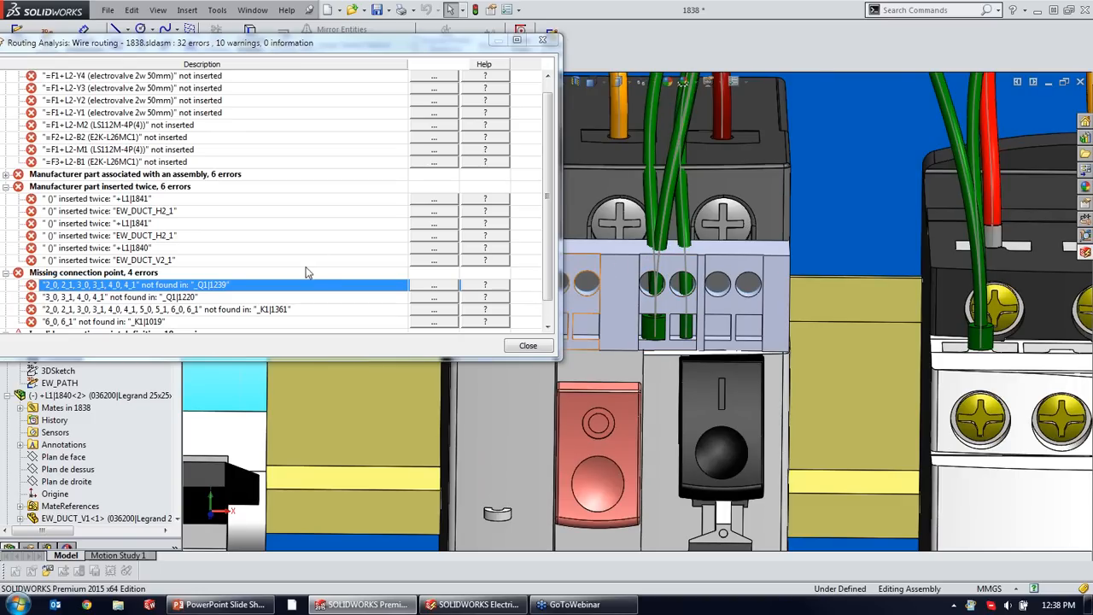
pyautogui.scroll(-2, 328, 265)
pyautogui.moveTo(547, 236); pyautogui.dragTo(524, 281)
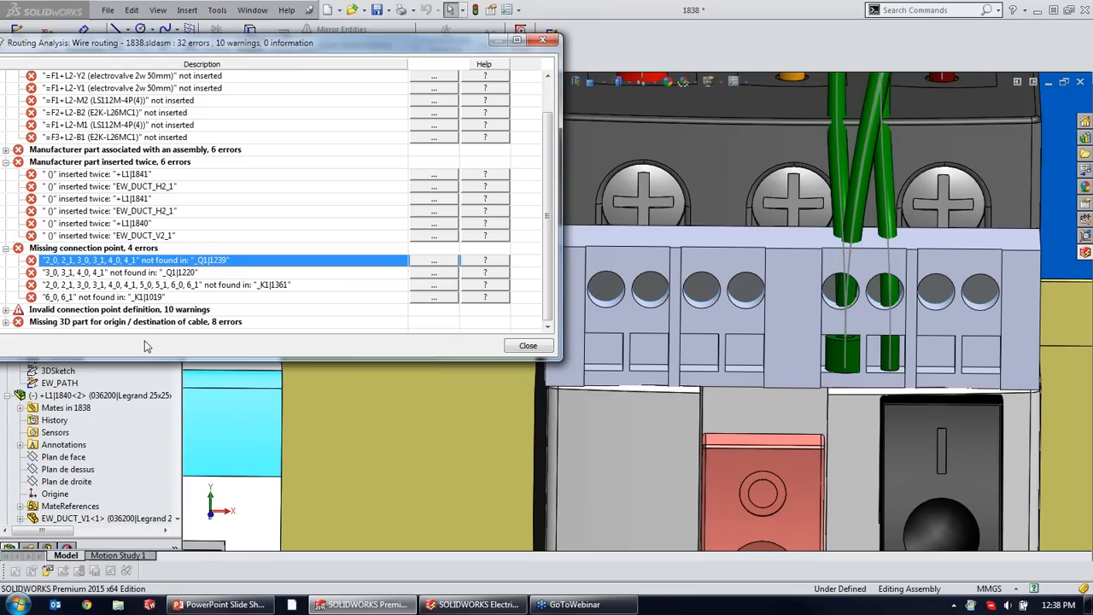
pyautogui.click(525, 346)
# Examine the routed wires at the upper rail components and across the whole cabinet.
pyautogui.scroll(5, 550, 350)
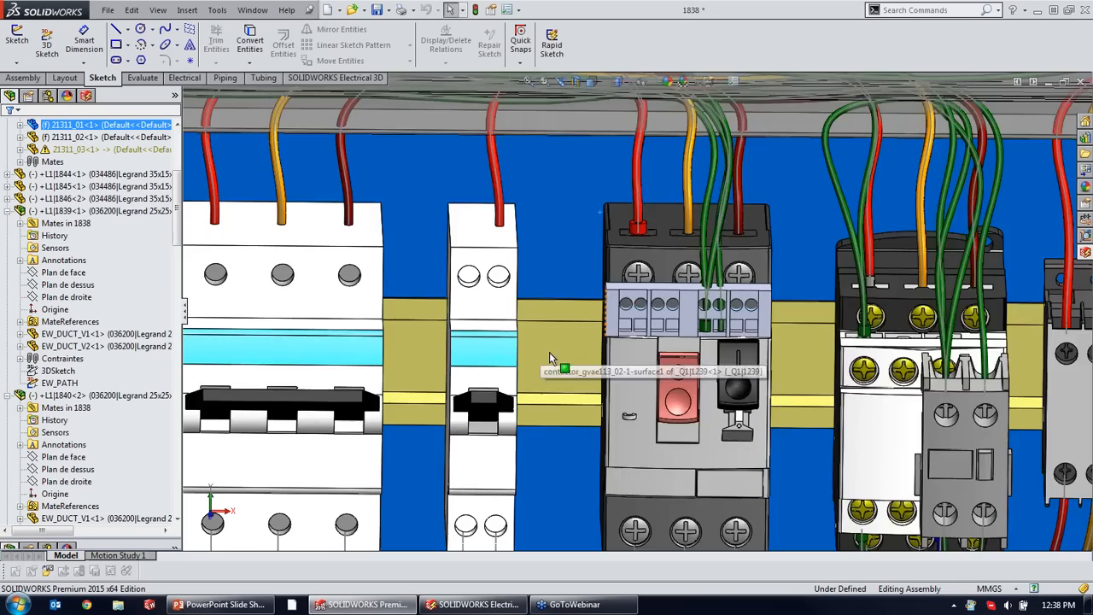
pyautogui.scroll(4, 551, 334)
pyautogui.click(338, 182)
pyautogui.scroll(1, 958, 364)
pyautogui.moveTo(955, 358); pyautogui.dragTo(960, 327, button='middle')
pyautogui.scroll(2, 906, 388)
pyautogui.scroll(-1, 860, 458)
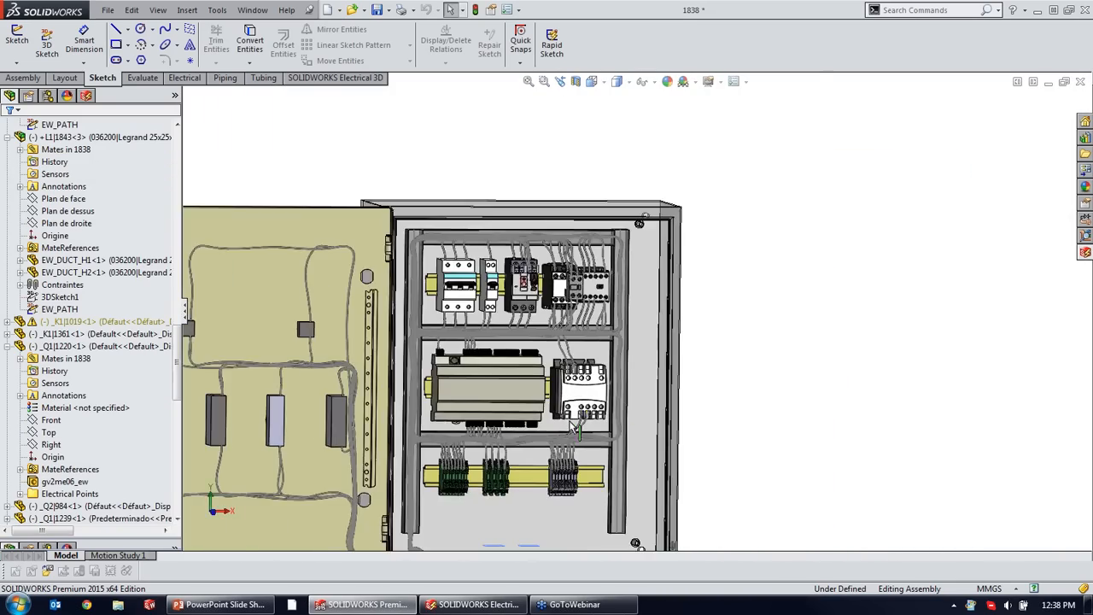
# Examine the wires running from component T1 through the lower horizontal duct to the terminals on the lower rail.
pyautogui.scroll(-4, 574, 429)
pyautogui.scroll(-3, 573, 446)
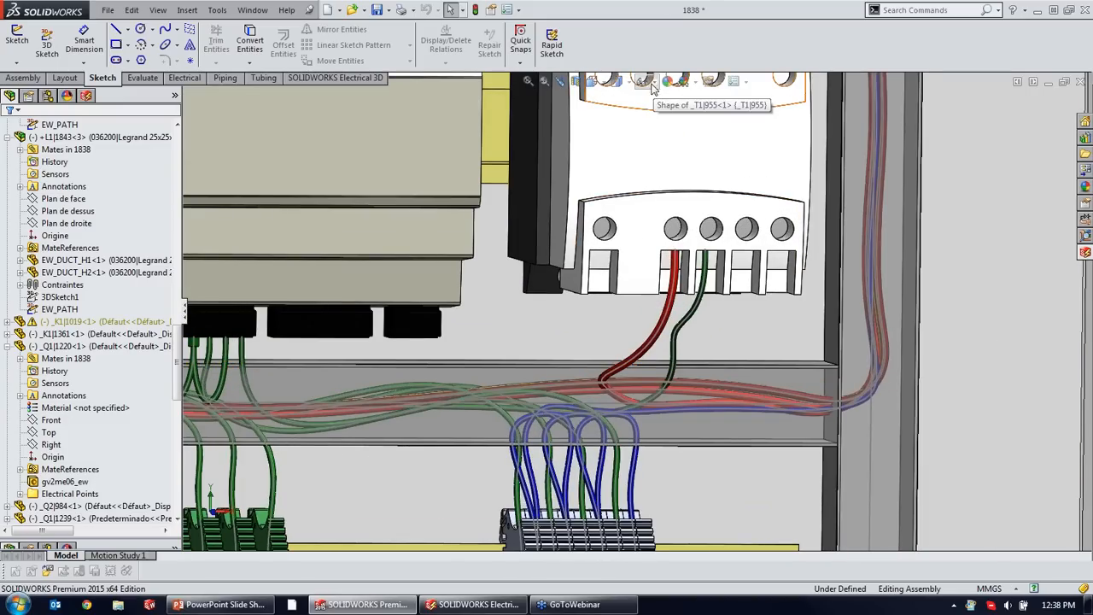
pyautogui.press('s')
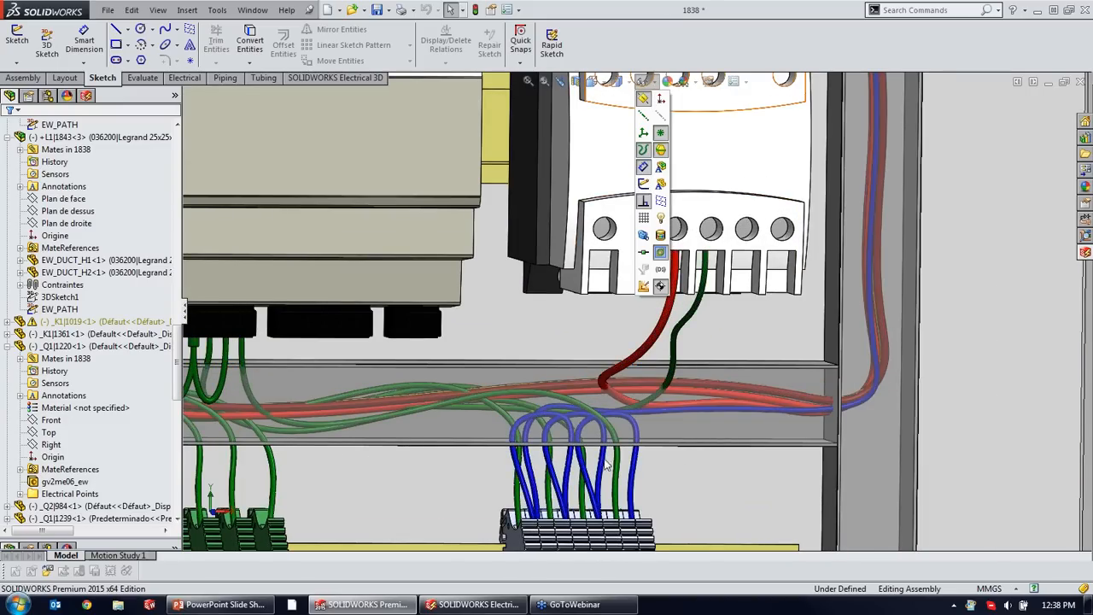
pyautogui.scroll(3, 854, 410)
pyautogui.scroll(-6, 683, 363)
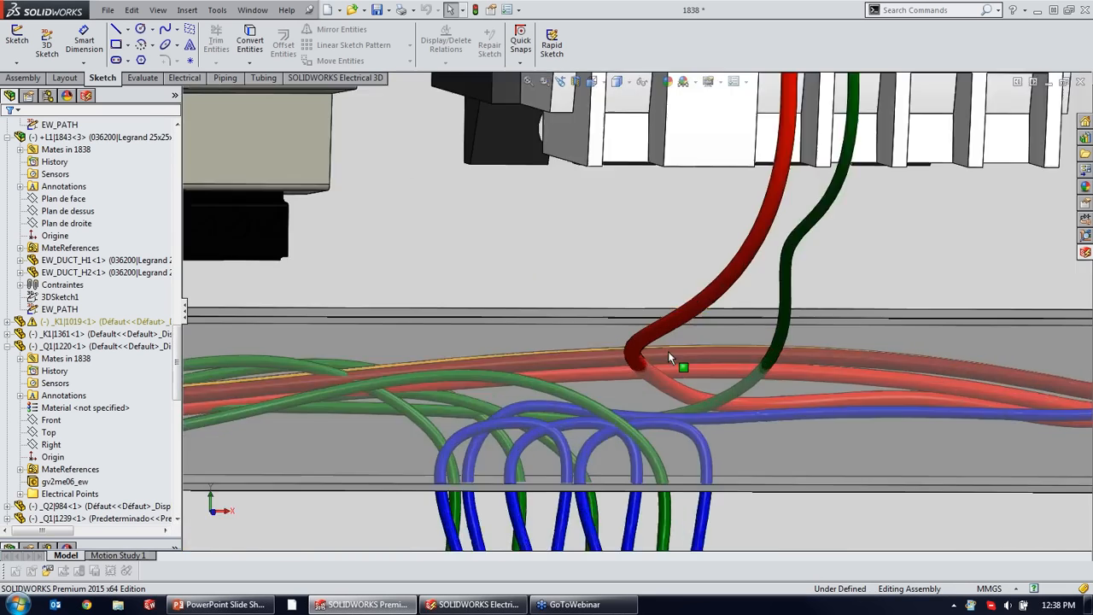
pyautogui.moveTo(715, 374); pyautogui.dragTo(836, 298, button='middle')
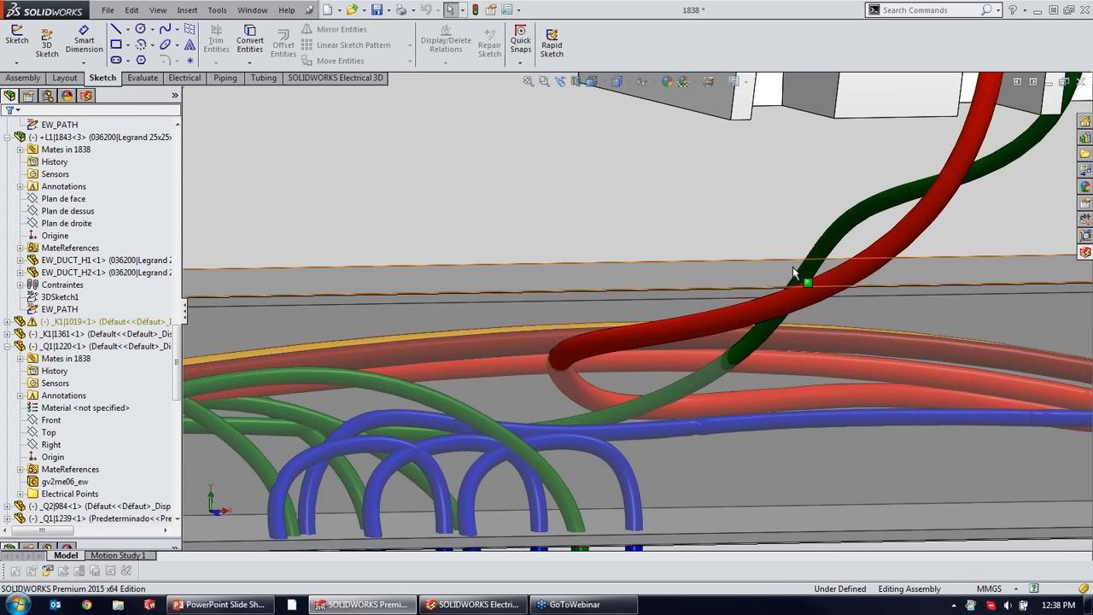
pyautogui.scroll(4, 800, 299)
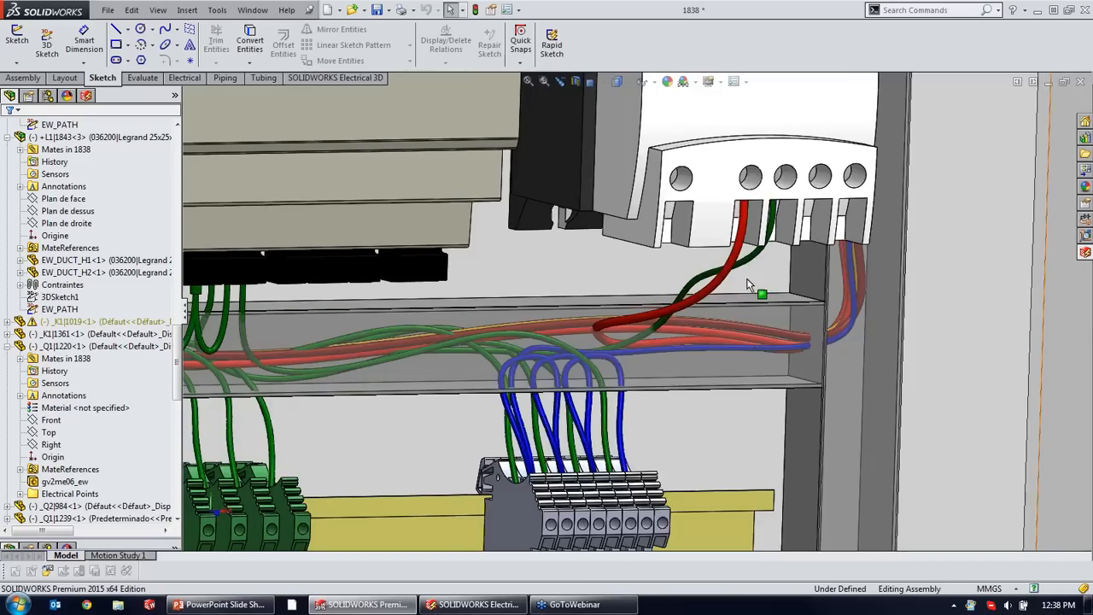
pyautogui.moveTo(724, 254); pyautogui.dragTo(690, 238, button='middle')
pyautogui.scroll(-3, 627, 267)
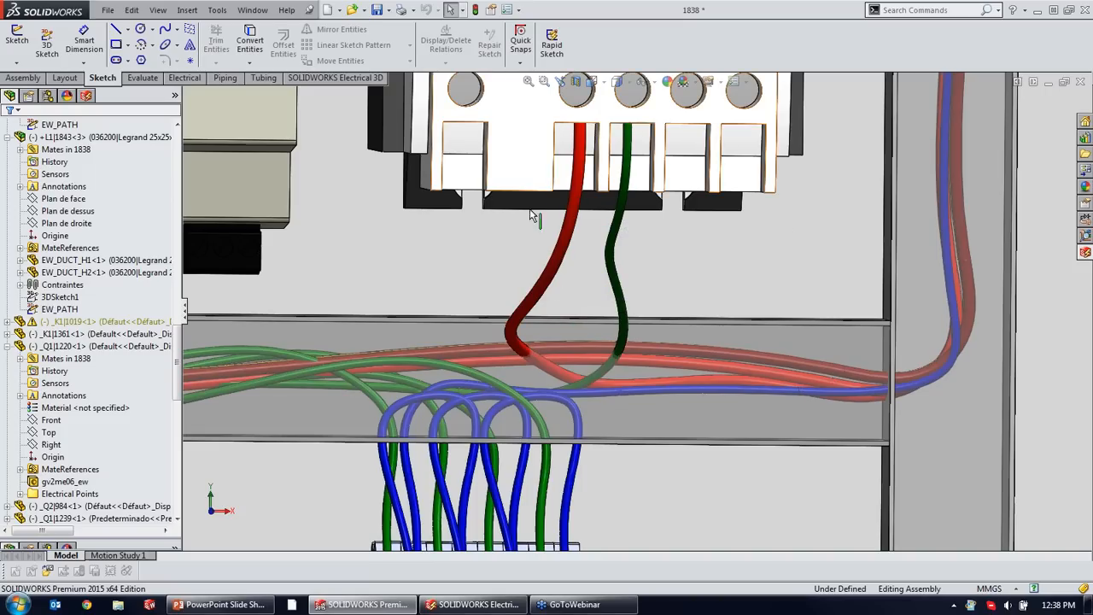
pyautogui.scroll(6, 516, 281)
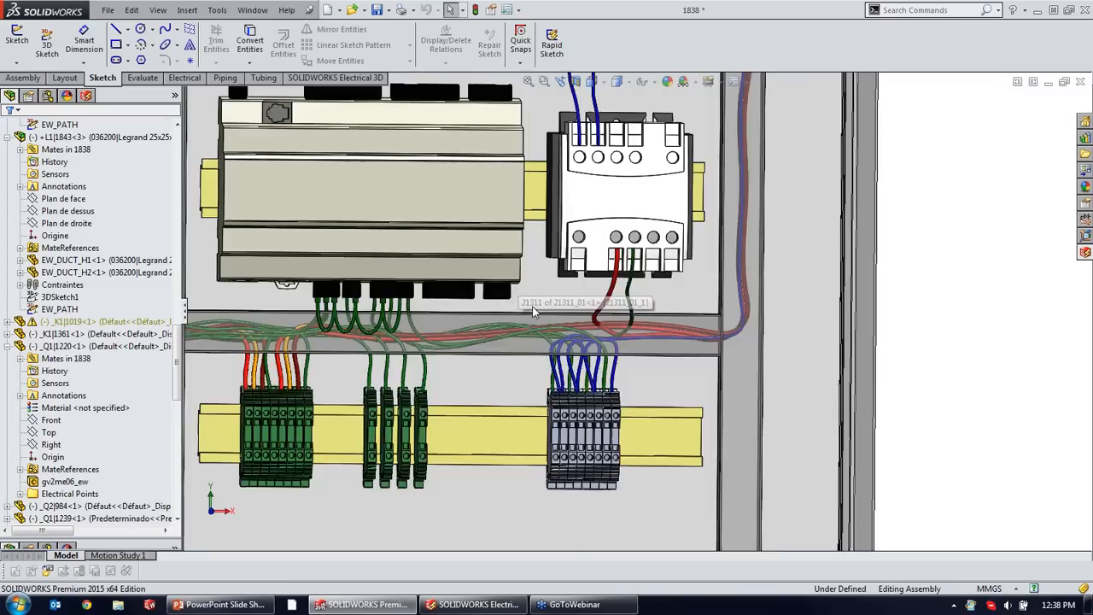
pyautogui.scroll(3, 632, 256)
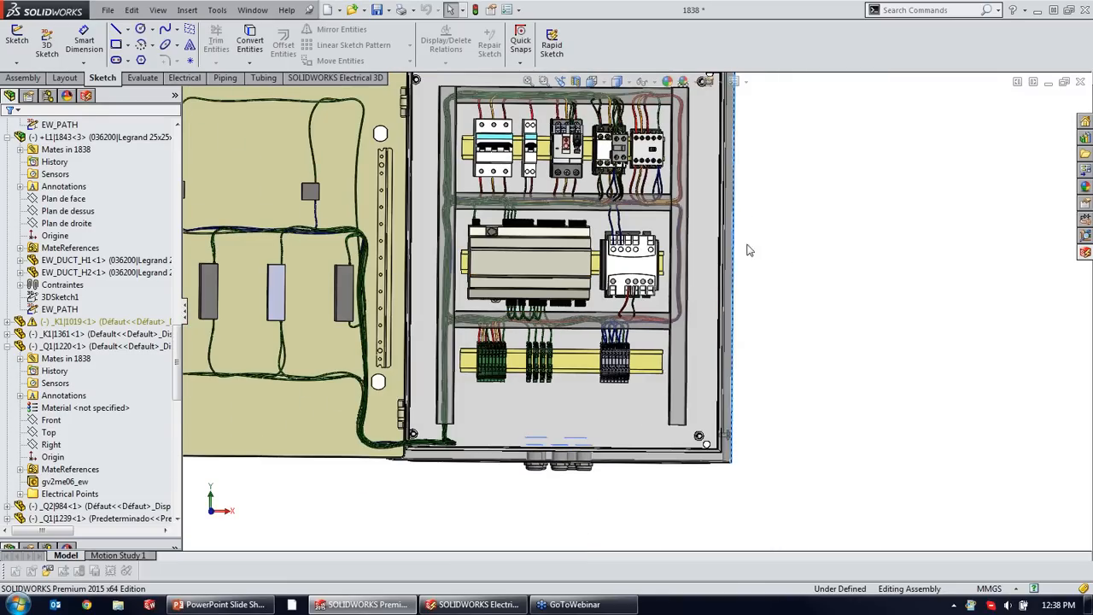
# Create a 2D drawing from the cabinet assembly and place only its front view on the sheet, without projected views.
pyautogui.click(324, 78)
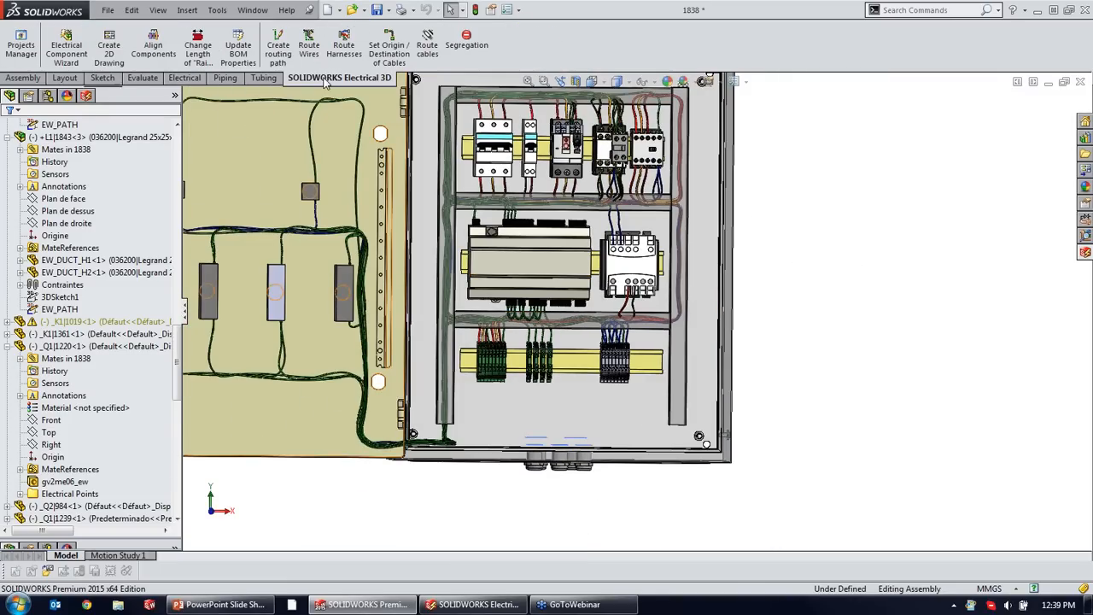
pyautogui.click(109, 51)
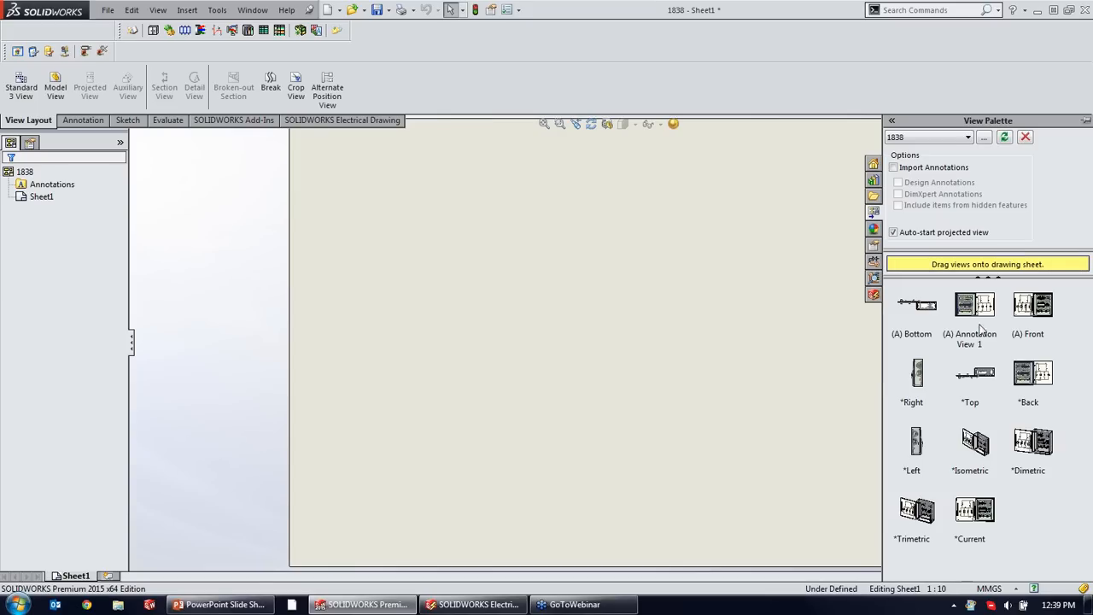
pyautogui.moveTo(1045, 308)
pyautogui.mouseDown()
pyautogui.moveTo(579, 271)
pyautogui.moveTo(570, 284)
pyautogui.moveTo(511, 287)
pyautogui.mouseUp()
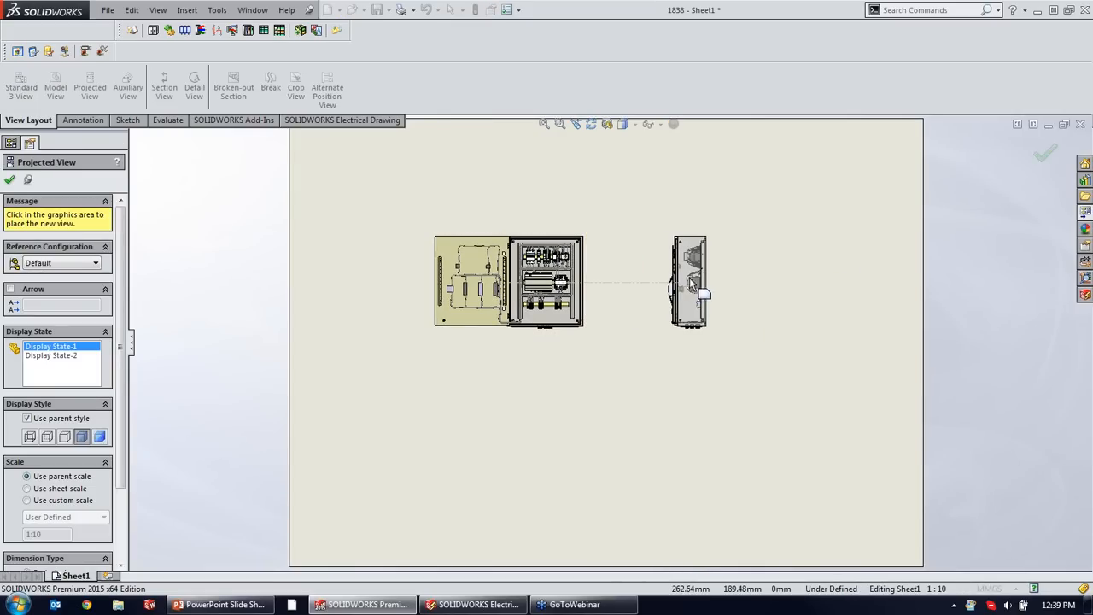
pyautogui.press('Escape')
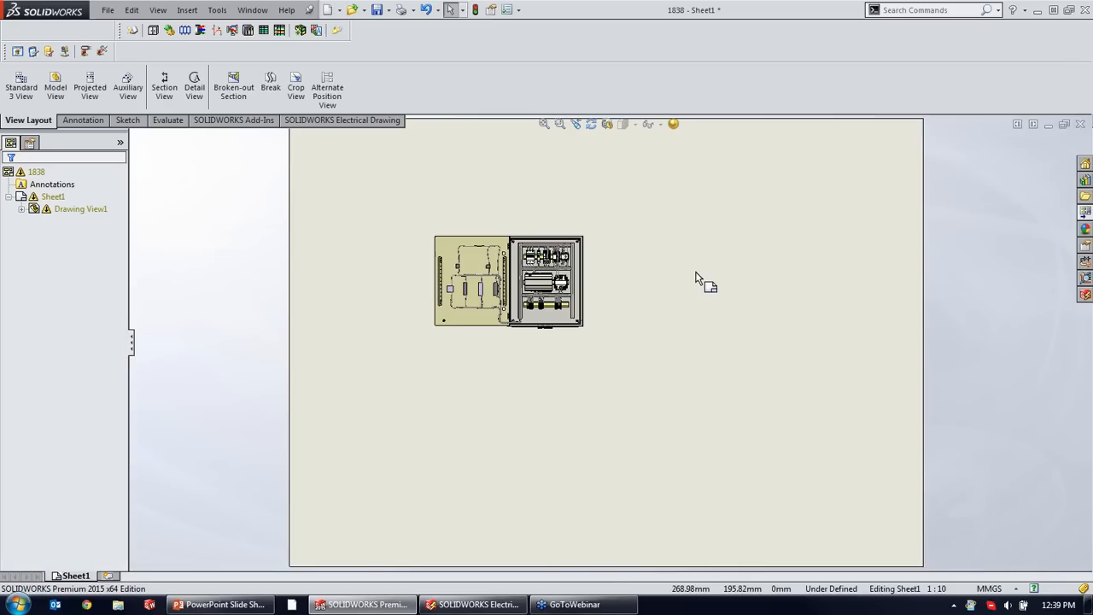
# Give the cabinet's front view a custom scale of 1:4.
pyautogui.click(556, 309)
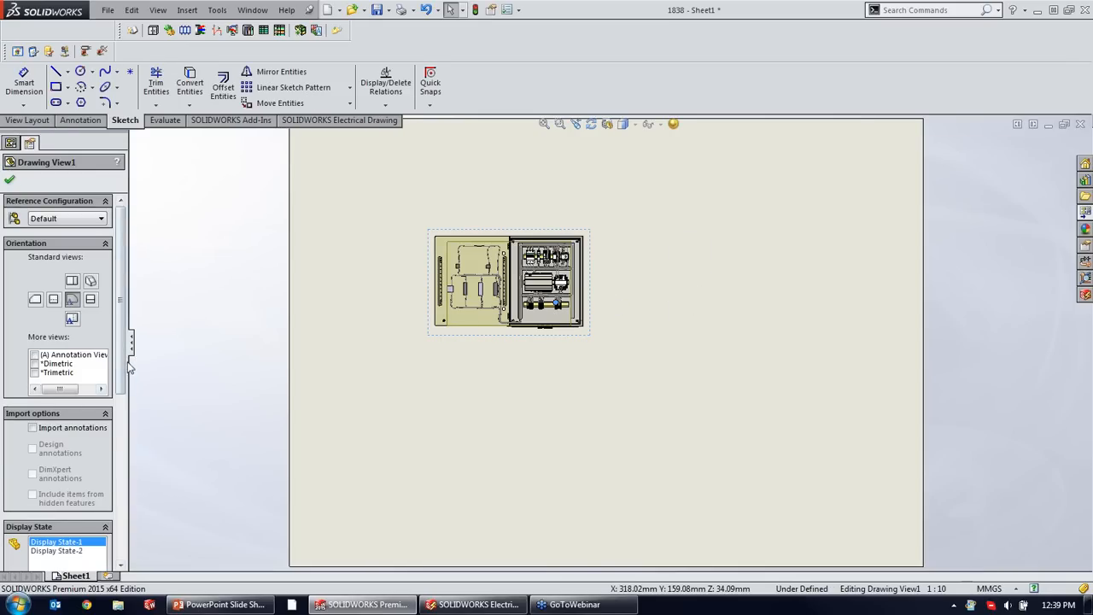
pyautogui.scroll(-8, 50, 461)
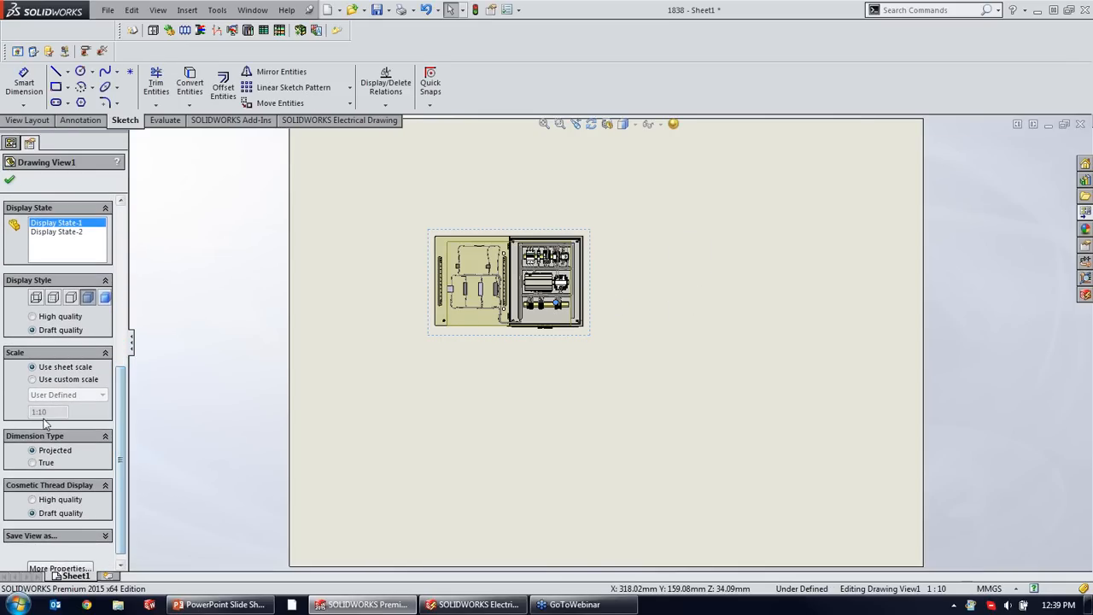
pyautogui.click(33, 379)
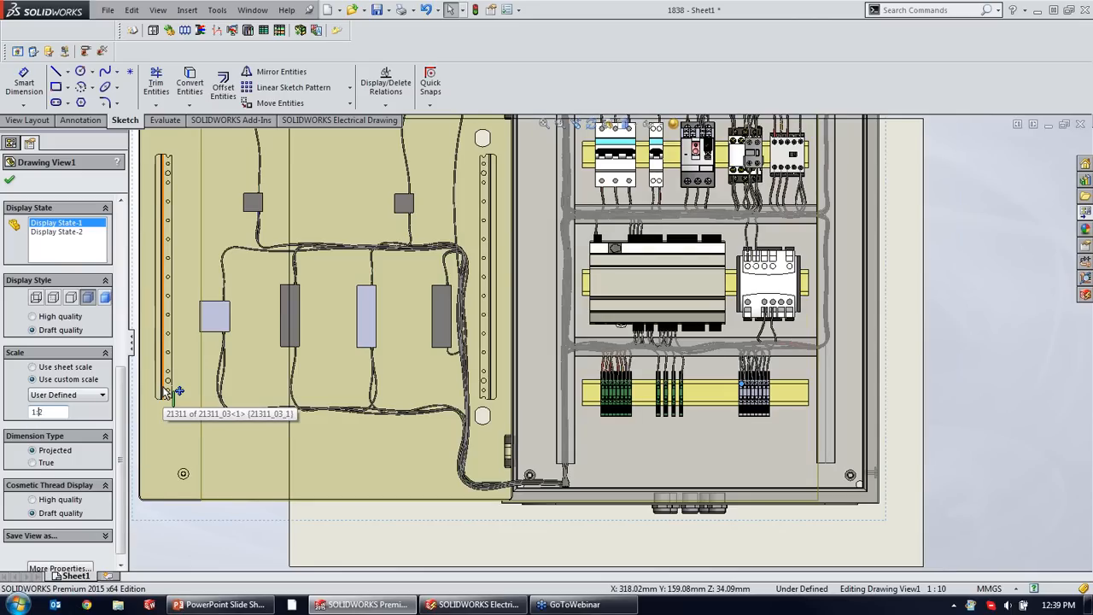
pyautogui.press('Return')
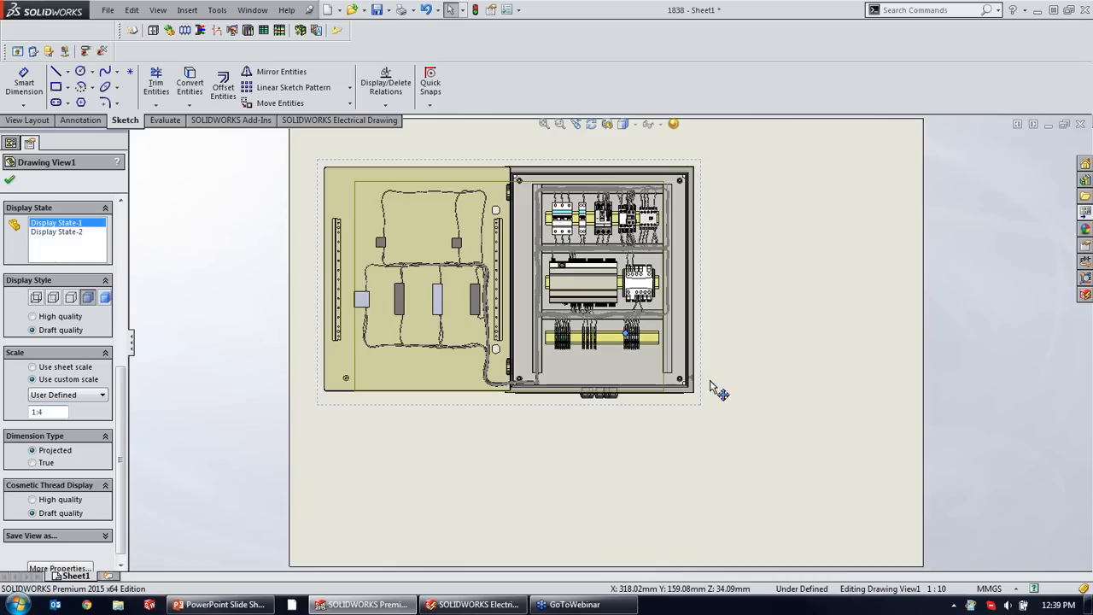
pyautogui.scroll(2, 538, 335)
pyautogui.scroll(-1, 584, 318)
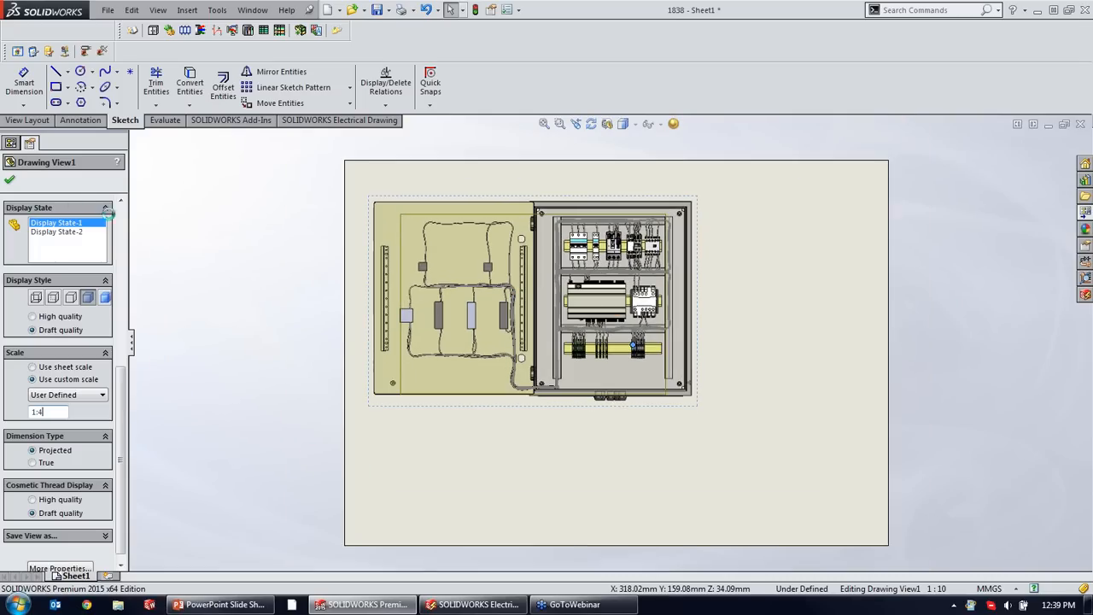
pyautogui.click(10, 185)
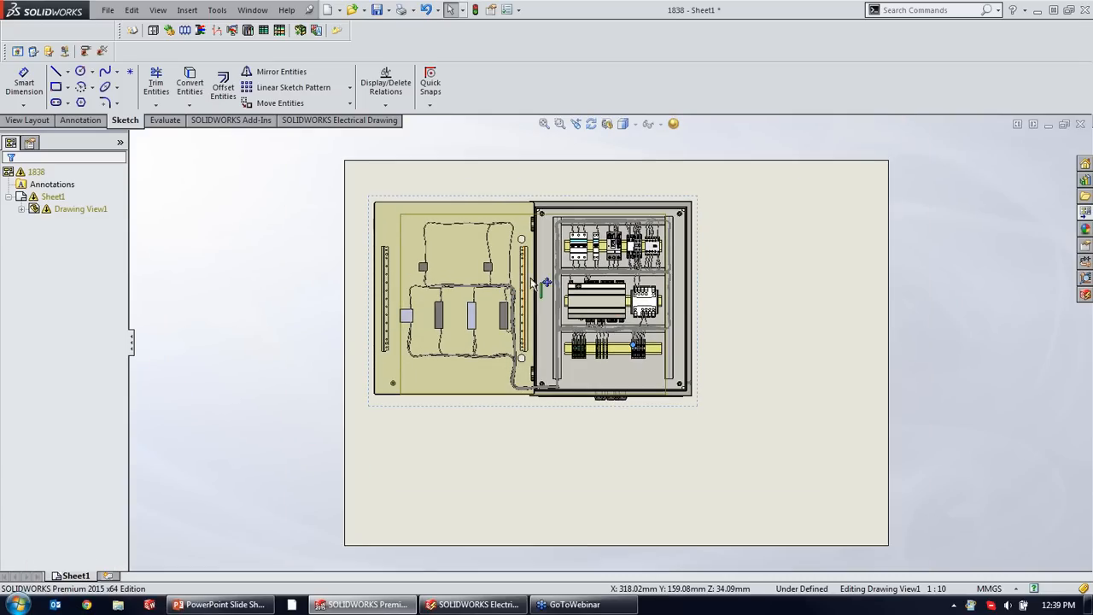
# Move the front view slightly down on the sheet and inspect the upper rail components in it.
pyautogui.moveTo(538, 283); pyautogui.dragTo(541, 327)
pyautogui.scroll(-3, 632, 299)
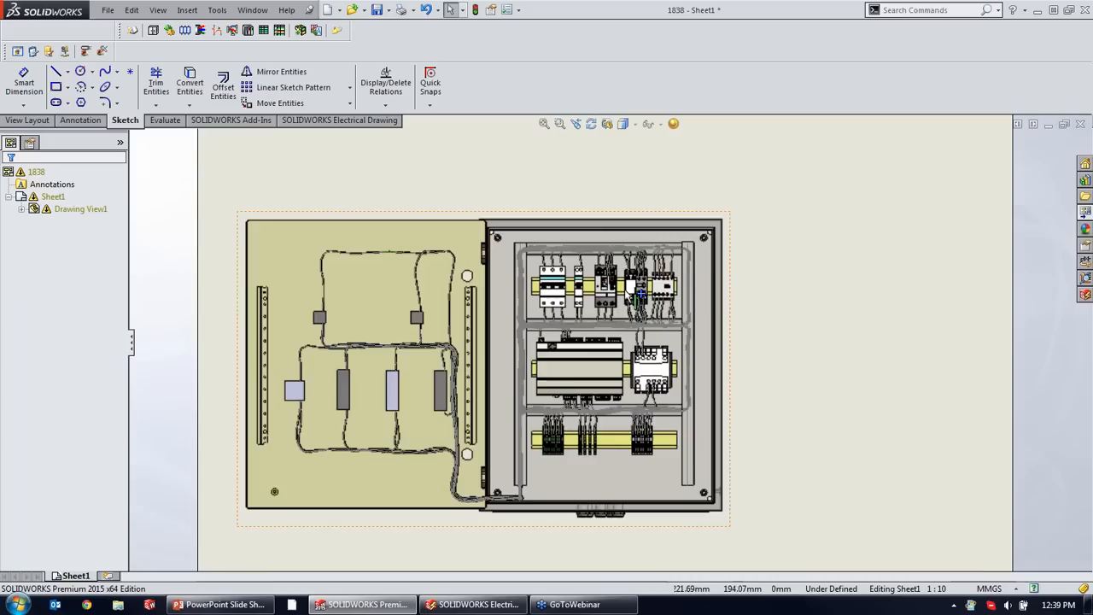
pyautogui.scroll(-1, 646, 330)
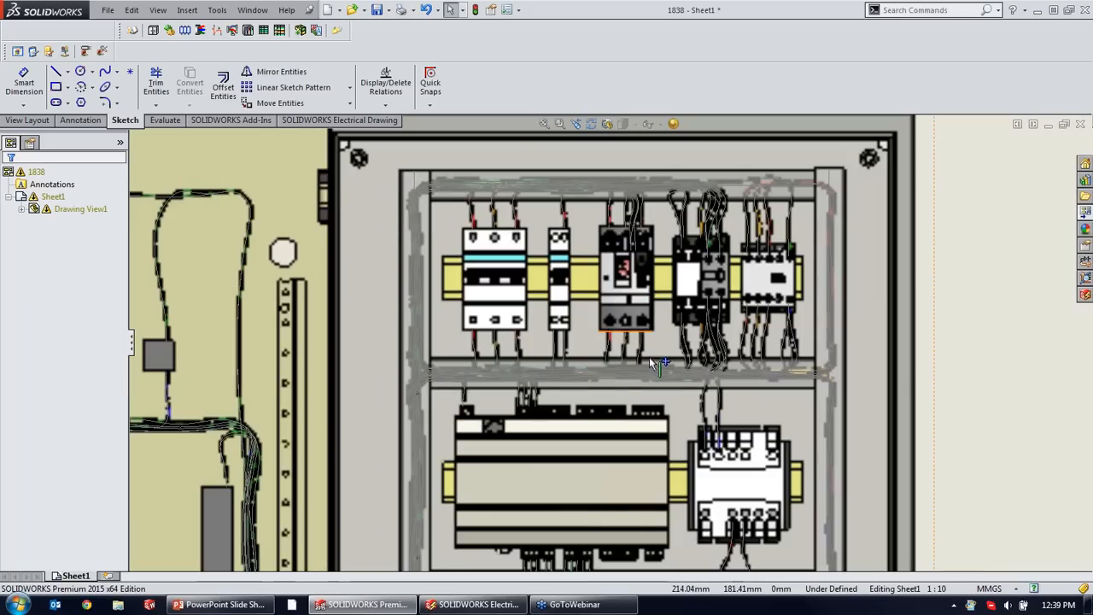
pyautogui.scroll(5, 684, 348)
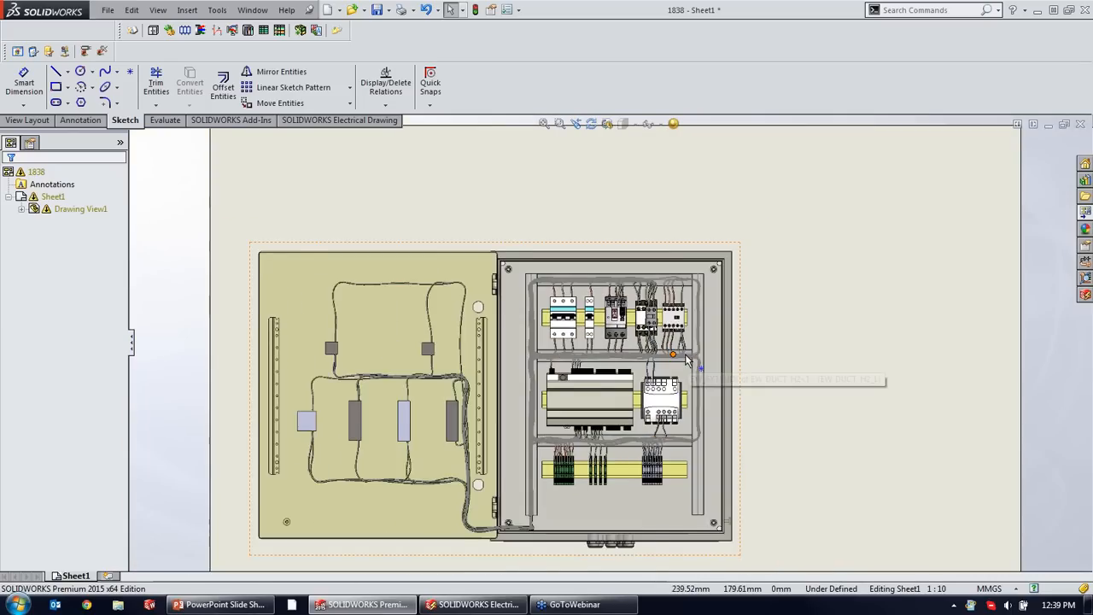
# Insert a top-level bill of materials for the front view with the bom-standard template, placing it beside the view at the sheet's upper edge.
pyautogui.click(641, 347)
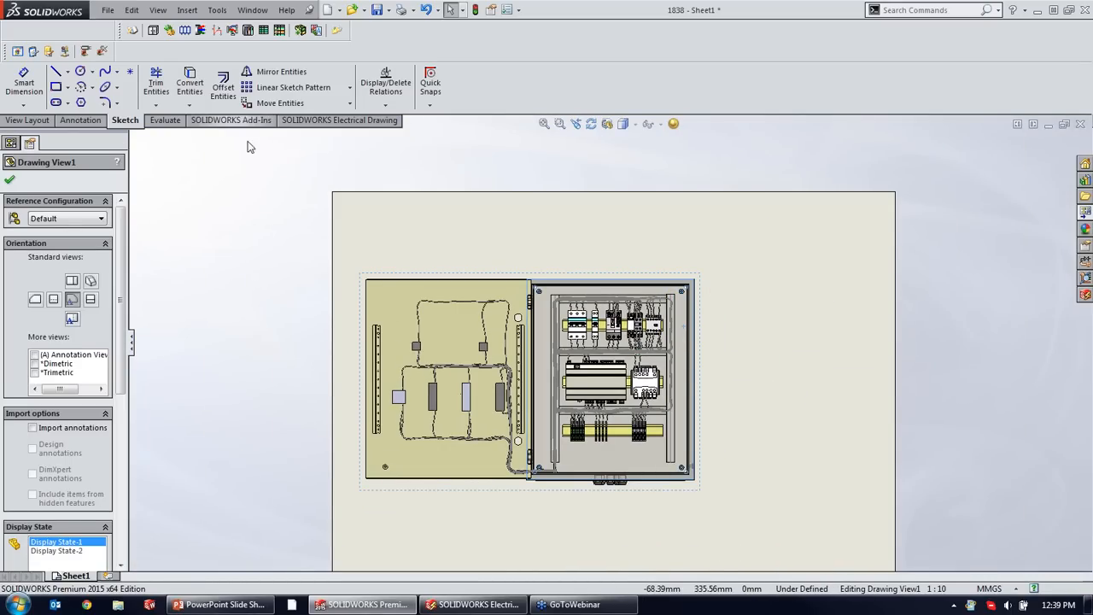
pyautogui.click(80, 120)
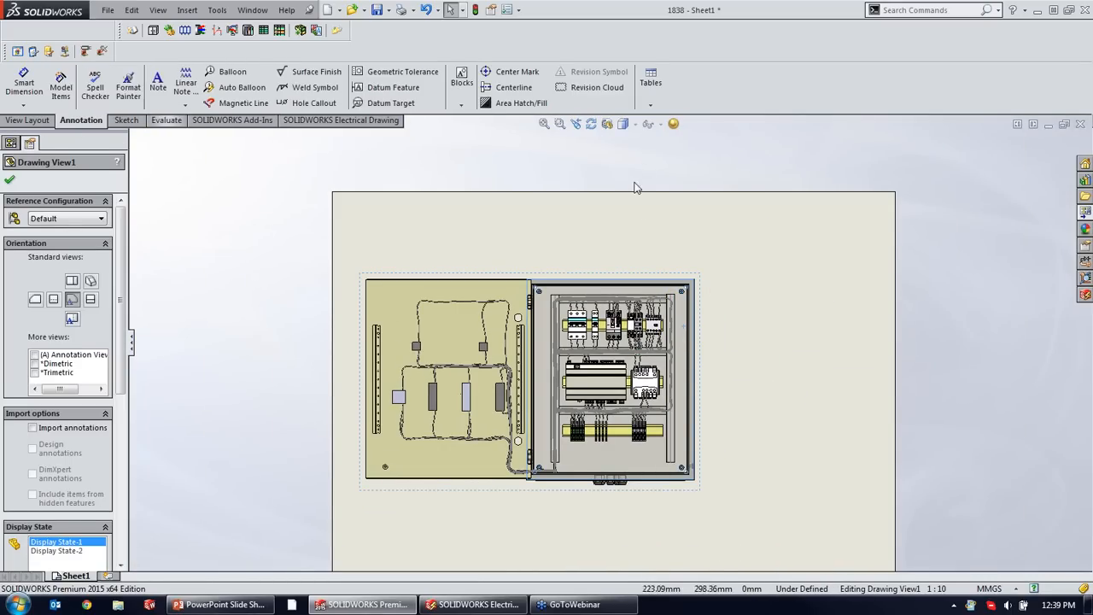
pyautogui.click(650, 106)
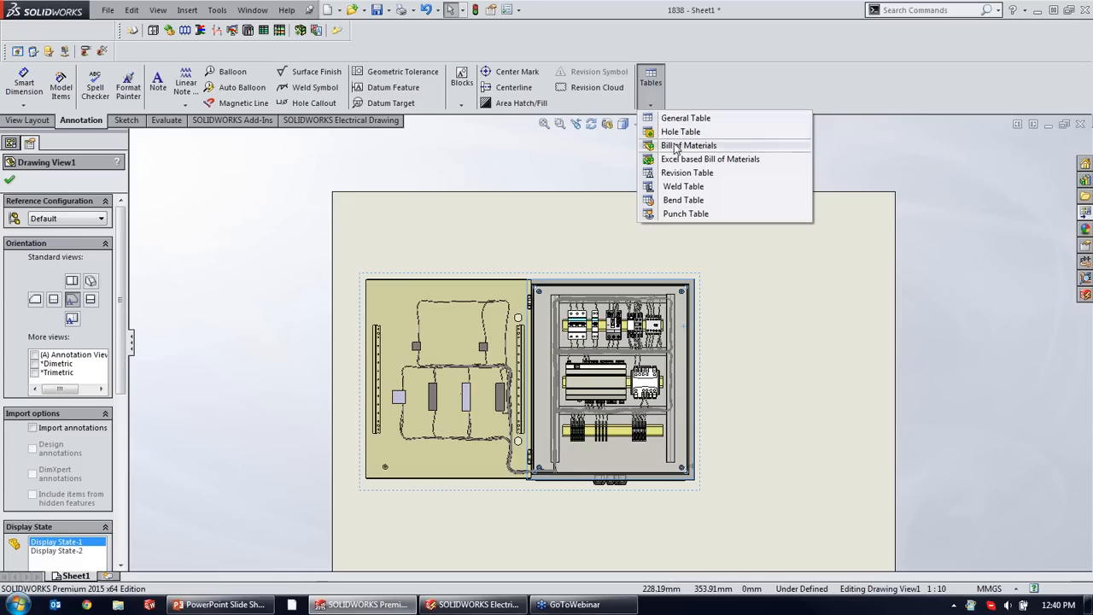
pyautogui.click(687, 146)
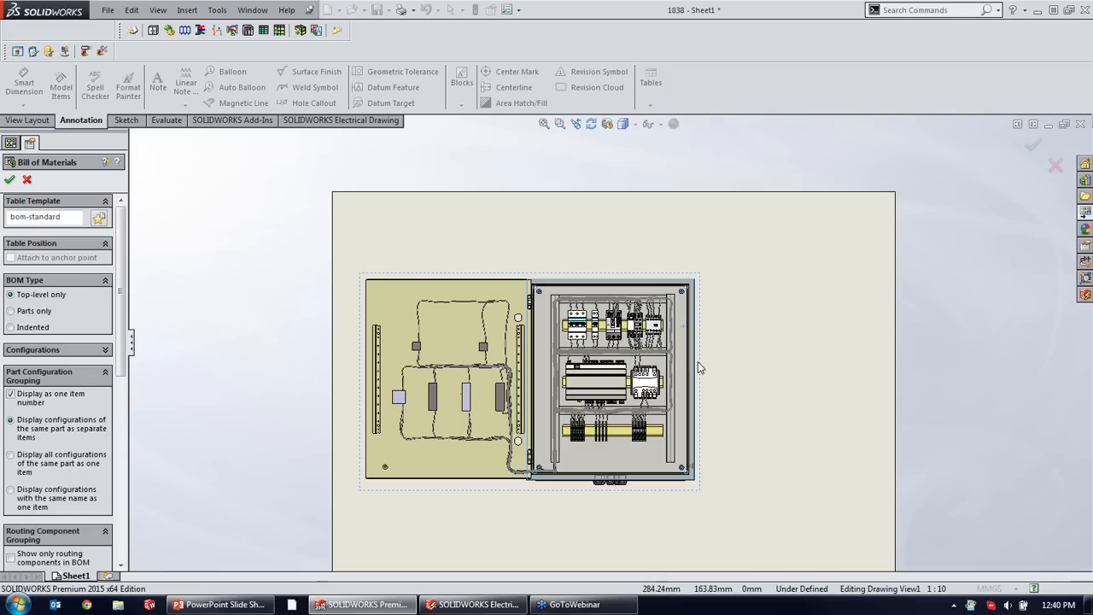
pyautogui.click(12, 181)
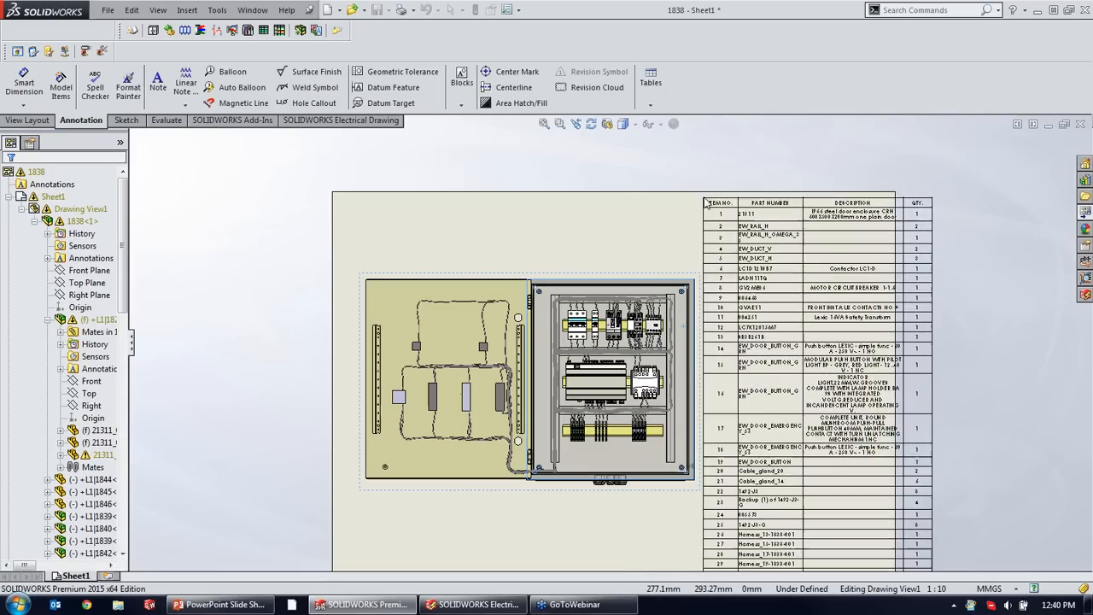
pyautogui.click(708, 198)
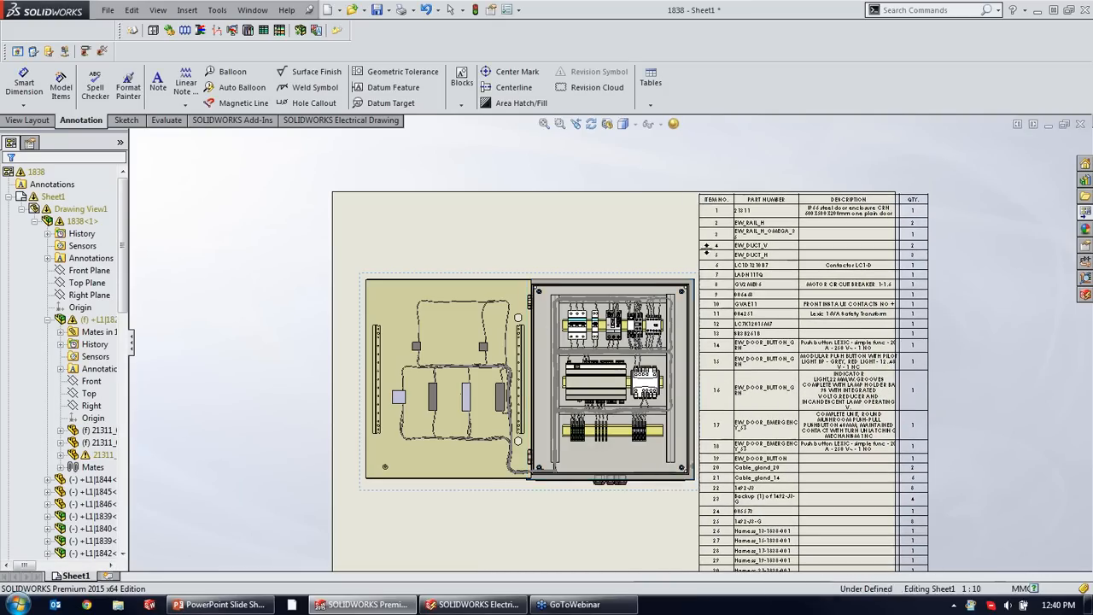
# Shift the cabinet's front view sideways, away from the bill of materials, towards the sheet's opposite border.
pyautogui.press('f')
pyautogui.scroll(1, 640, 394)
pyautogui.scroll(-3, 634, 396)
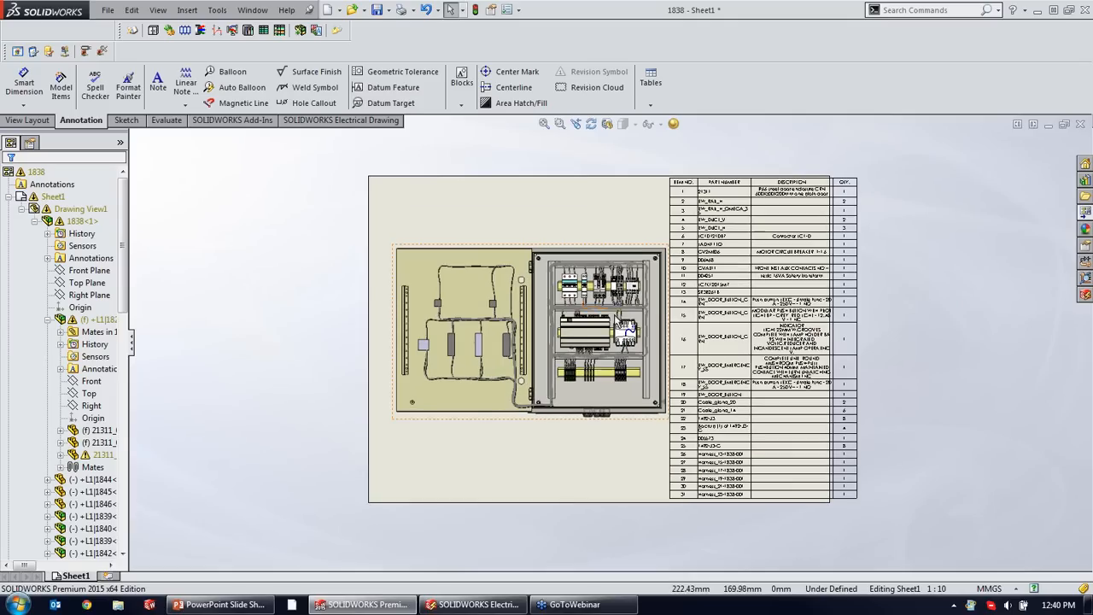
pyautogui.click(602, 322)
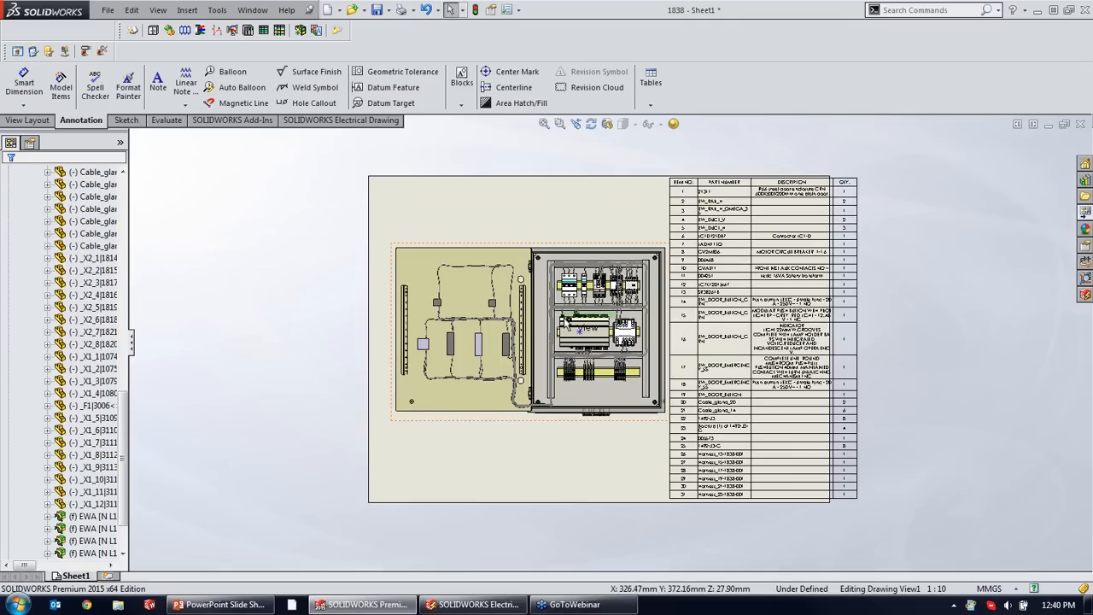
pyautogui.scroll(-2, 550, 299)
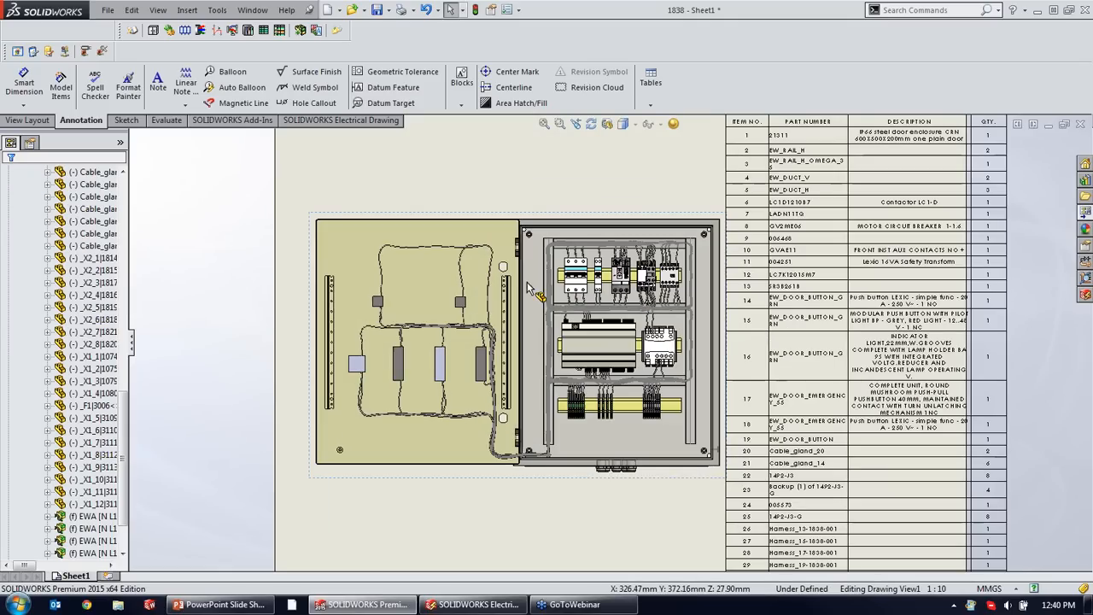
pyautogui.moveTo(539, 289); pyautogui.dragTo(499, 290)
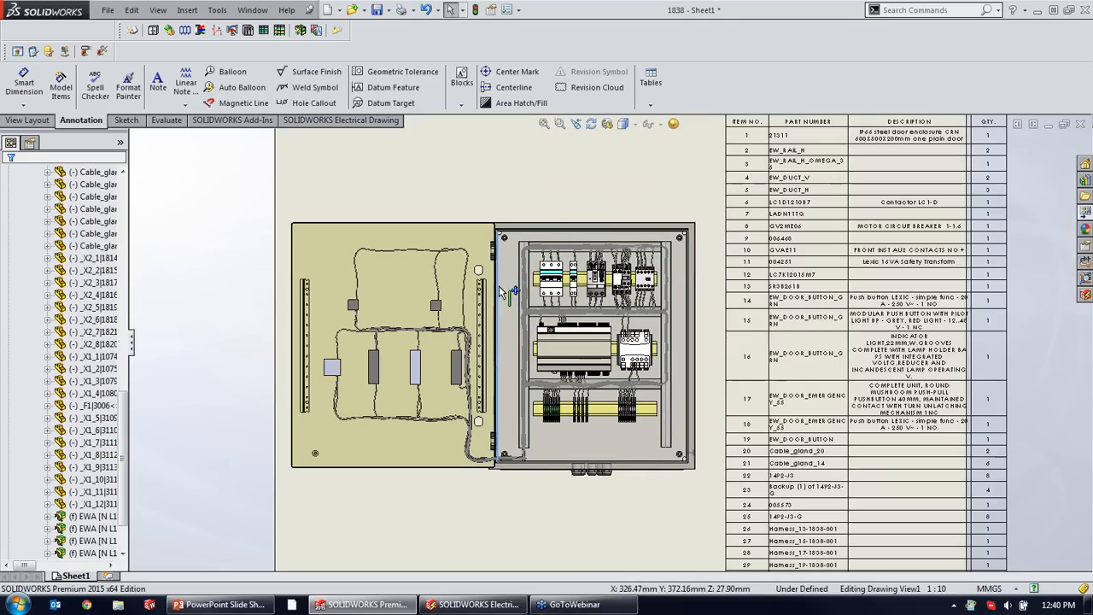
# Move the bill of materials table towards the front view so that it fits within the sheet border.
pyautogui.click(719, 273)
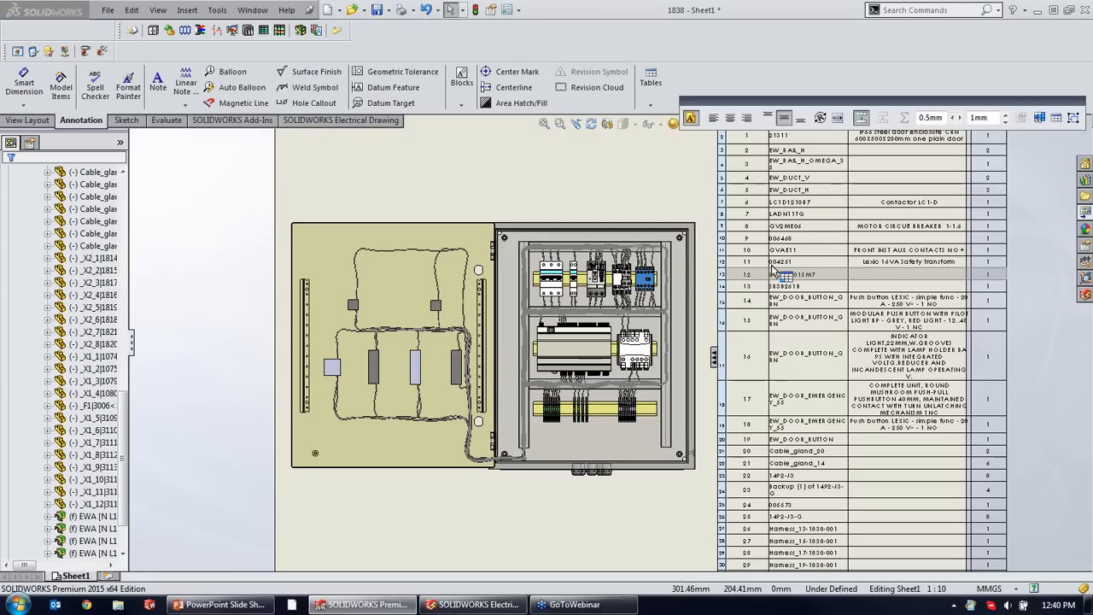
pyautogui.scroll(1, 700, 198)
pyautogui.press('f')
pyautogui.moveTo(652, 231); pyautogui.dragTo(634, 231)
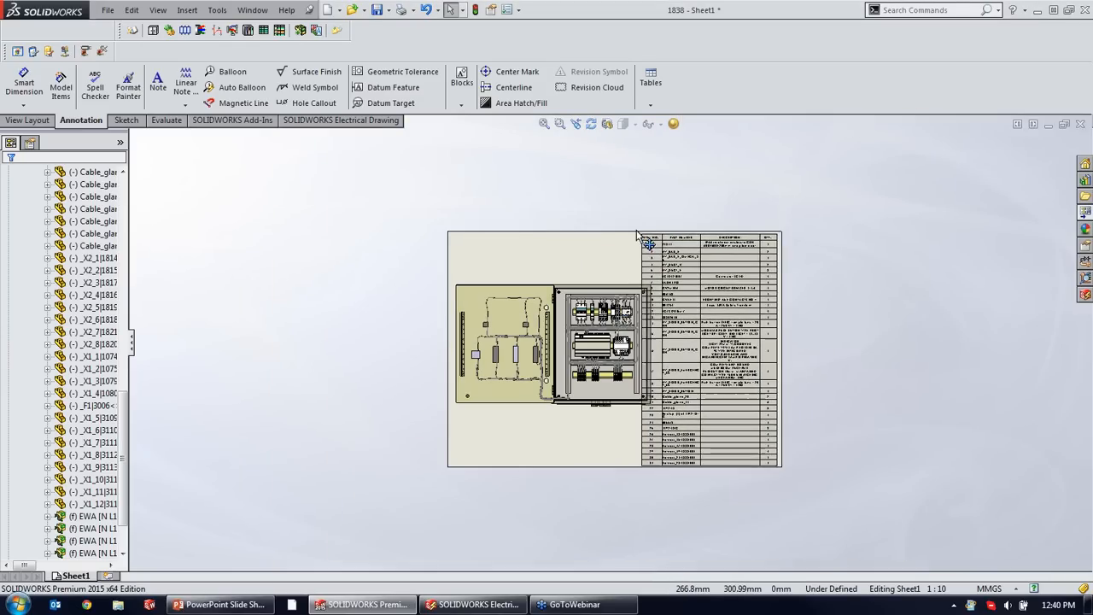
# Add auto balloons around the front view in a square layout with edge-attached leaders and magnetic lines, ignoring multiple instances.
pyautogui.click(590, 267)
pyautogui.scroll(-4, 590, 267)
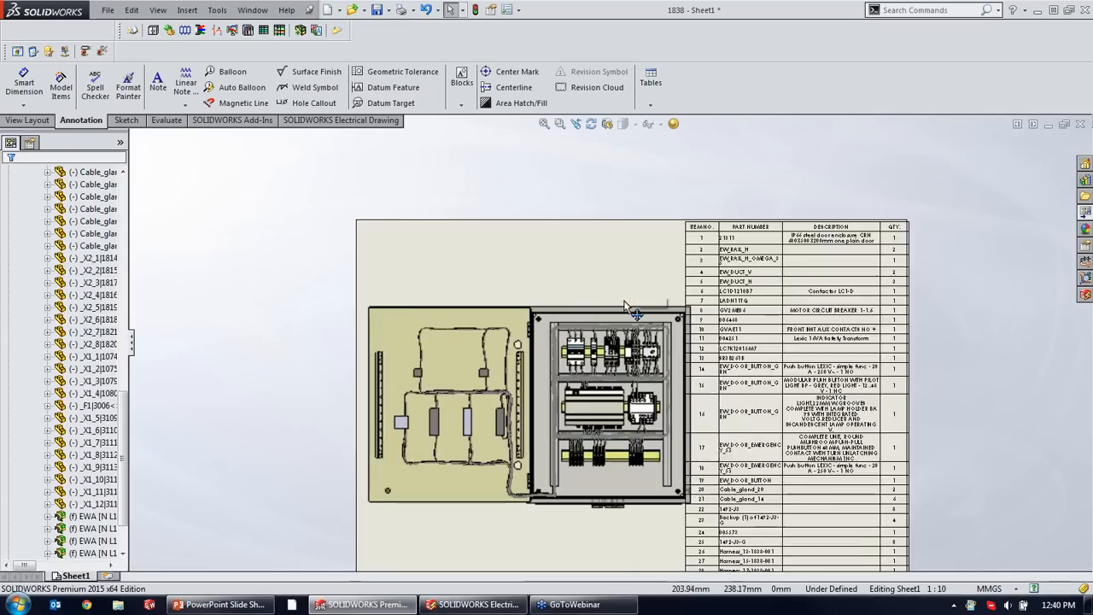
pyautogui.click(611, 320)
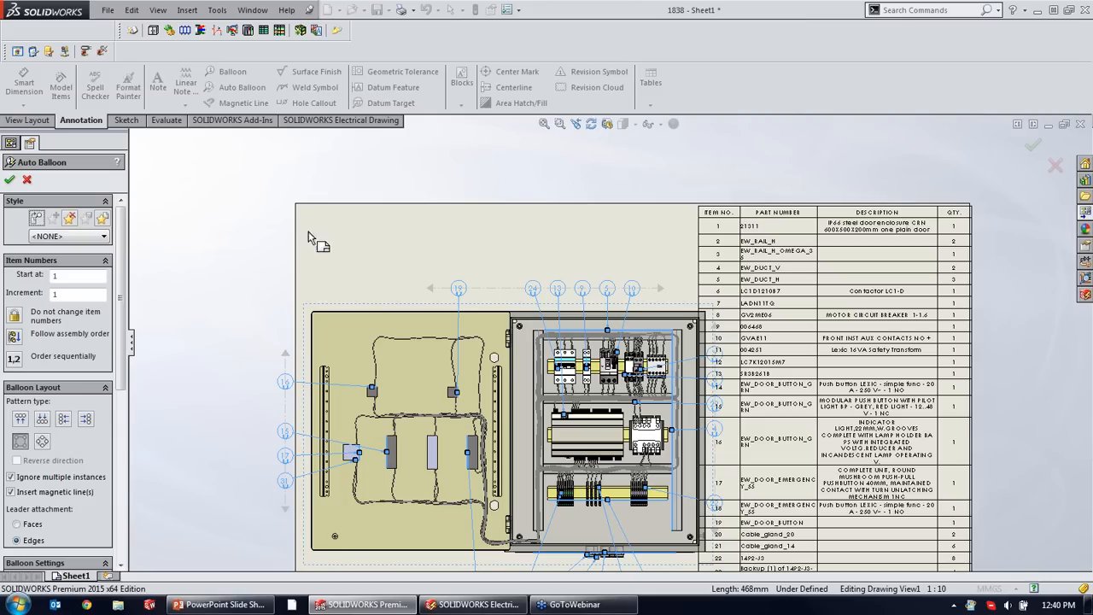
pyautogui.click(12, 181)
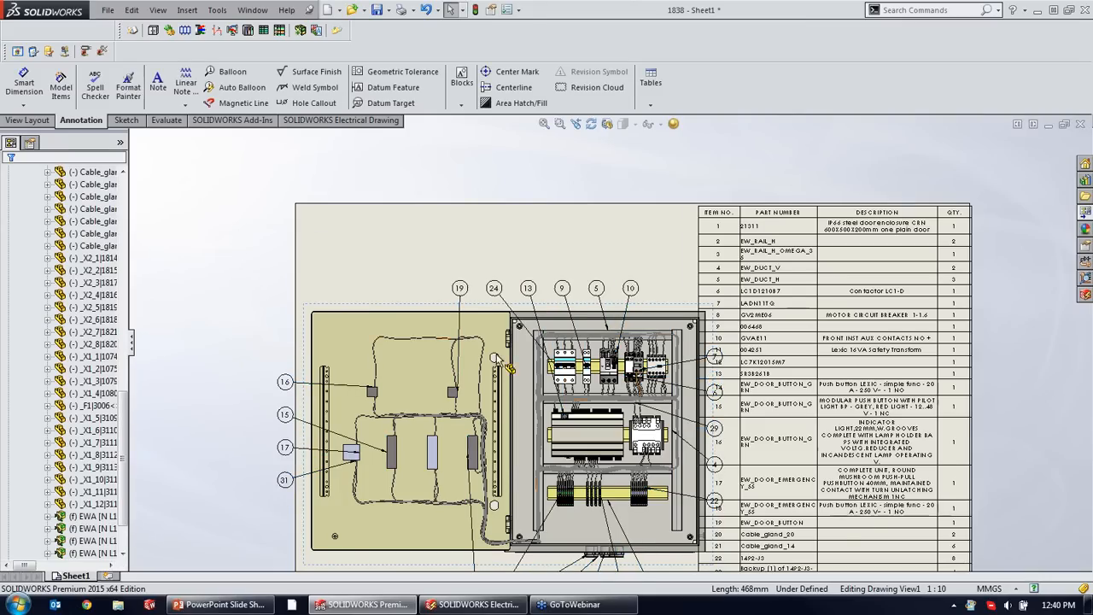
# Examine the ballooned cabinet view against the bill of materials, including the wired components on the upper rail.
pyautogui.scroll(2, 586, 480)
pyautogui.scroll(-2, 586, 481)
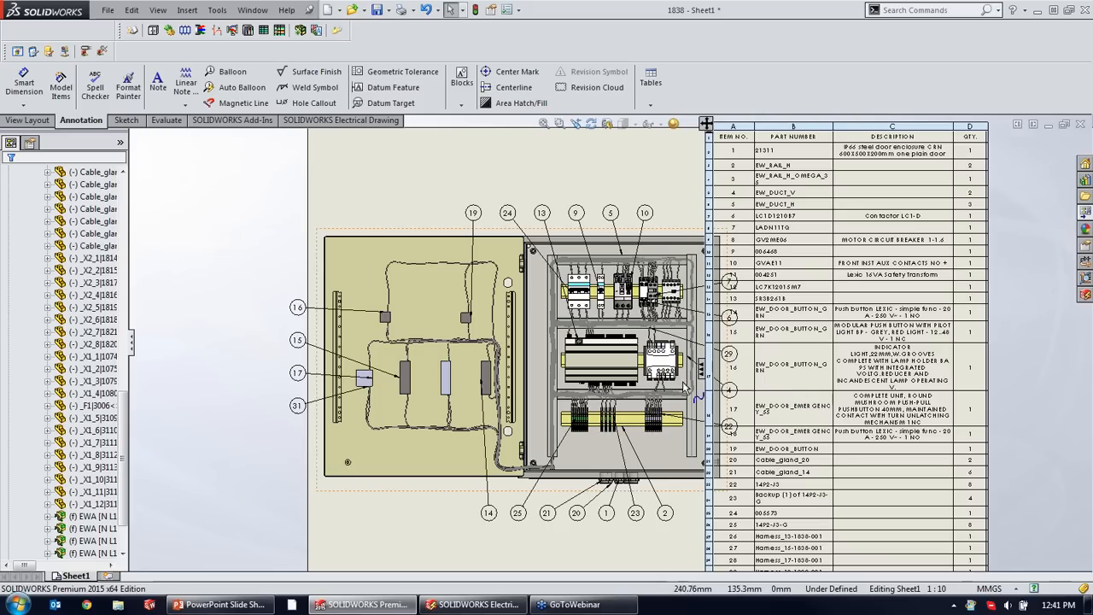
pyautogui.scroll(-3, 619, 286)
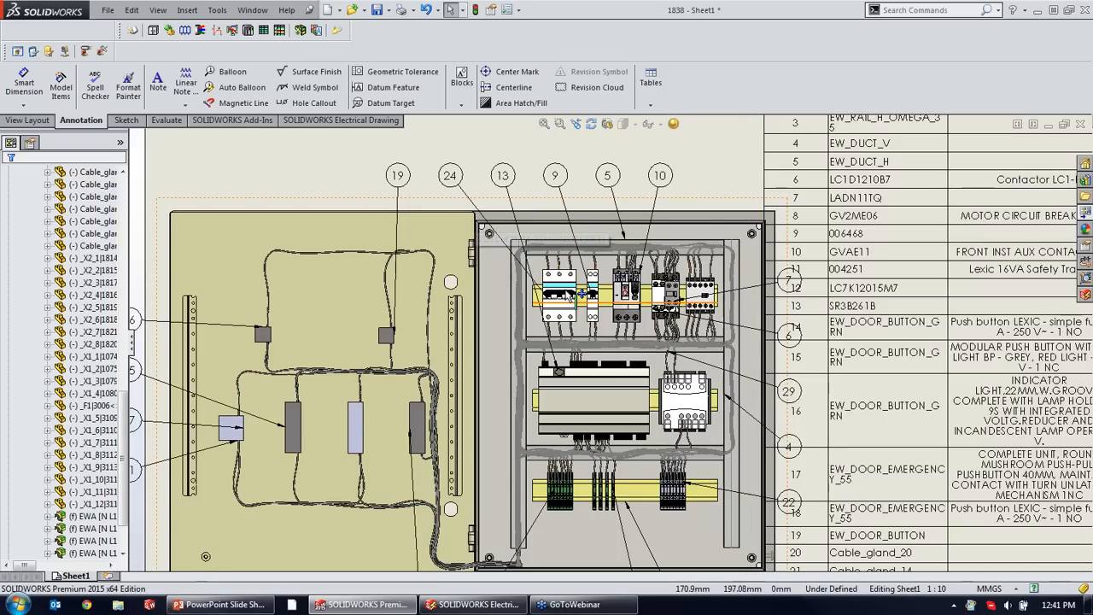
pyautogui.scroll(-2, 570, 294)
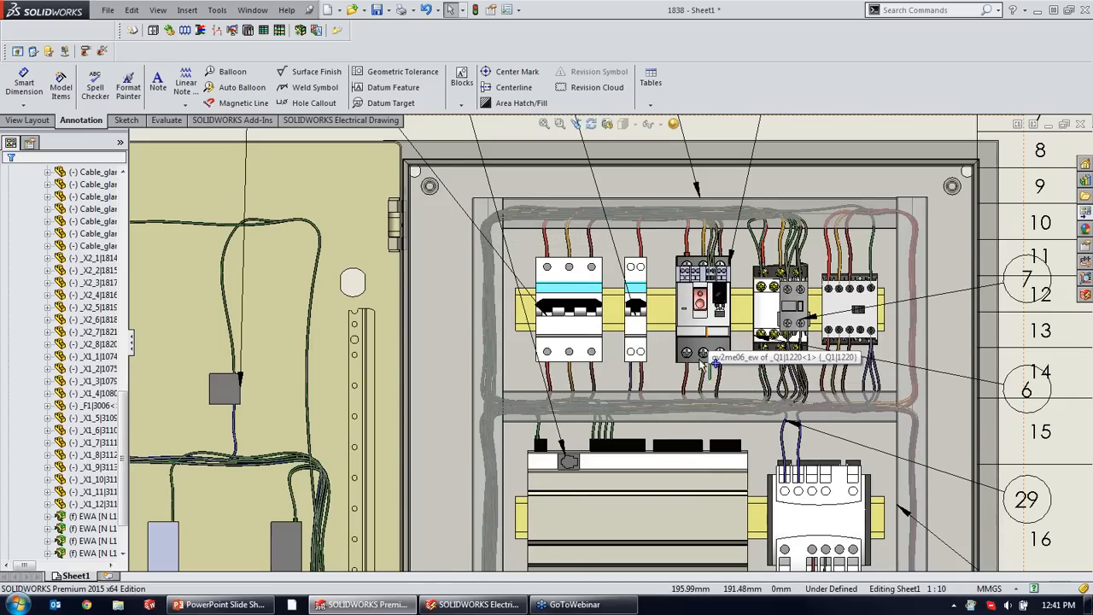
pyautogui.scroll(1, 702, 358)
pyautogui.scroll(1, 701, 352)
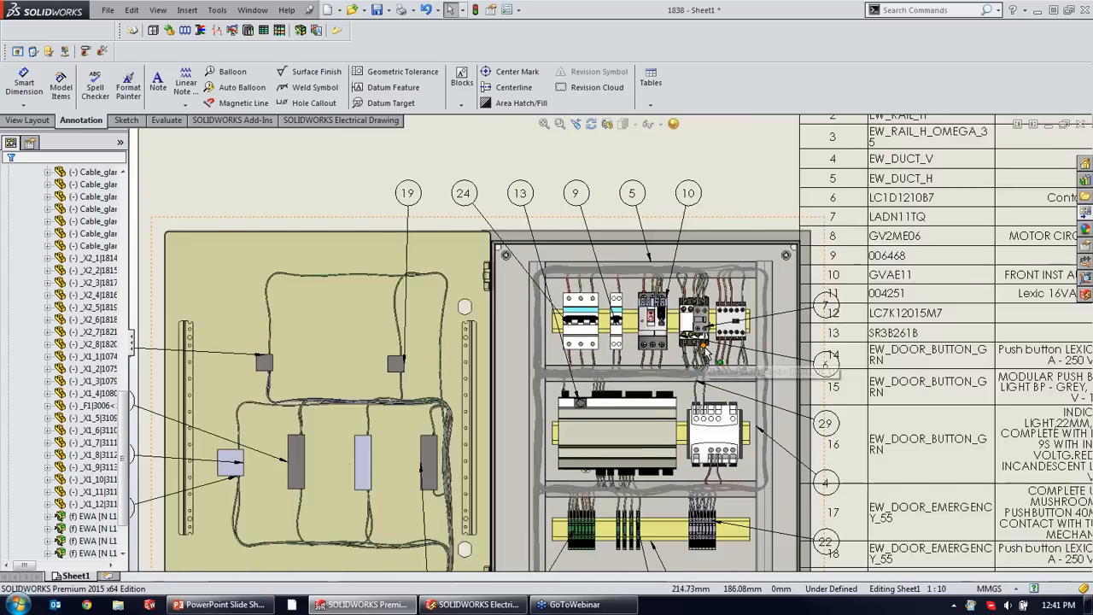
pyautogui.scroll(3, 702, 352)
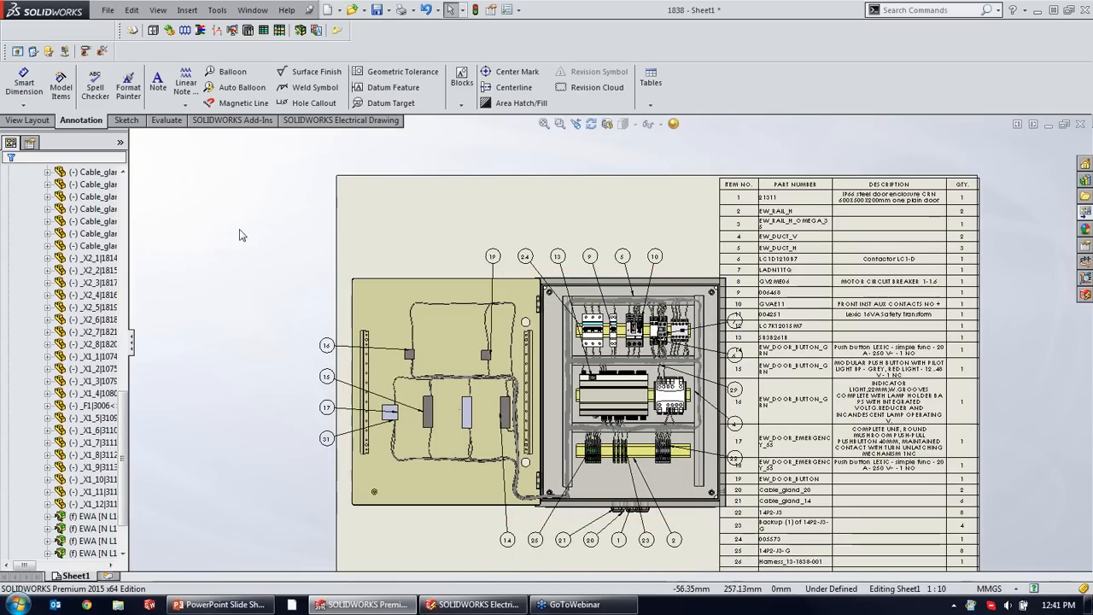
# Create the electrical project drawing from the finished cabinet sheet.
pyautogui.click(309, 121)
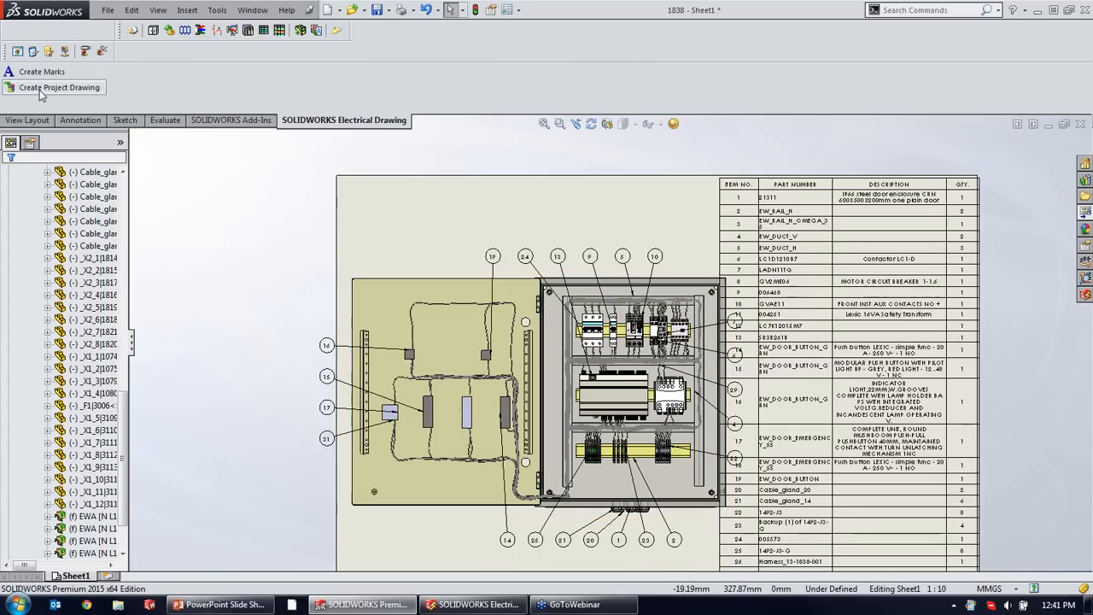
pyautogui.click(38, 89)
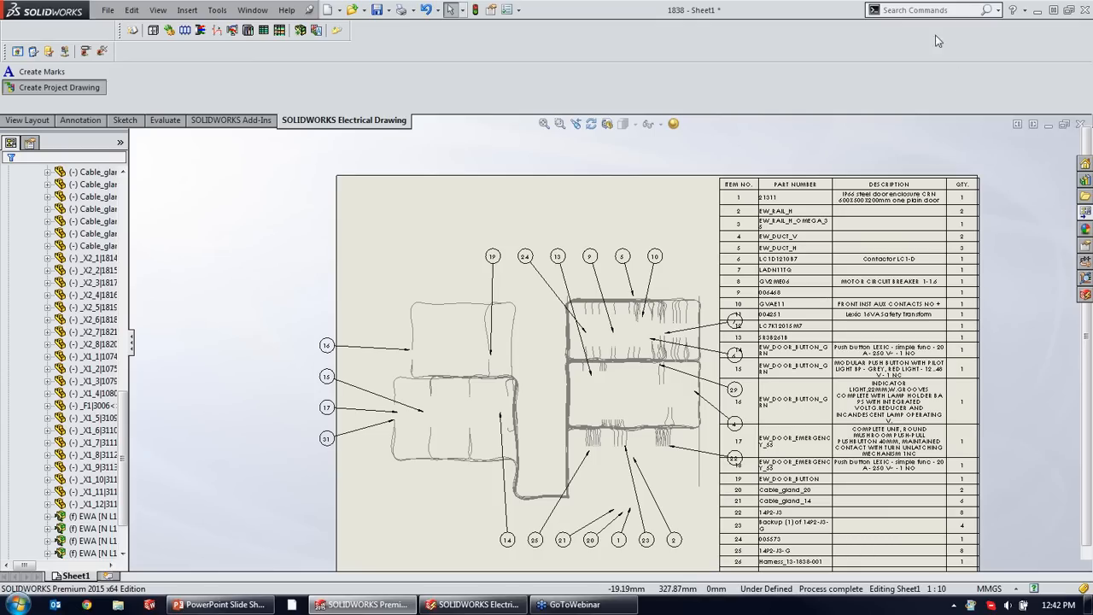
# Switch to SOLIDWORKS Electrical and examine the water sensor and contactor circuits in the 103 Electrical control scheme.
pyautogui.click(474, 604)
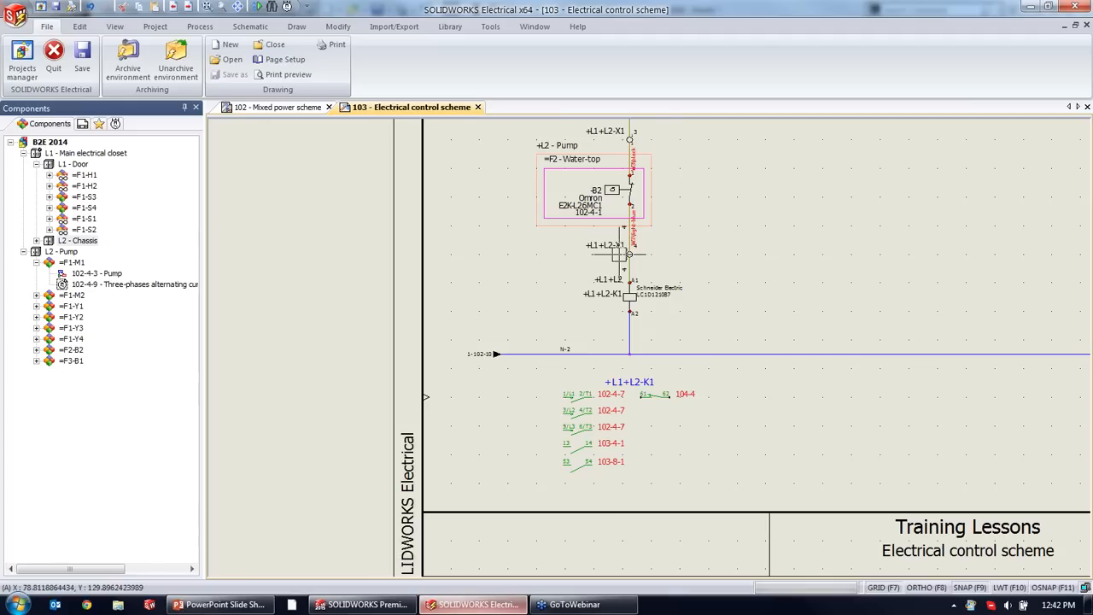
pyautogui.moveTo(721, 252); pyautogui.dragTo(288, 518, button='middle')
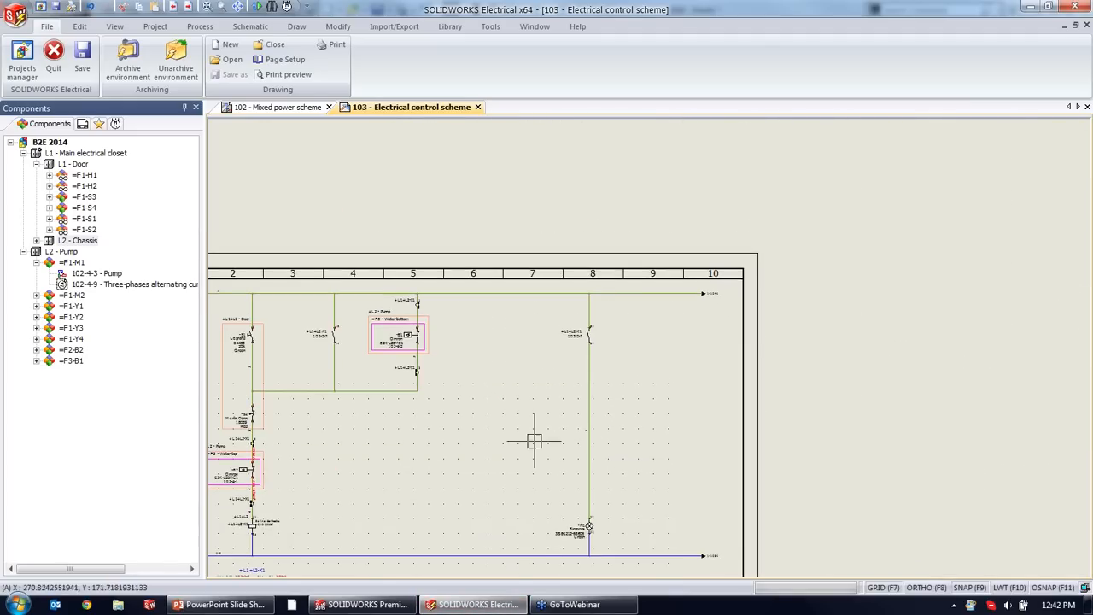
pyautogui.scroll(-2, 338, 162)
# Examine the 102 Mixed power scheme, covering the motor circuits, transformer, tank piping diagram and L2 - Pump devices.
pyautogui.click(278, 107)
pyautogui.scroll(1, 410, 316)
pyautogui.scroll(-3, 353, 257)
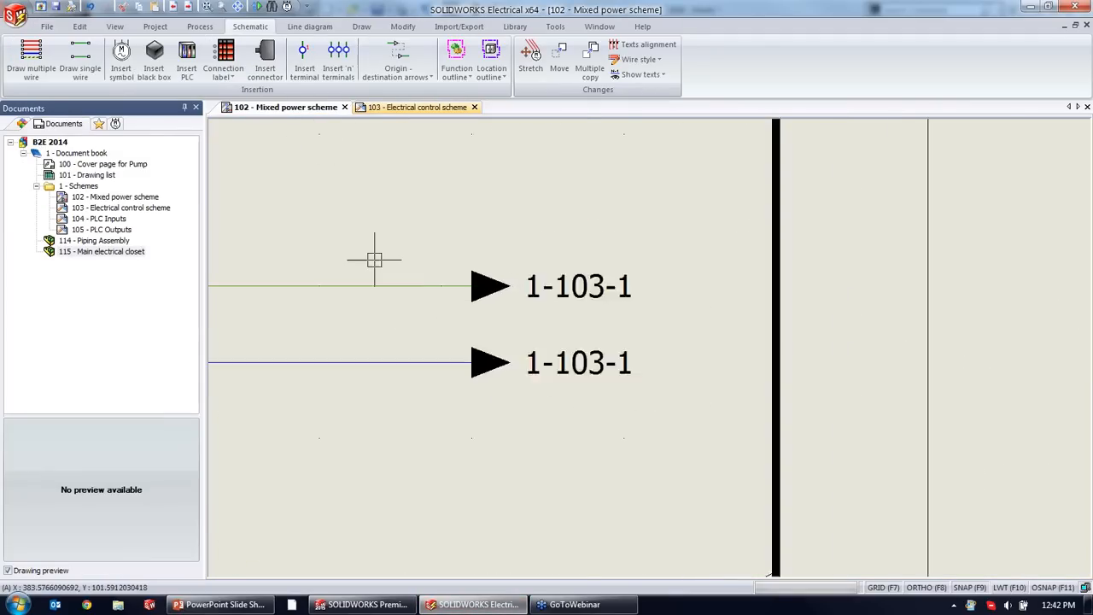
pyautogui.moveTo(460, 247); pyautogui.dragTo(1076, 319, button='middle')
pyautogui.scroll(-3, 264, 288)
pyautogui.moveTo(616, 273); pyautogui.dragTo(895, 278, button='middle')
pyautogui.scroll(-1, 896, 277)
pyautogui.scroll(3, 410, 350)
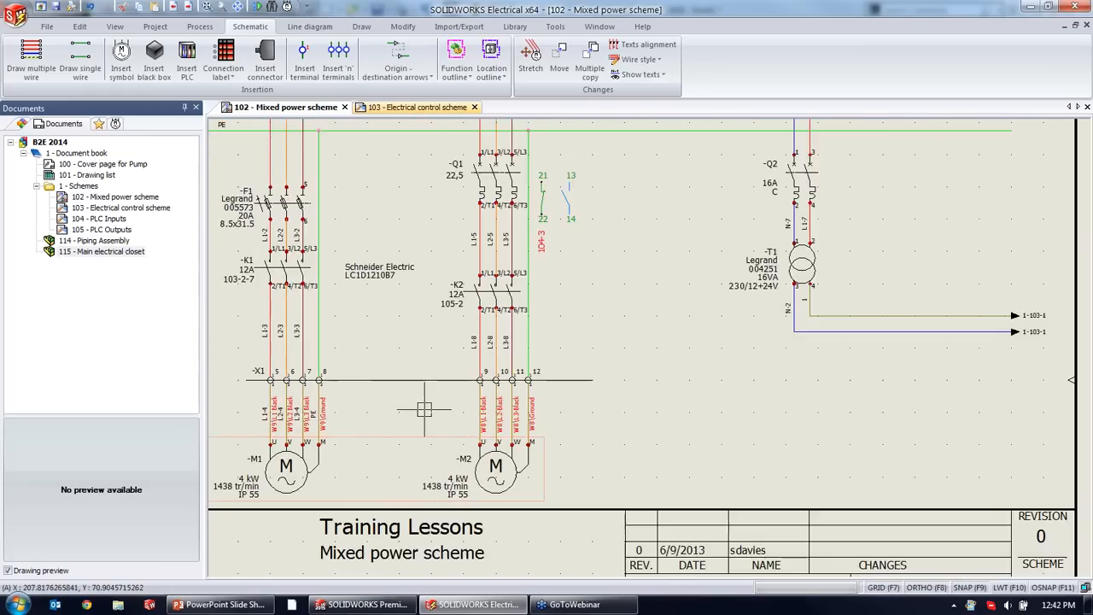
pyautogui.scroll(-3, 391, 292)
pyautogui.scroll(1, 478, 222)
pyautogui.scroll(1, 432, 146)
pyautogui.moveTo(402, 224); pyautogui.dragTo(607, 444, button='middle')
pyautogui.scroll(2, 624, 269)
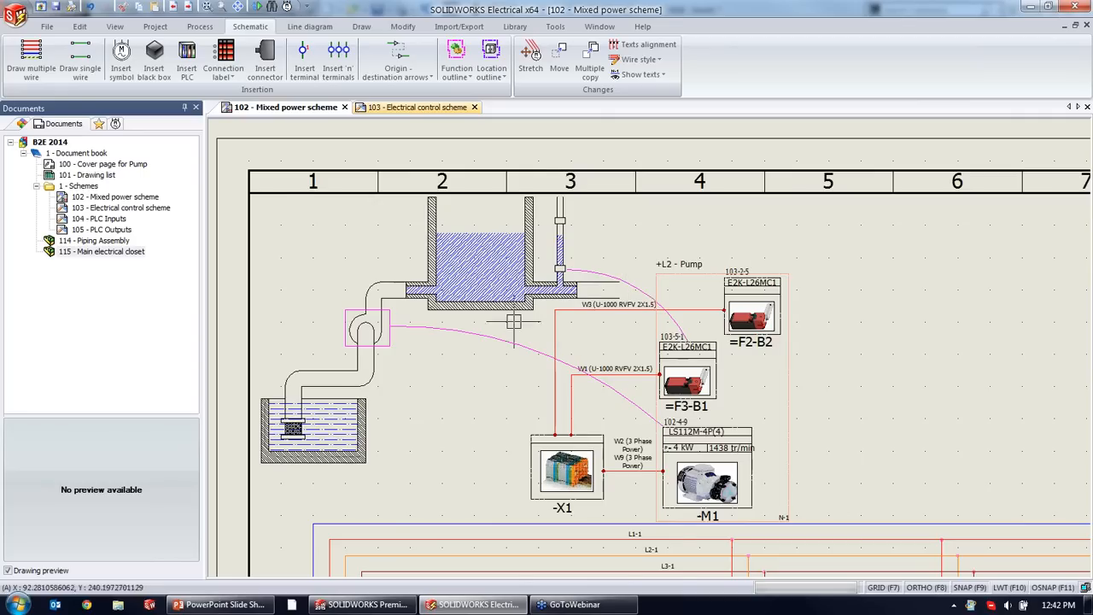
pyautogui.scroll(1, 436, 367)
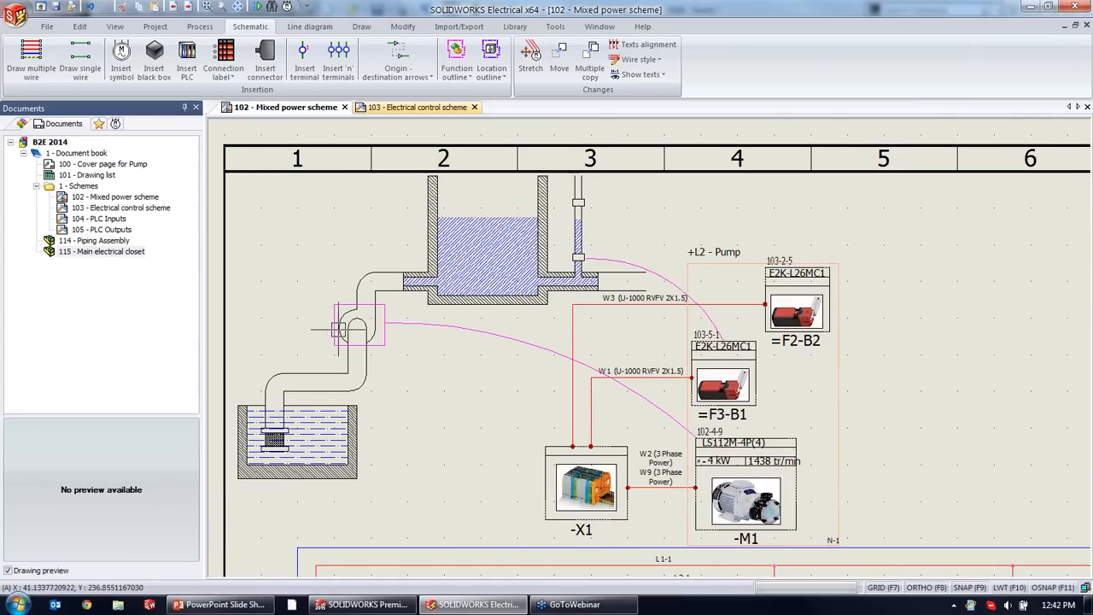
pyautogui.scroll(1, 478, 401)
# View the symbol properties of the =F3-B1 level sensor in the L2 - Pump location and close them.
pyautogui.click(757, 342)
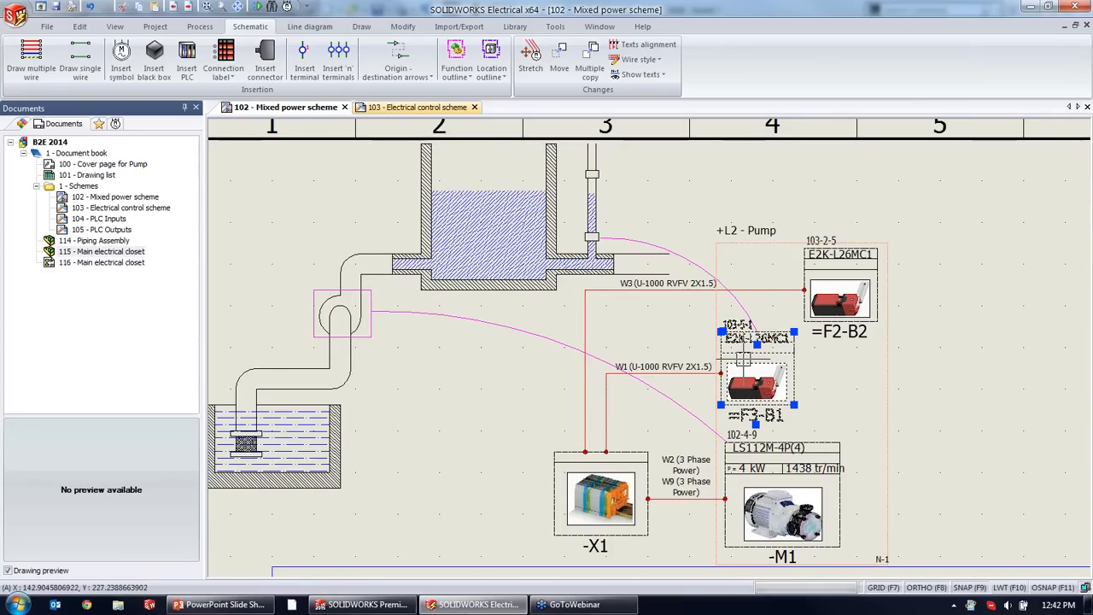
pyautogui.rightClick(777, 329)
pyautogui.click(800, 367)
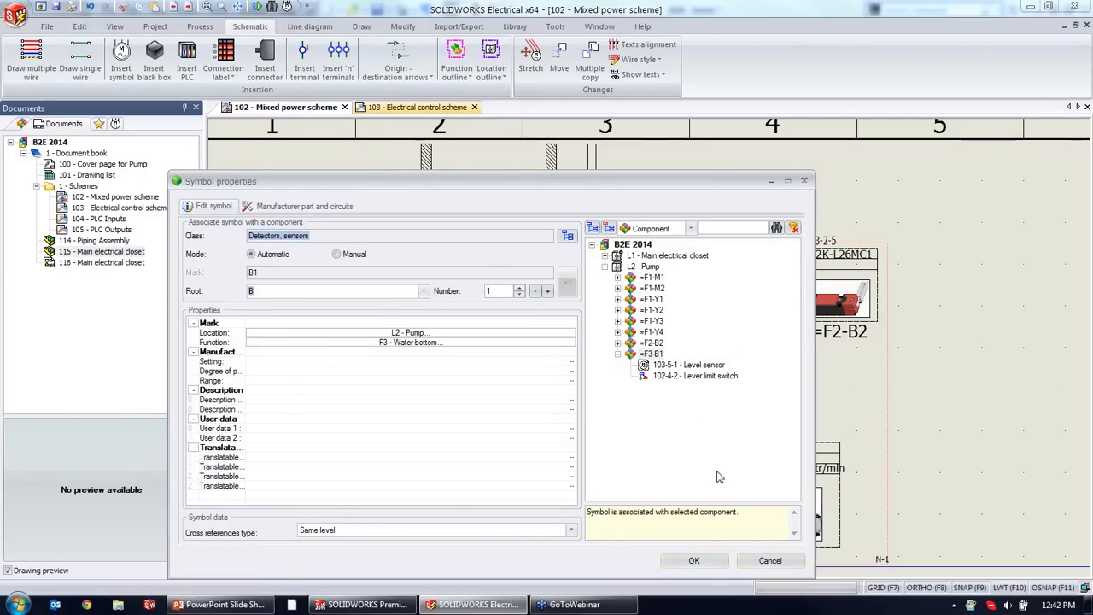
pyautogui.click(693, 560)
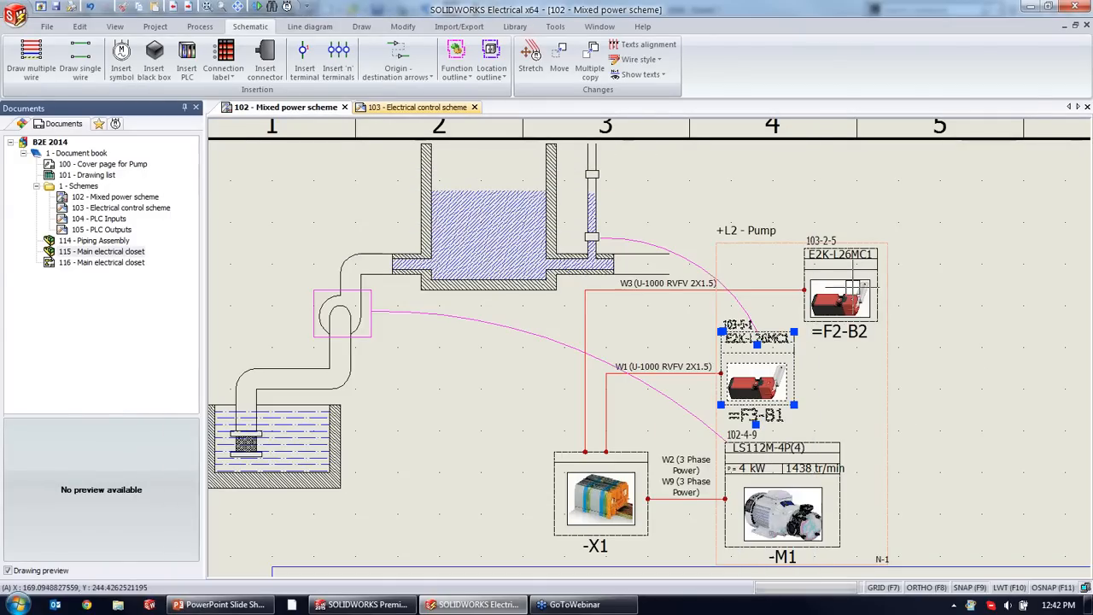
# Switch back to the SOLIDWORKS cabinet drawing and look up its Main electrical closet entry in the electrical project documents.
pyautogui.click(363, 604)
pyautogui.click(672, 336)
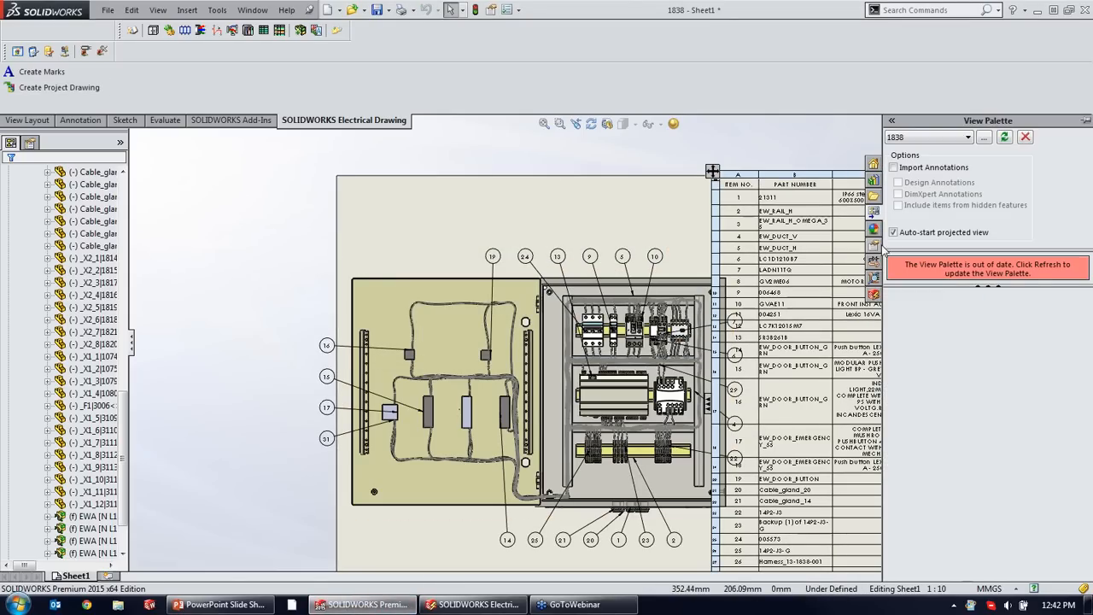
pyautogui.click(873, 294)
pyautogui.click(970, 289)
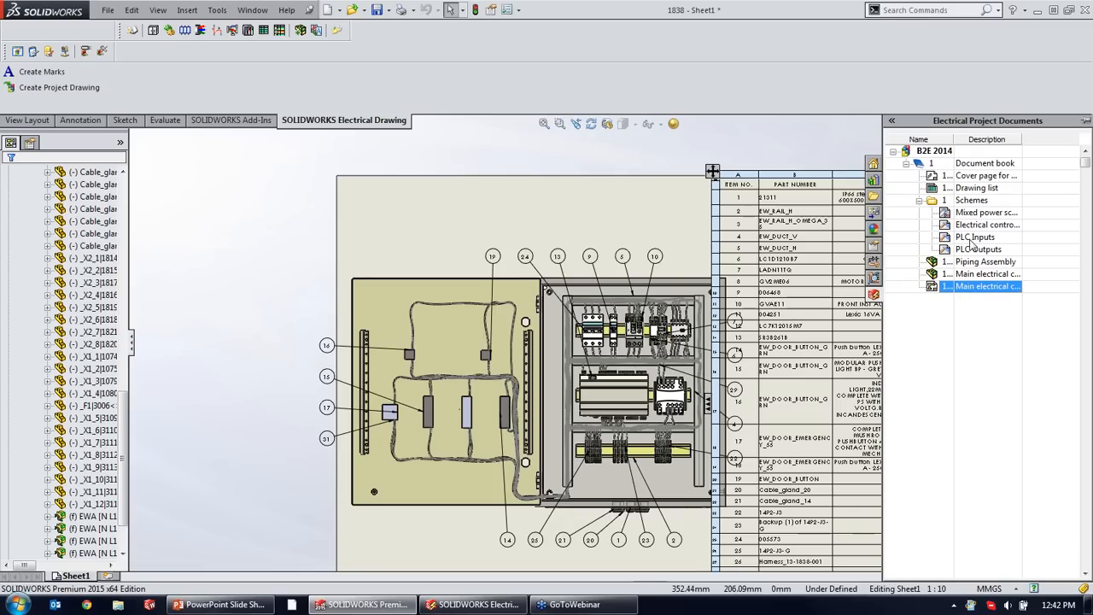
pyautogui.click(812, 141)
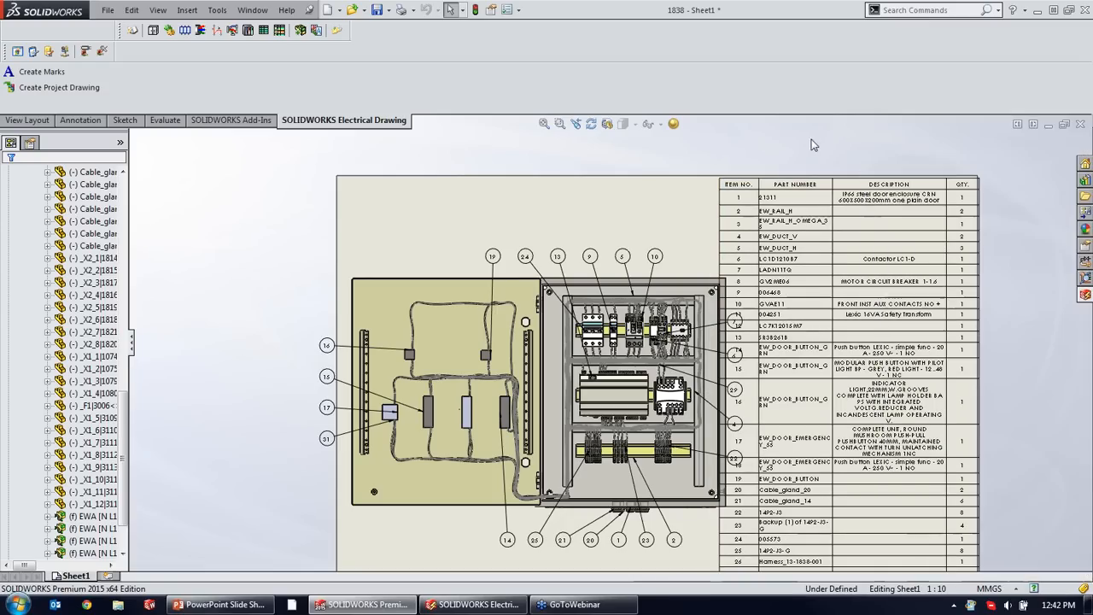
# Close the 1838 cabinet drawing, saving all modified documents with the virtual components stored inside the assembly.
pyautogui.click(1081, 123)
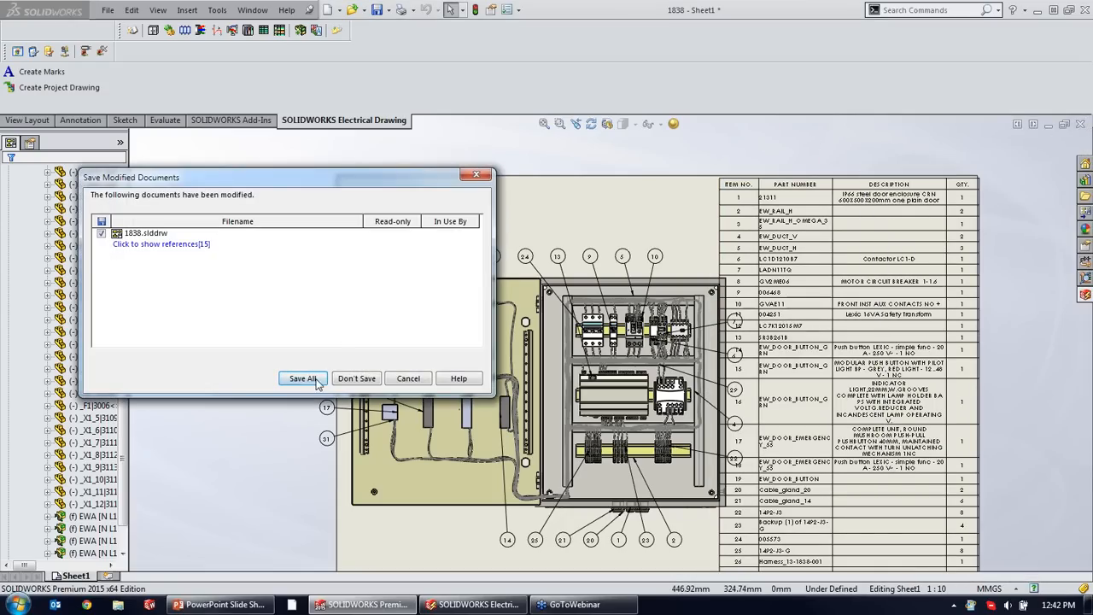
pyautogui.click(303, 378)
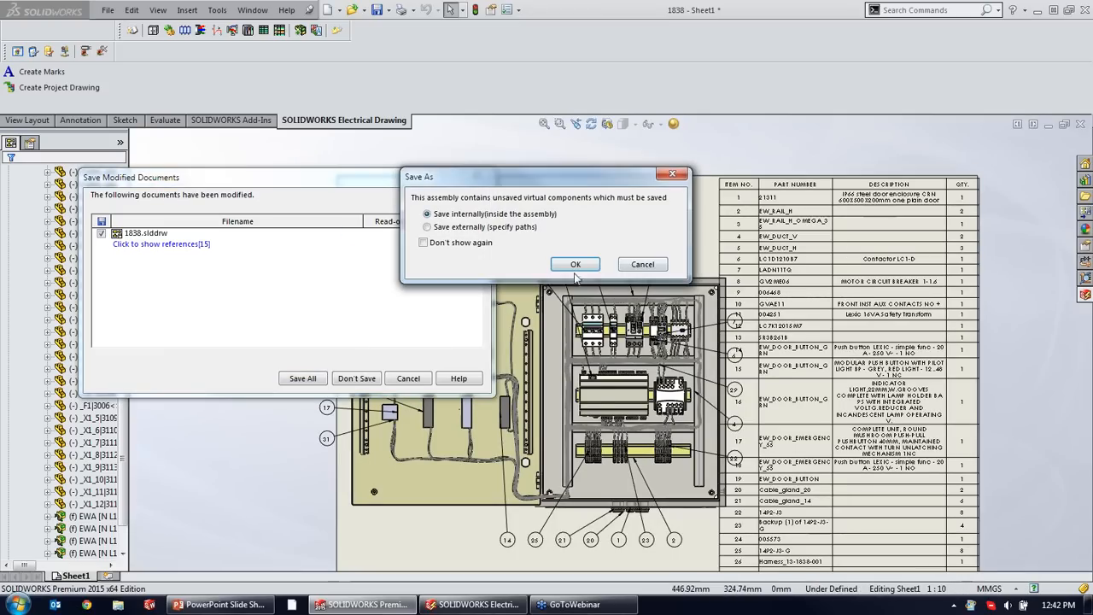
pyautogui.click(576, 265)
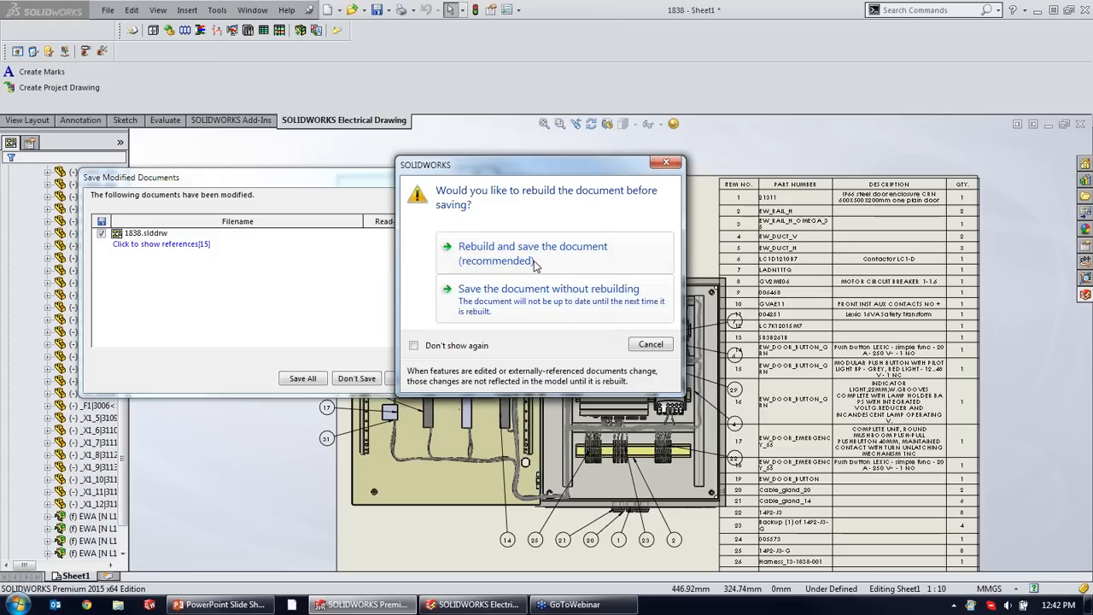
pyautogui.click(592, 282)
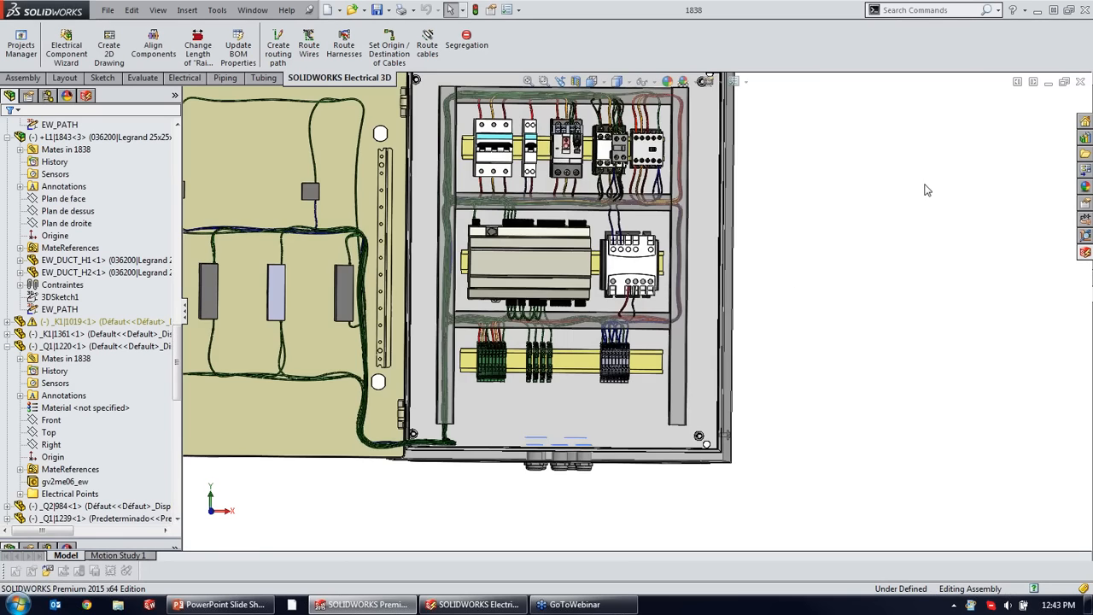
# Open the Piping Assembly from the B2E 2014 electrical project documents.
pyautogui.scroll(4, 924, 191)
pyautogui.scroll(-3, 505, 335)
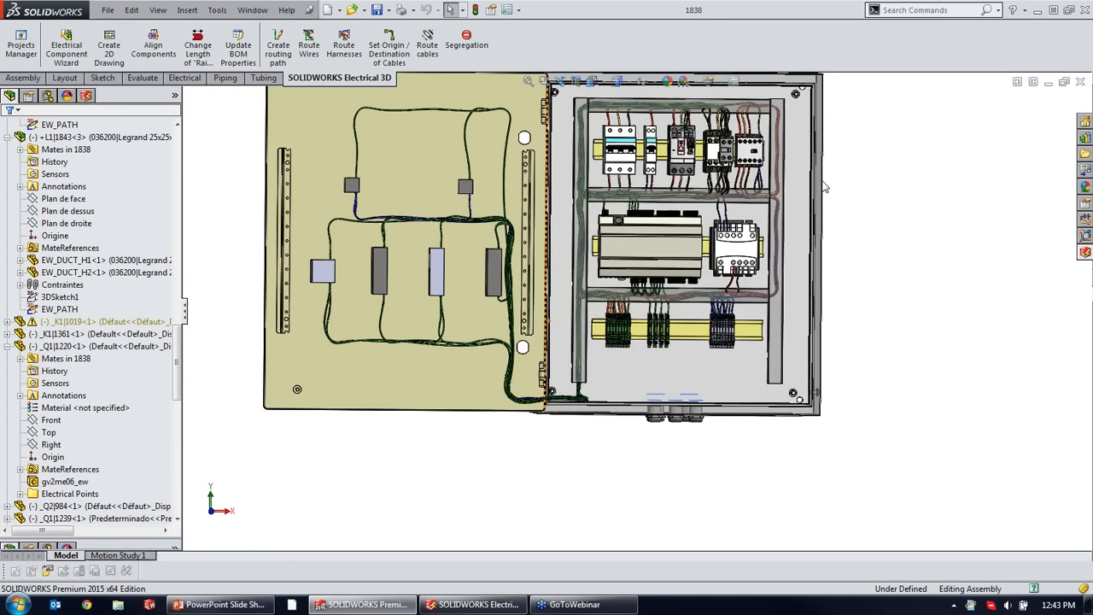
pyautogui.scroll(-5, 629, 377)
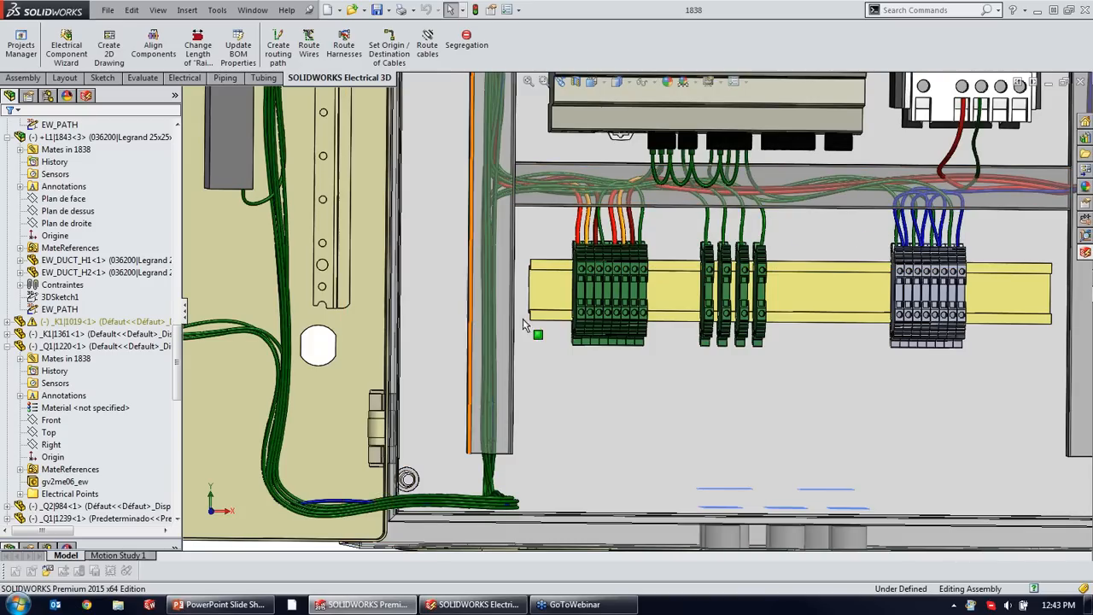
pyautogui.scroll(5, 892, 261)
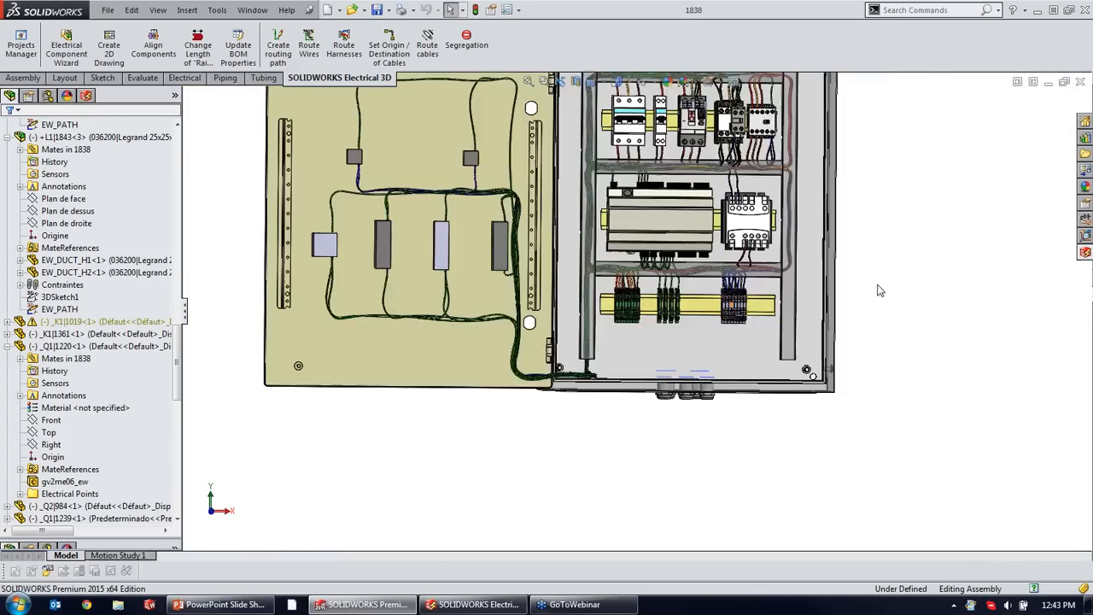
pyautogui.scroll(4, 863, 215)
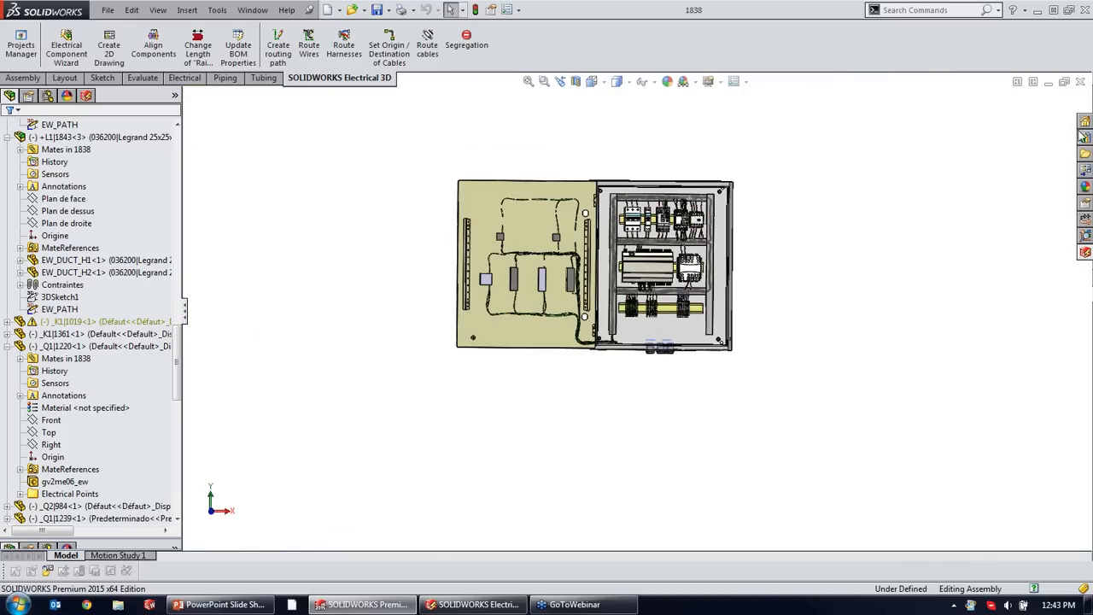
pyautogui.click(1084, 253)
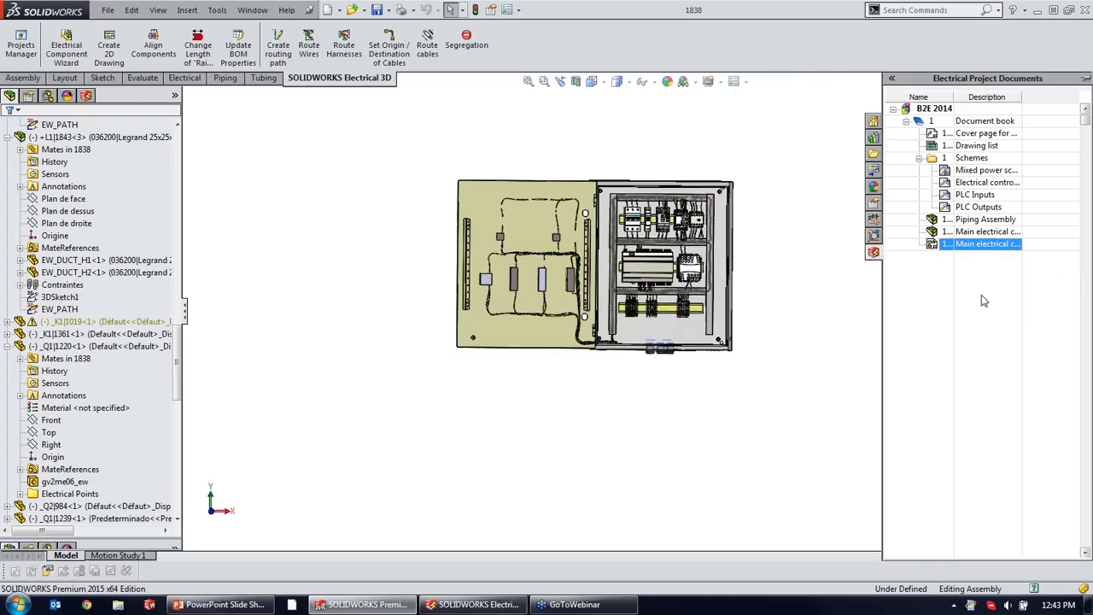
pyautogui.click(978, 221)
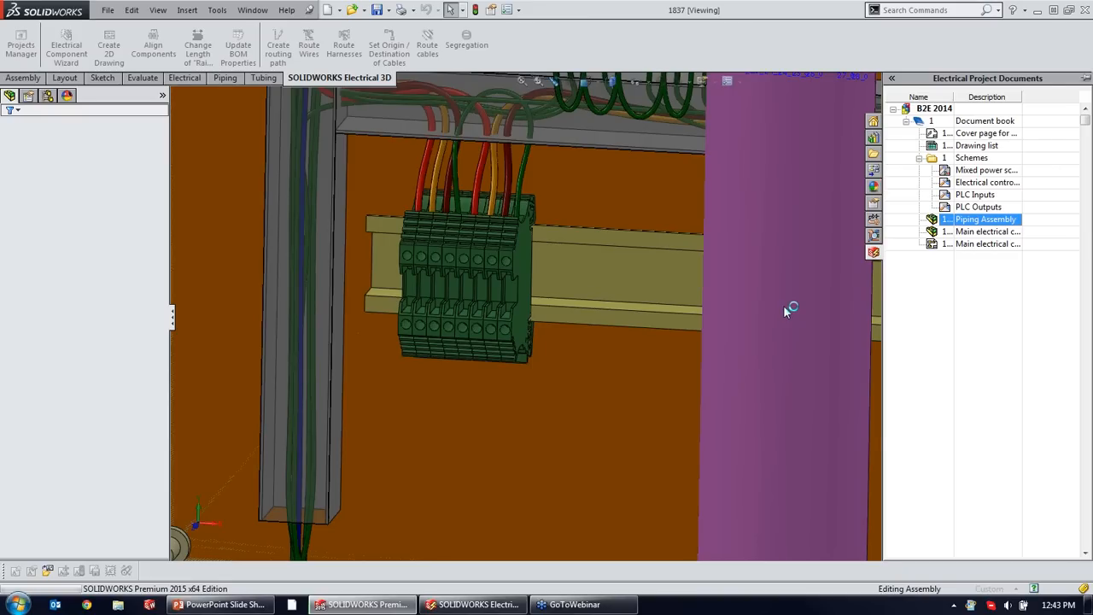
pyautogui.click(556, 316)
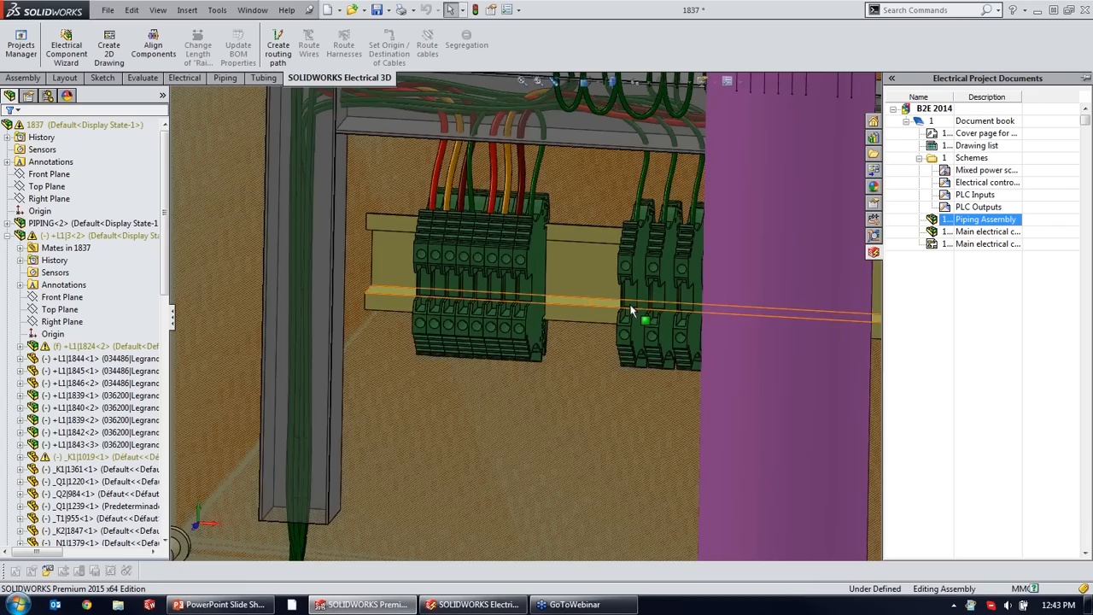
# Examine the piping assembly, including the tank, pumps, valves and the wired control cabinet mounted on its post.
pyautogui.scroll(1, 628, 301)
pyautogui.scroll(10, 642, 305)
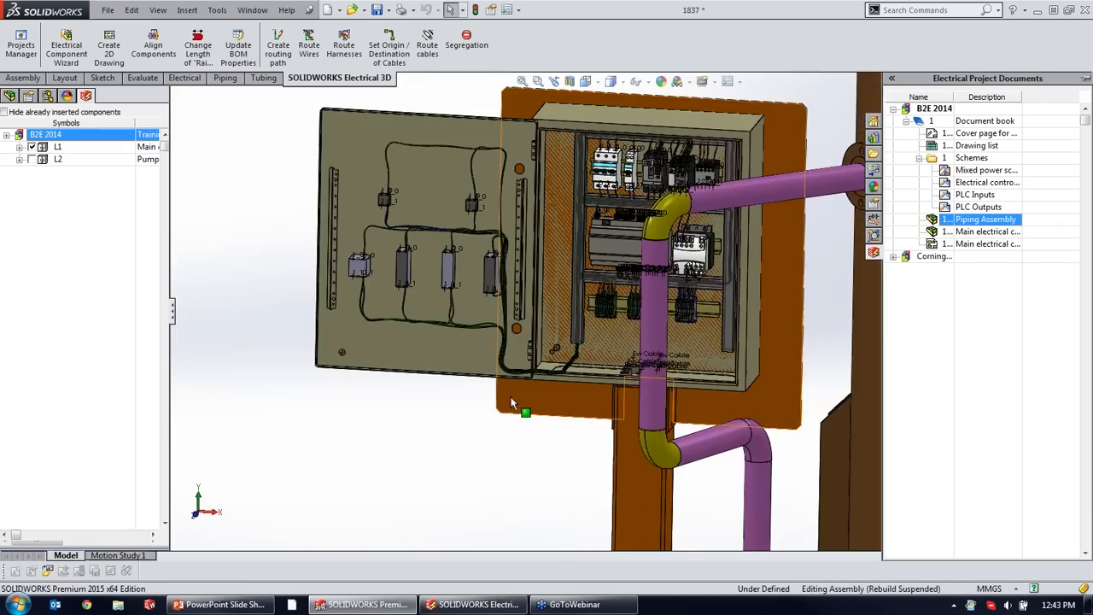
pyautogui.moveTo(663, 298); pyautogui.dragTo(679, 287, button='middle')
pyautogui.scroll(-3, 530, 243)
pyautogui.scroll(5, 692, 298)
pyautogui.scroll(6, 693, 318)
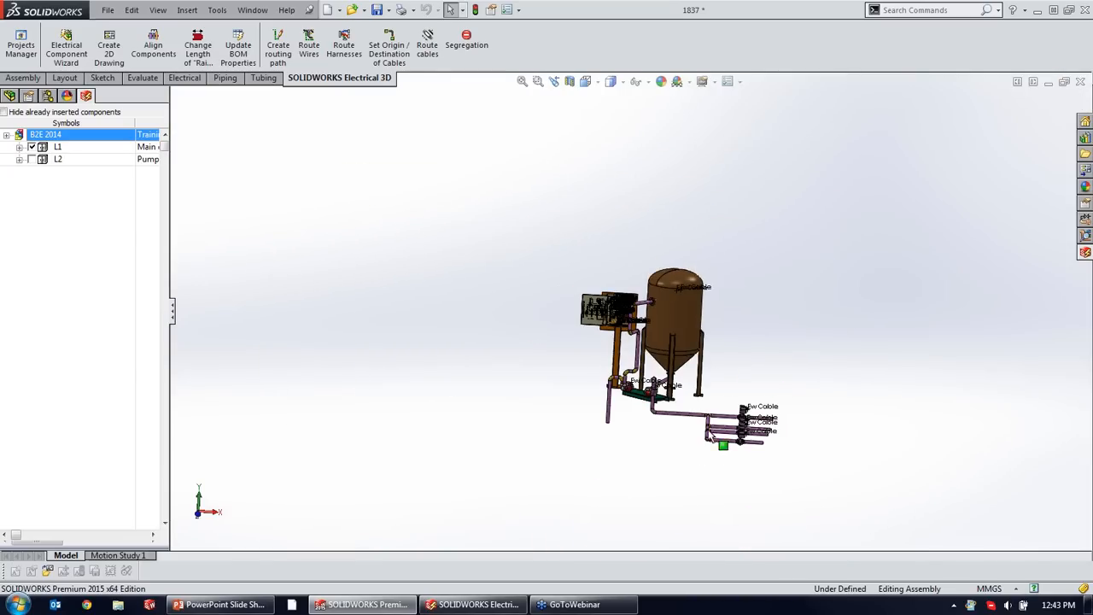
pyautogui.scroll(-5, 613, 311)
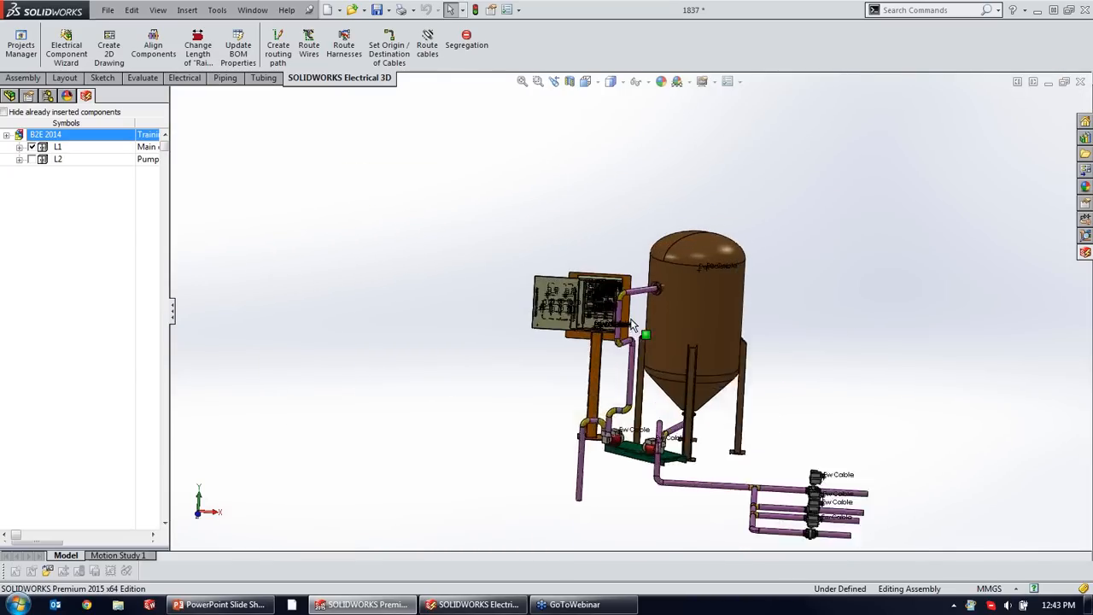
pyautogui.scroll(-10, 613, 311)
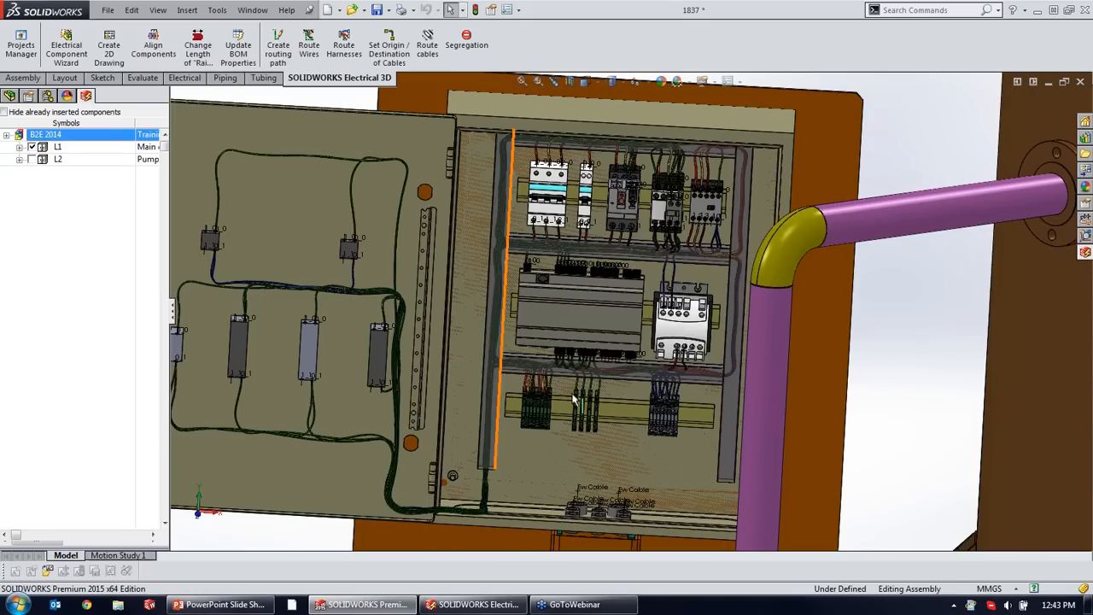
# Route the cables for all components in the piping assembly as a SOLIDWORKS Route using splines, with errors shown.
pyautogui.scroll(4, 649, 406)
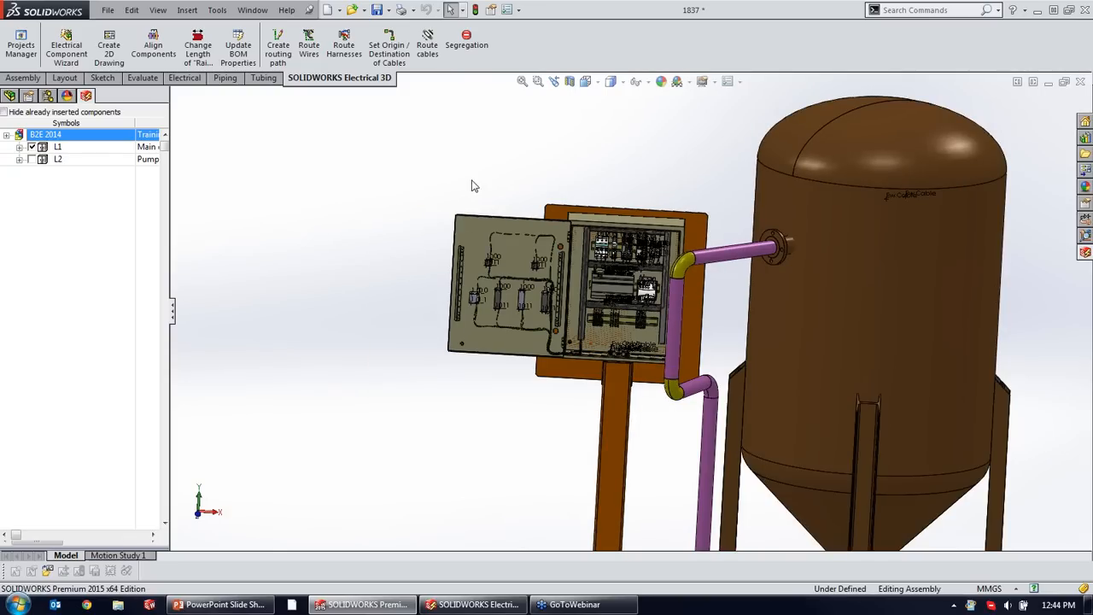
pyautogui.click(425, 53)
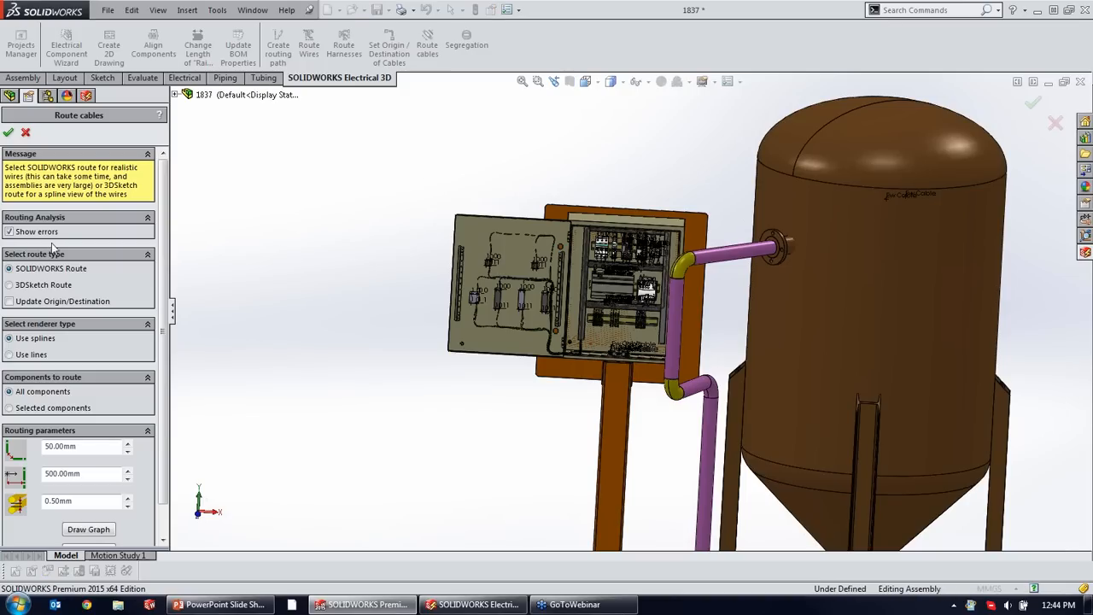
pyautogui.click(10, 133)
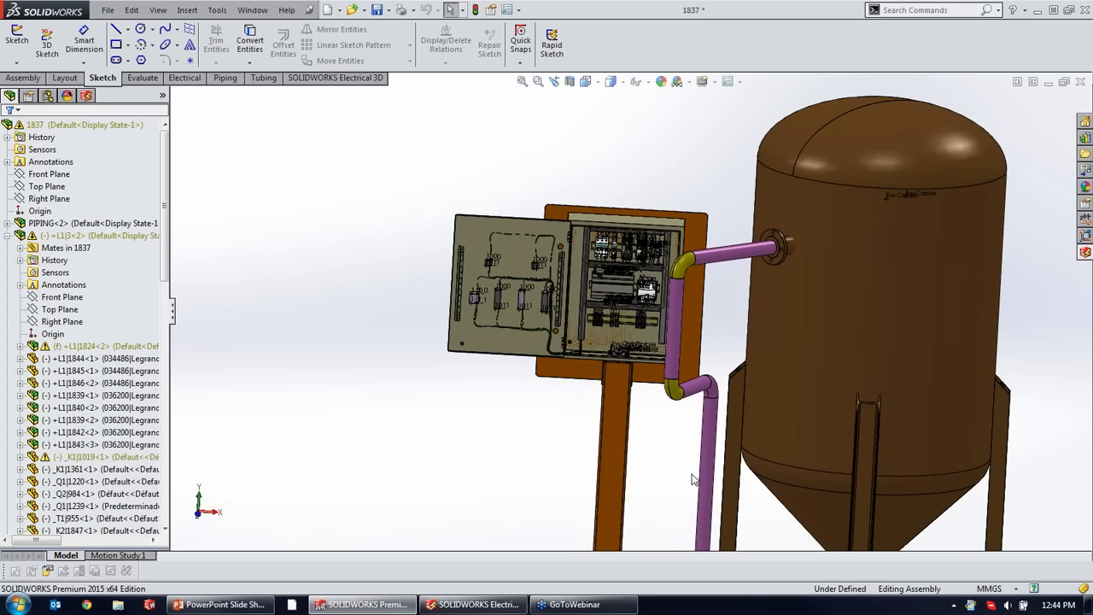
# Examine the cable connection points at the pumps and valves and the cable glands at the base of the cabinet.
pyautogui.scroll(5, 694, 453)
pyautogui.scroll(-10, 694, 453)
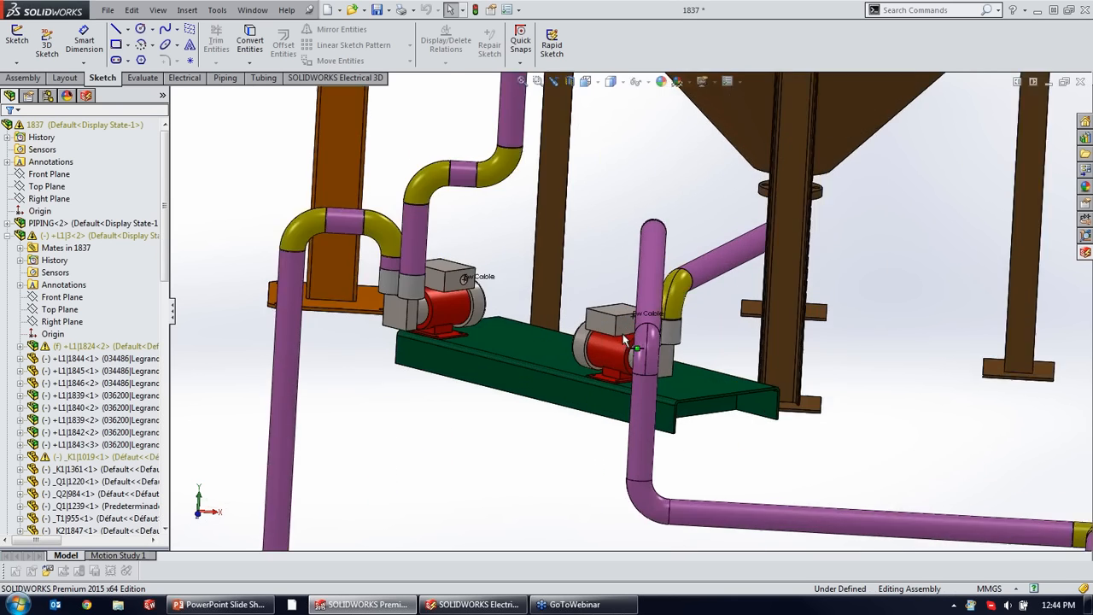
pyautogui.scroll(5, 680, 351)
pyautogui.scroll(-10, 396, 190)
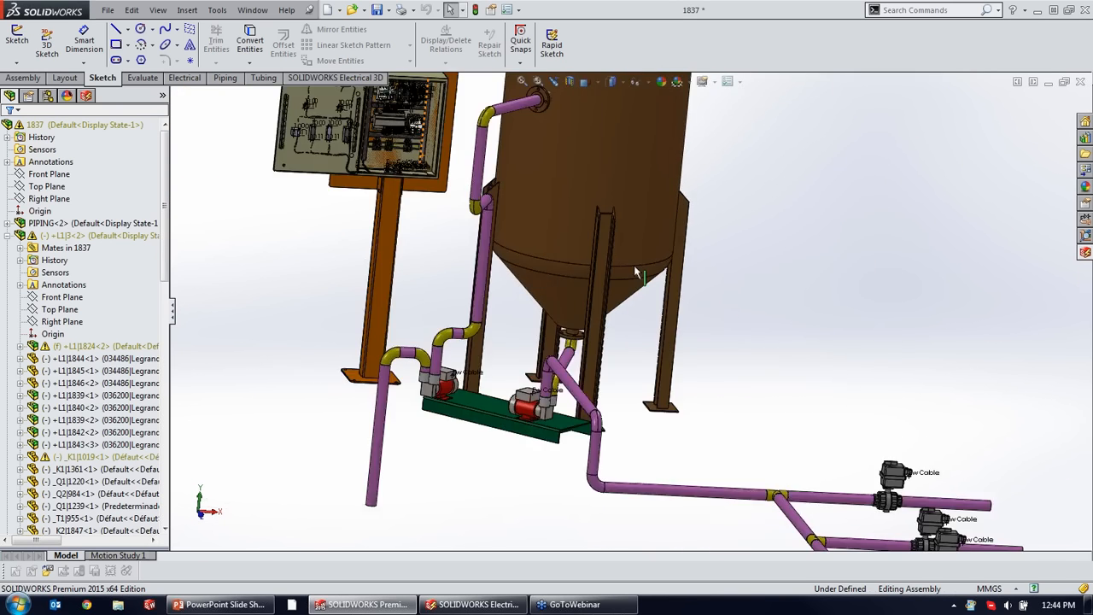
pyautogui.scroll(-5, 561, 246)
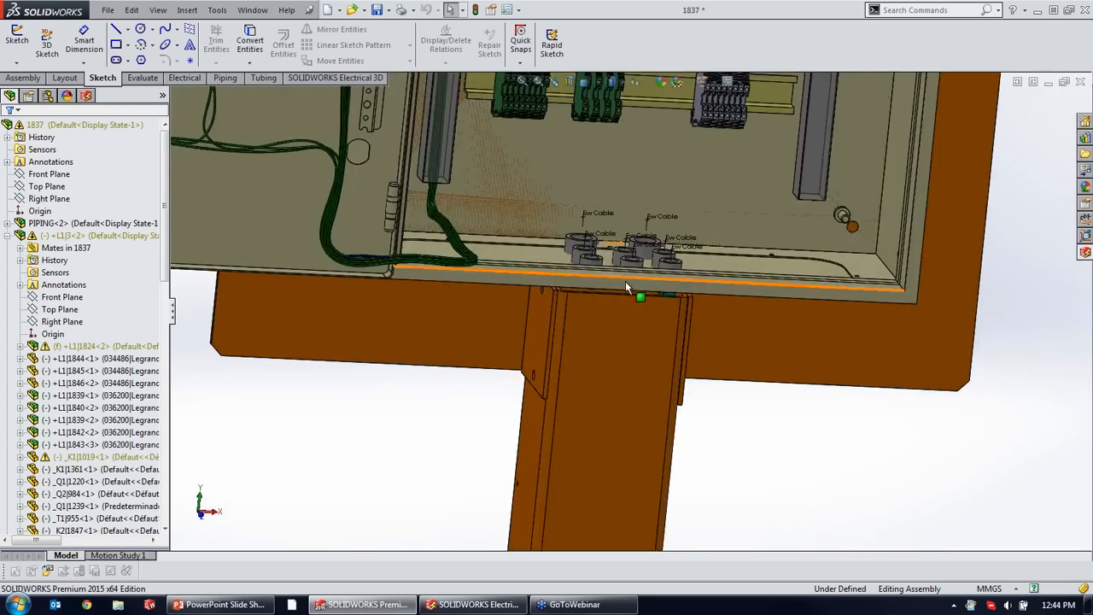
pyautogui.scroll(-3, 632, 268)
pyautogui.scroll(5, 641, 212)
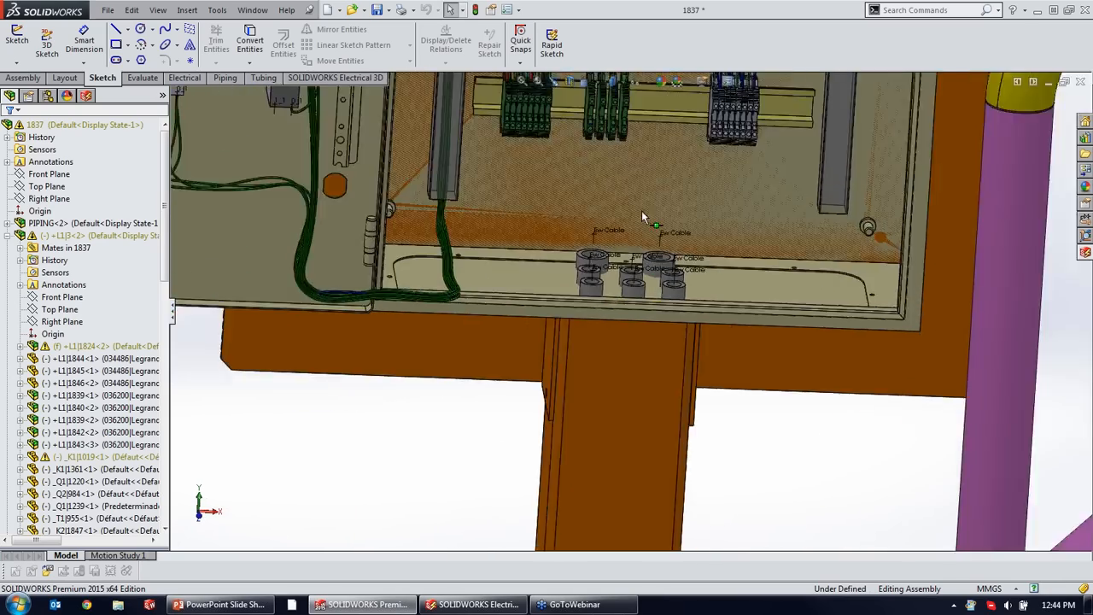
pyautogui.scroll(-4, 632, 216)
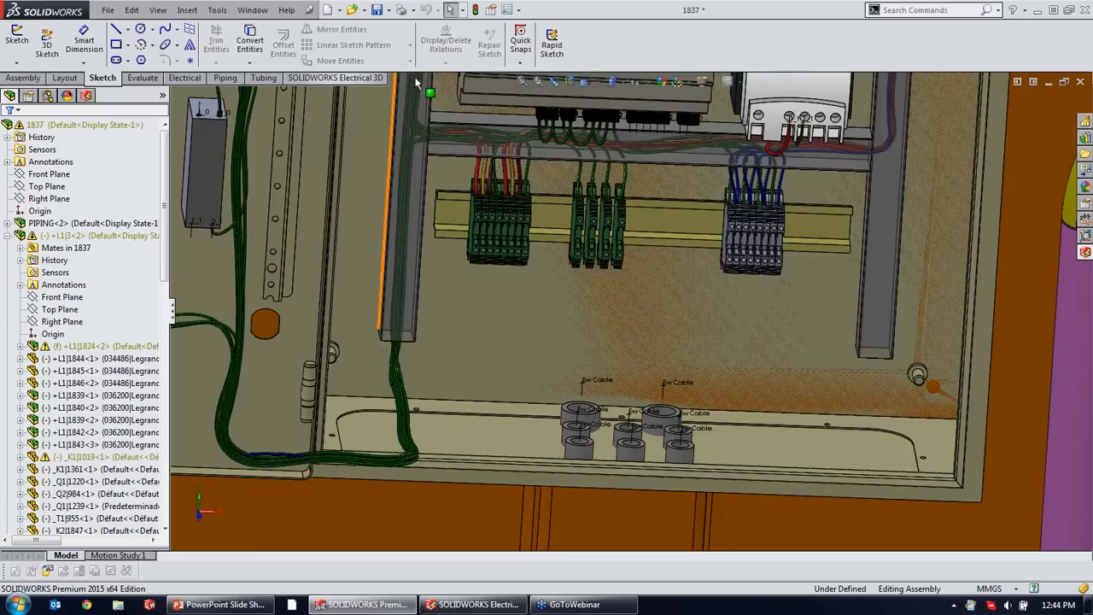
# Delete the Harness_13, Harness_15, Harness_25 and EWRoutingAssyCable subassemblies from the piping assembly.
pyautogui.click(344, 79)
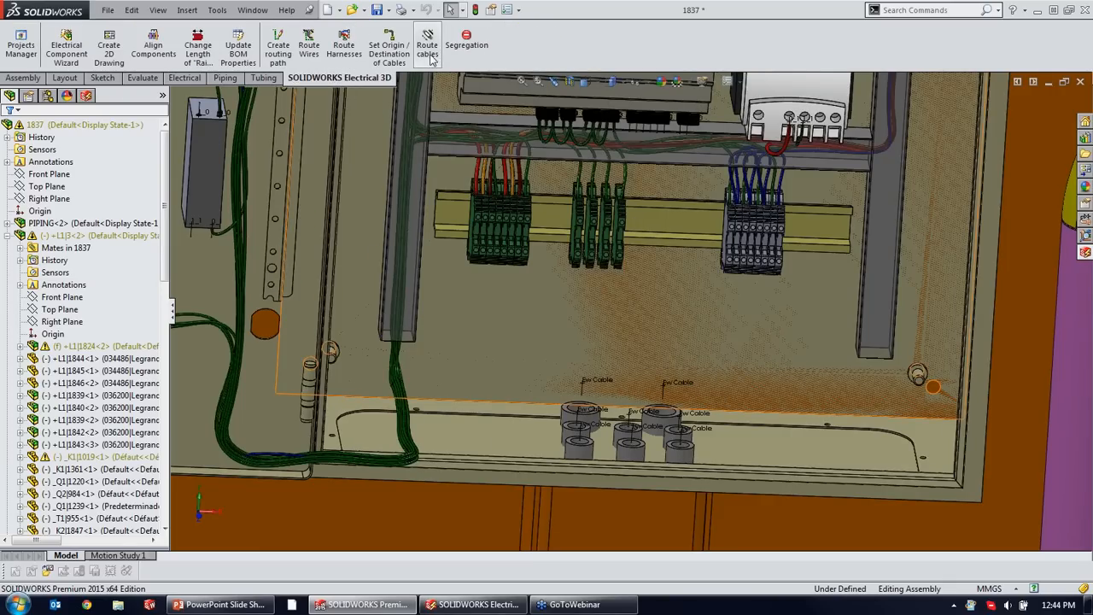
pyautogui.scroll(6, 438, 58)
pyautogui.click(346, 79)
pyautogui.scroll(8, 637, 327)
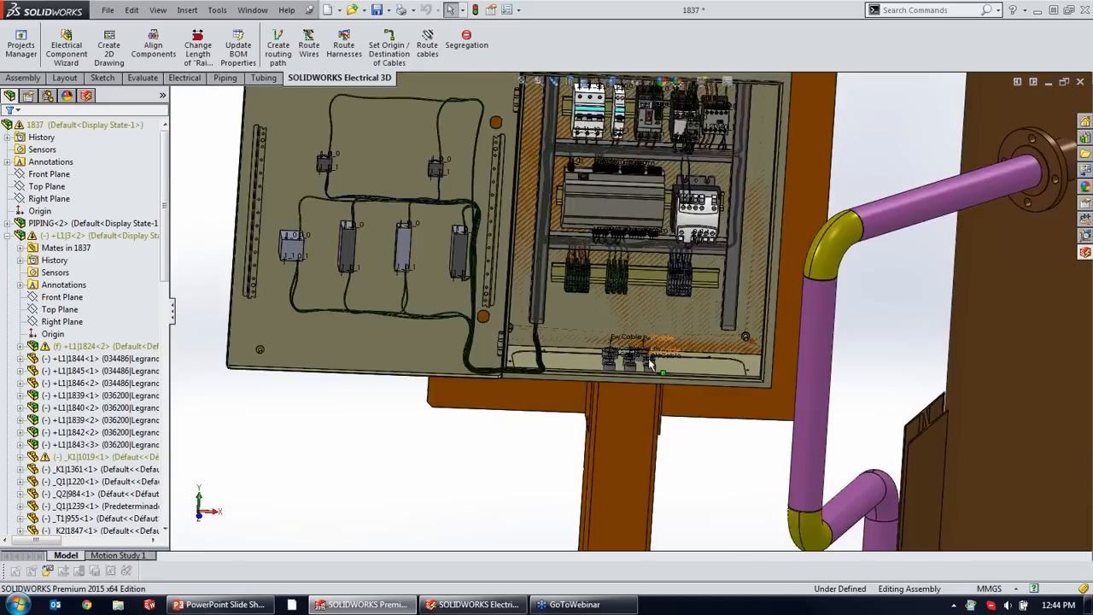
pyautogui.moveTo(165, 181); pyautogui.dragTo(196, 458)
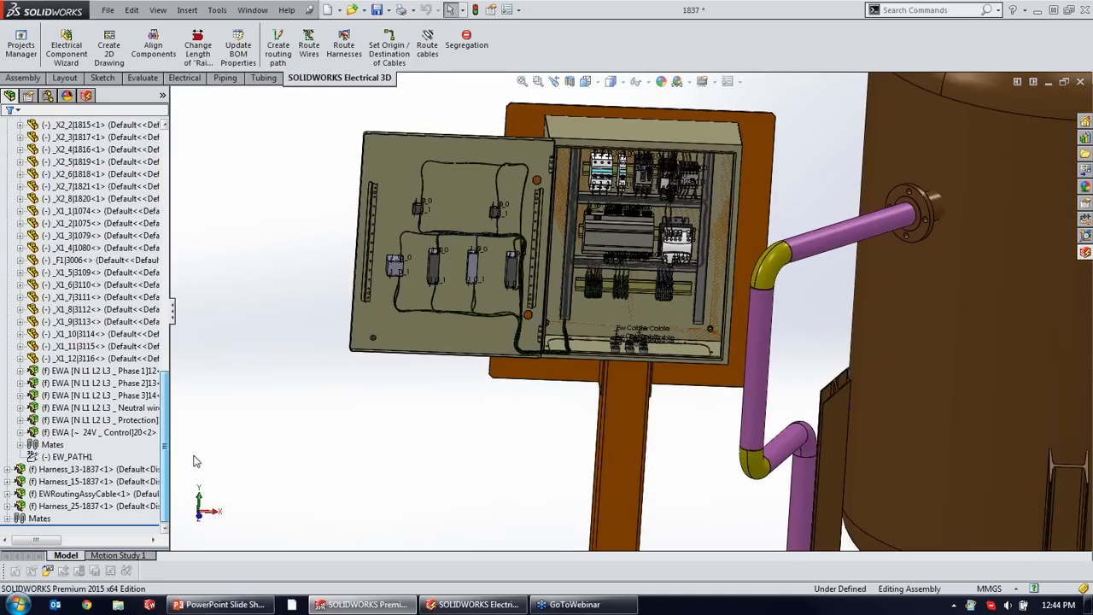
pyautogui.keyDown('shift'); pyautogui.click(83, 507); pyautogui.keyUp('shift')
pyautogui.rightClick(61, 481)
pyautogui.click(96, 495)
pyautogui.click(411, 288)
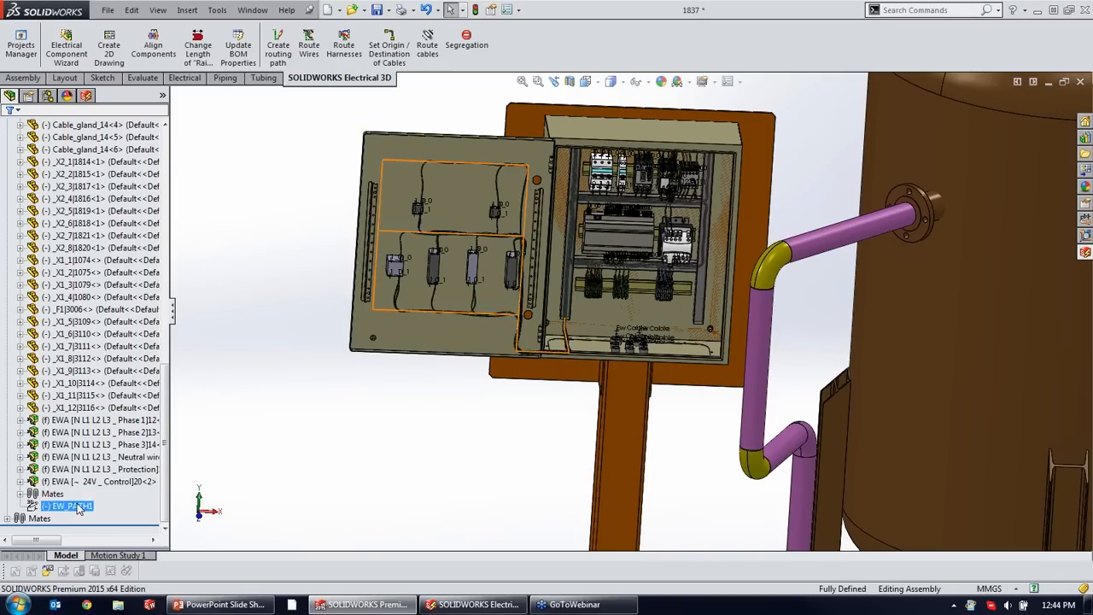
# Route the cables for all components as a SOLIDWORKS Route using splines, without showing errors.
pyautogui.click(99, 481)
pyautogui.scroll(6, 352, 449)
pyautogui.click(421, 41)
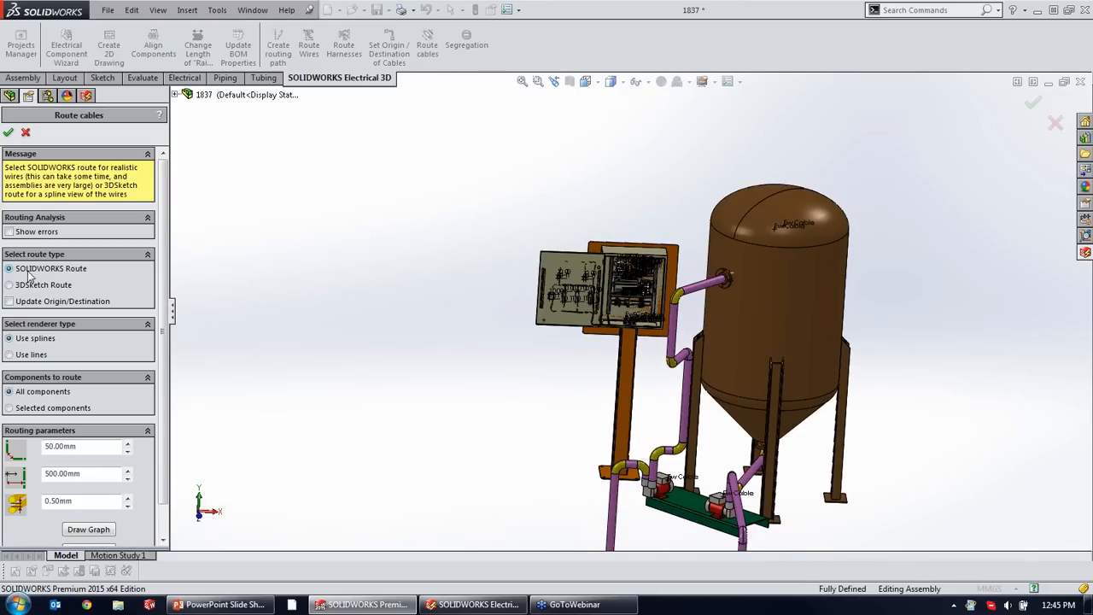
pyautogui.click(9, 133)
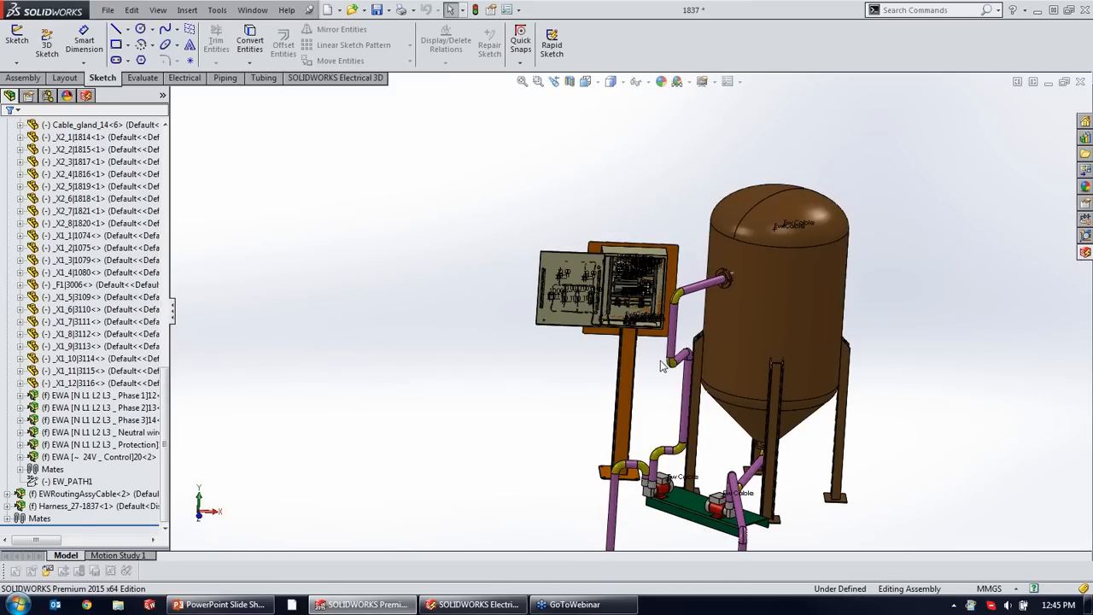
# Examine the contents of the Harness_27 subassembly and the cable connection points at the pumps.
pyautogui.click(94, 505)
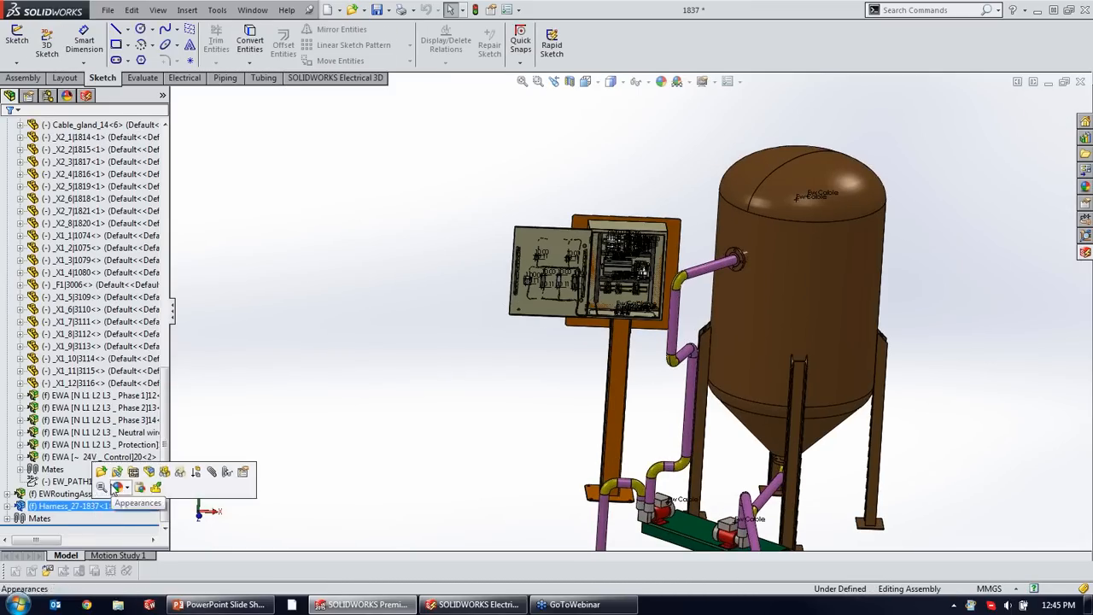
pyautogui.click(21, 505)
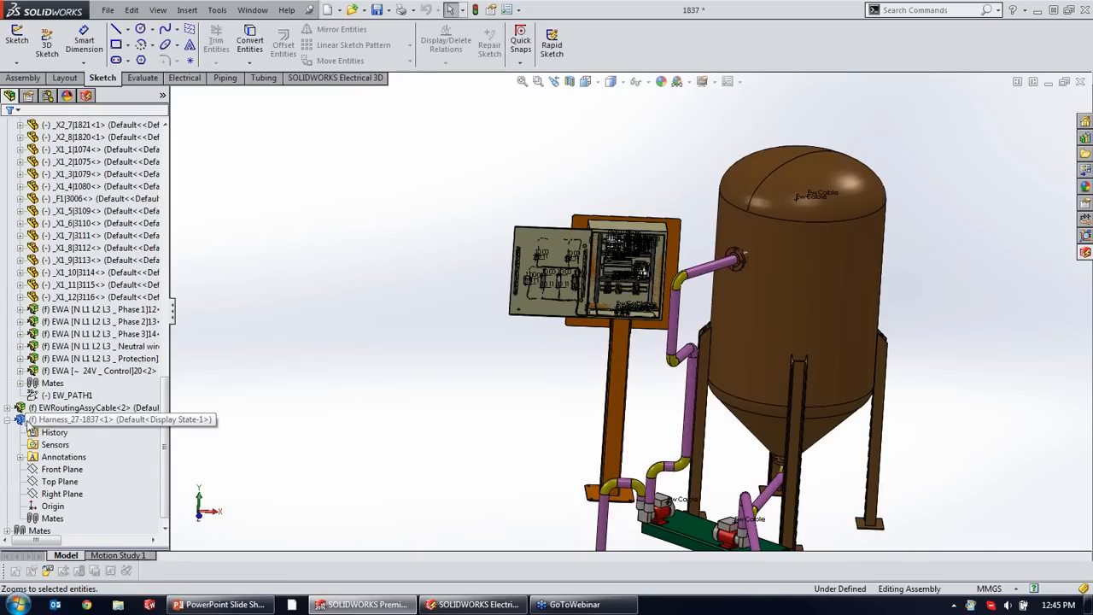
pyautogui.click(56, 420)
pyautogui.scroll(-5, 669, 458)
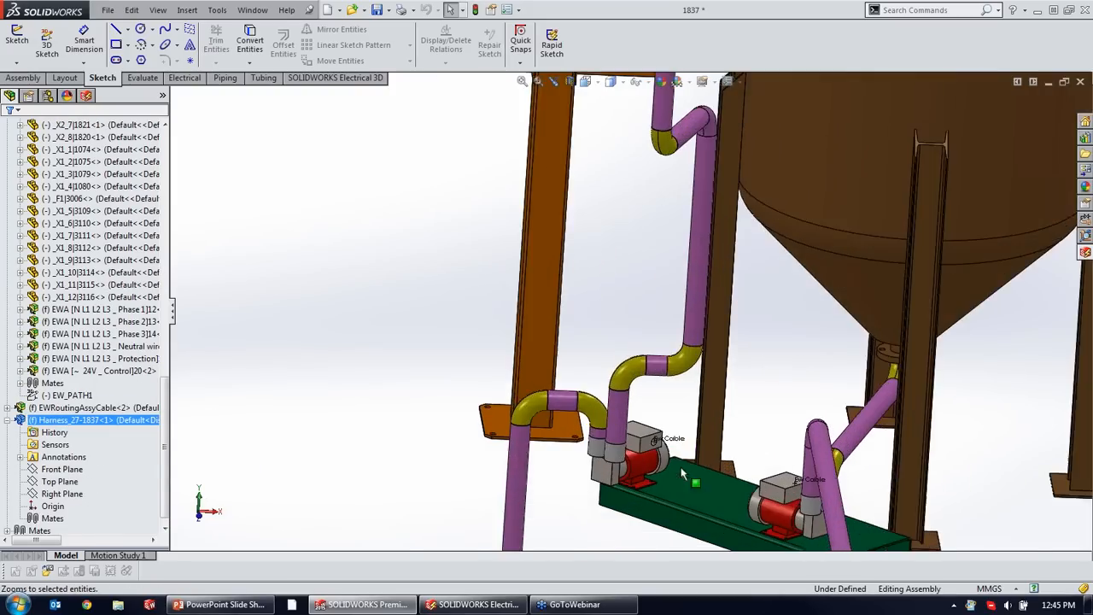
pyautogui.scroll(-2, 669, 458)
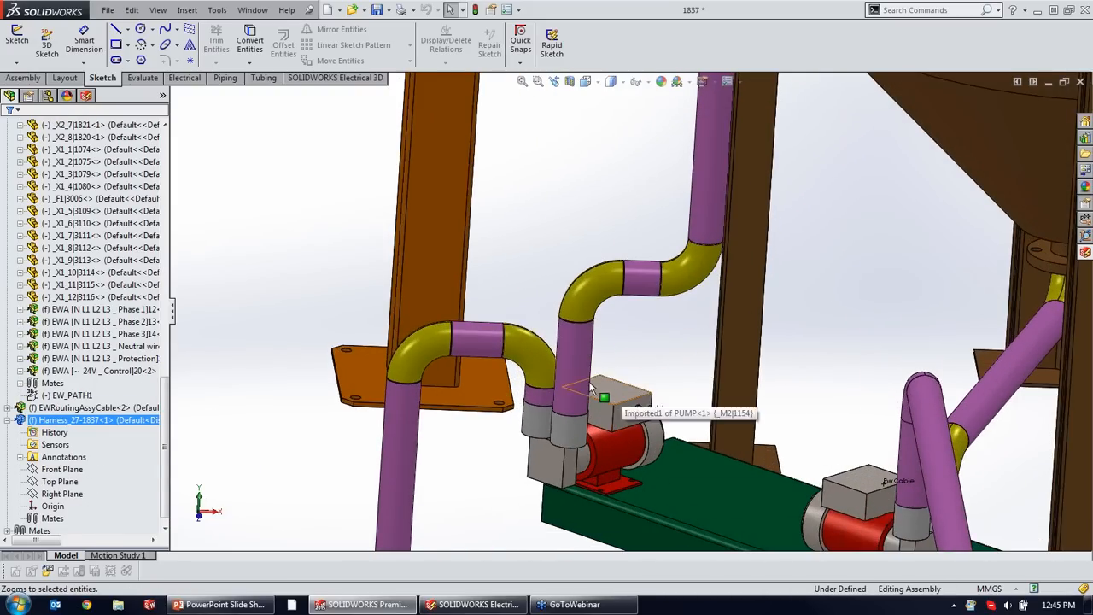
# Hide already inserted components in the B2E 2014 electrical component tree and check locations L1 and L2 for missing parts.
pyautogui.click(85, 95)
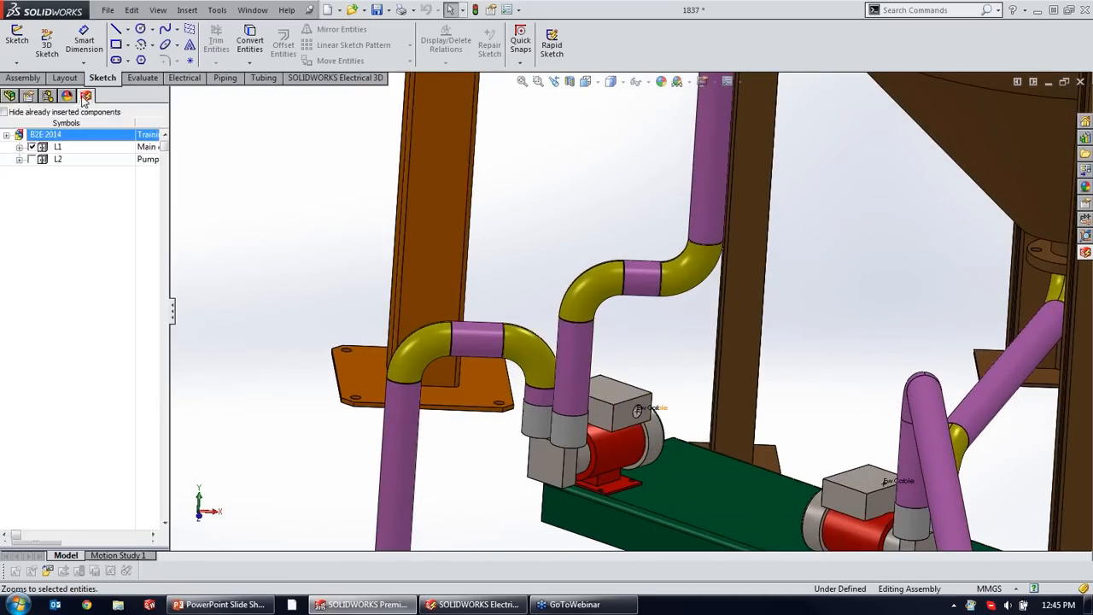
pyautogui.click(19, 160)
pyautogui.click(8, 113)
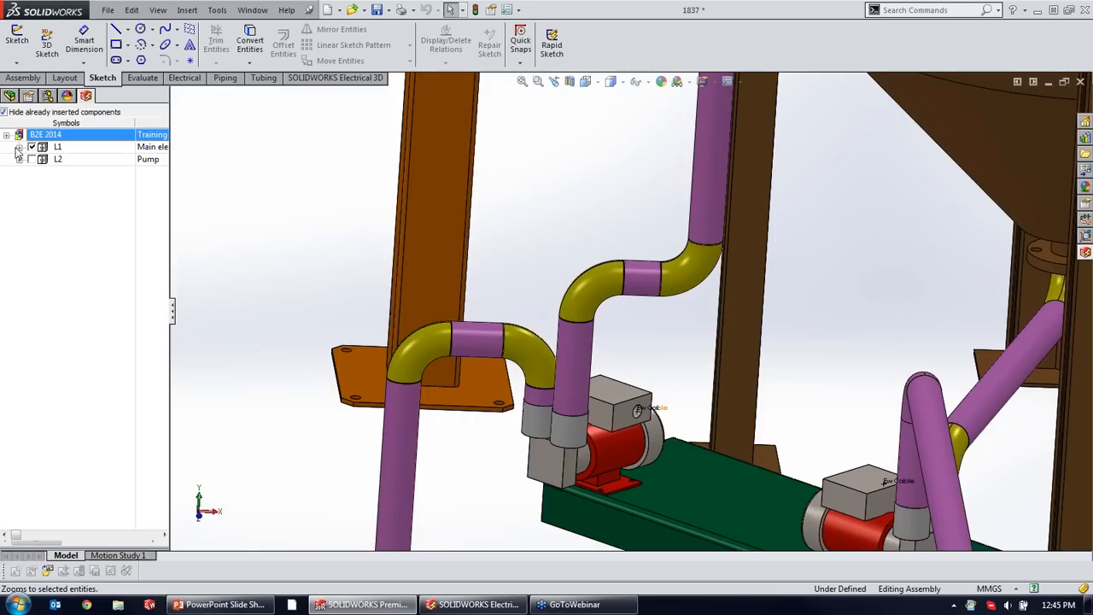
pyautogui.click(39, 161)
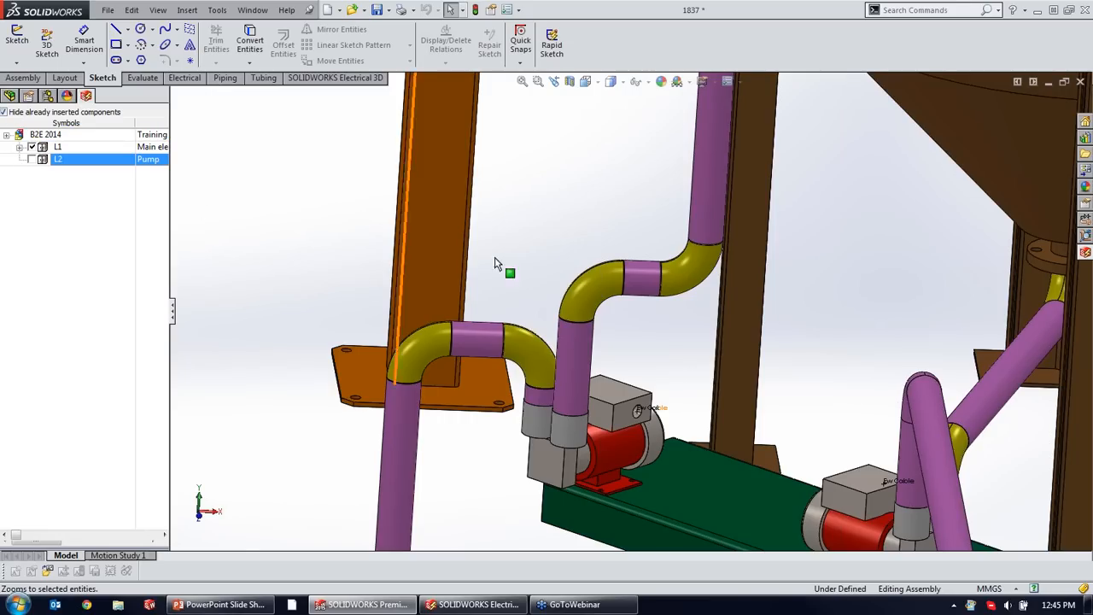
pyautogui.click(19, 148)
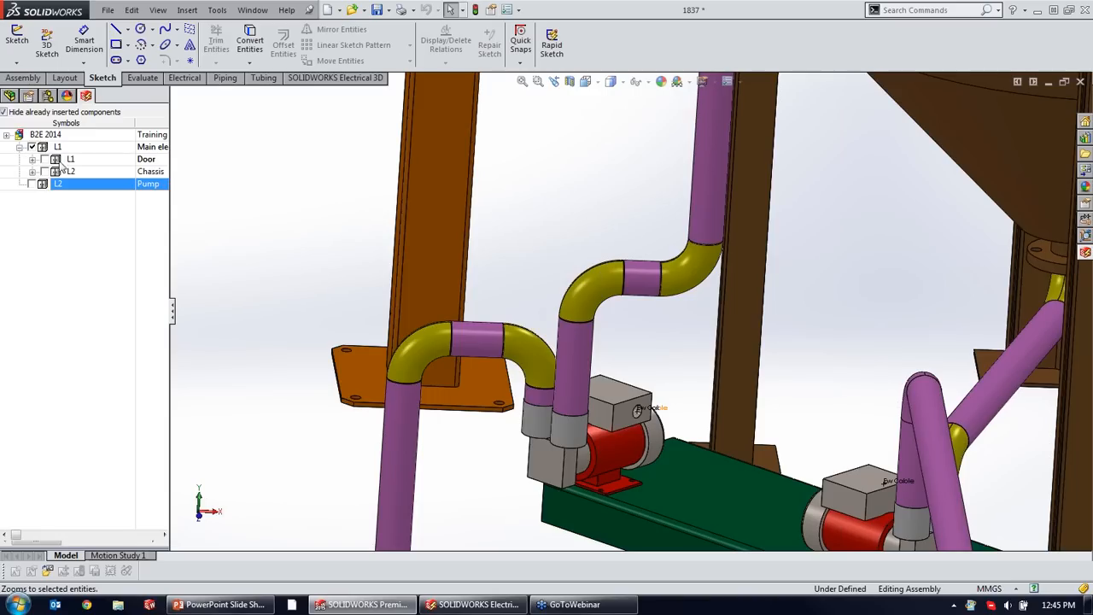
pyautogui.scroll(2, 205, 219)
pyautogui.scroll(-1, 184, 214)
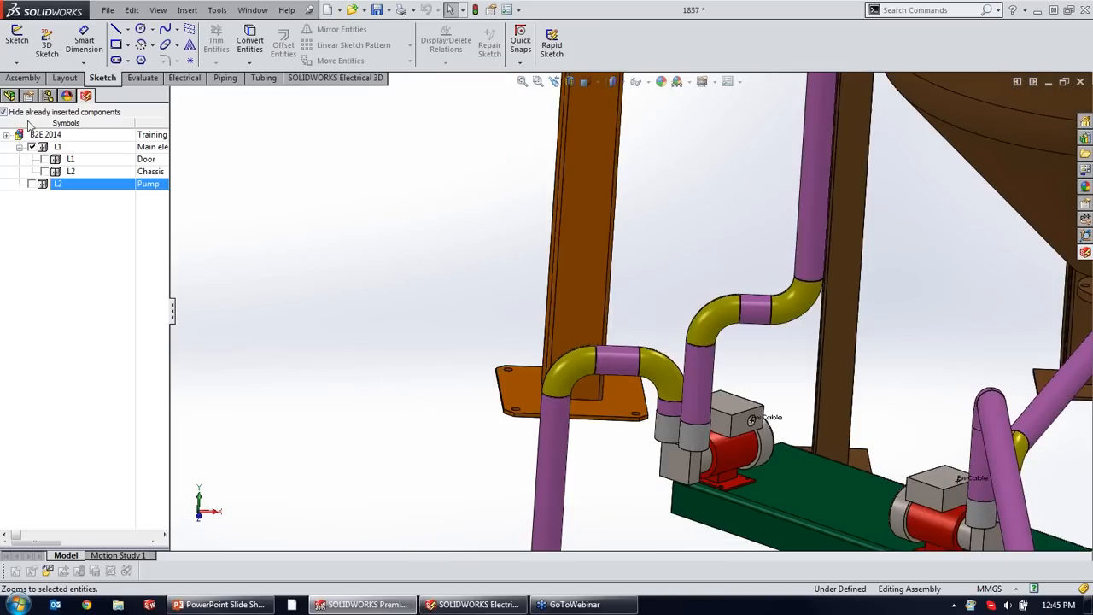
# Delete the EWRoutingAssyCable and Harness_27 subassemblies from the piping assembly.
pyautogui.click(8, 96)
pyautogui.scroll(-1, 81, 422)
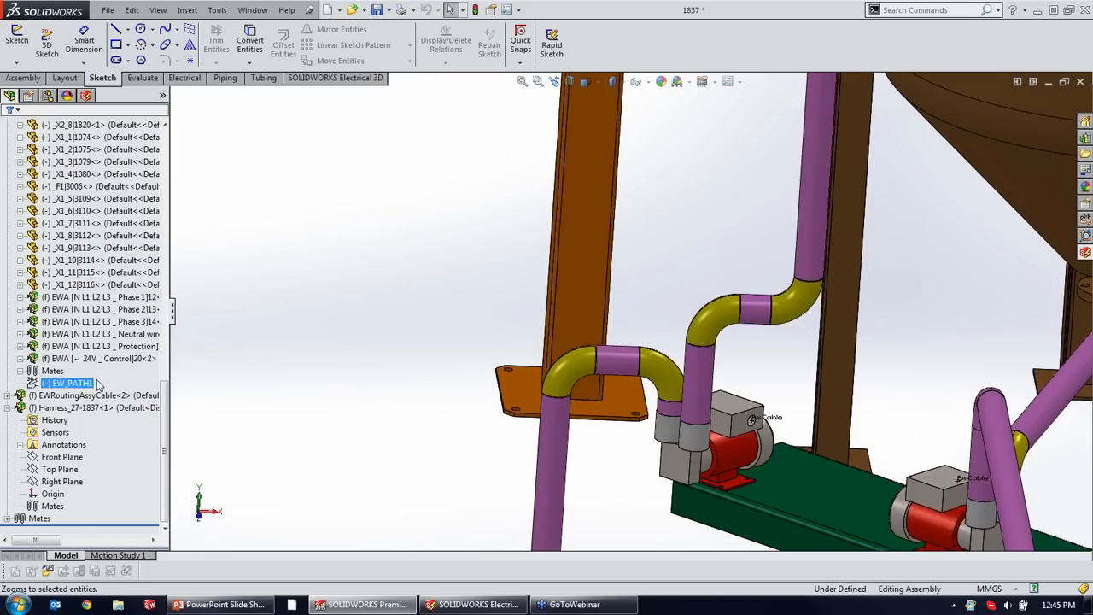
pyautogui.click(86, 396)
pyautogui.keyDown('shift'); pyautogui.click(95, 408); pyautogui.keyUp('shift')
pyautogui.rightClick(101, 411)
pyautogui.click(136, 500)
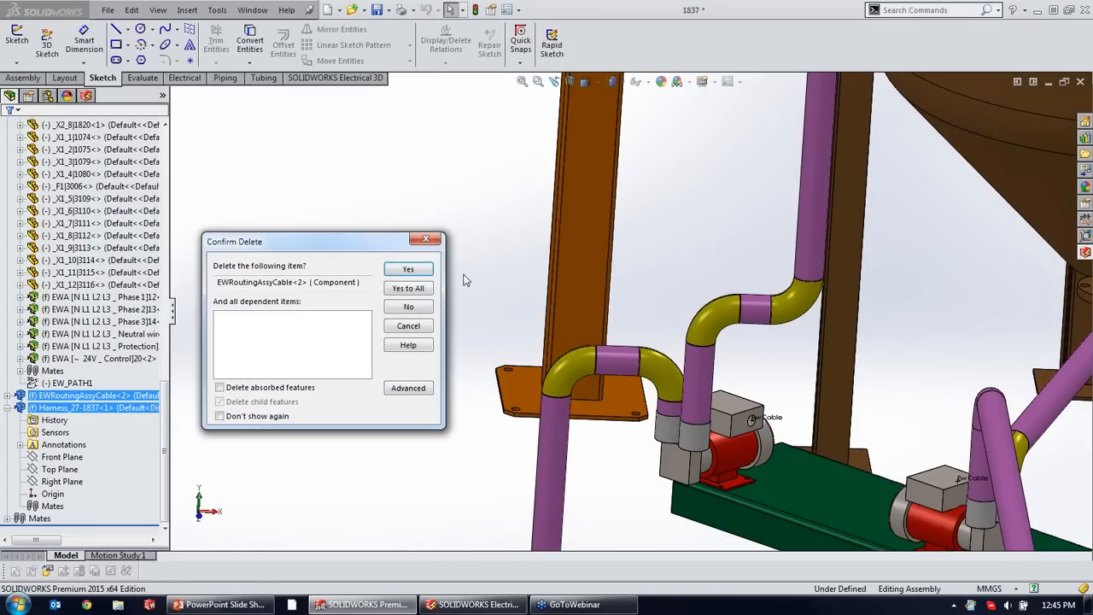
pyautogui.click(407, 271)
pyautogui.click(408, 271)
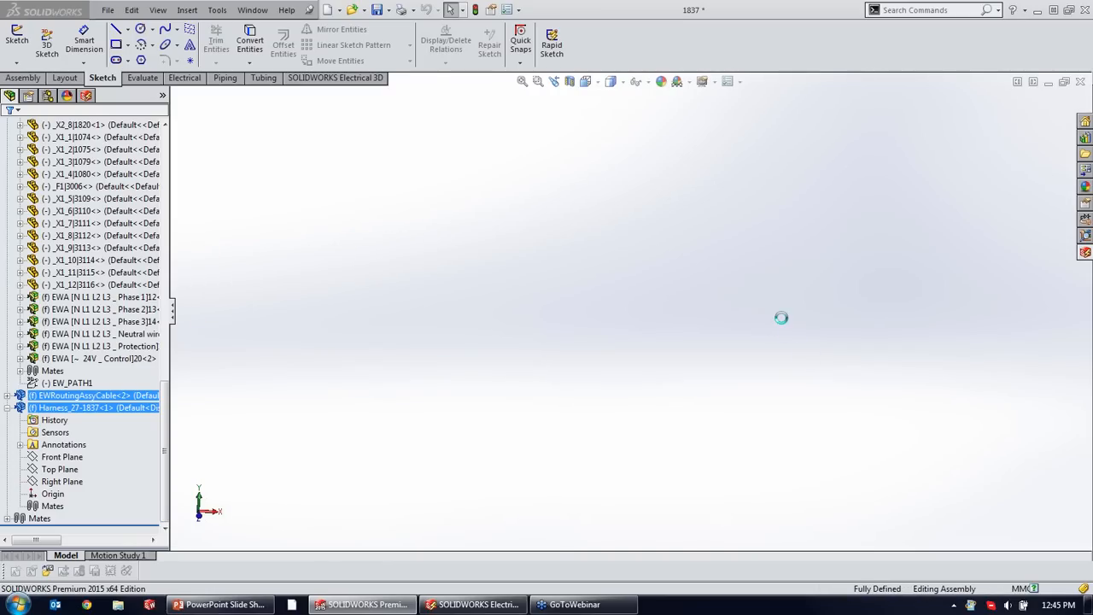
# Route the cables for all components as a SOLIDWORKS Route using lines, with errors shown.
pyautogui.scroll(4, 784, 318)
pyautogui.scroll(-13, 607, 286)
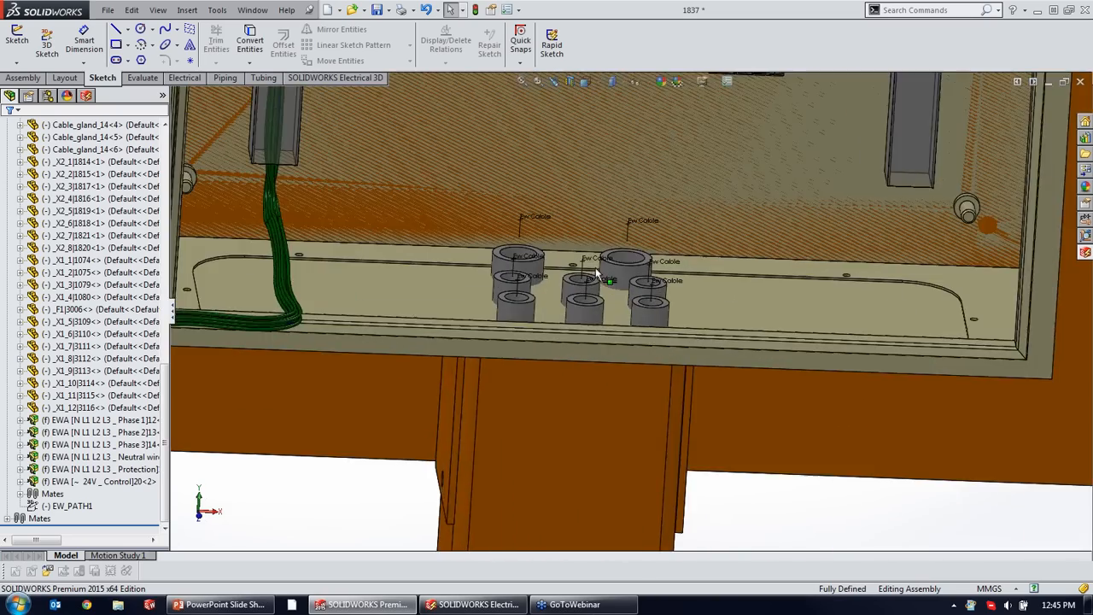
pyautogui.scroll(5, 621, 257)
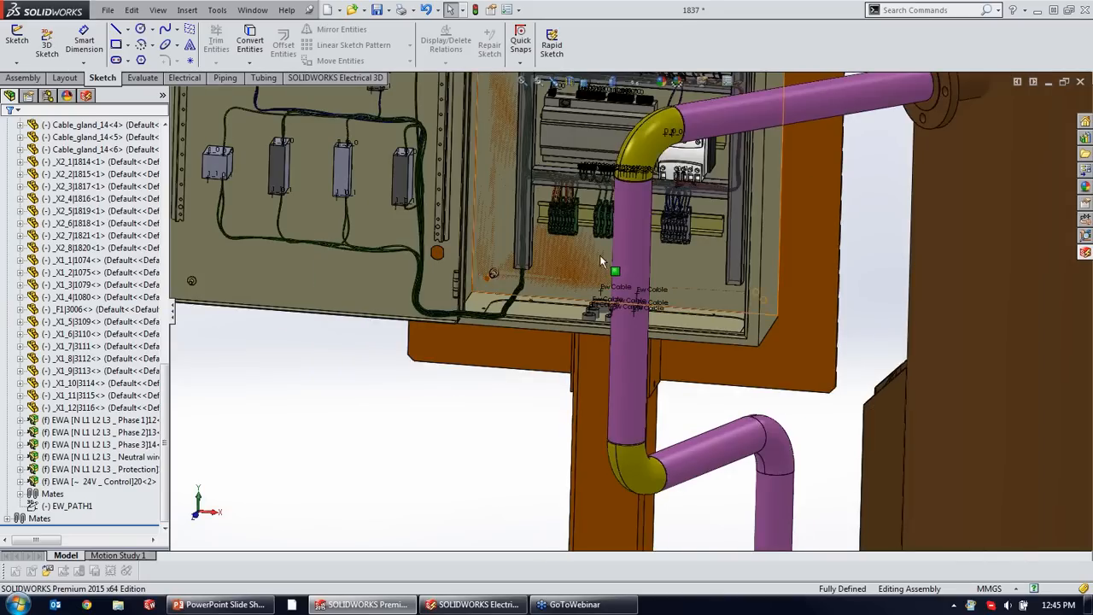
pyautogui.moveTo(644, 240); pyautogui.dragTo(629, 261, button='middle')
pyautogui.scroll(2, 381, 285)
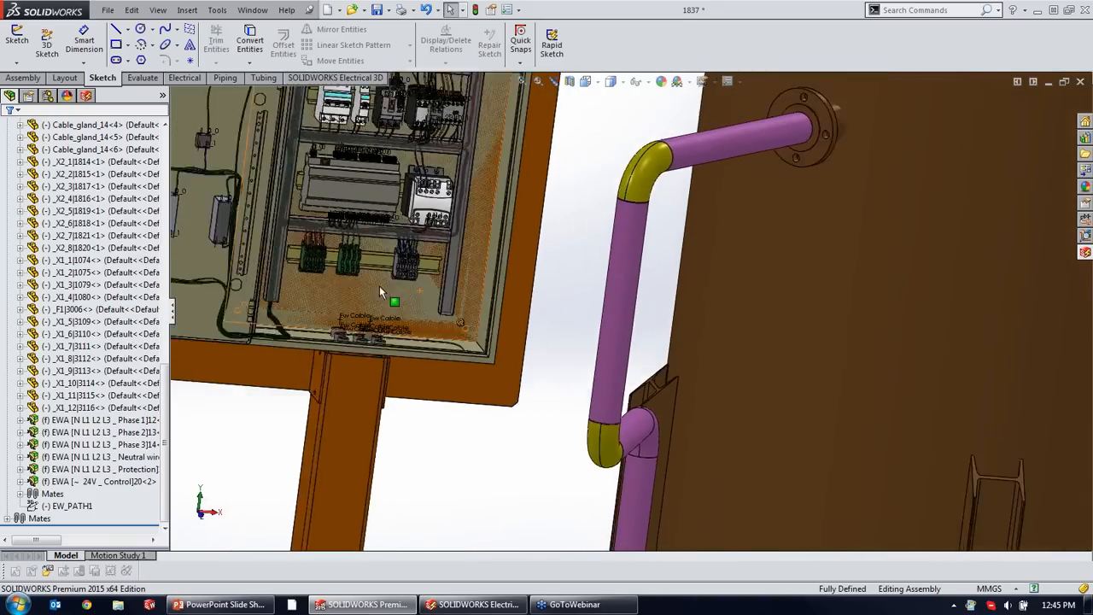
pyautogui.moveTo(427, 111); pyautogui.dragTo(355, 92, button='middle')
pyautogui.click(369, 81)
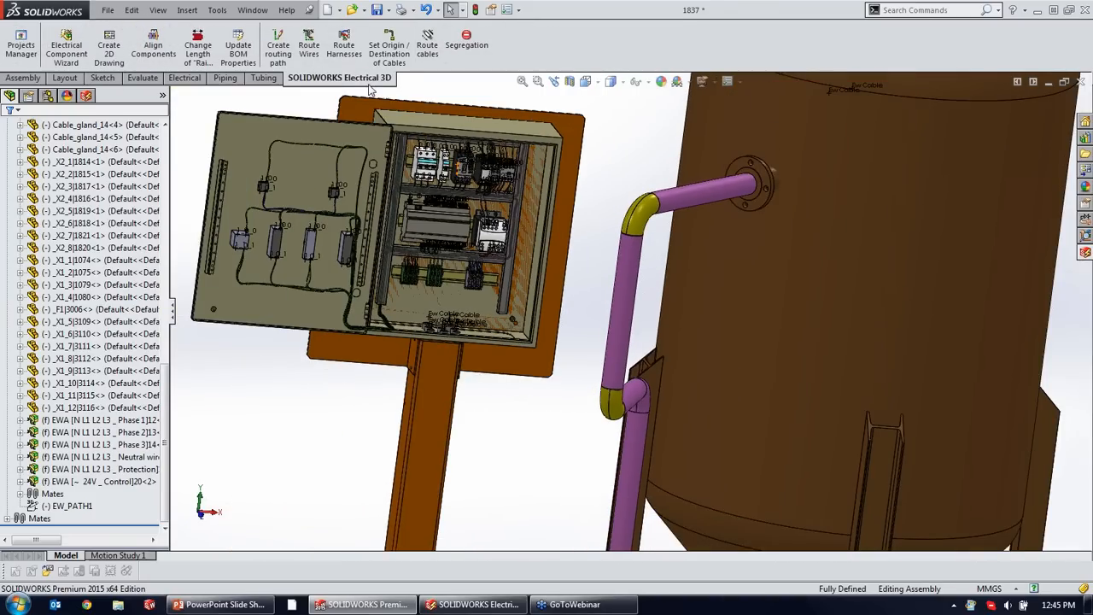
pyautogui.scroll(4, 478, 380)
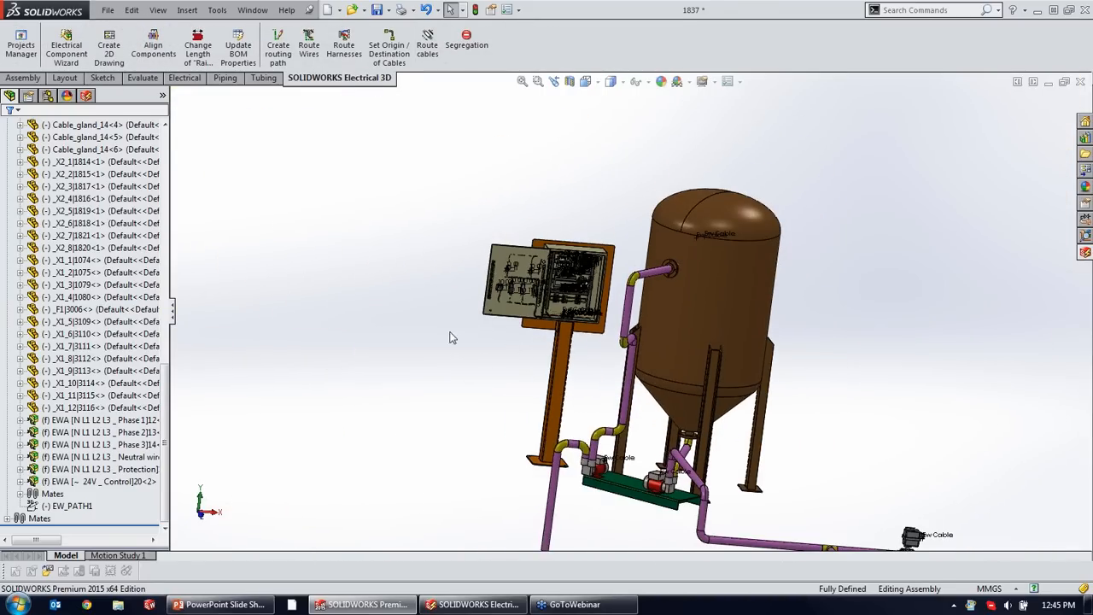
pyautogui.keyDown('ctrl'); pyautogui.moveTo(355, 230); pyautogui.dragTo(248, 146, button='middle'); pyautogui.keyUp('ctrl')
pyautogui.click(427, 45)
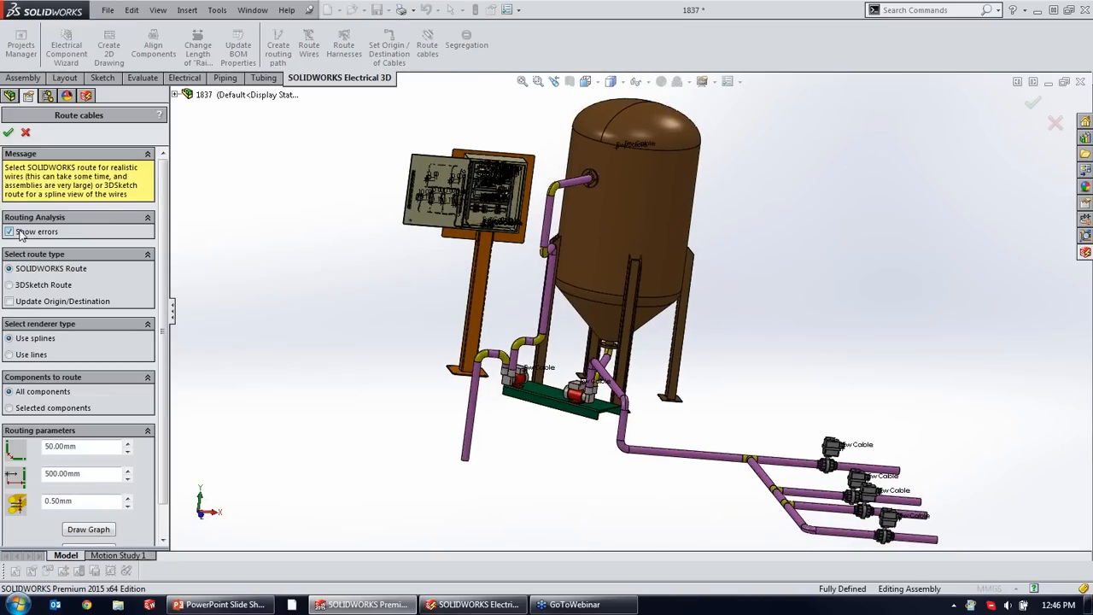
pyautogui.click(10, 354)
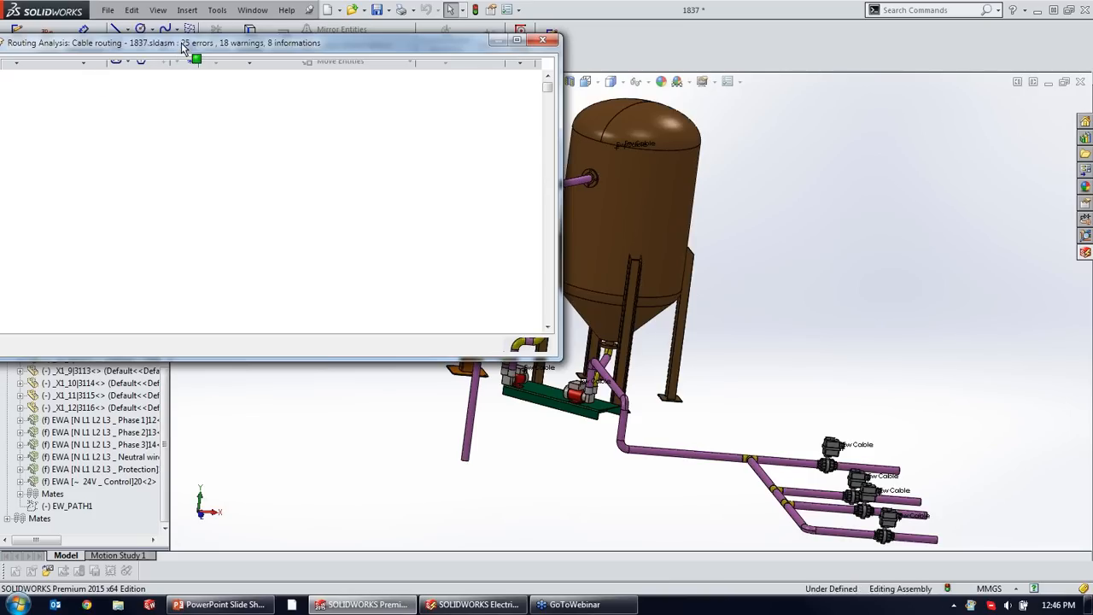
# Examine the cable Routing Analysis entries on manufacturer parts, missing or invalid connection points, single connection points and missing 3D parts.
pyautogui.moveTo(182, 47); pyautogui.dragTo(281, 53)
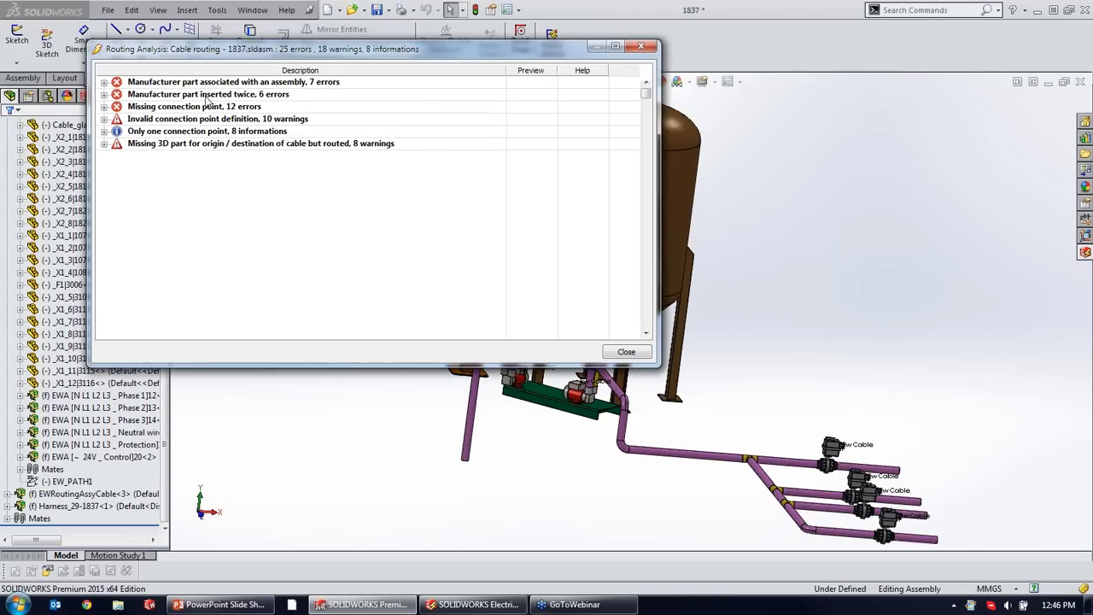
pyautogui.click(103, 144)
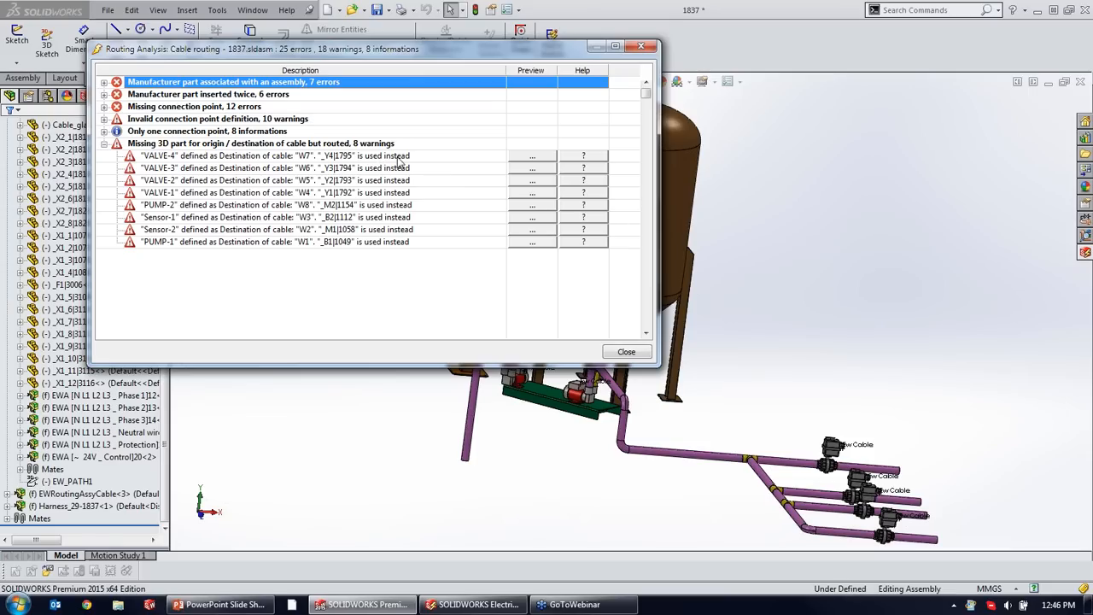
pyautogui.click(104, 107)
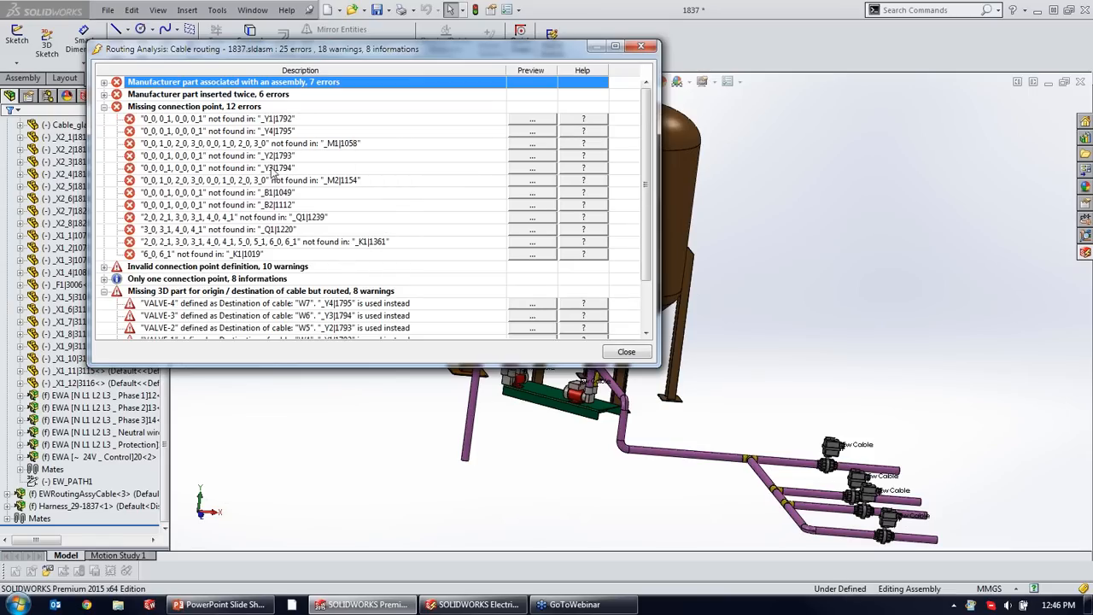
pyautogui.click(259, 120)
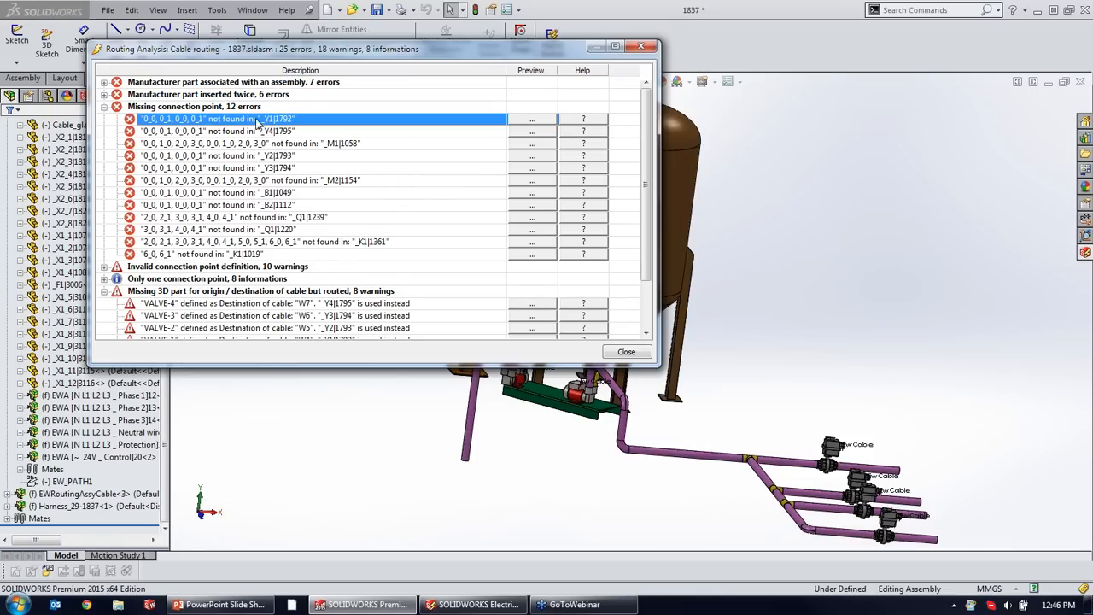
pyautogui.click(104, 95)
pyautogui.click(105, 82)
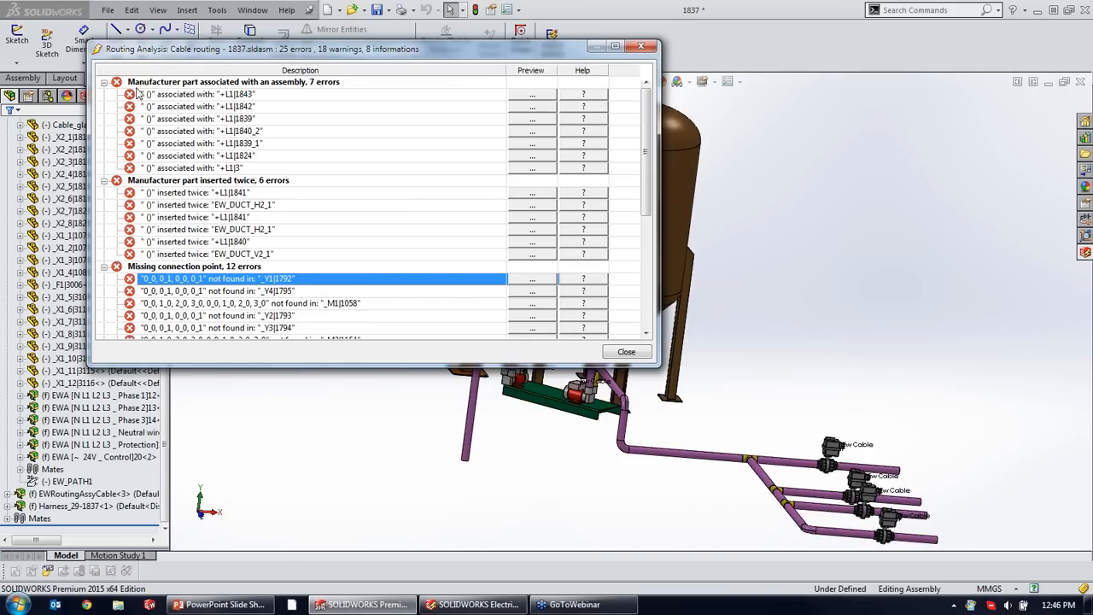
pyautogui.scroll(-5, 200, 275)
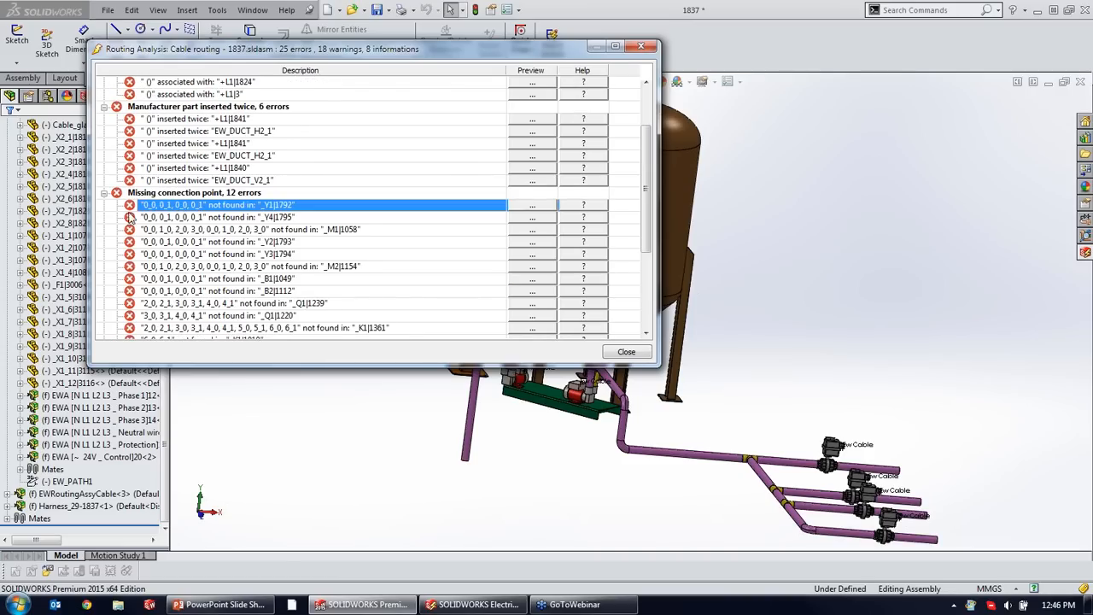
pyautogui.scroll(-1, 120, 224)
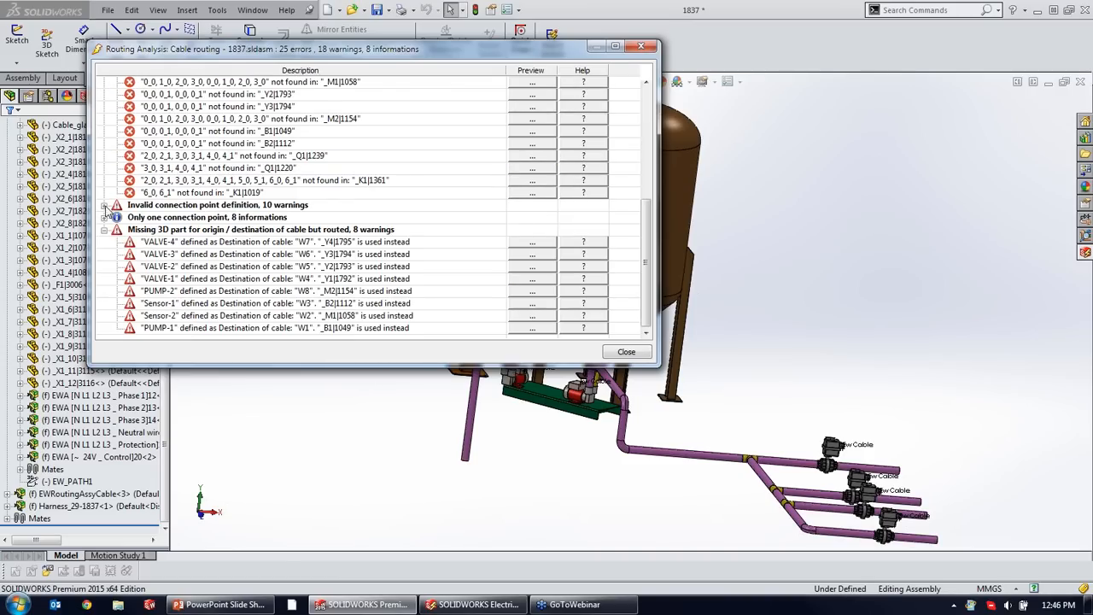
pyautogui.click(104, 206)
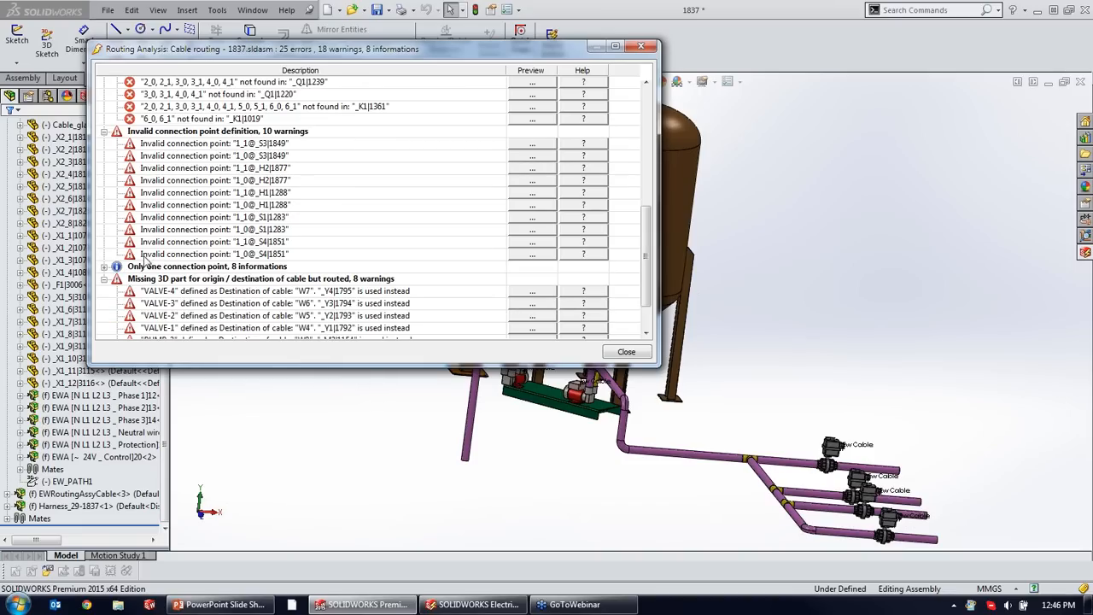
pyautogui.click(104, 267)
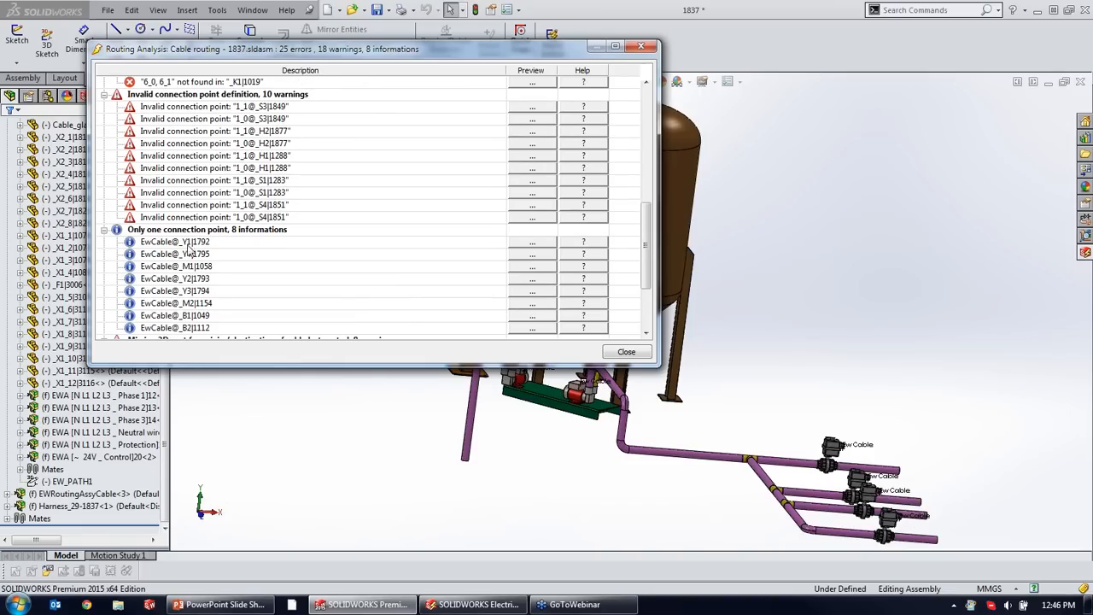
pyautogui.scroll(-1, 425, 318)
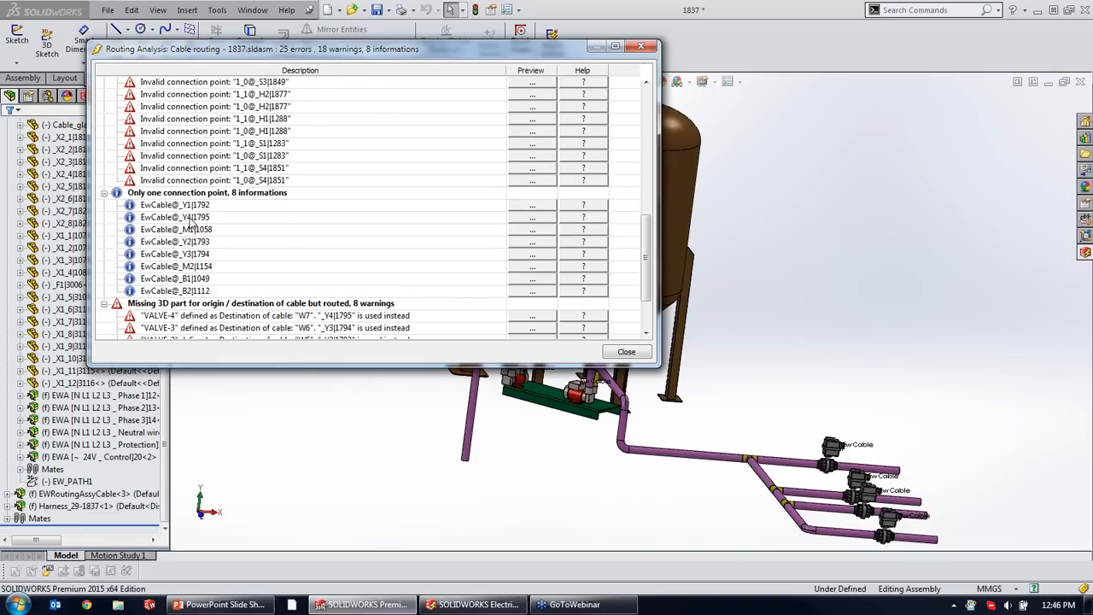
# Close the cable Routing Analysis report of assembly 1837.
pyautogui.click(626, 351)
pyautogui.scroll(2, 632, 327)
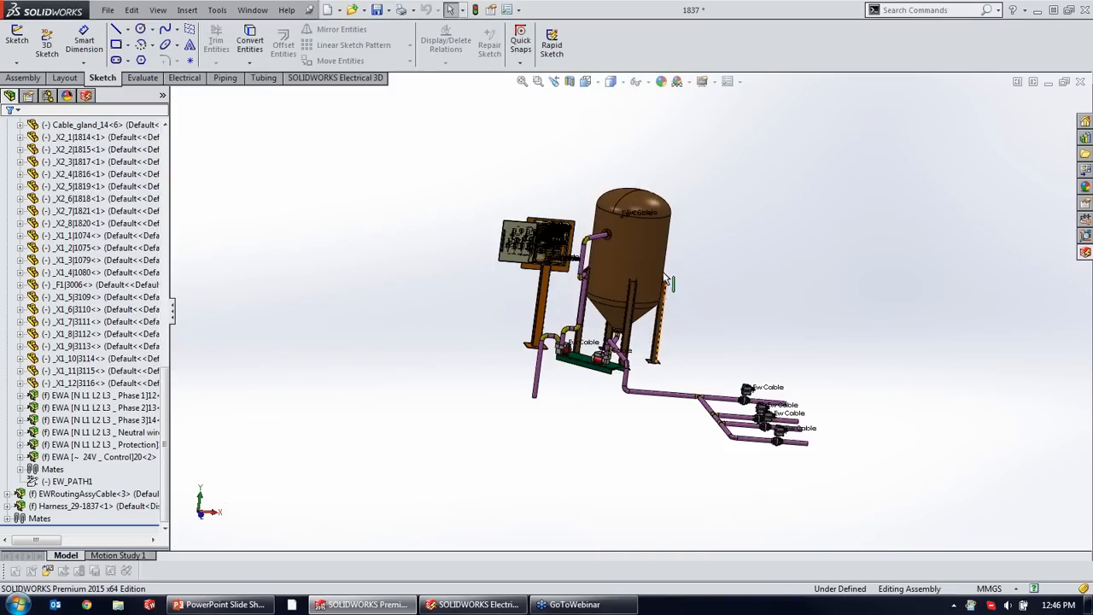
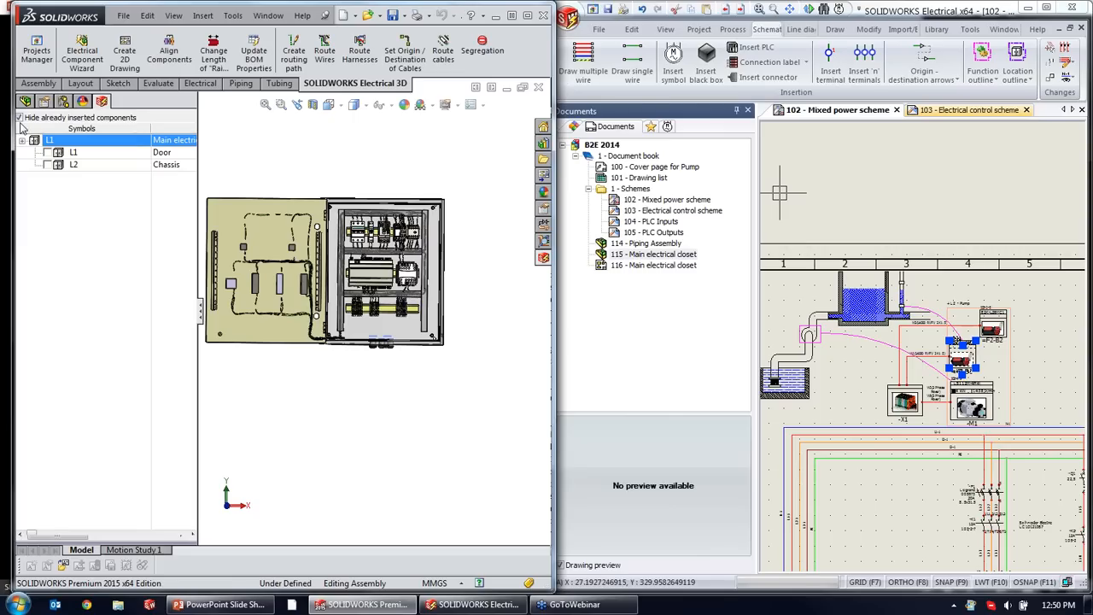
# Show already inserted components in the main electrical closet's tree, expand L1 Door and L2 Chassis, and select F1.
pyautogui.click(18, 117)
pyautogui.click(34, 263)
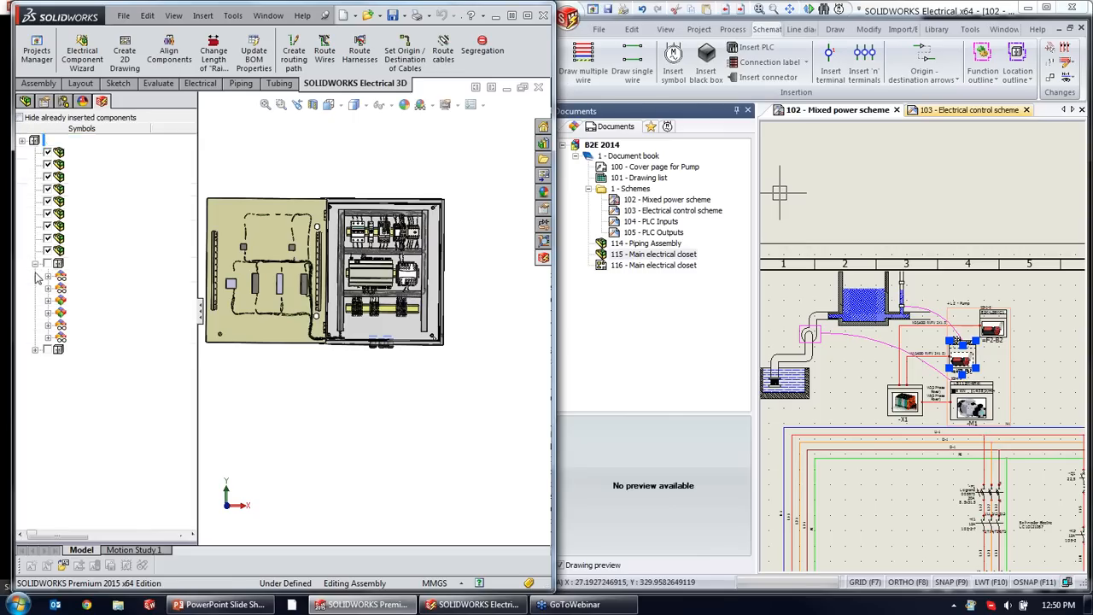
pyautogui.click(34, 350)
pyautogui.click(76, 362)
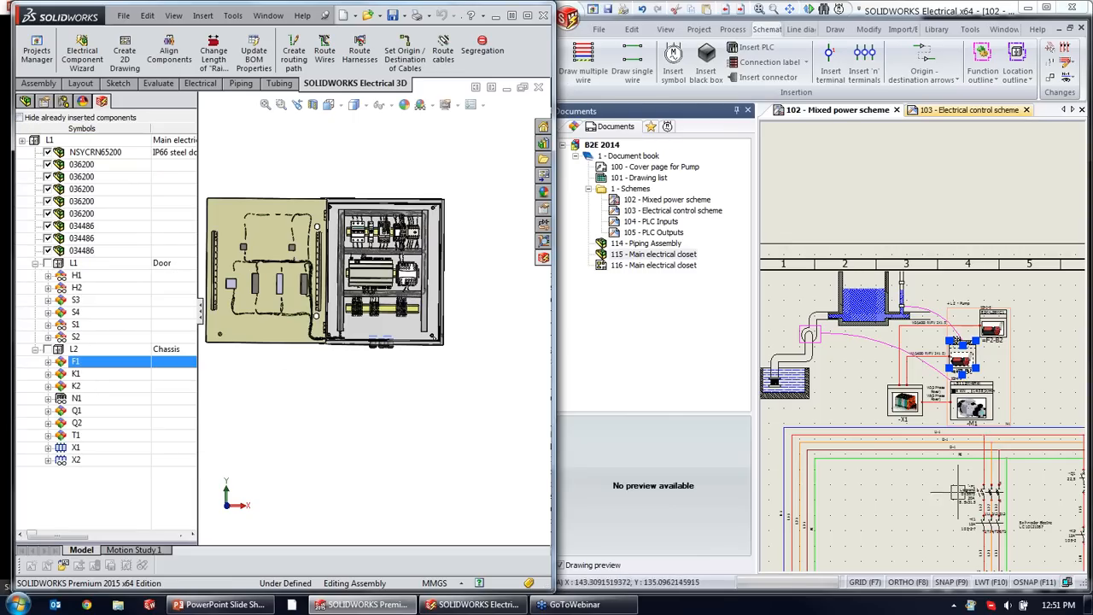
# Switch to SOLIDWORKS Electrical and view fuse F1 and contactor K1 in the 102 - Mixed power scheme.
pyautogui.click(932, 436)
pyautogui.moveTo(932, 436); pyautogui.dragTo(905, 283, button='middle')
pyautogui.scroll(5, 982, 324)
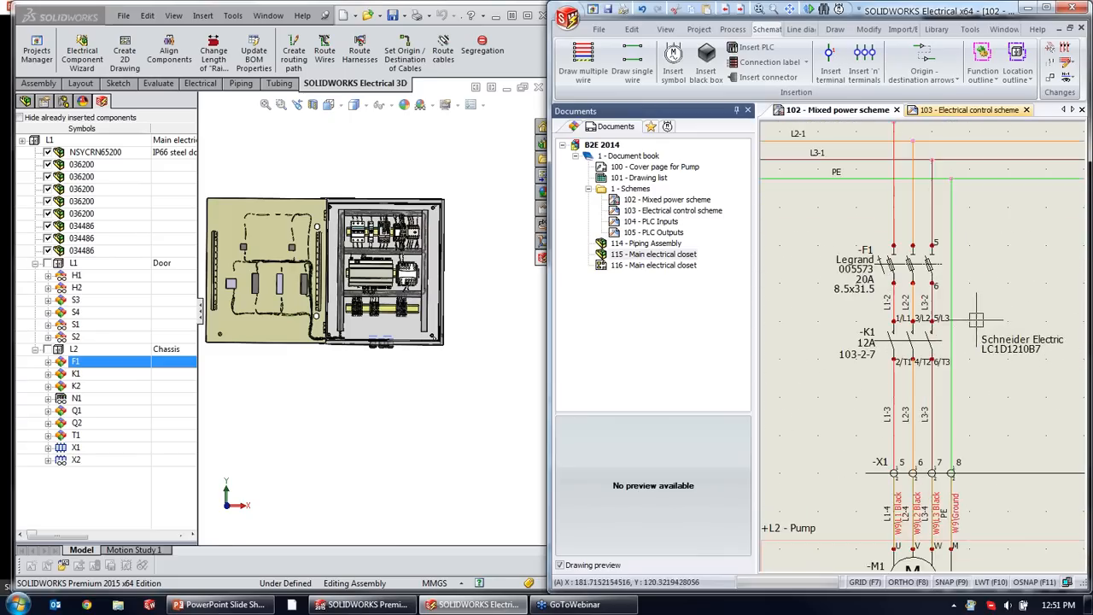
pyautogui.scroll(3, 877, 235)
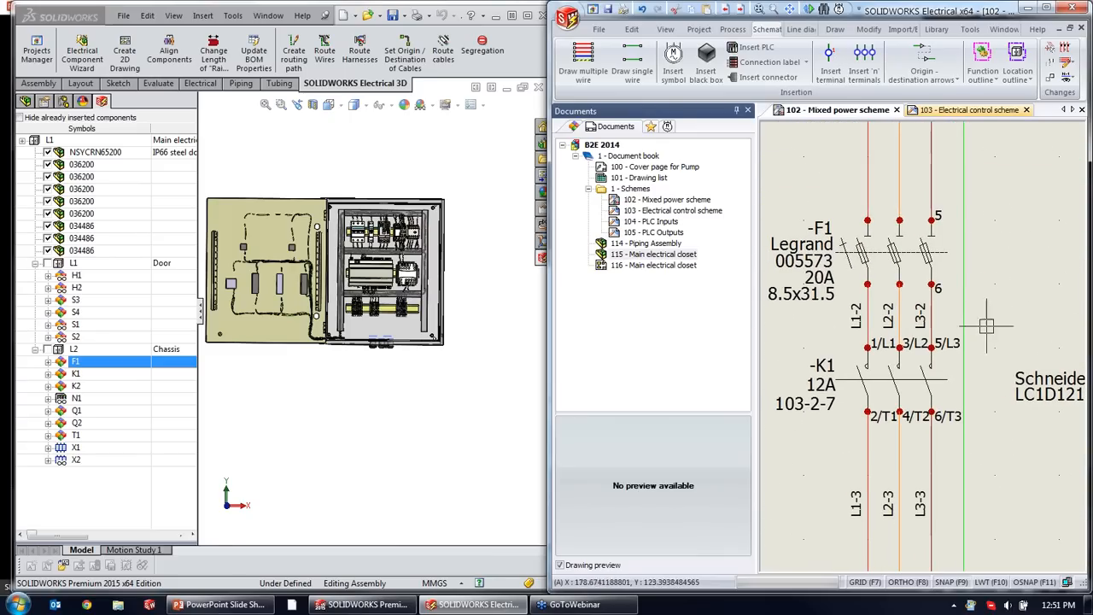
# Examine the symbols and 3D parts associated with K1 under L2 - Chassis in the project's component tree.
pyautogui.click(575, 127)
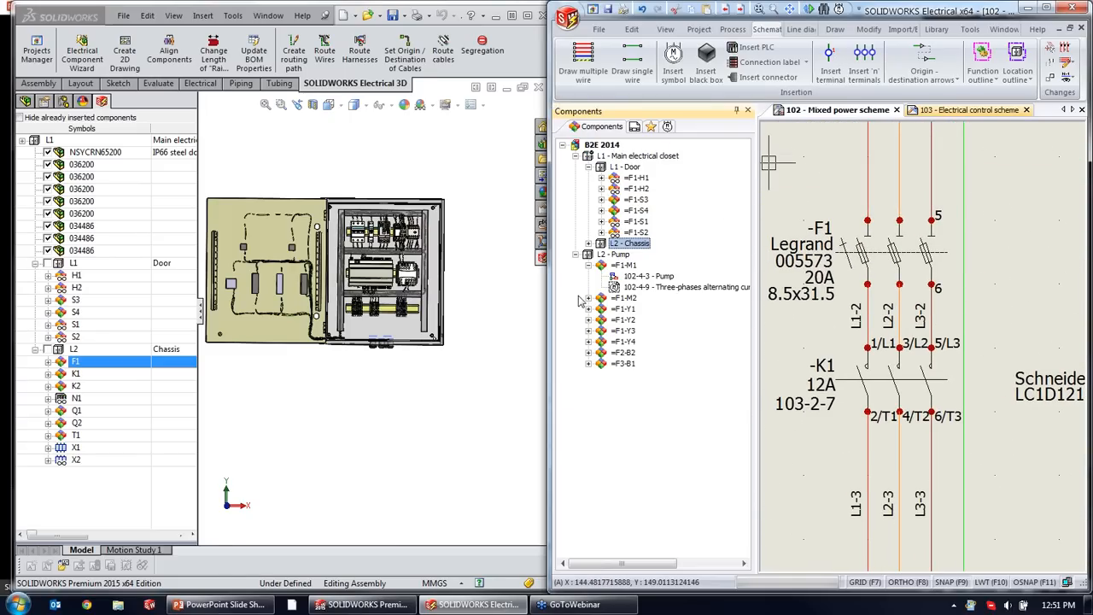
pyautogui.click(575, 254)
pyautogui.click(600, 243)
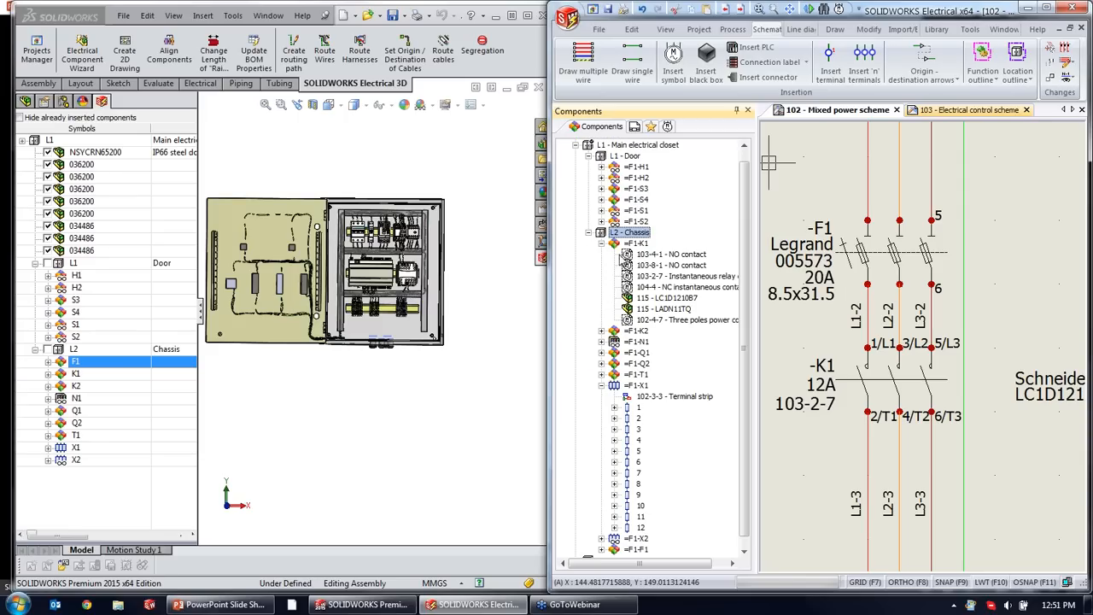
pyautogui.click(636, 244)
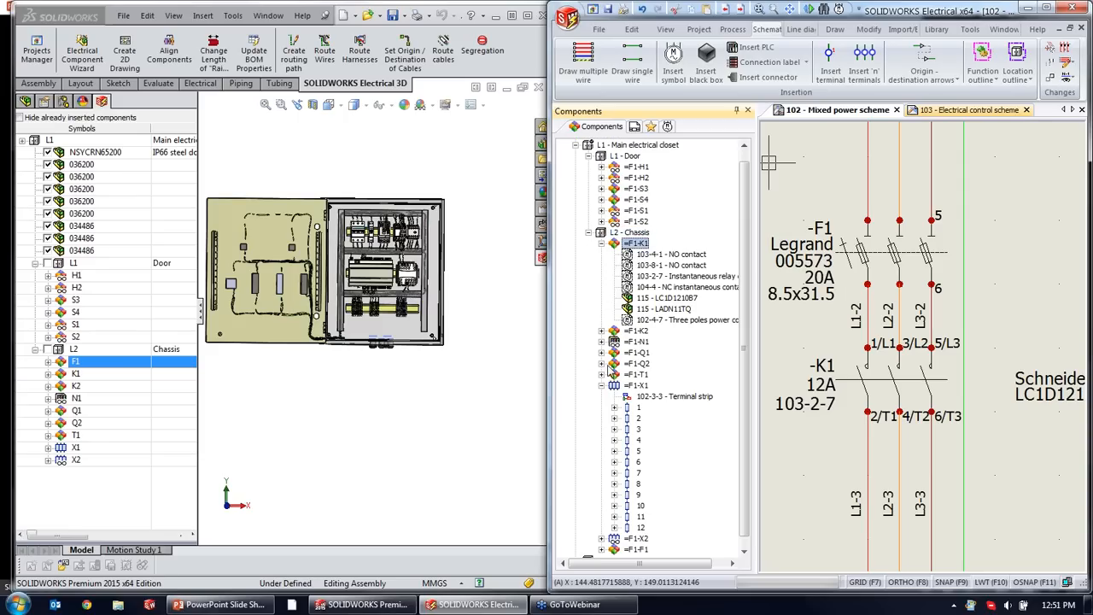
pyautogui.click(601, 243)
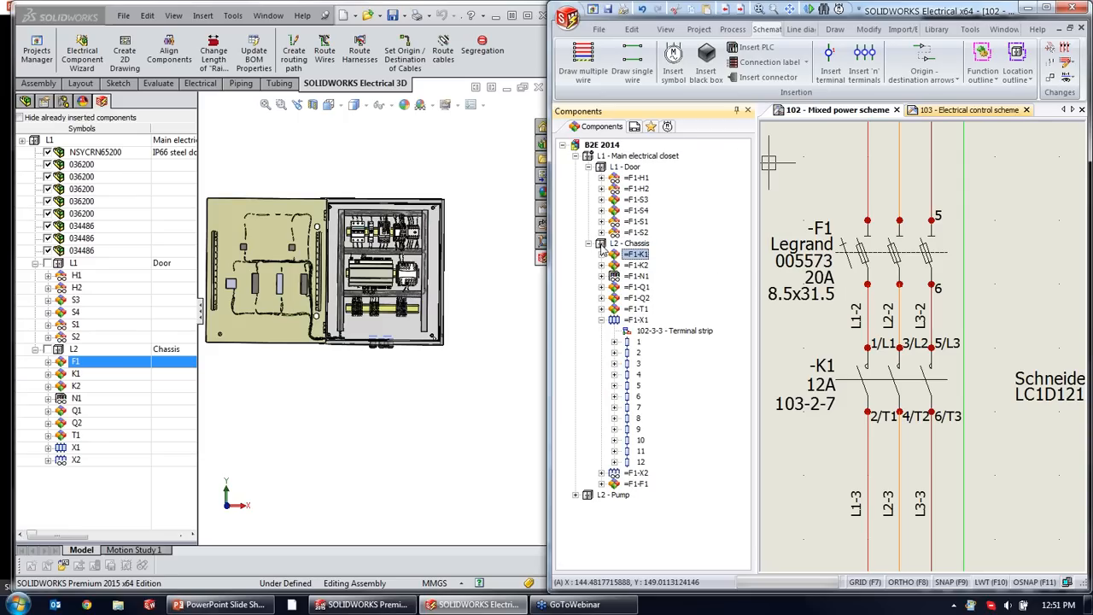
# Examine the 3p fuse disconnector symbol and part 005573 associated with component F1 under L2 - Chassis.
pyautogui.click(601, 320)
pyautogui.click(601, 341)
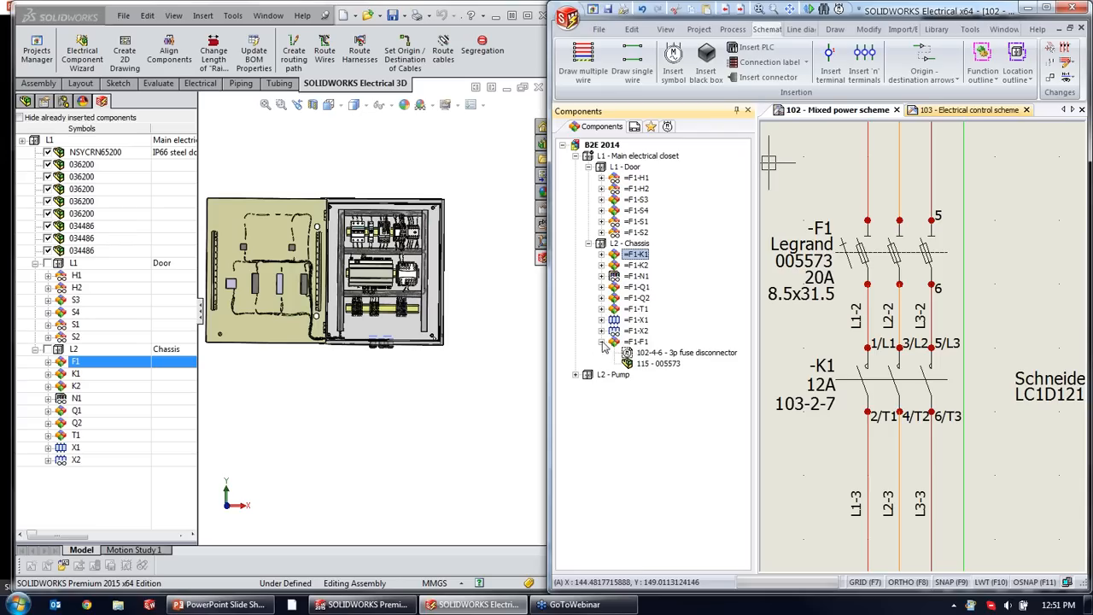
pyautogui.click(637, 342)
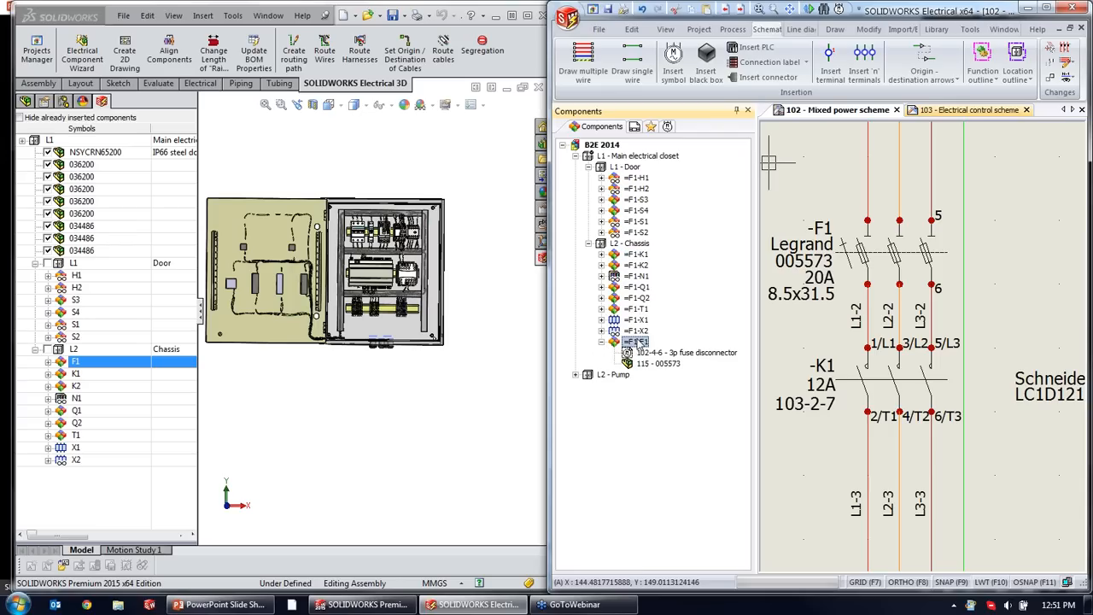
pyautogui.click(690, 352)
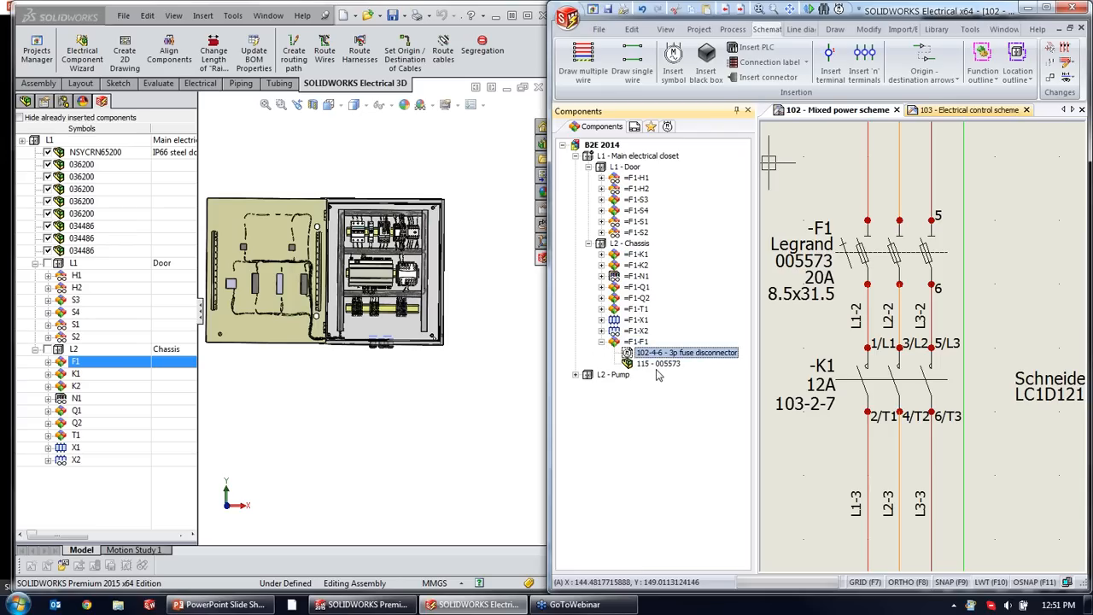
pyautogui.click(678, 365)
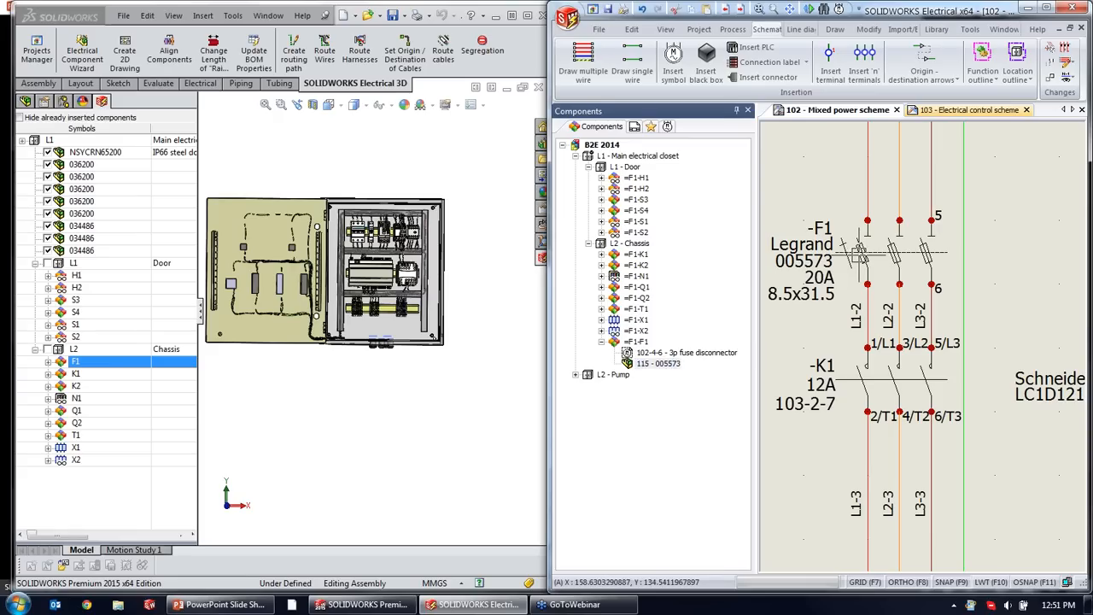
# Delete fuse F1 from the mixed power scheme and check its place on the 3D cabinet's upper rail in SOLIDWORKS.
pyautogui.click(860, 255)
pyautogui.press('Delete')
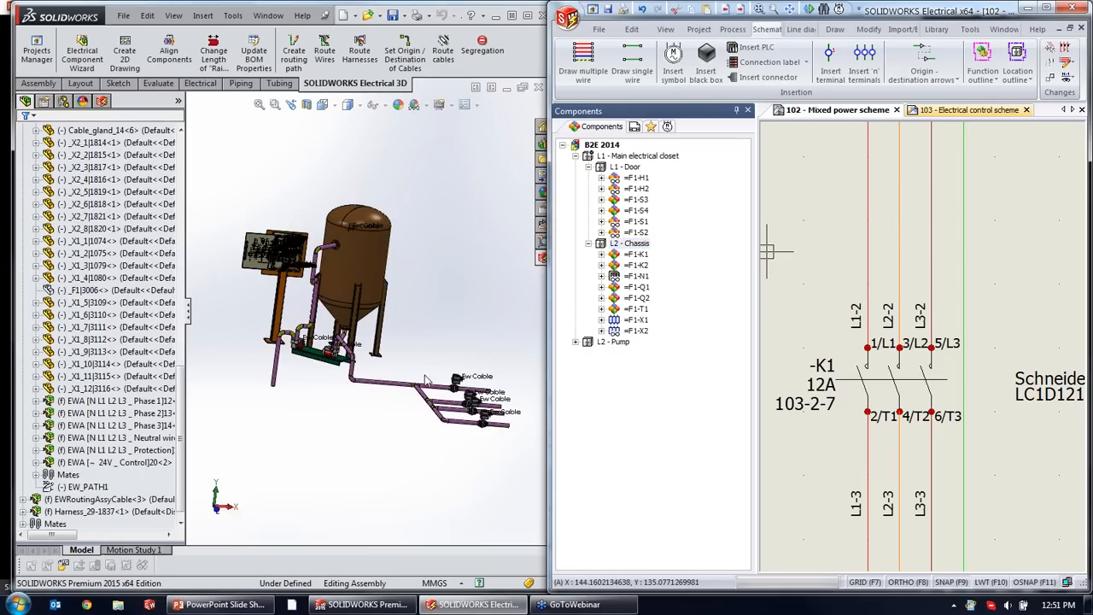
pyautogui.click(445, 276)
pyautogui.click(506, 89)
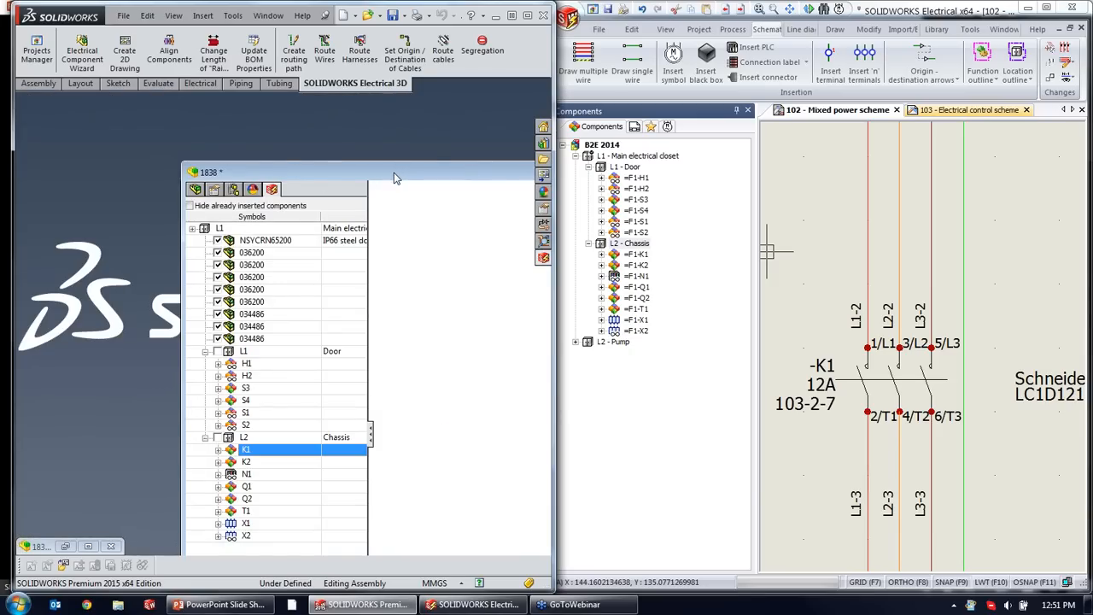
pyautogui.doubleClick(396, 177)
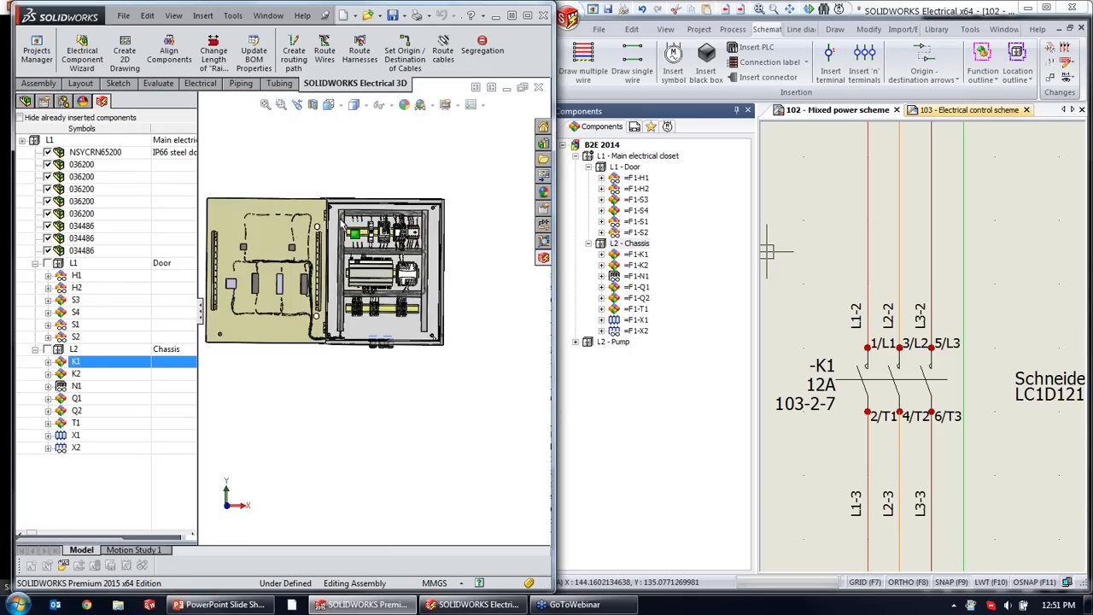
pyautogui.scroll(-6, 340, 221)
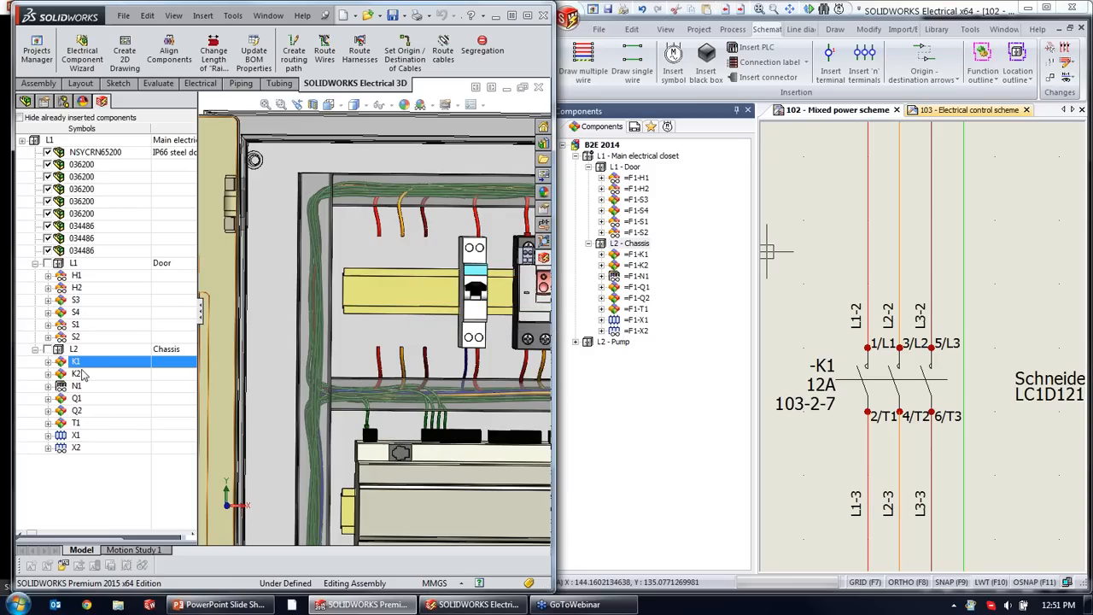
# Undo the deletion of F1 in the schematic and show its part 005573 in the 3D cabinet.
pyautogui.click(828, 239)
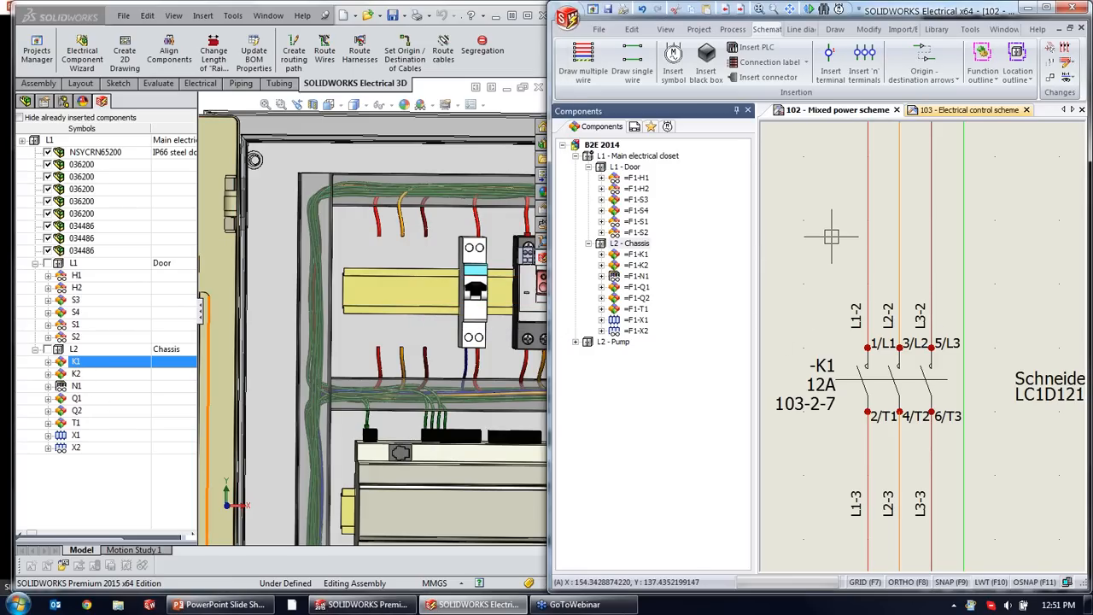
pyautogui.click(901, 248)
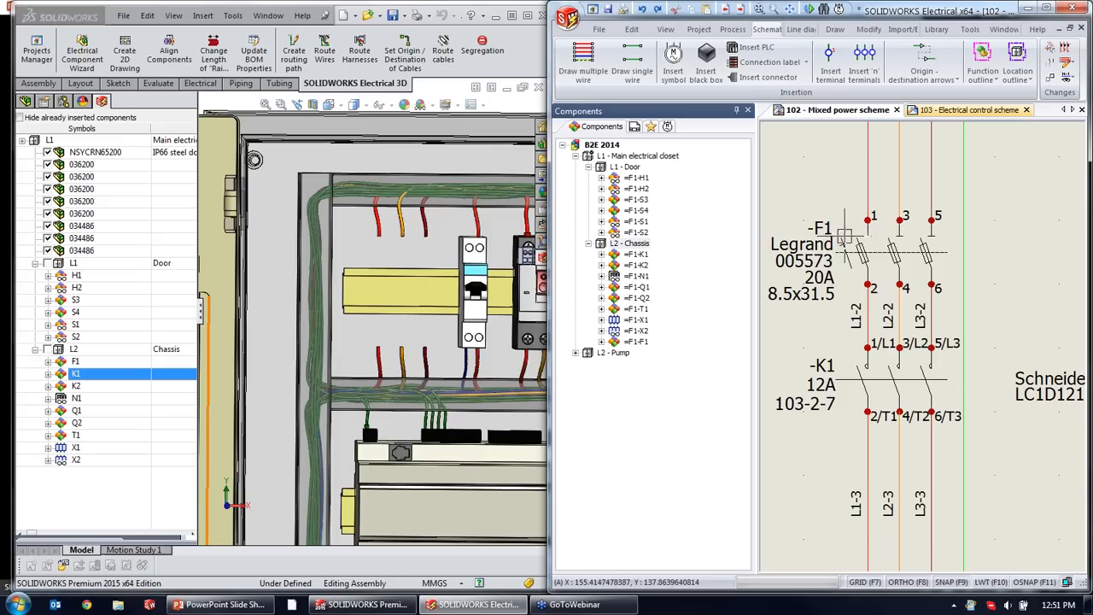
pyautogui.click(73, 364)
pyautogui.click(49, 362)
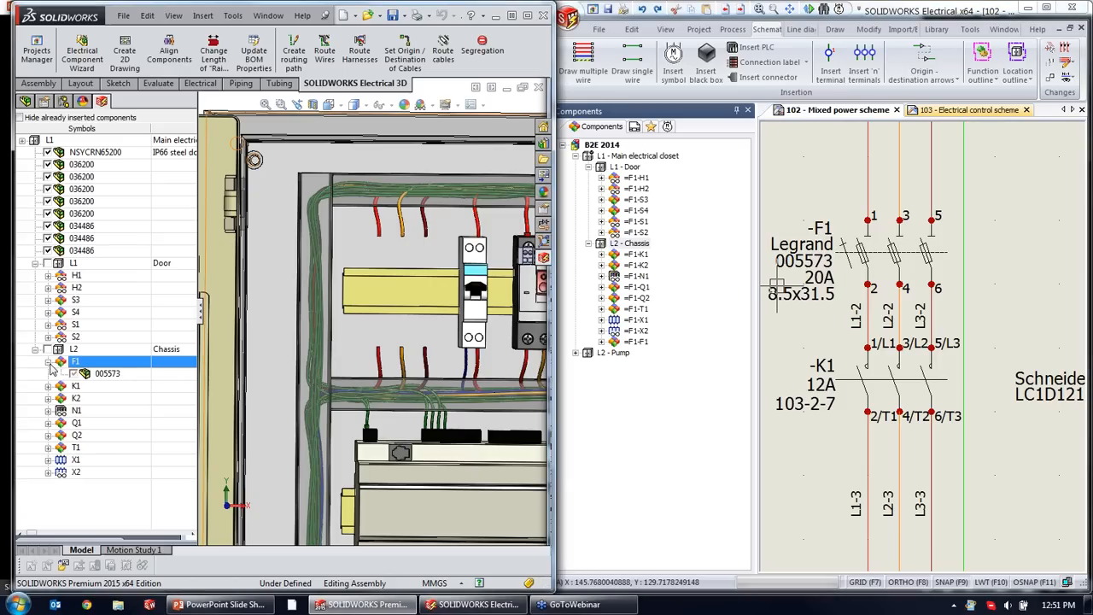
pyautogui.rightClick(109, 375)
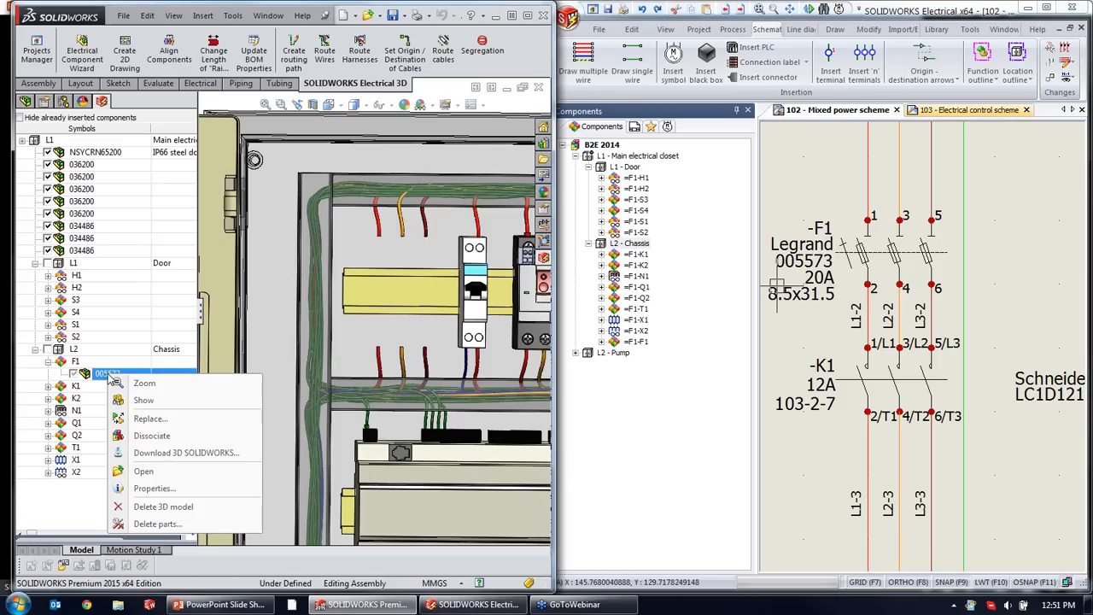
pyautogui.click(143, 400)
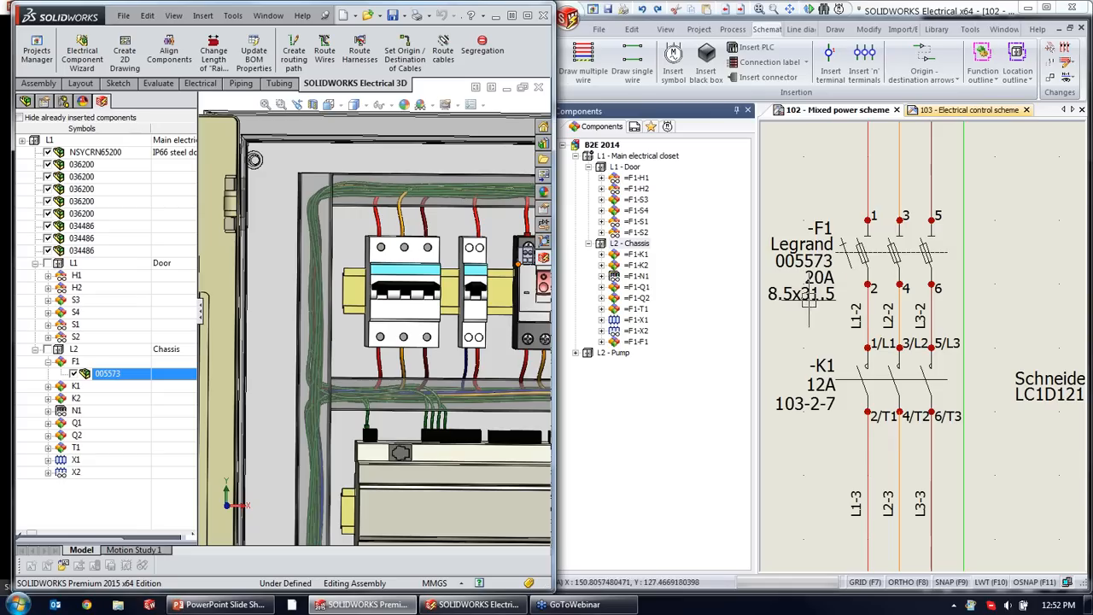
# Insert a three poles power contact beside F1 in the mixed power scheme with root NEW, and select NEW1 in the 3D cabinet's tree.
pyautogui.click(995, 265)
pyautogui.click(668, 127)
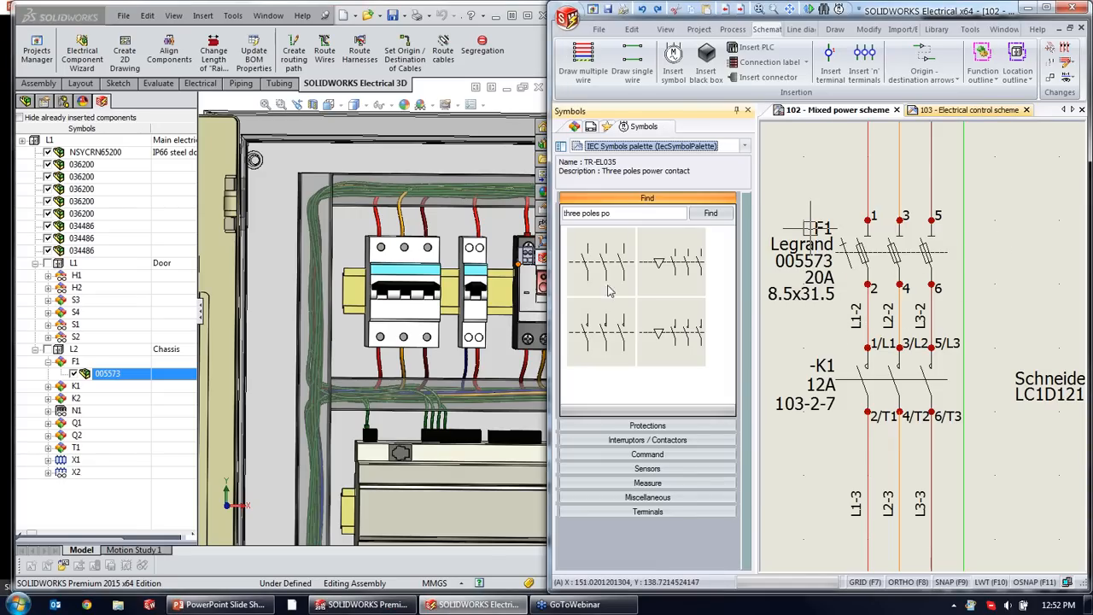
pyautogui.moveTo(608, 341); pyautogui.dragTo(1011, 240)
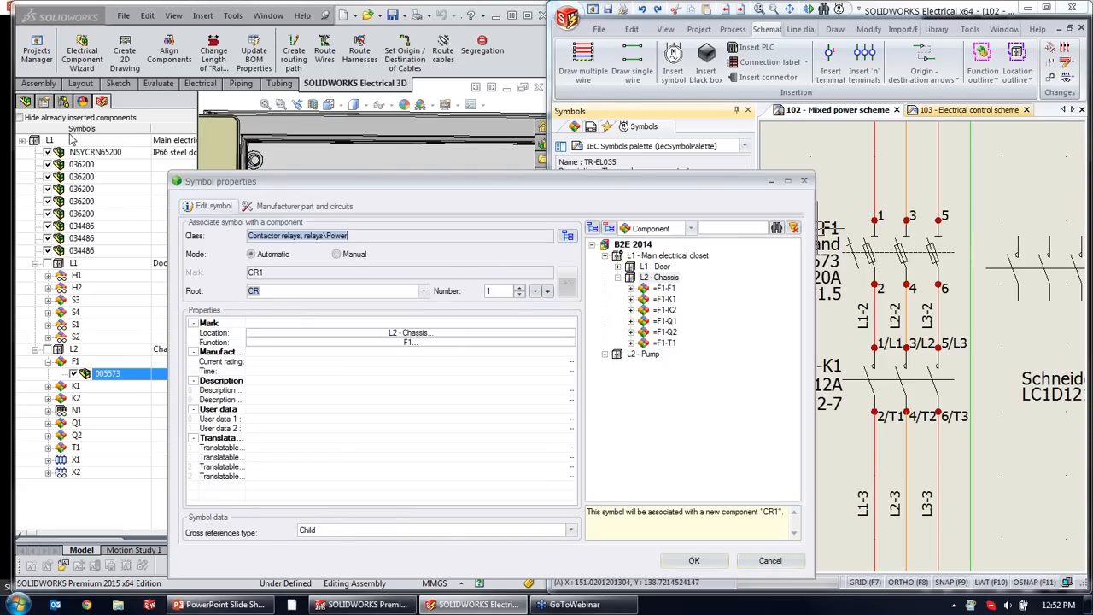
pyautogui.click(279, 290)
pyautogui.write('NEW')
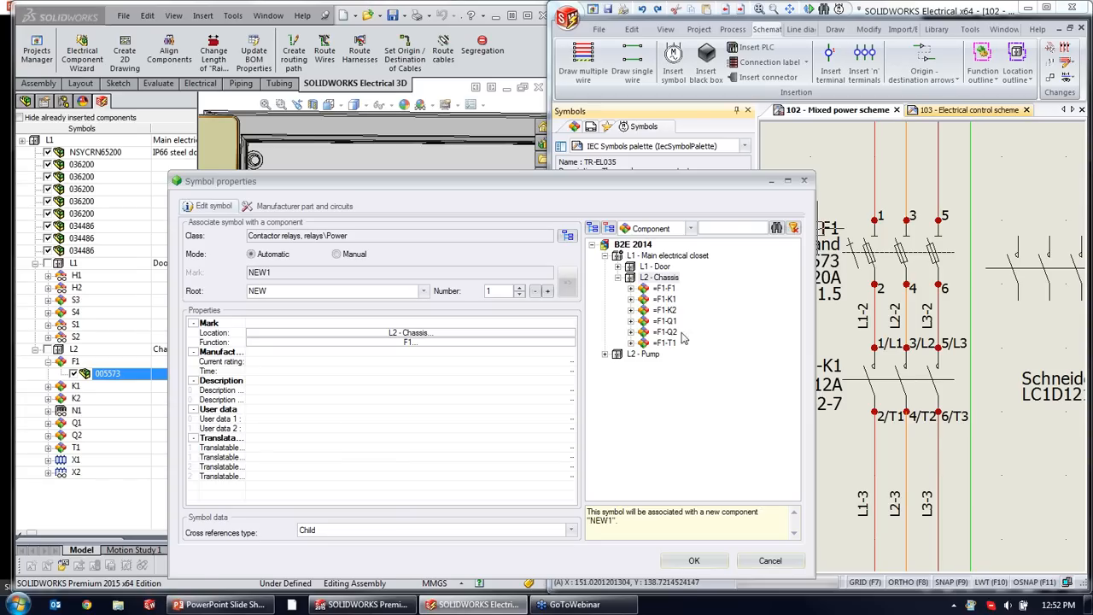
pyautogui.click(694, 560)
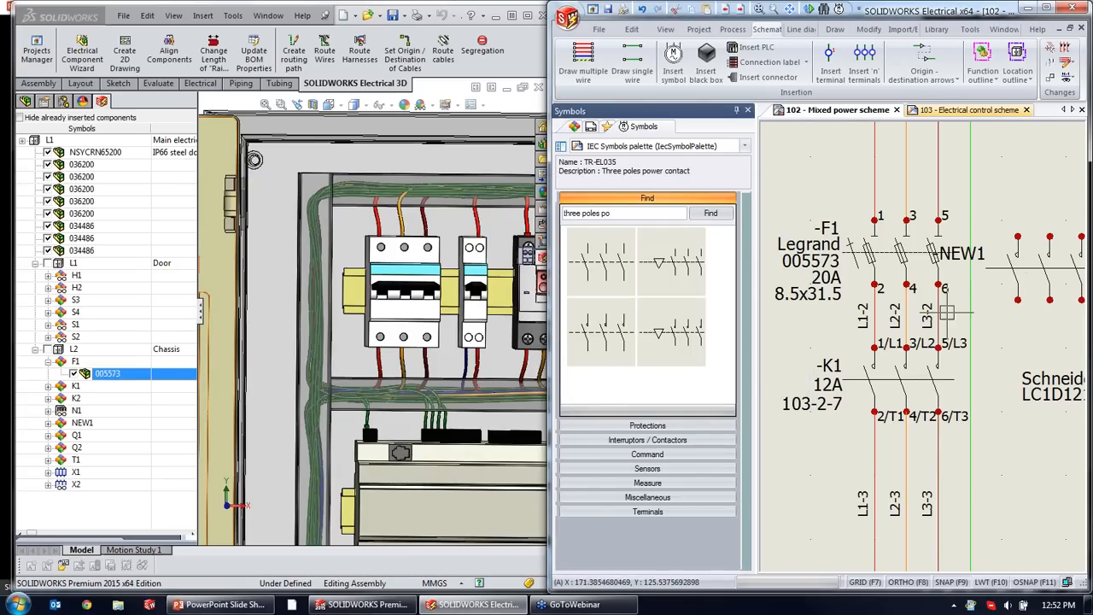
pyautogui.click(92, 425)
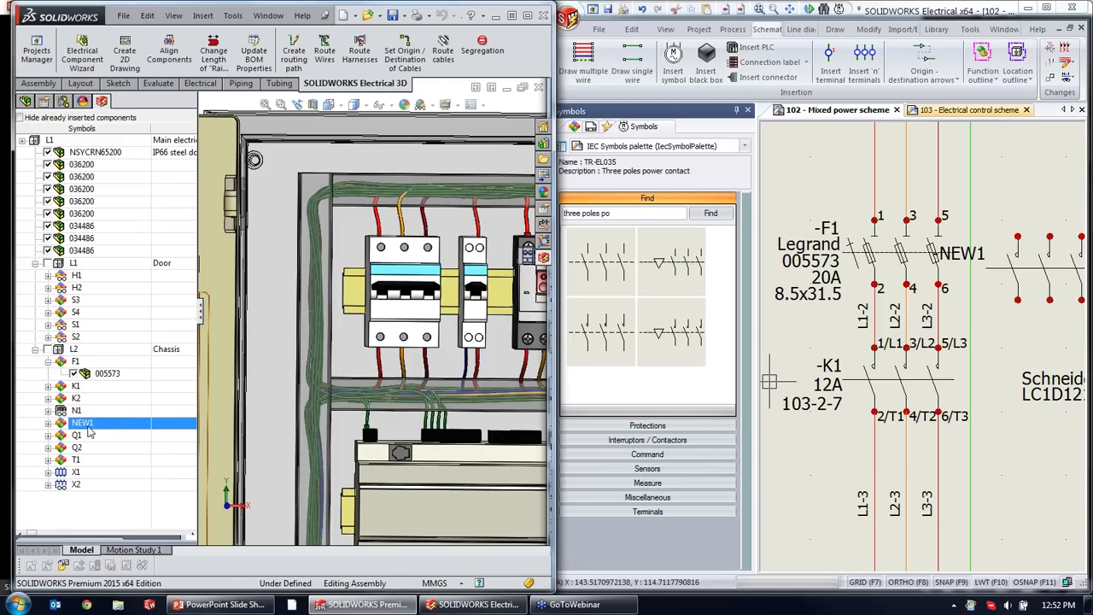
pyautogui.click(229, 604)
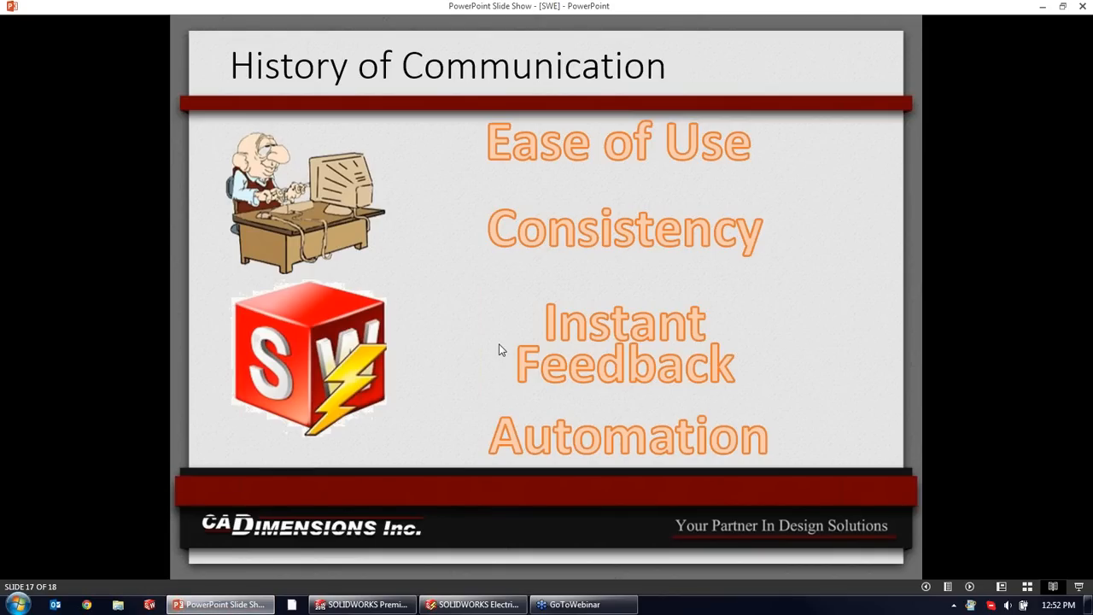
pyautogui.click(494, 605)
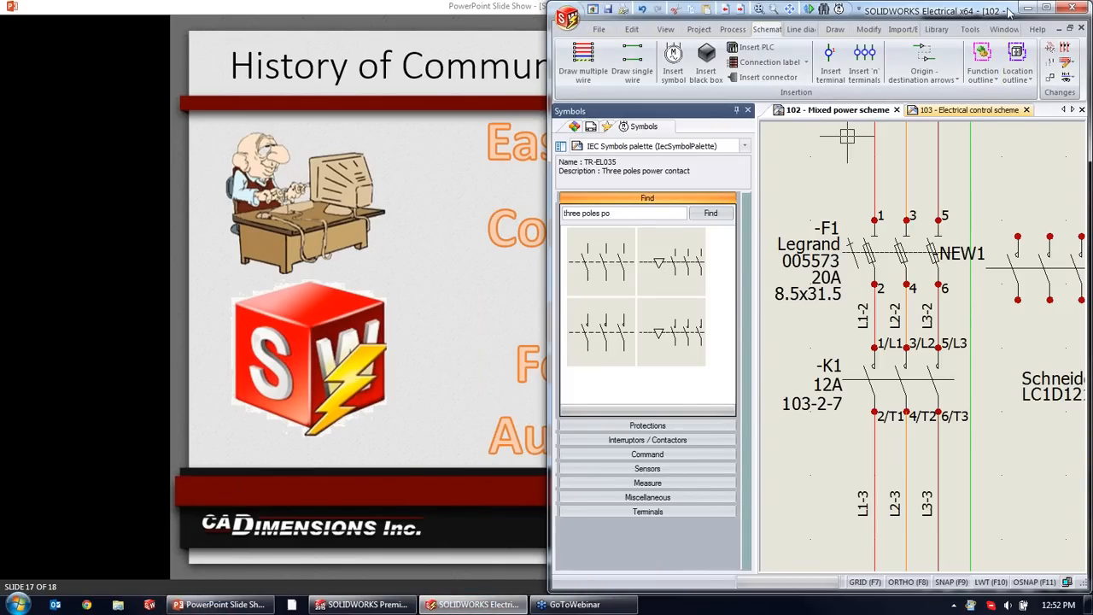
# Open the B2E 2014 report manager in SOLIDWORKS Electrical and review the list of cables and the bill of materials.
pyautogui.click(1051, 9)
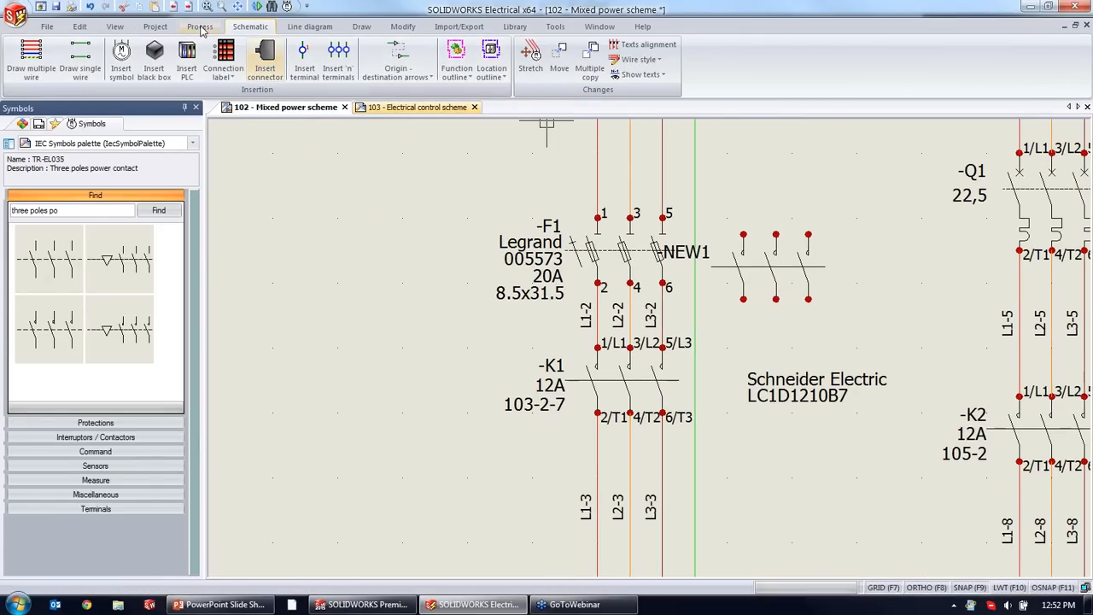
pyautogui.click(155, 27)
pyautogui.click(567, 66)
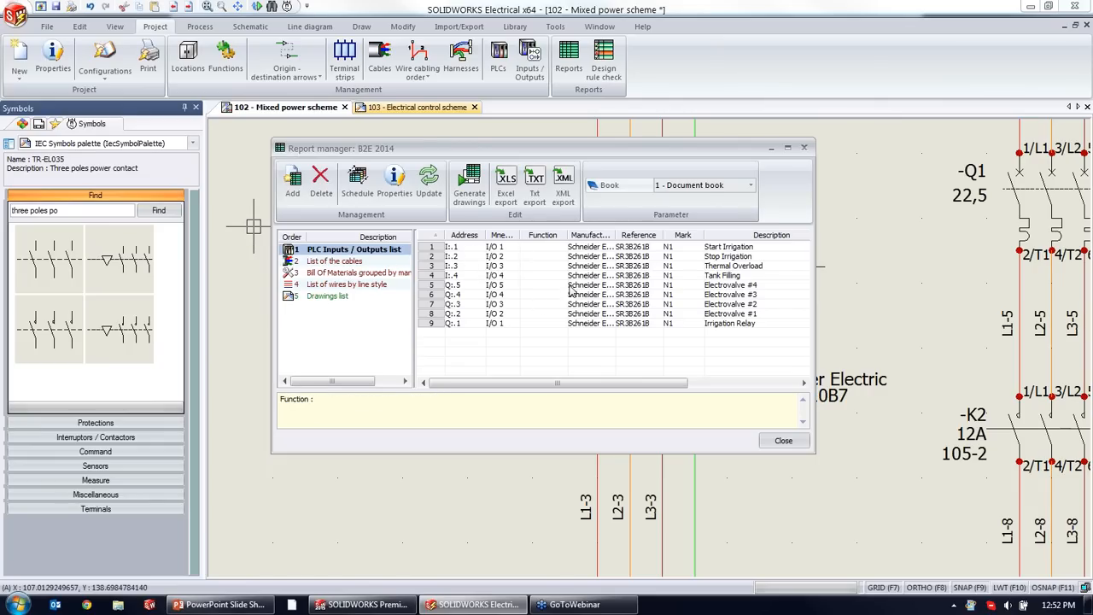
pyautogui.click(339, 260)
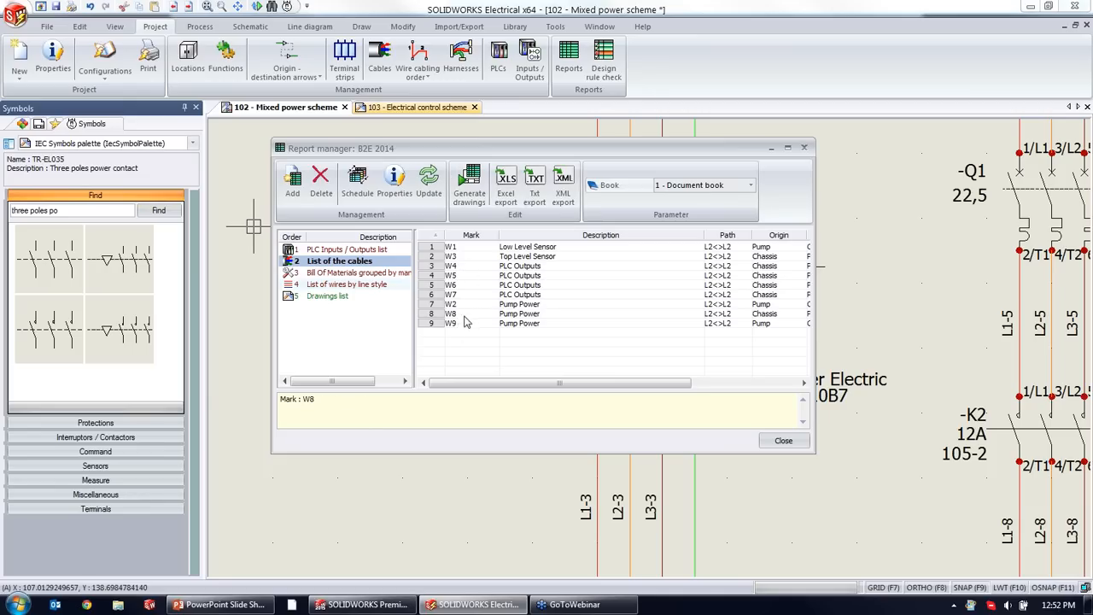
pyautogui.moveTo(603, 387); pyautogui.dragTo(712, 385)
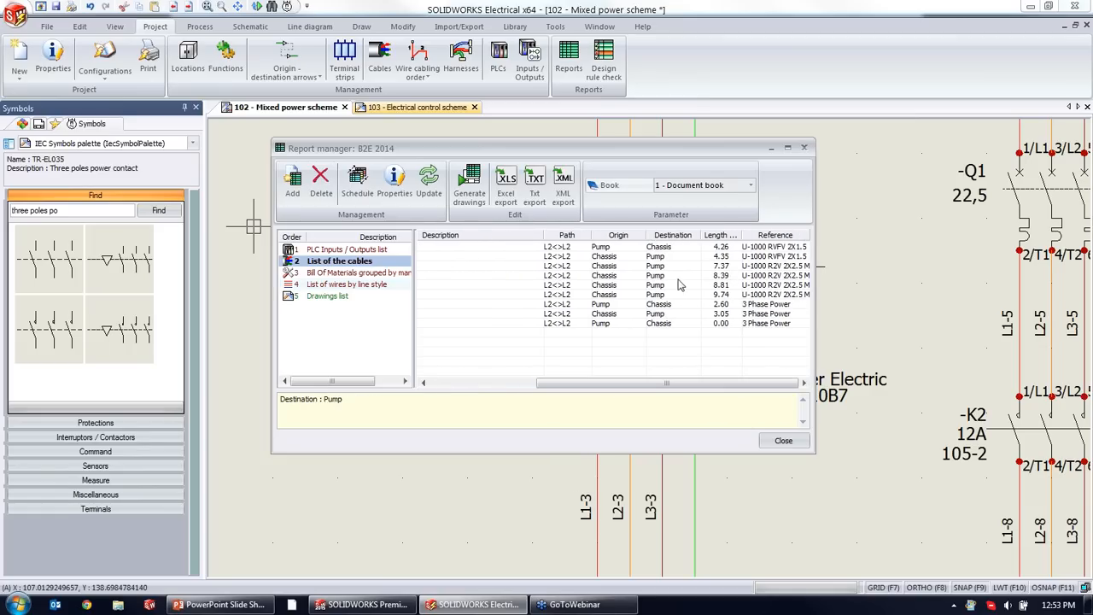
pyautogui.click(337, 274)
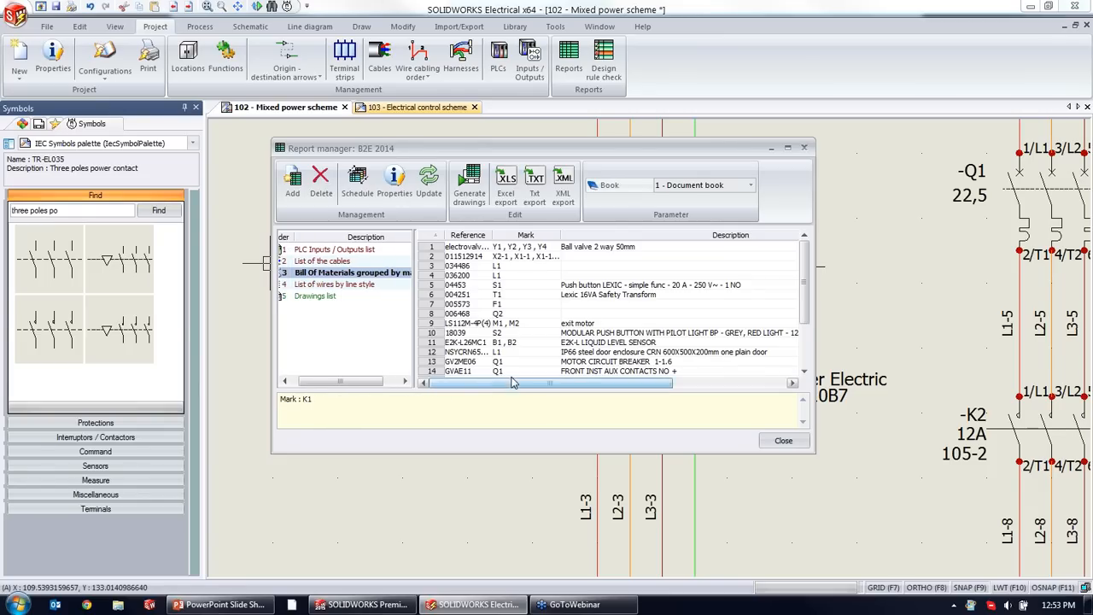
# Generate the report drawings for only the Bill Of Materials grouped by manufacturer, leaving out the drawings list, and close the report manager.
pyautogui.click(458, 197)
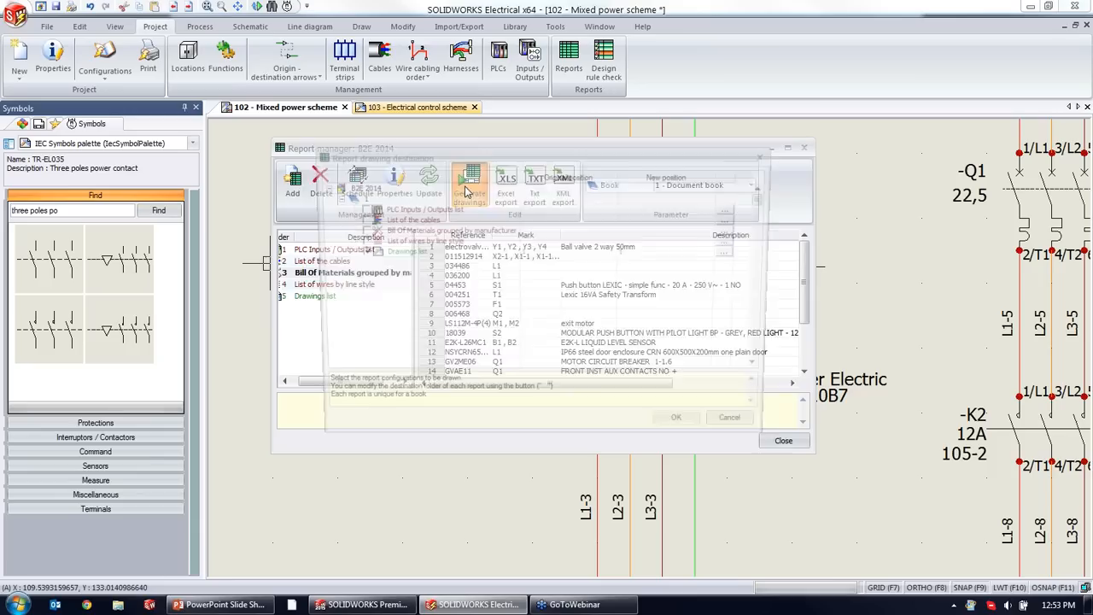
pyautogui.click(357, 252)
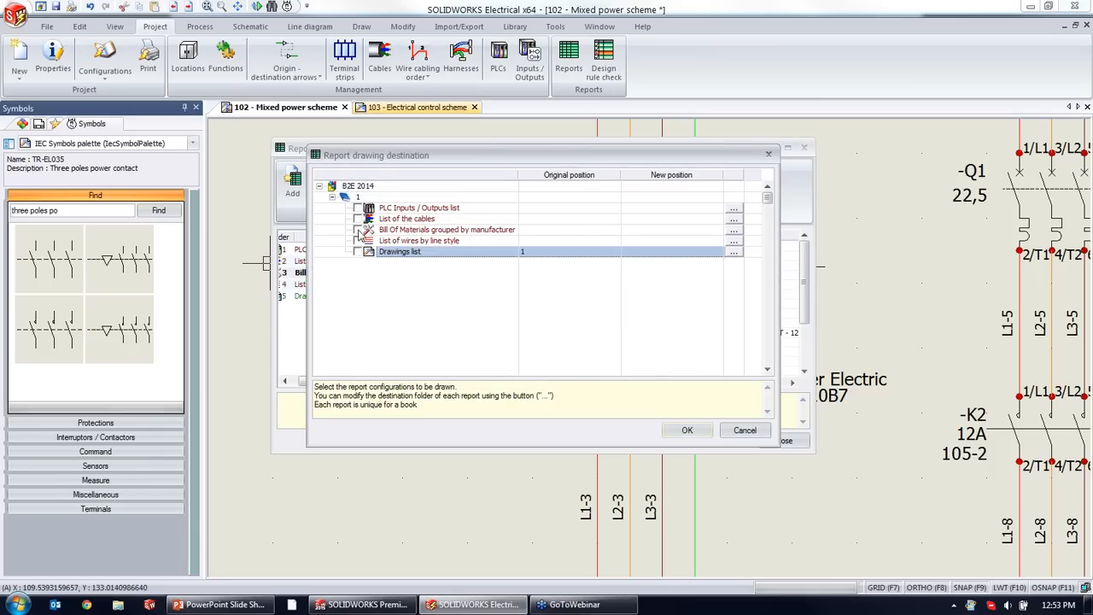
pyautogui.click(358, 230)
pyautogui.click(679, 430)
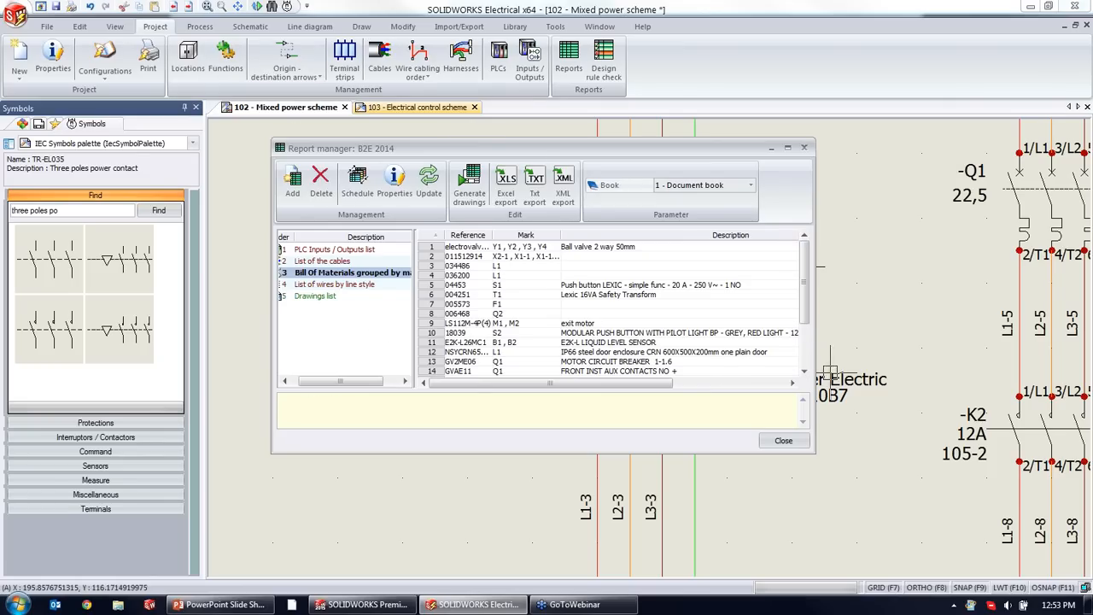
pyautogui.click(783, 440)
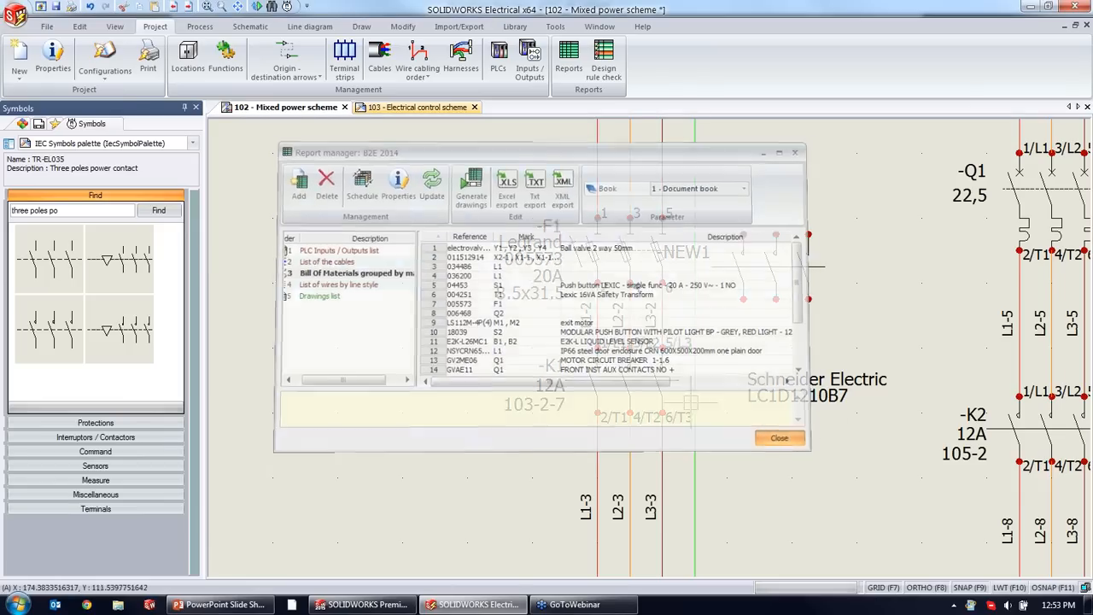
# Open drawing 117 - Bill of materials from the project's documents and examine its quantities, references, marks and descriptions for each manufacturer.
pyautogui.click(39, 124)
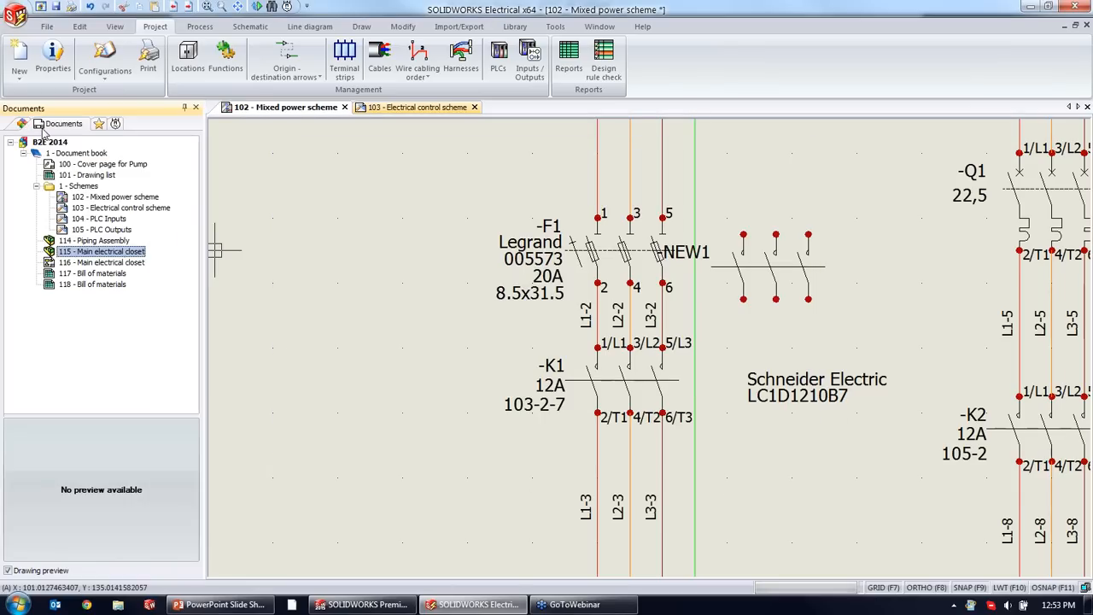
pyautogui.doubleClick(101, 274)
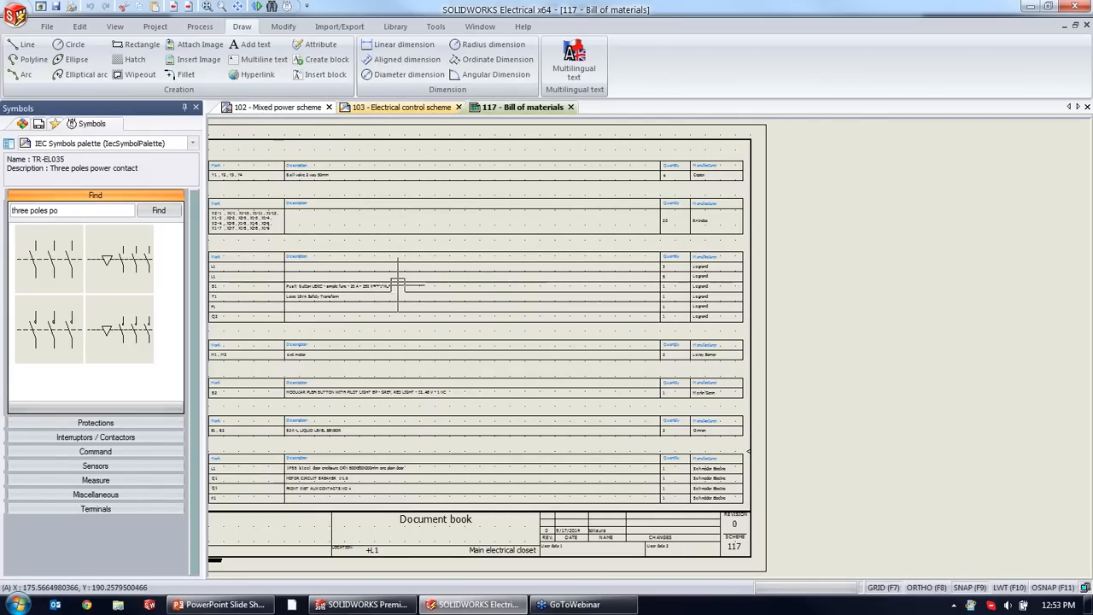
pyautogui.moveTo(398, 285); pyautogui.dragTo(520, 248, button='middle')
pyautogui.scroll(5, 828, 198)
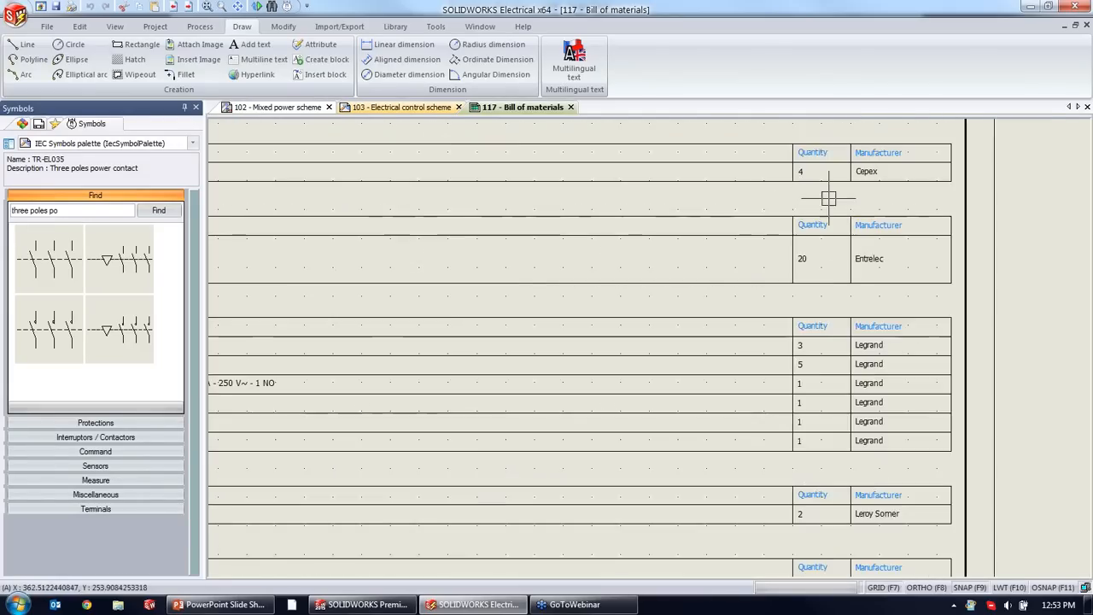
pyautogui.scroll(2, 826, 195)
pyautogui.scroll(-5, 726, 265)
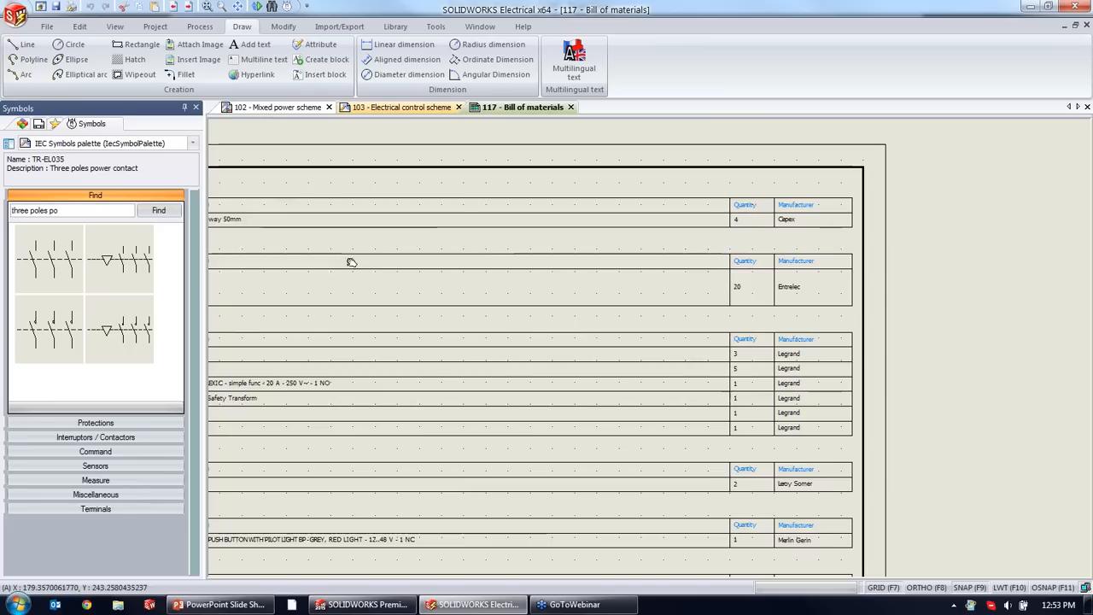
pyautogui.moveTo(583, 239); pyautogui.dragTo(617, 232, button='middle')
pyautogui.moveTo(235, 452); pyautogui.dragTo(643, 304, button='middle')
pyautogui.scroll(3, 603, 473)
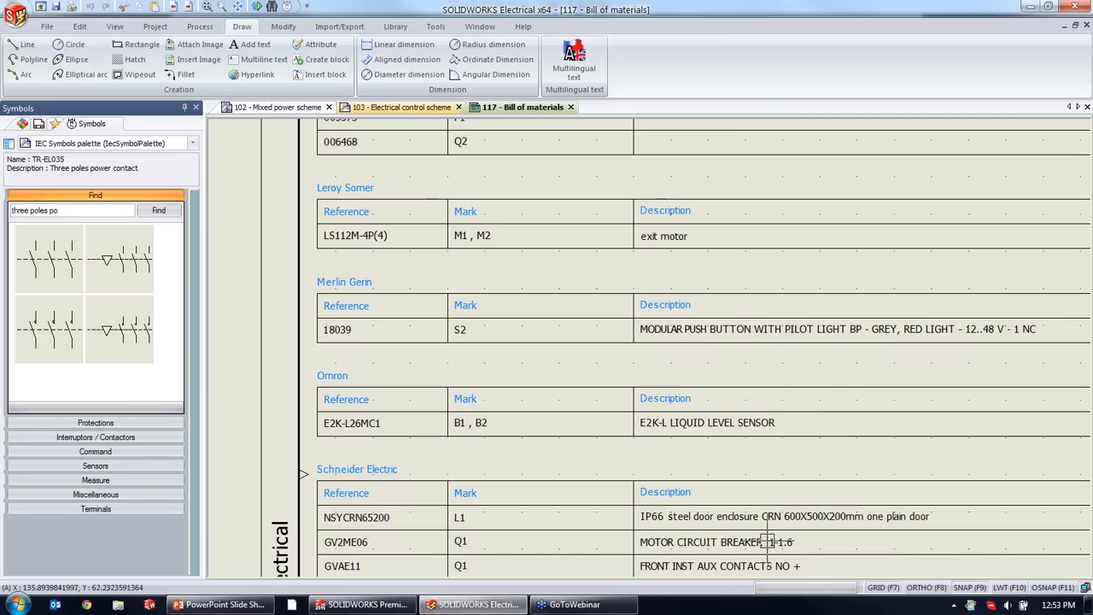
pyautogui.moveTo(615, 251)
pyautogui.mouseDown(button='middle')
pyautogui.moveTo(596, 348)
pyautogui.moveTo(639, 459)
pyautogui.moveTo(679, 477)
pyautogui.mouseUp(button='middle')
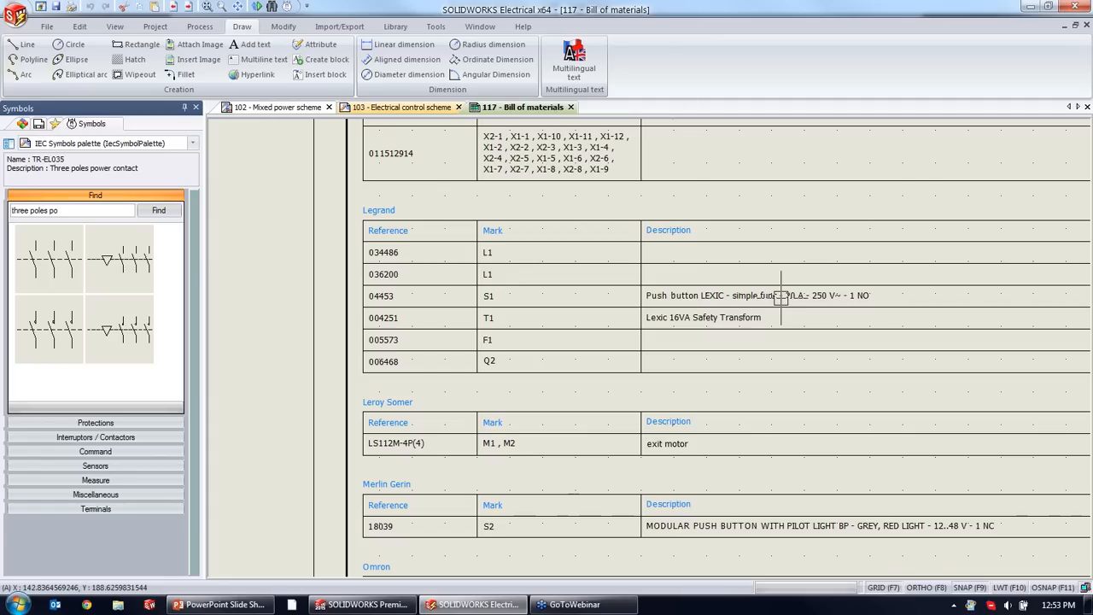
pyautogui.moveTo(573, 220)
pyautogui.mouseDown(button='middle')
pyautogui.moveTo(519, 391)
pyautogui.moveTo(498, 417)
pyautogui.mouseUp(button='middle')
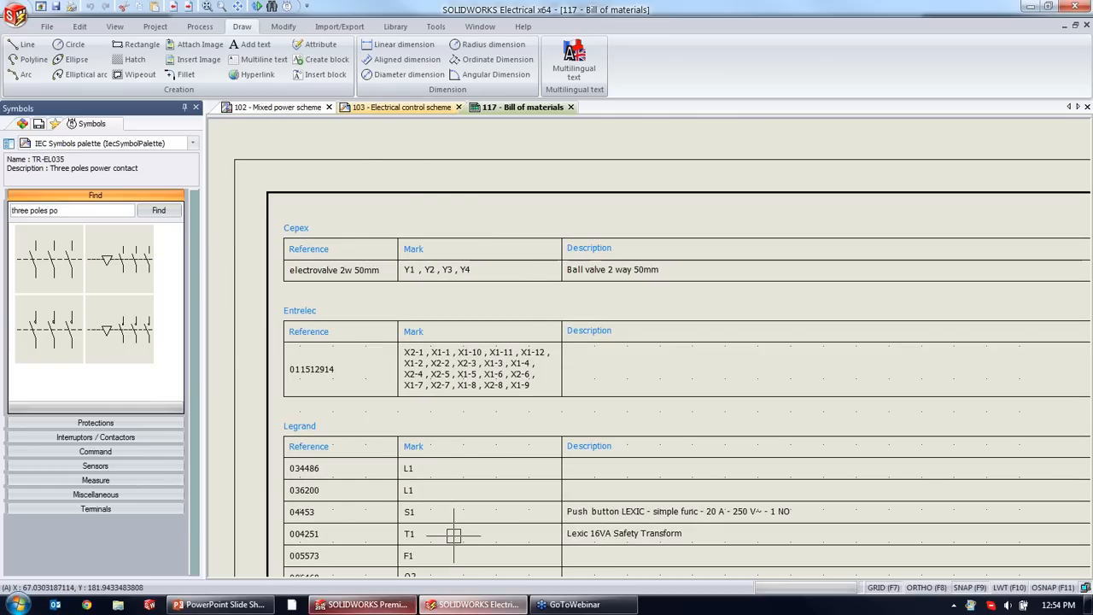
# Switch to the PowerPoint slide show, advance to the Thanks For Watching slide and reveal its points up to the roll-outs link.
pyautogui.click(211, 608)
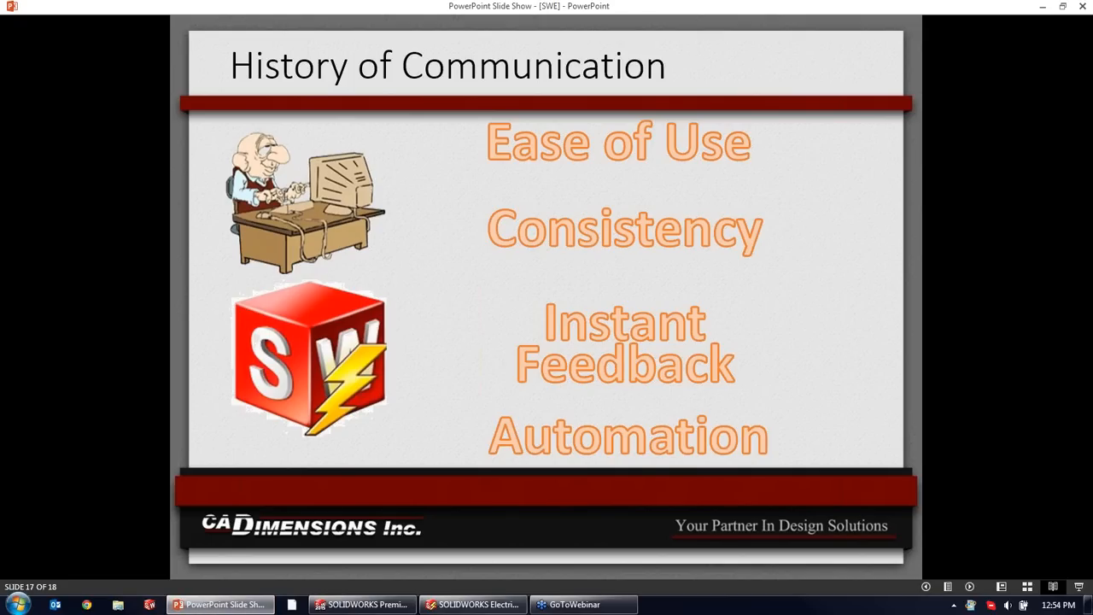
pyautogui.press('Right')
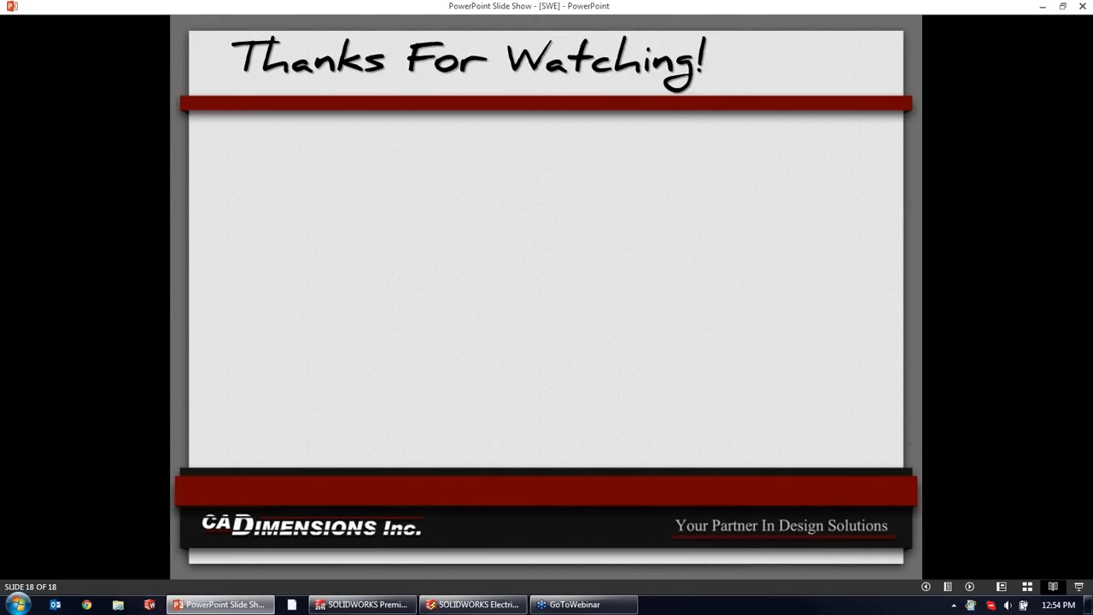
pyautogui.press('Right')
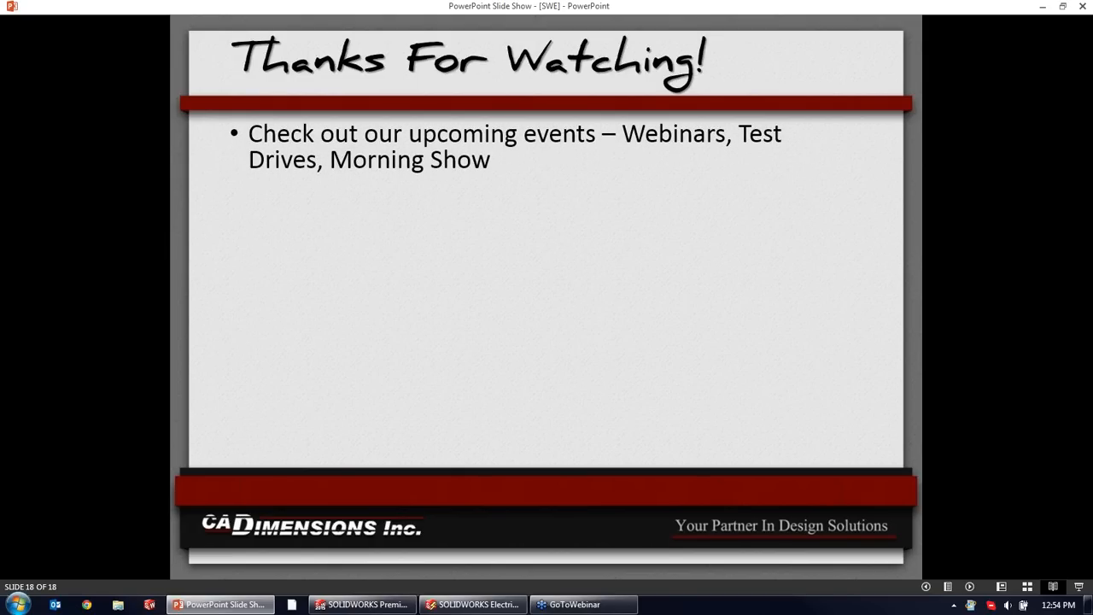
pyautogui.press('Right')
pyautogui.press('Right')
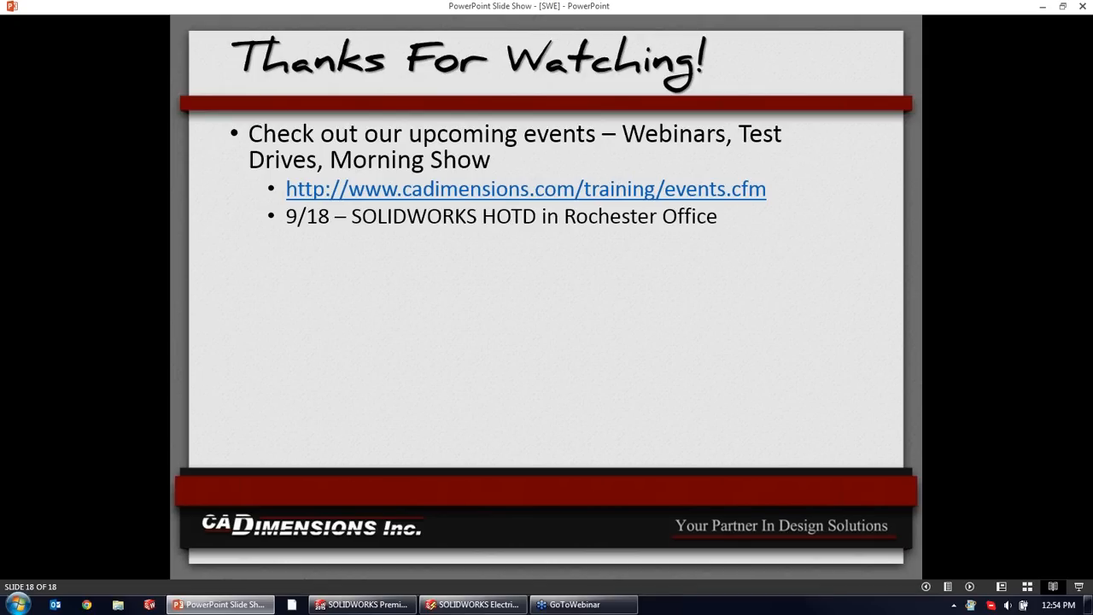
pyautogui.press('Right')
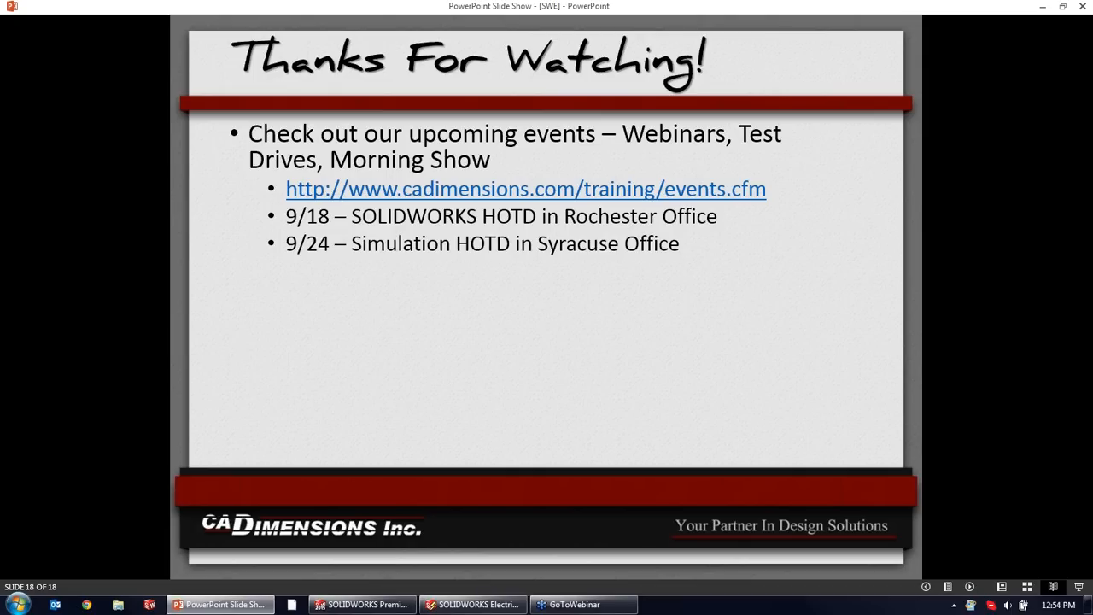
pyautogui.press('Right')
pyautogui.press('Right')
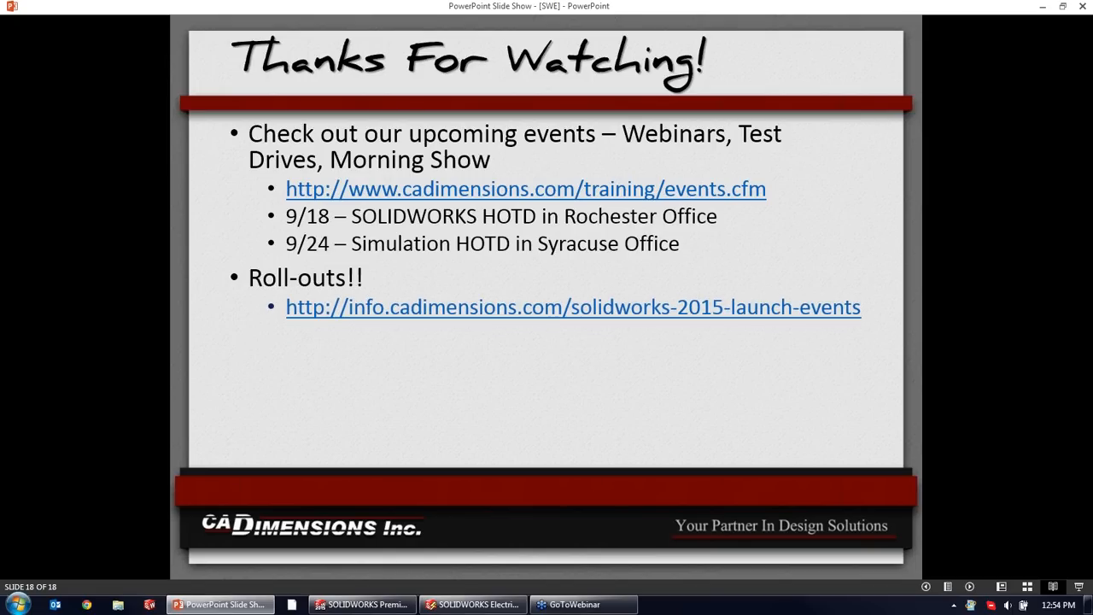
# Open the SOLIDWORKS 2015 launch events link, review the rollout events' dates and locations, and minimize the browser.
pyautogui.click(476, 309)
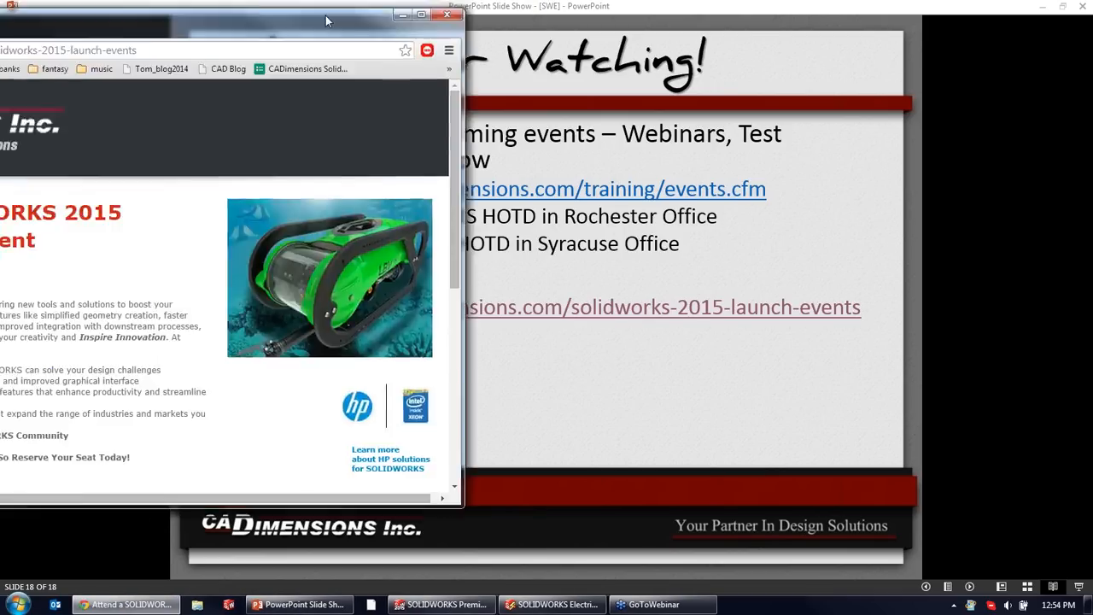
pyautogui.scroll(-1, 328, 428)
pyautogui.scroll(-1, 328, 428)
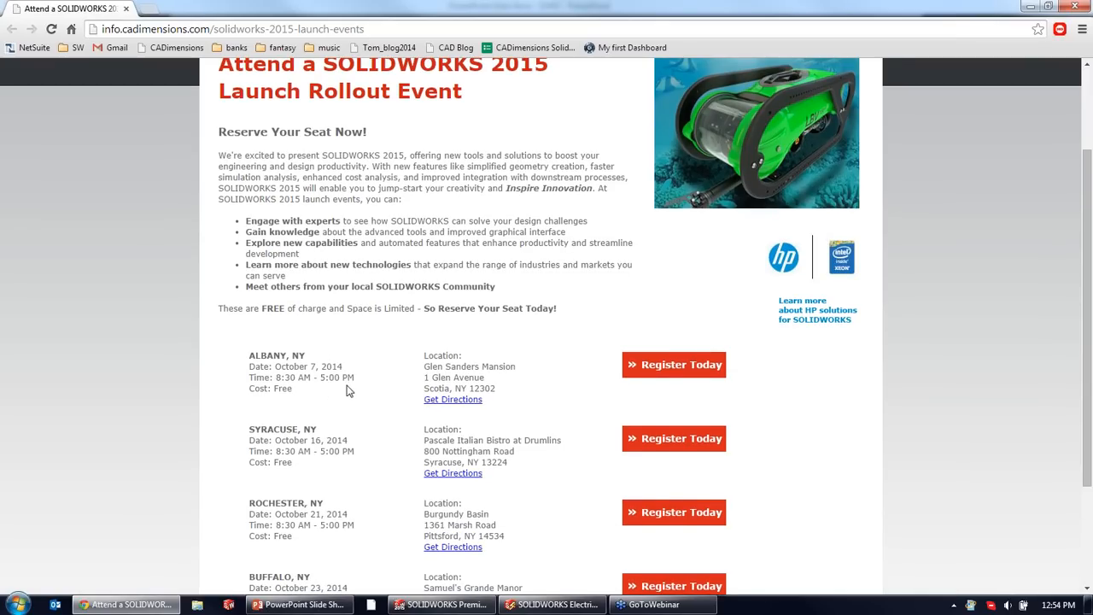
pyautogui.scroll(-1, 348, 388)
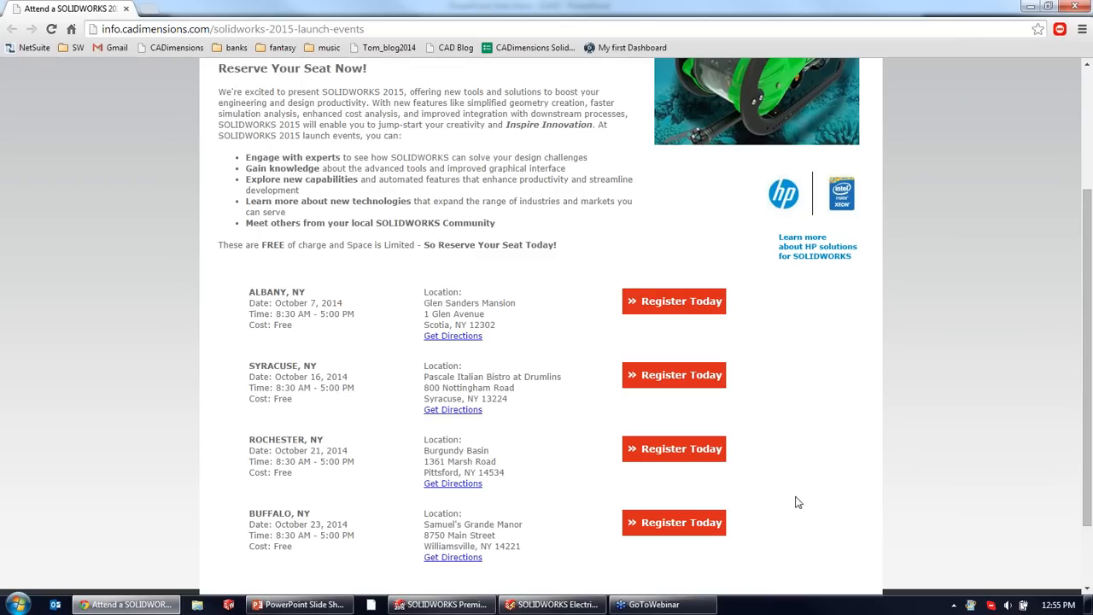
pyautogui.click(1029, 8)
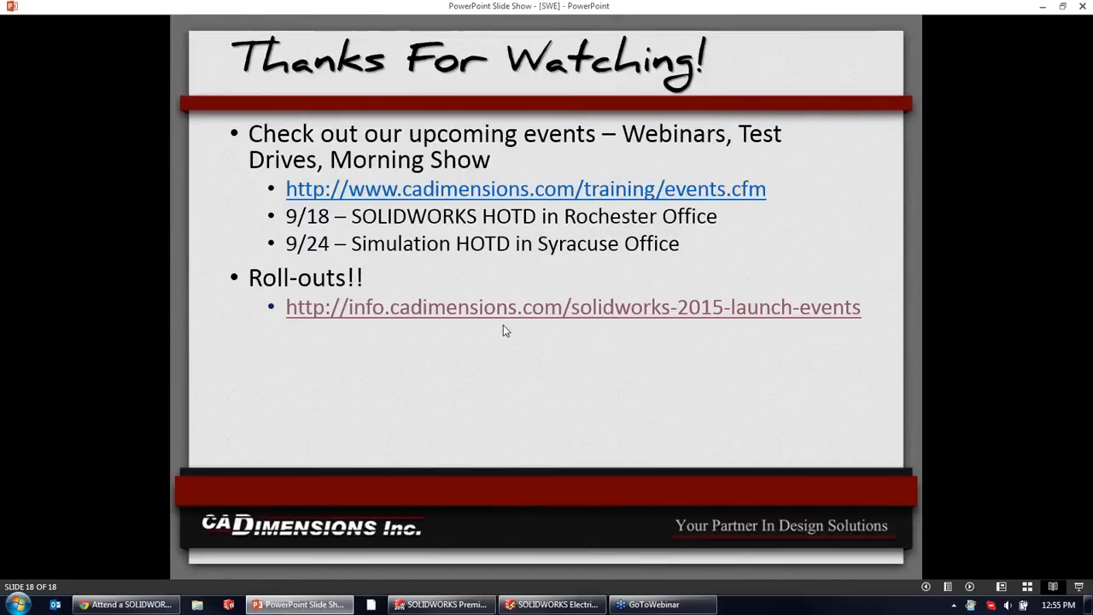
# Reveal the closing slide's remaining points, from In case you missed anything to the CADimensions Blog link.
pyautogui.click(455, 380)
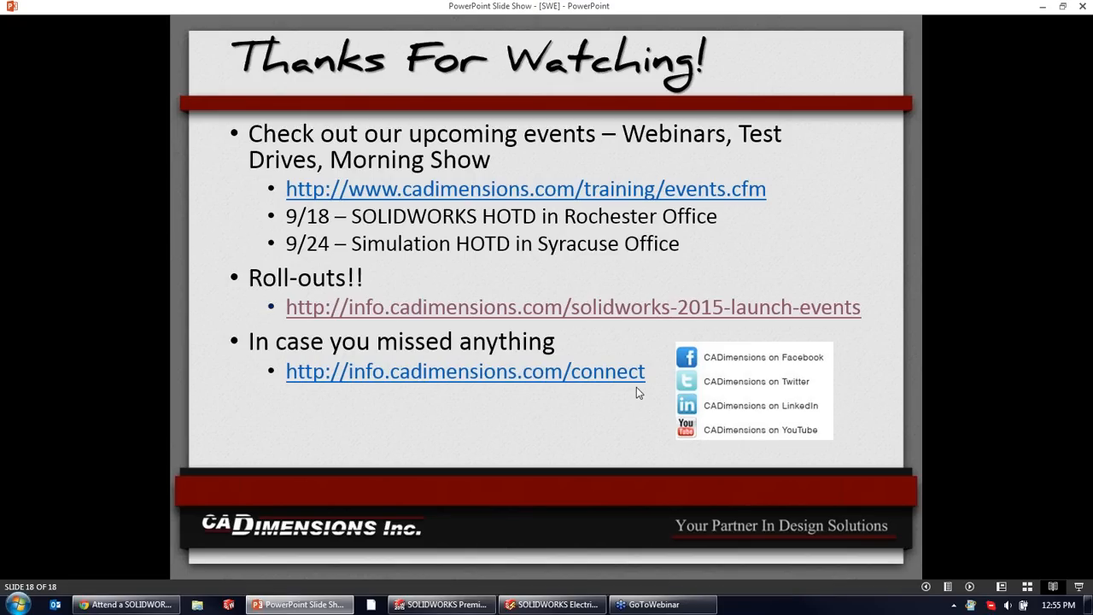
pyautogui.click(646, 407)
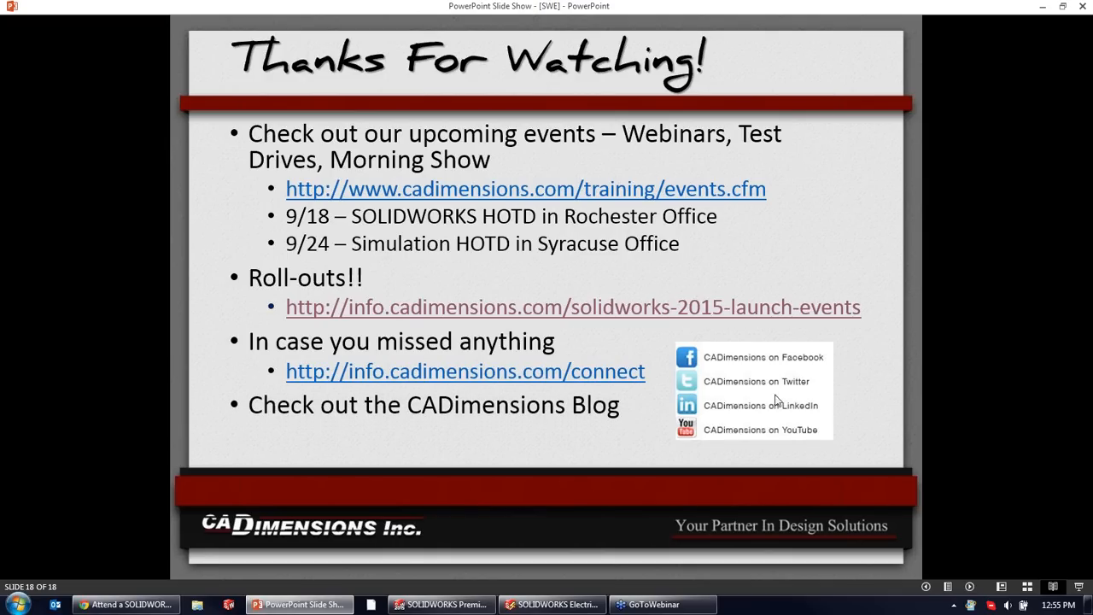
pyautogui.click(873, 404)
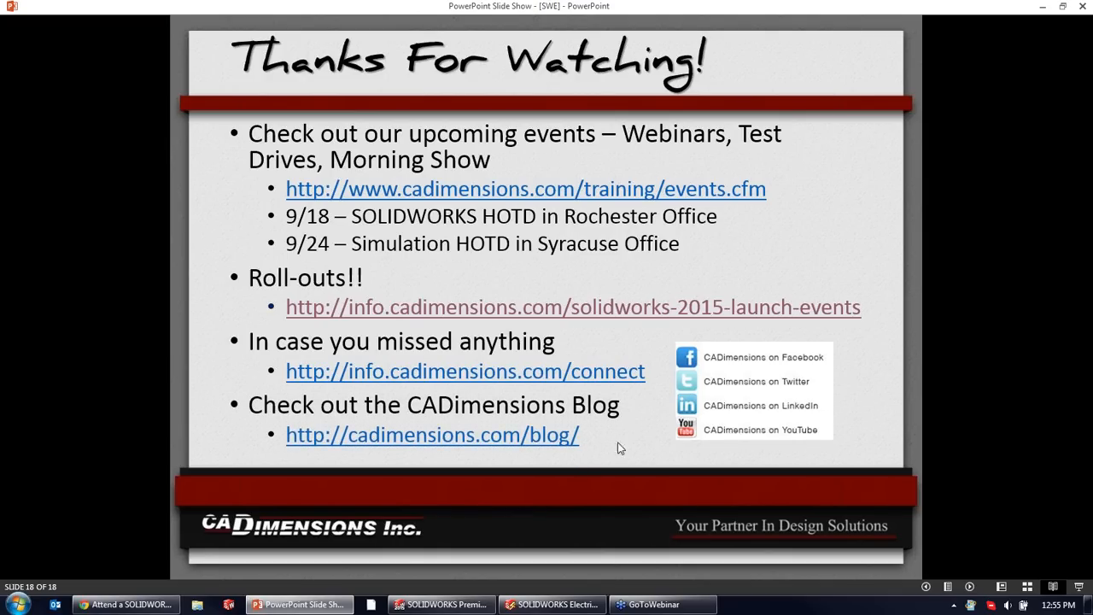
# Open the CADimensions blog from the closing slide's link and browse its recent posts.
pyautogui.click(549, 435)
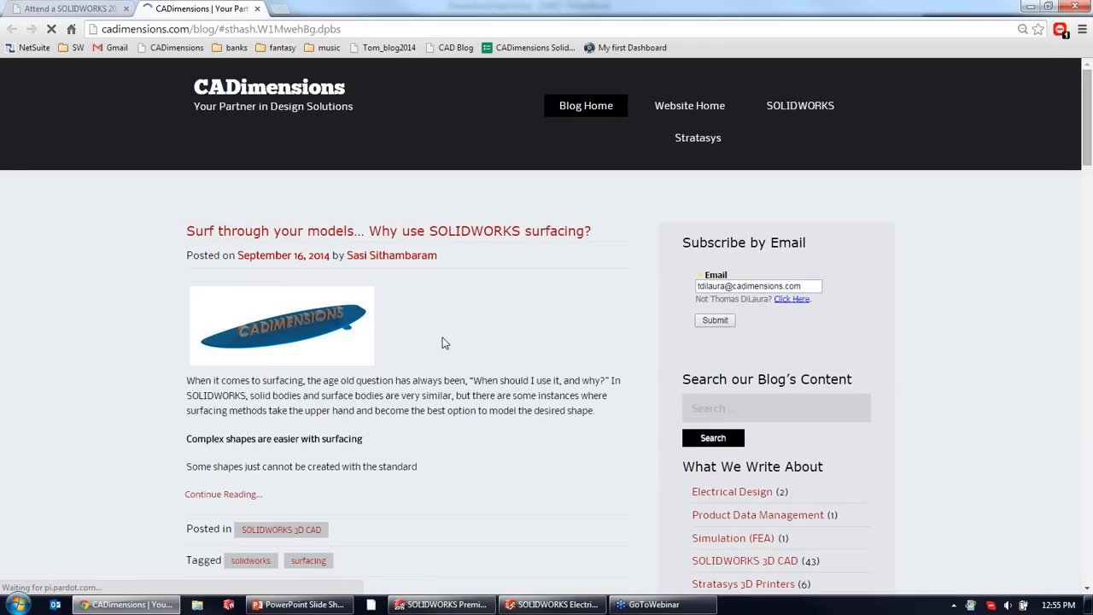
pyautogui.scroll(-5, 429, 367)
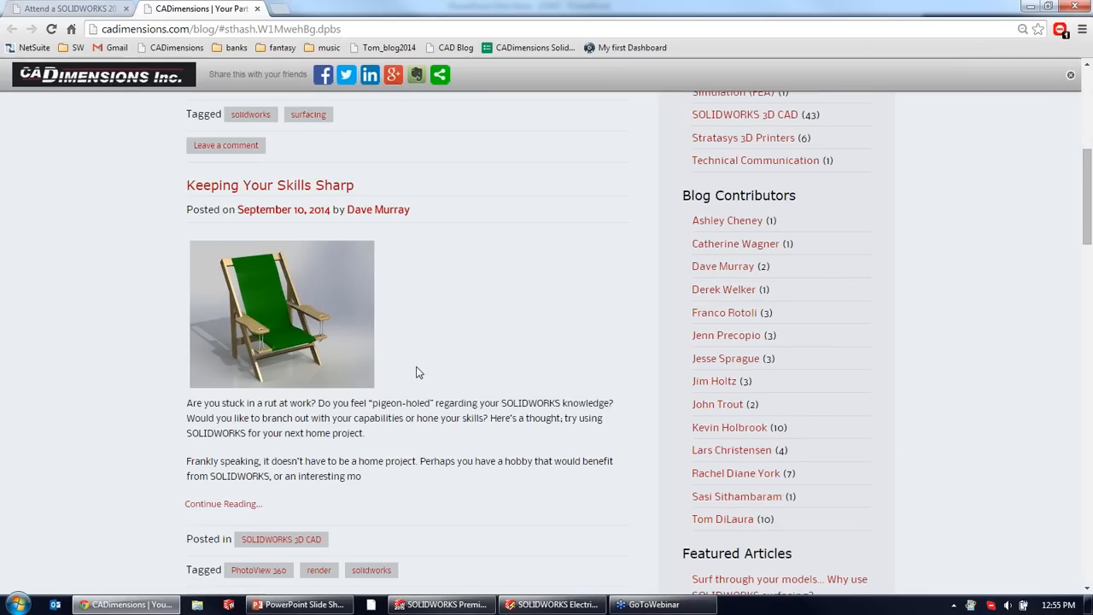
pyautogui.scroll(-1, 417, 373)
pyautogui.scroll(-4, 417, 373)
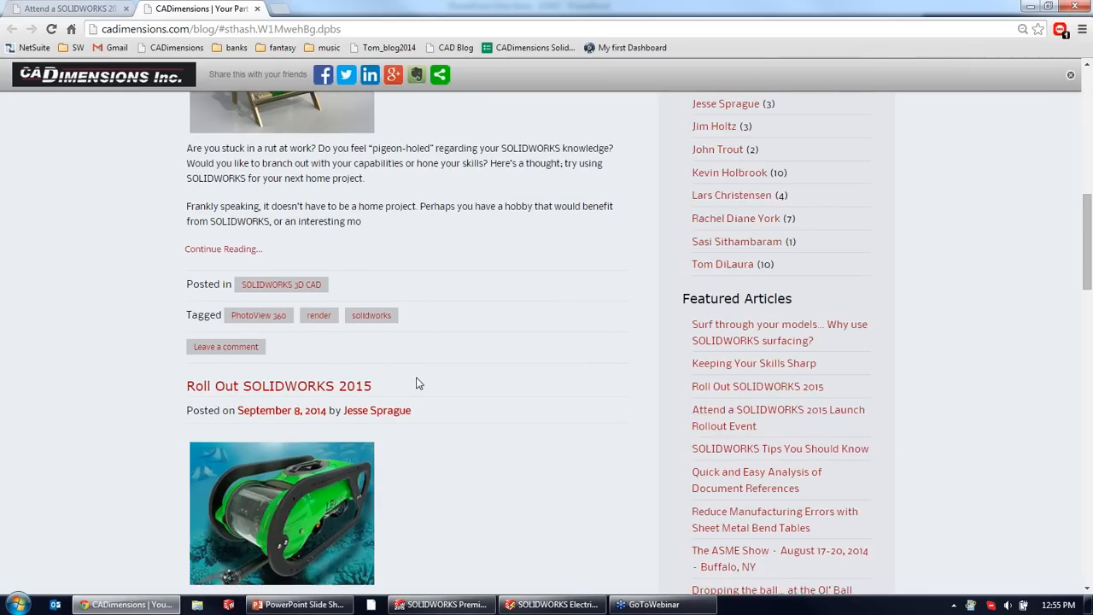